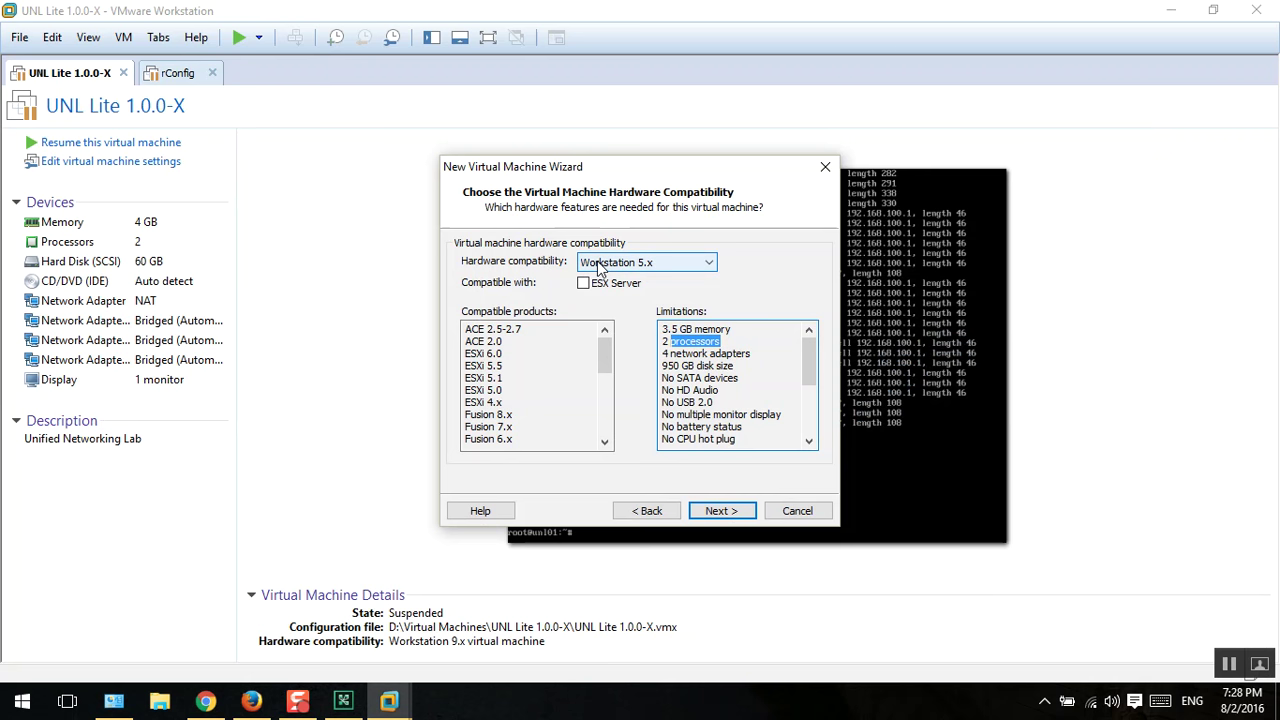
# Step: Compare the Workstation 10.x, 12.0, 5.x and 11.x compatibility levels and their compatible products
pyautogui.click(693, 326)
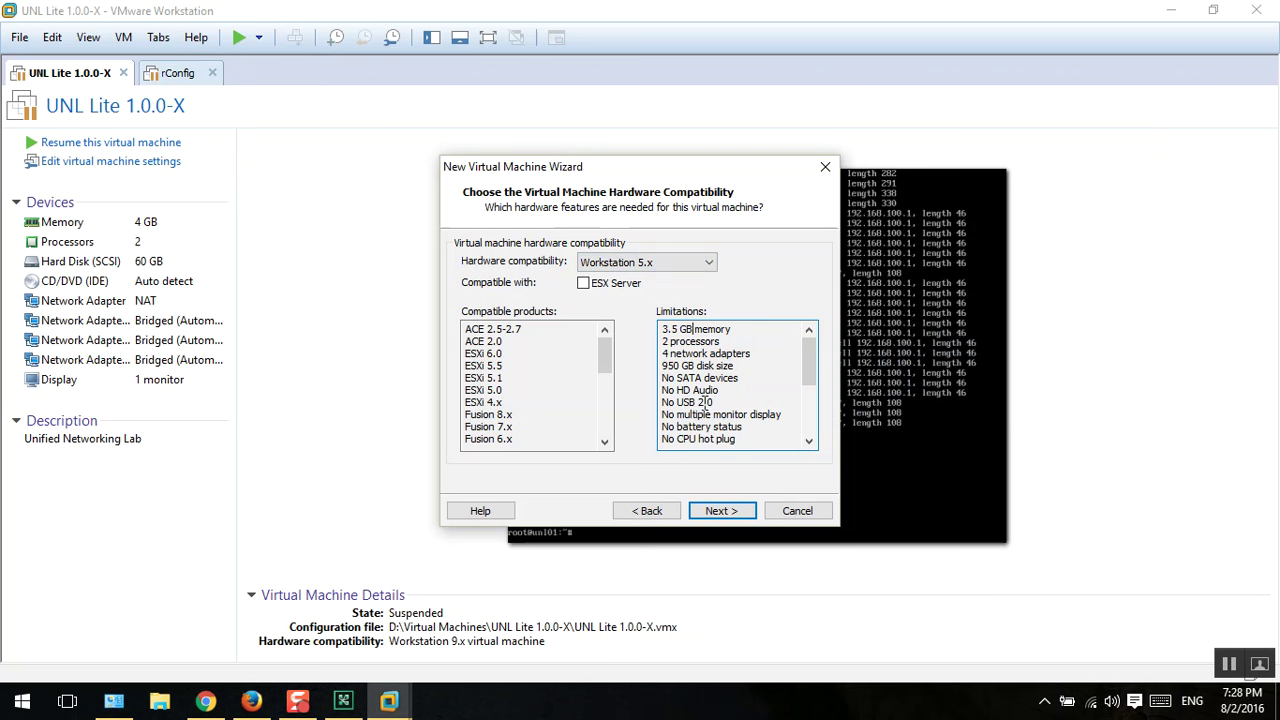
pyautogui.click(680, 264)
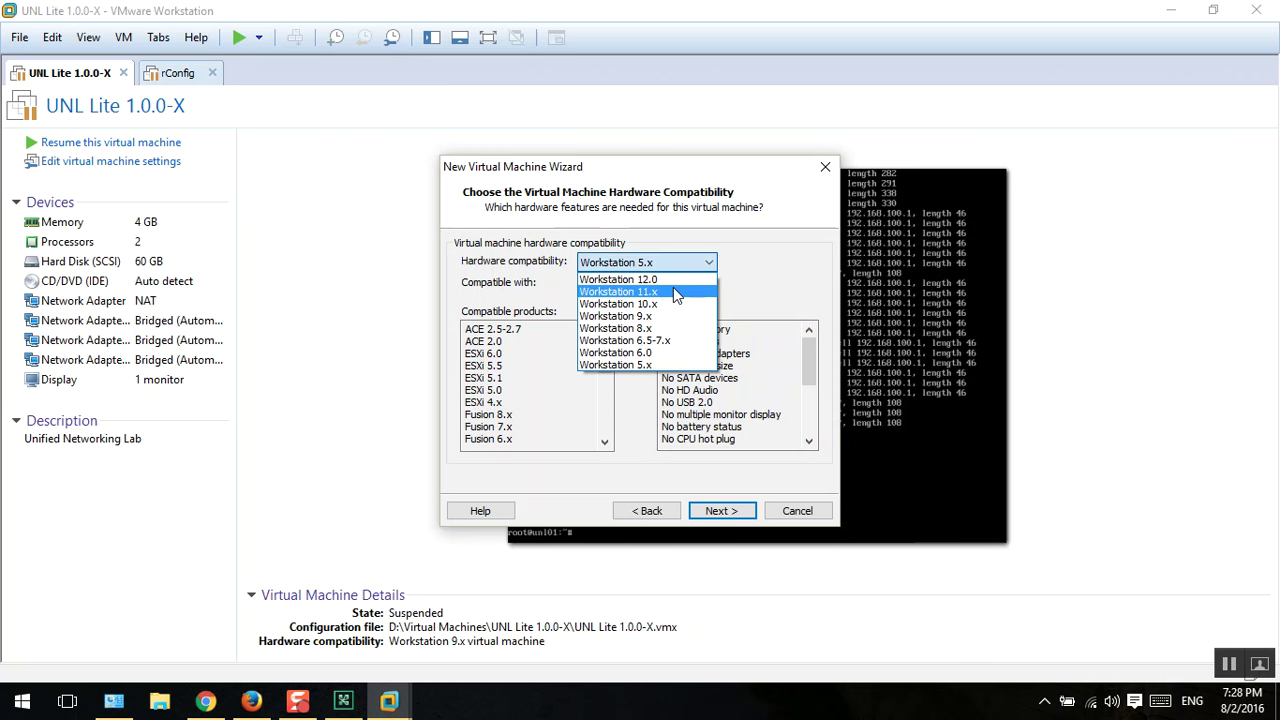
pyautogui.click(665, 304)
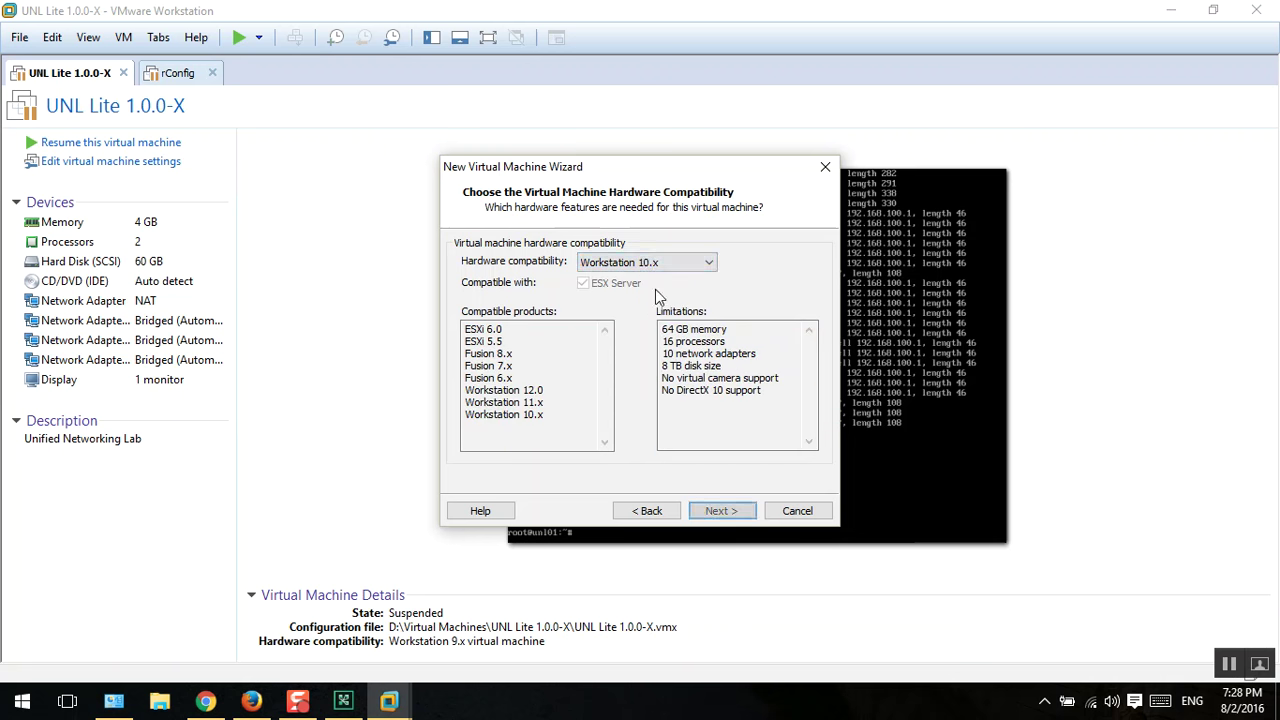
pyautogui.click(643, 265)
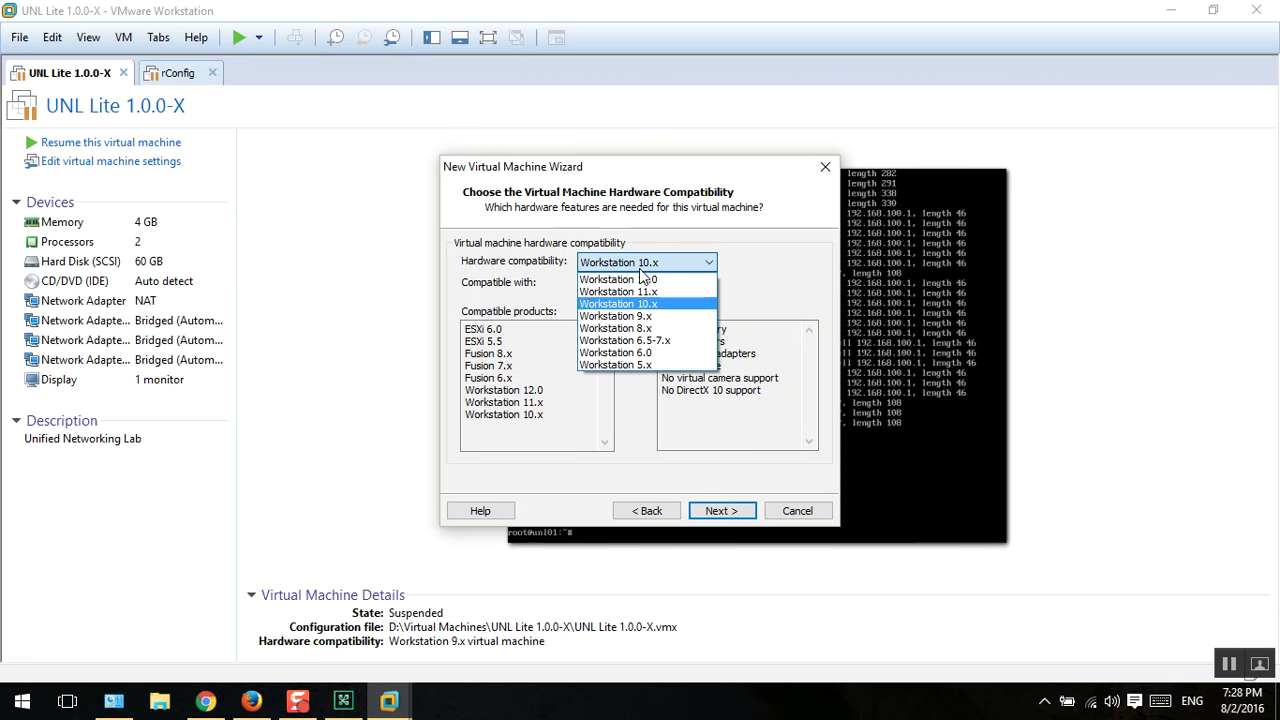
pyautogui.click(638, 280)
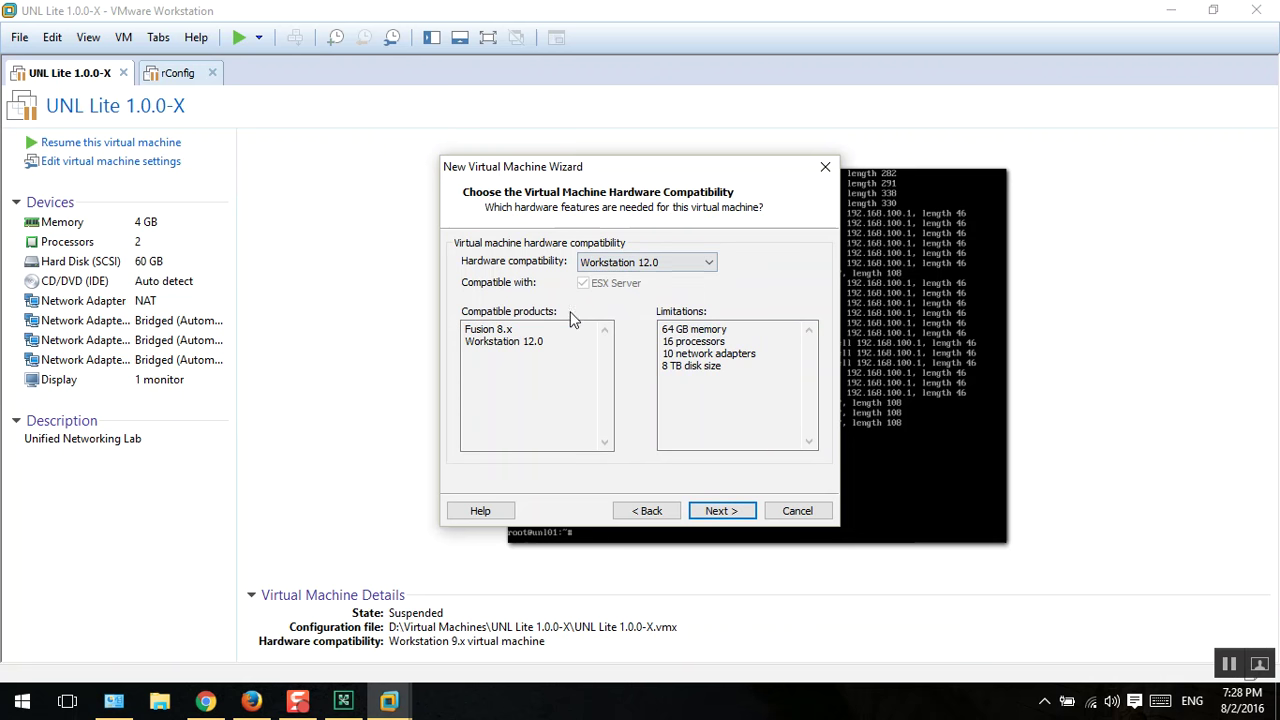
pyautogui.click(631, 262)
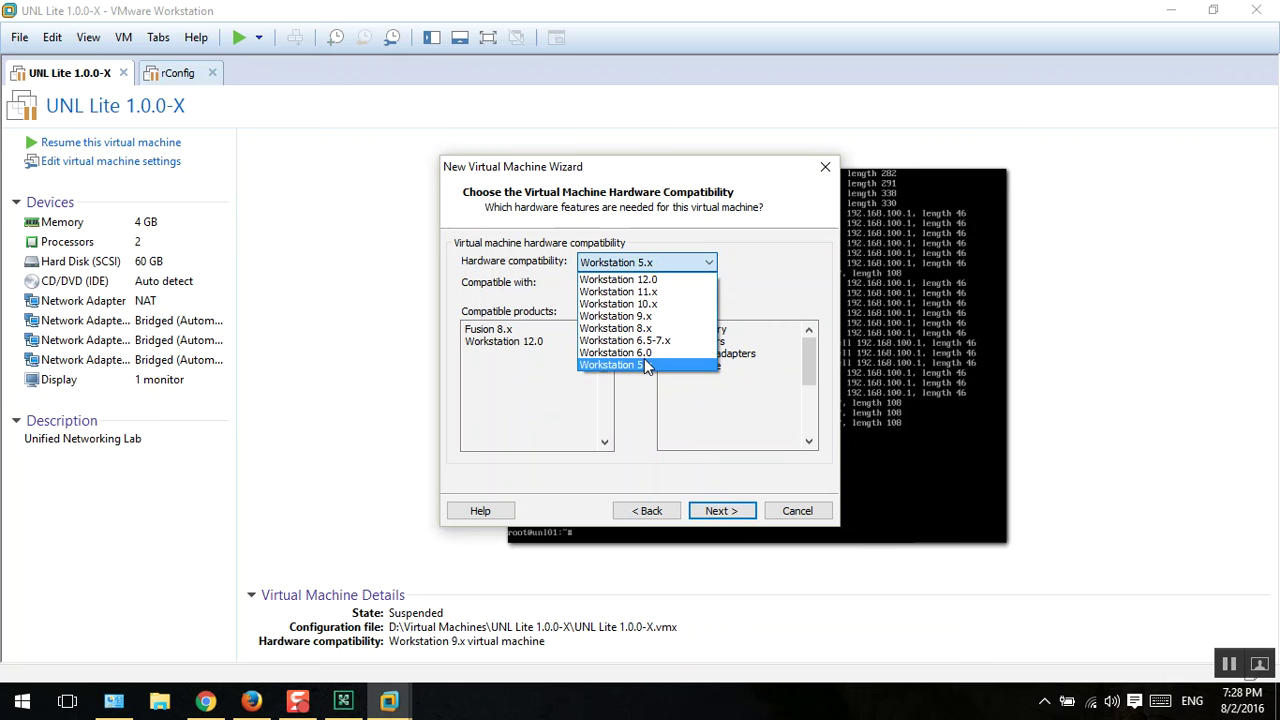
pyautogui.click(644, 360)
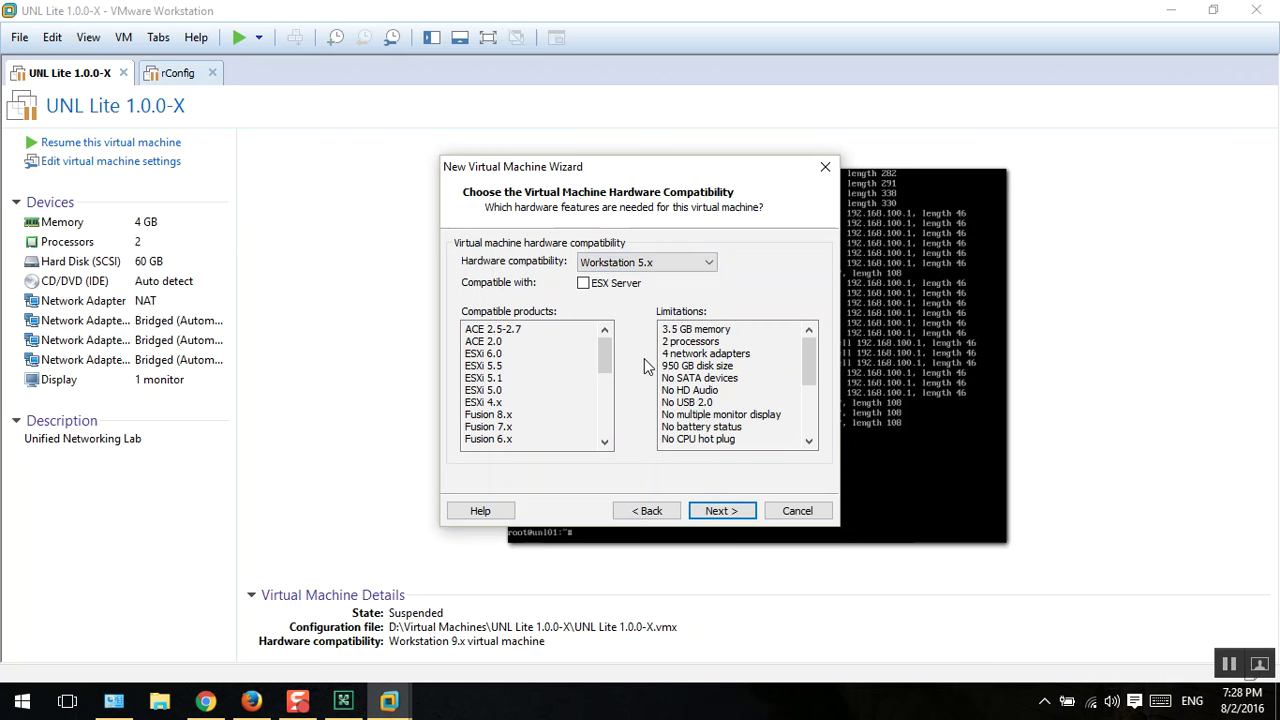
pyautogui.click(650, 264)
pyautogui.click(650, 292)
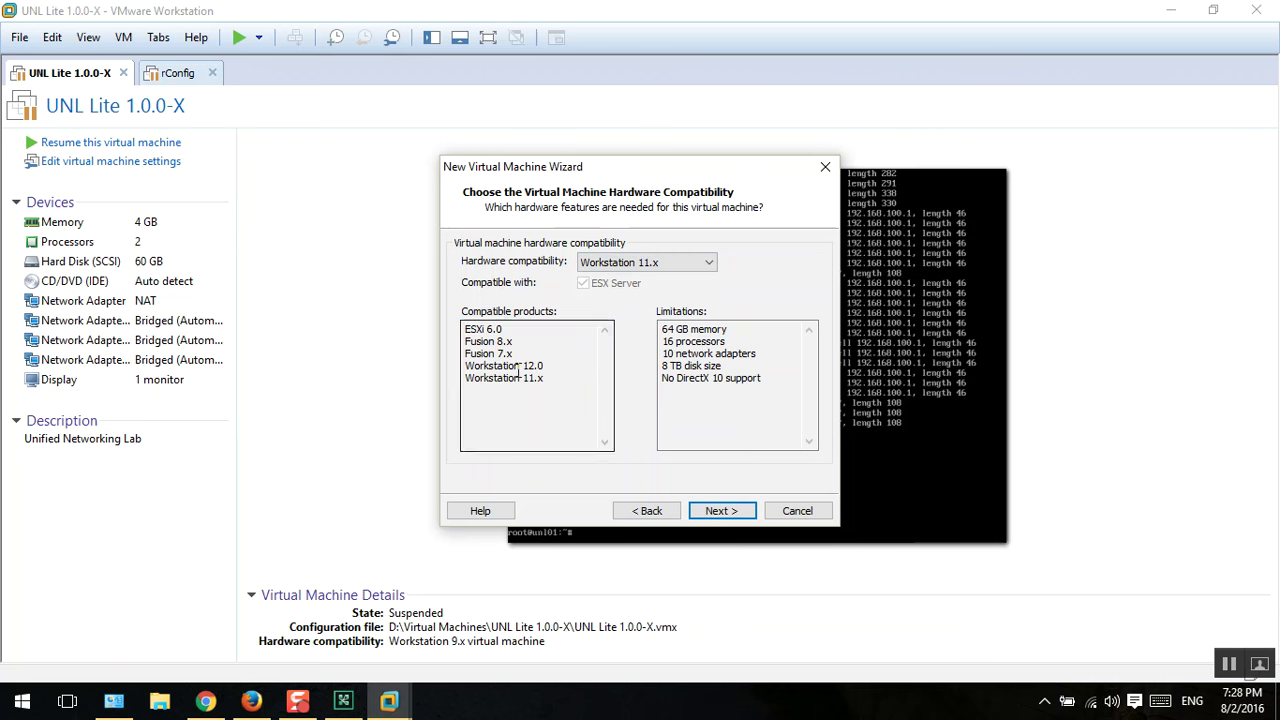
pyautogui.click(512, 328)
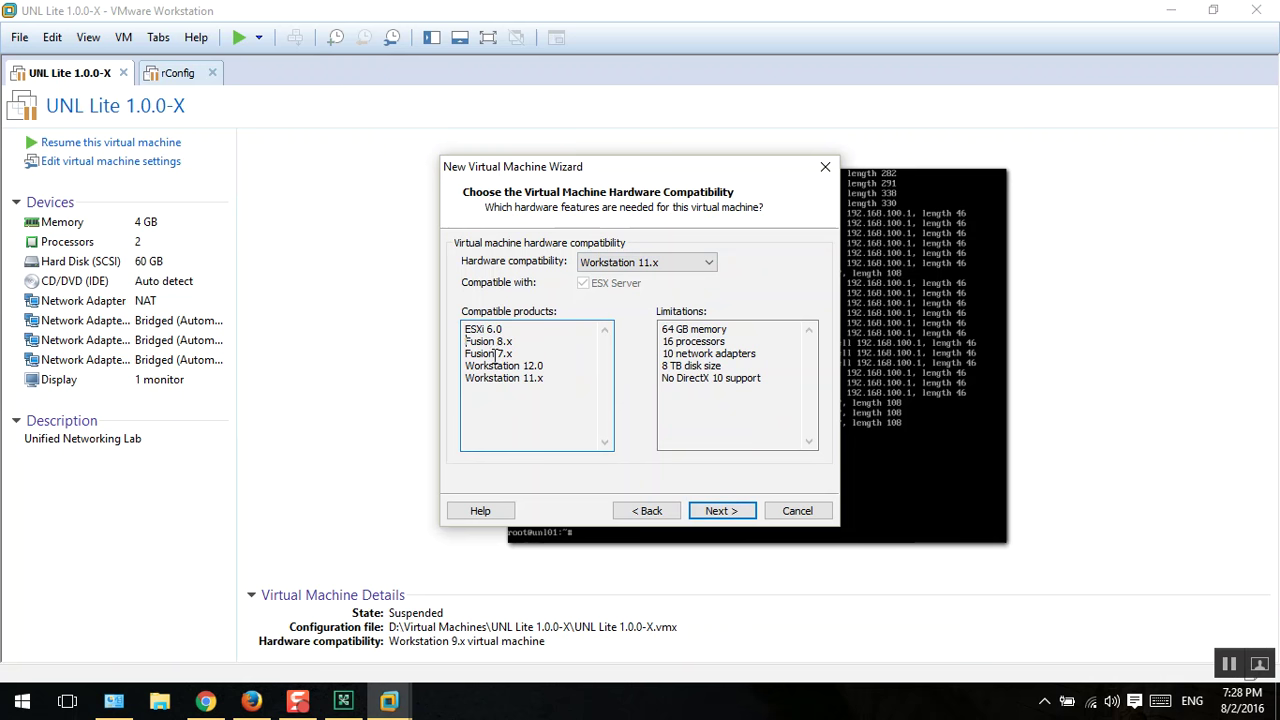
pyautogui.doubleClick(507, 328)
# Step: Settle on Workstation 12.0 as the hardware compatibility
pyautogui.click(634, 268)
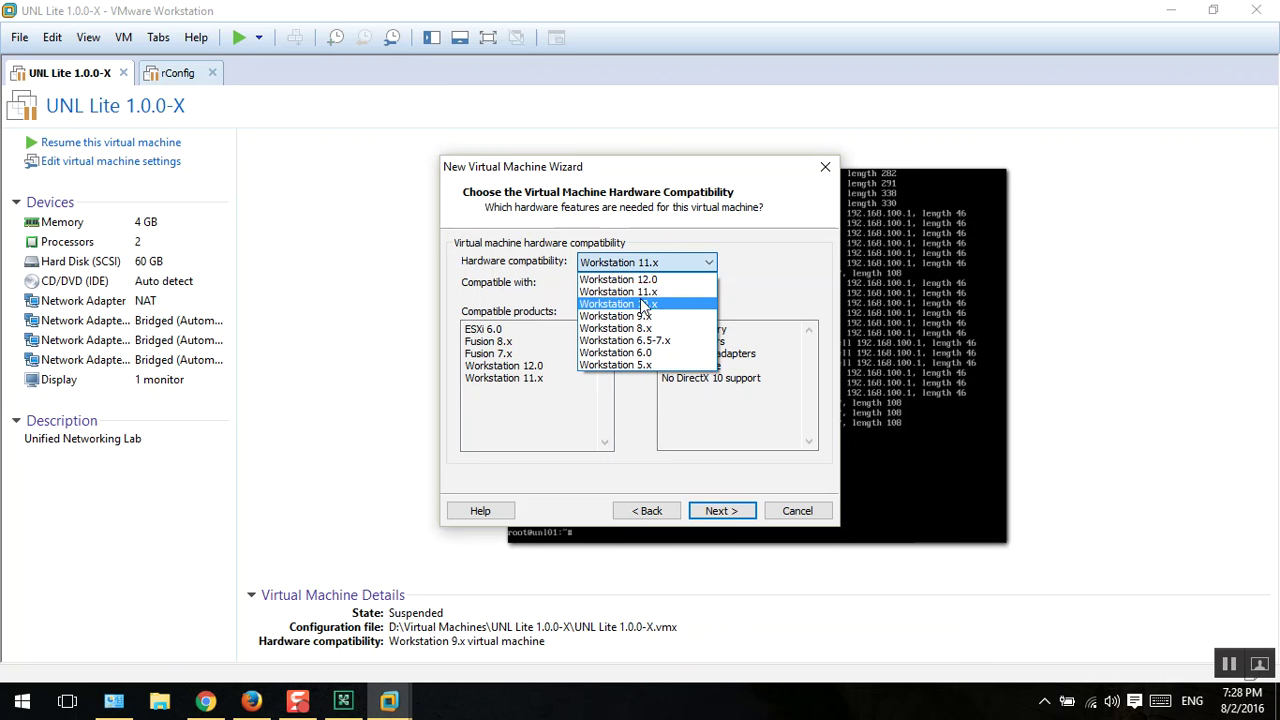
pyautogui.click(640, 304)
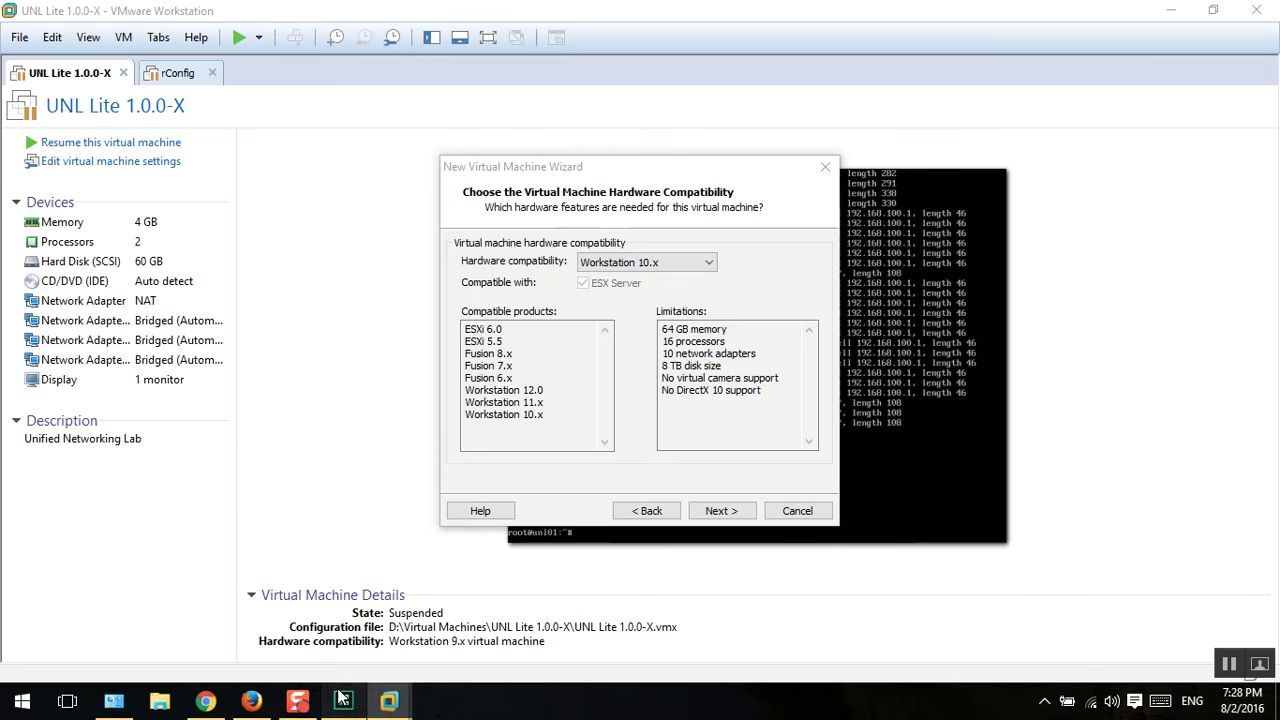
pyautogui.click(342, 700)
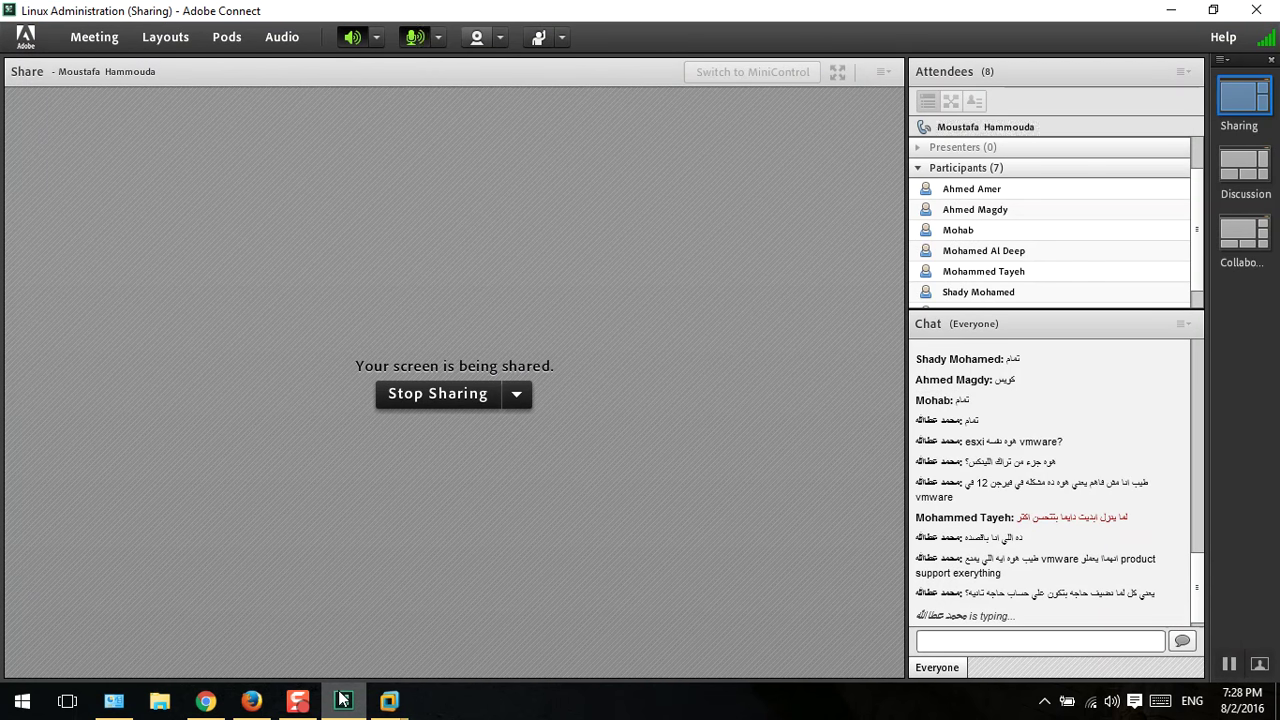
pyautogui.click(342, 700)
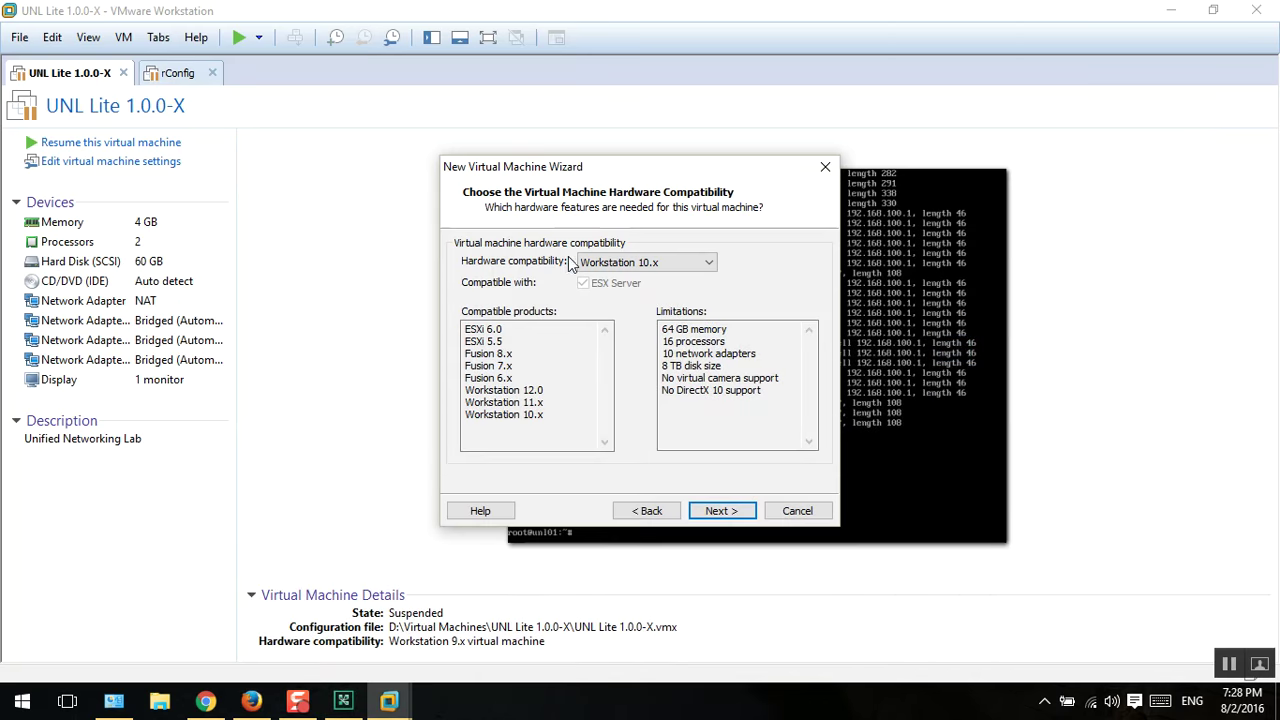
pyautogui.click(600, 262)
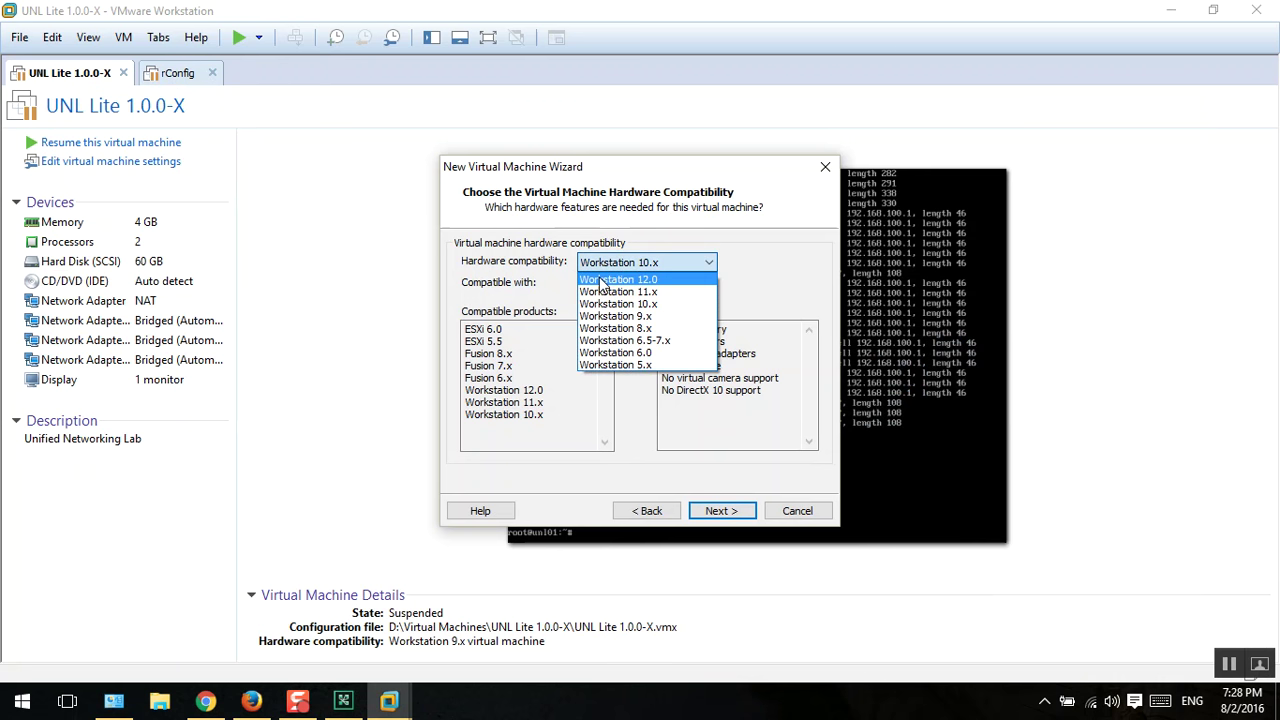
pyautogui.click(618, 279)
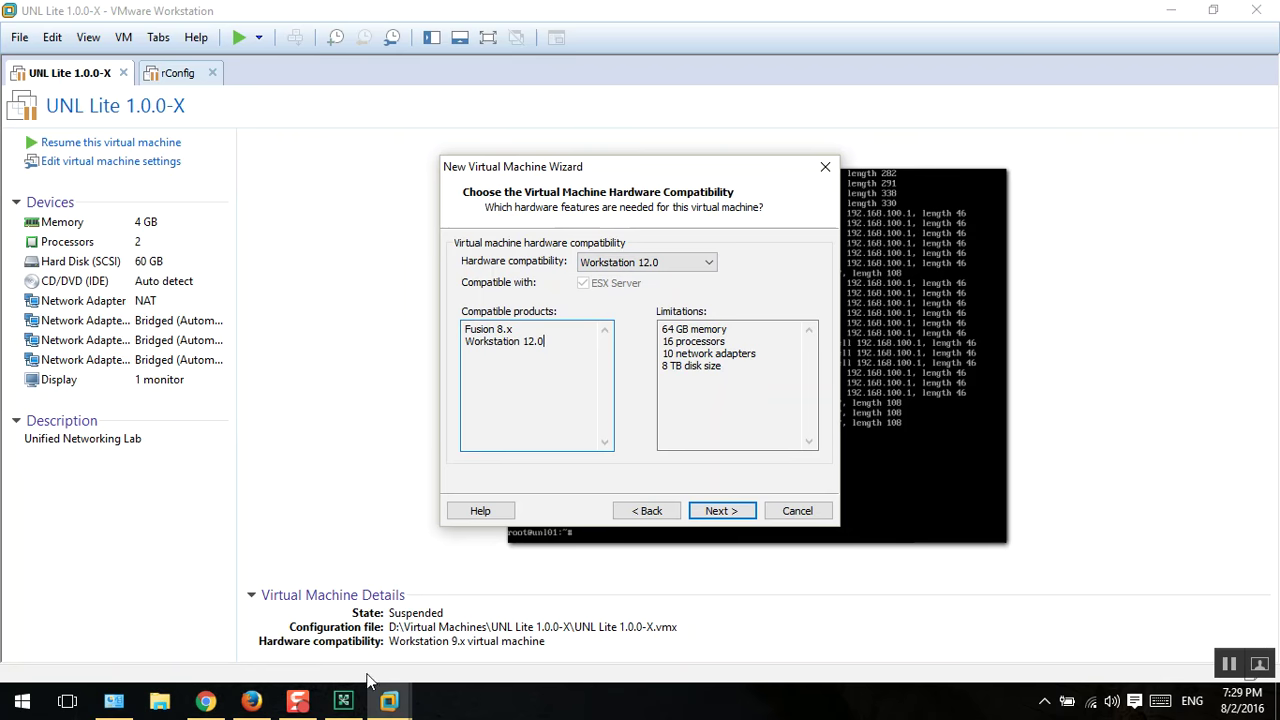
pyautogui.click(350, 701)
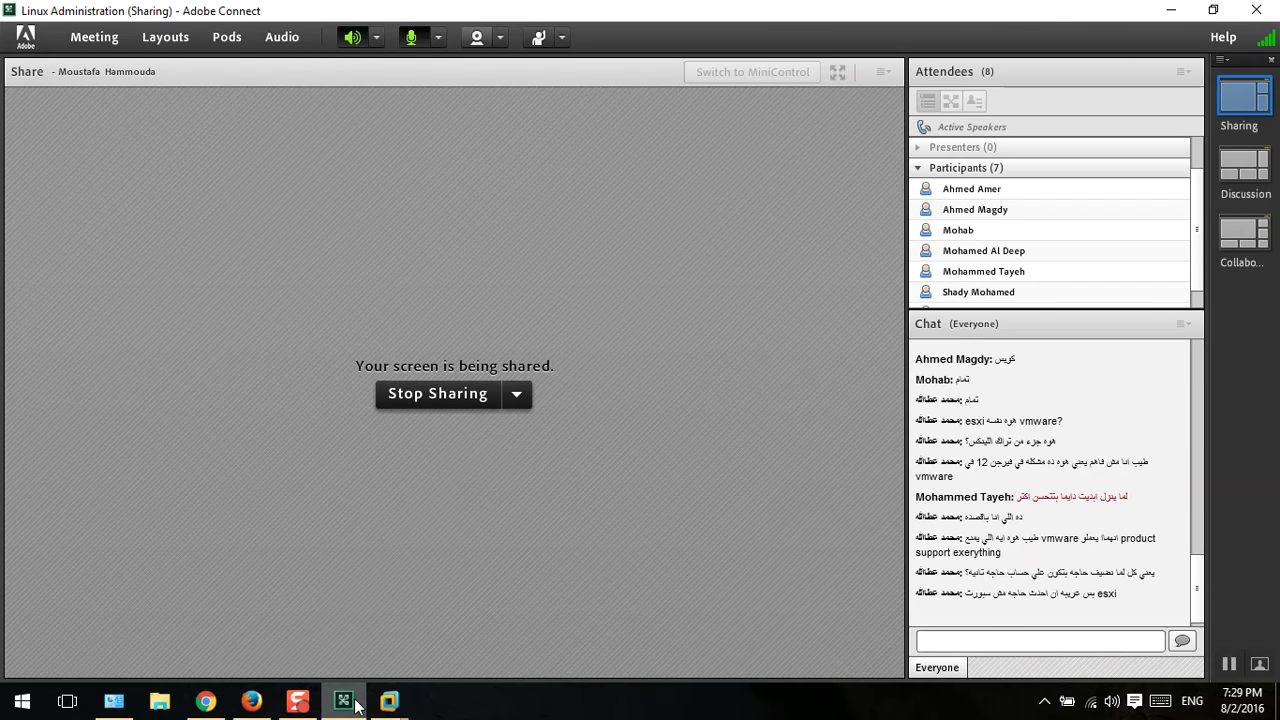
pyautogui.click(352, 702)
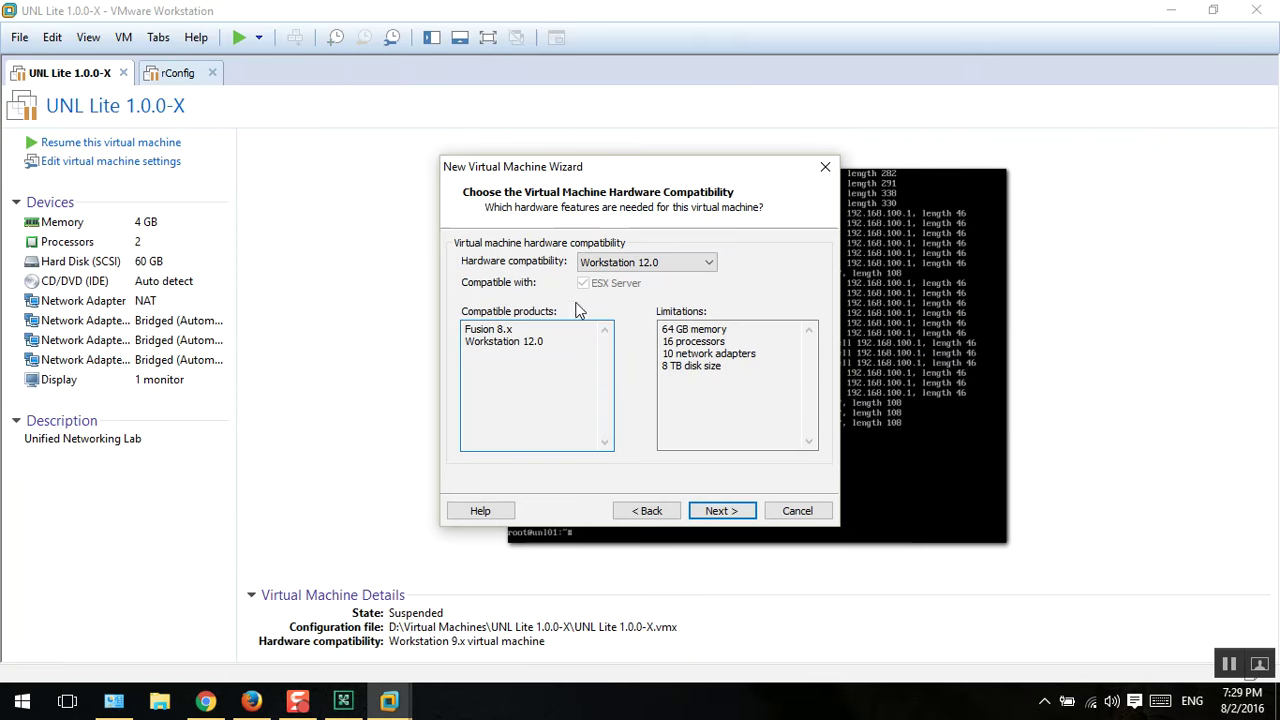
# Step: Use D:\ISO\rhel-server-7.2-x86_64-dvd.iso as the installer disc image
pyautogui.click(730, 511)
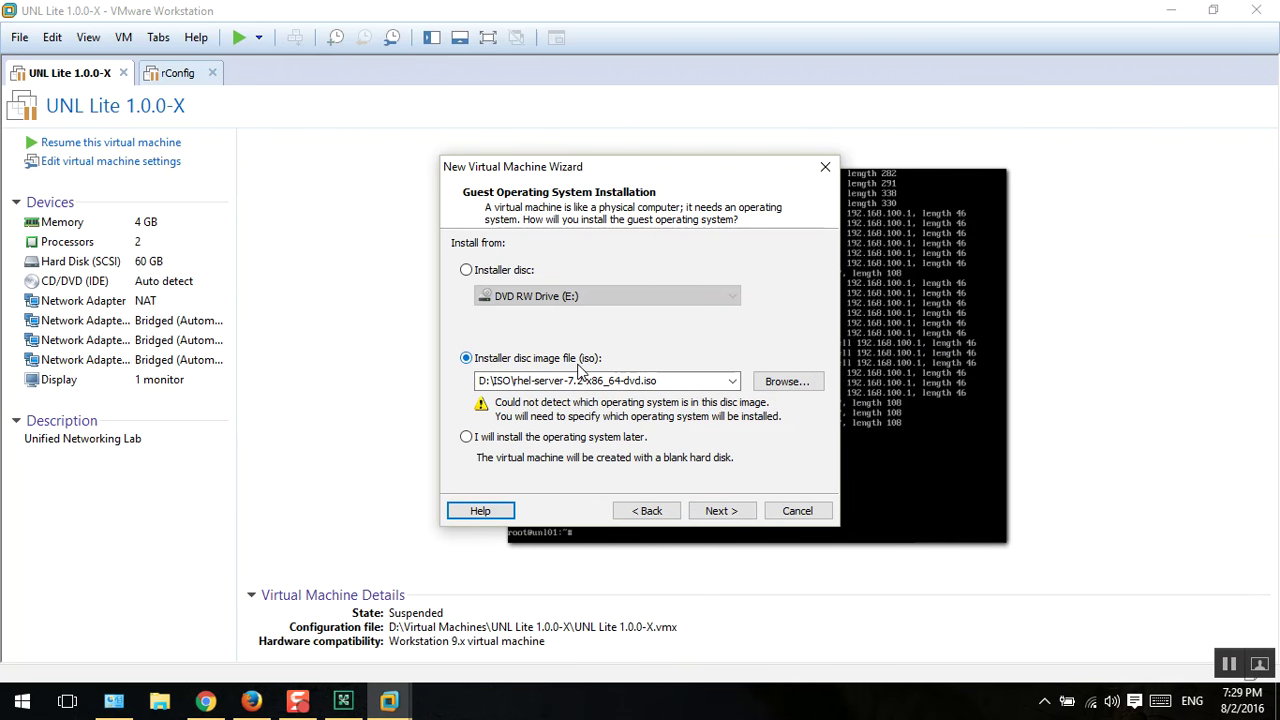
pyautogui.click(783, 382)
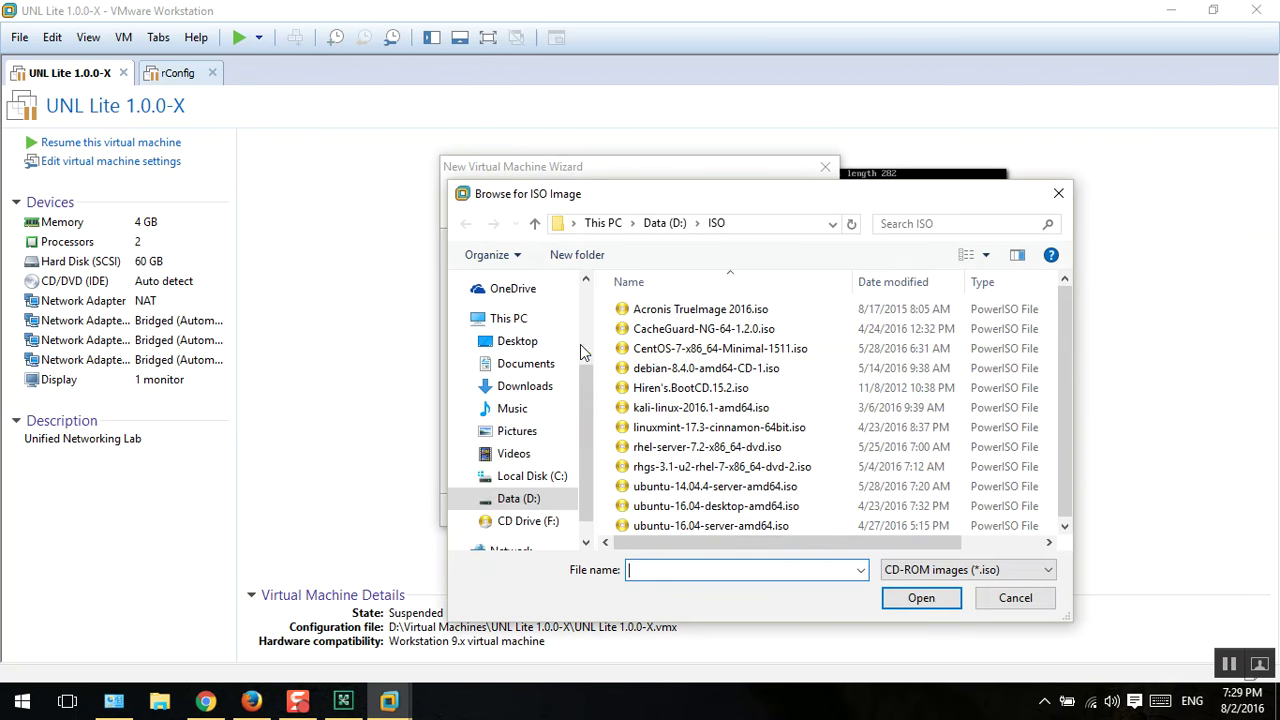
pyautogui.click(760, 226)
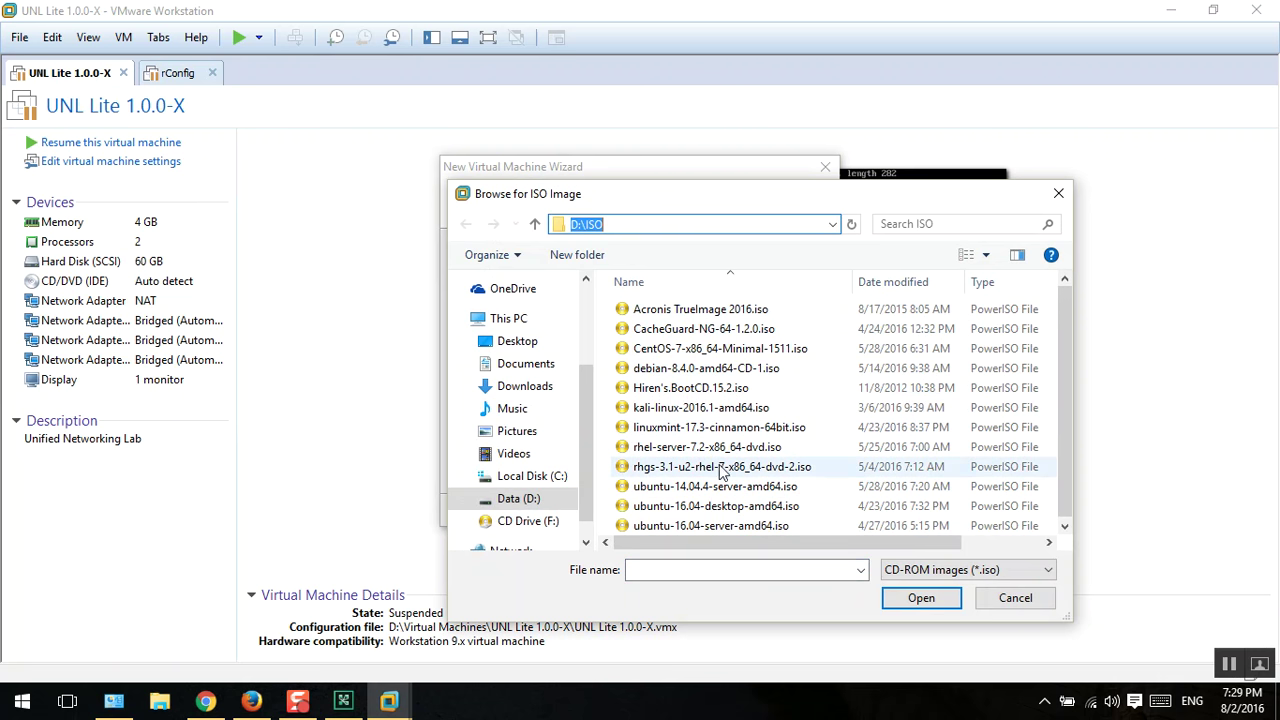
pyautogui.doubleClick(716, 447)
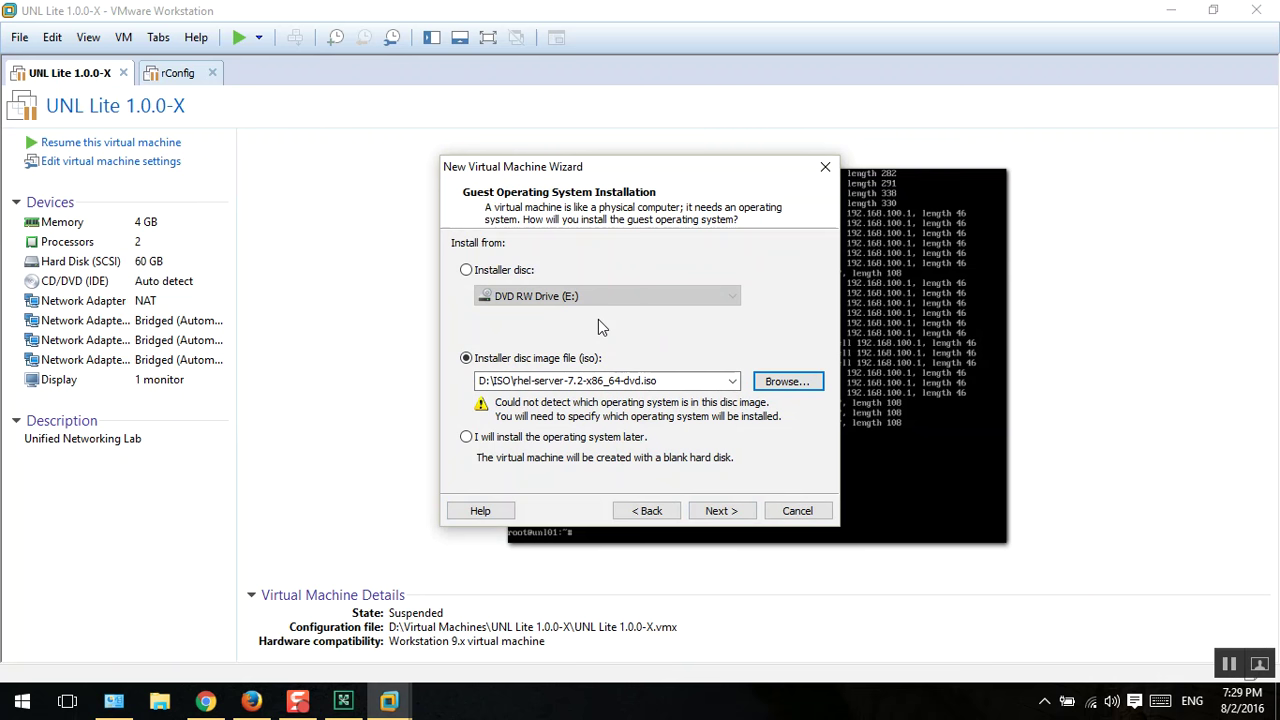
# Step: Set the guest OS to Linux, Red Hat Enterprise Linux 7 64-bit
pyautogui.click(714, 511)
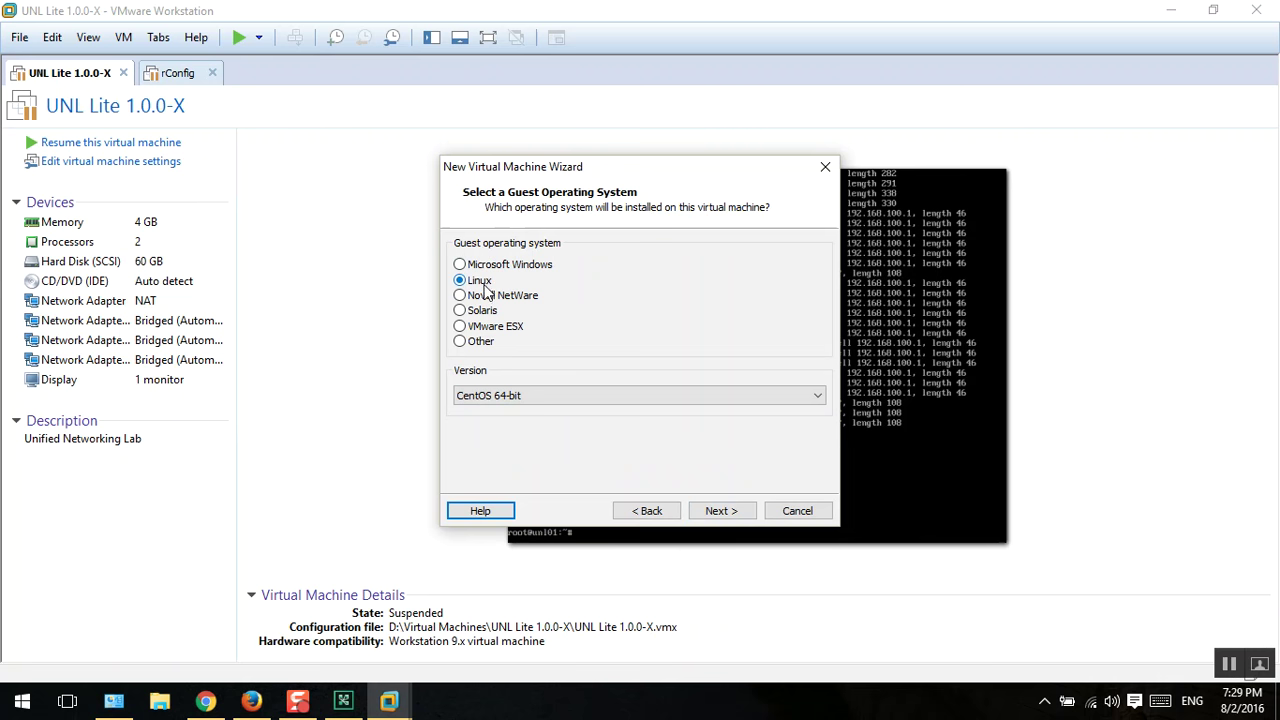
pyautogui.click(539, 397)
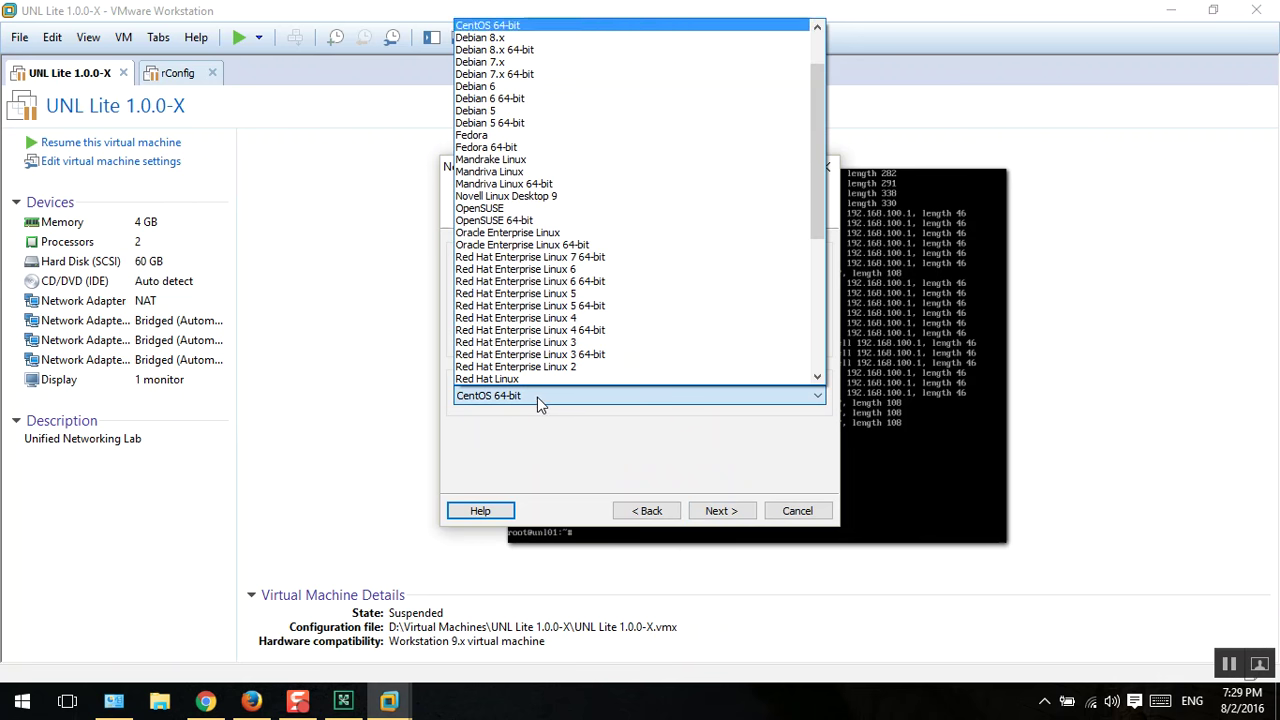
pyautogui.scroll(2, 533, 290)
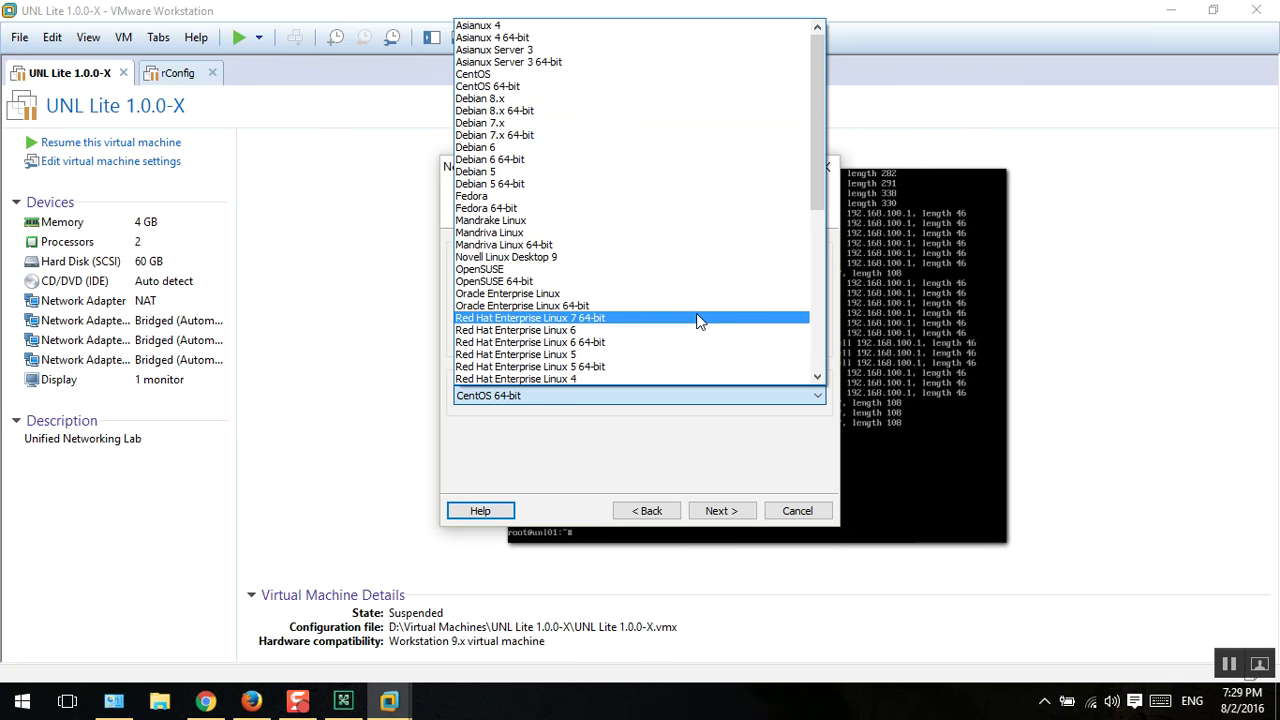
pyautogui.click(636, 318)
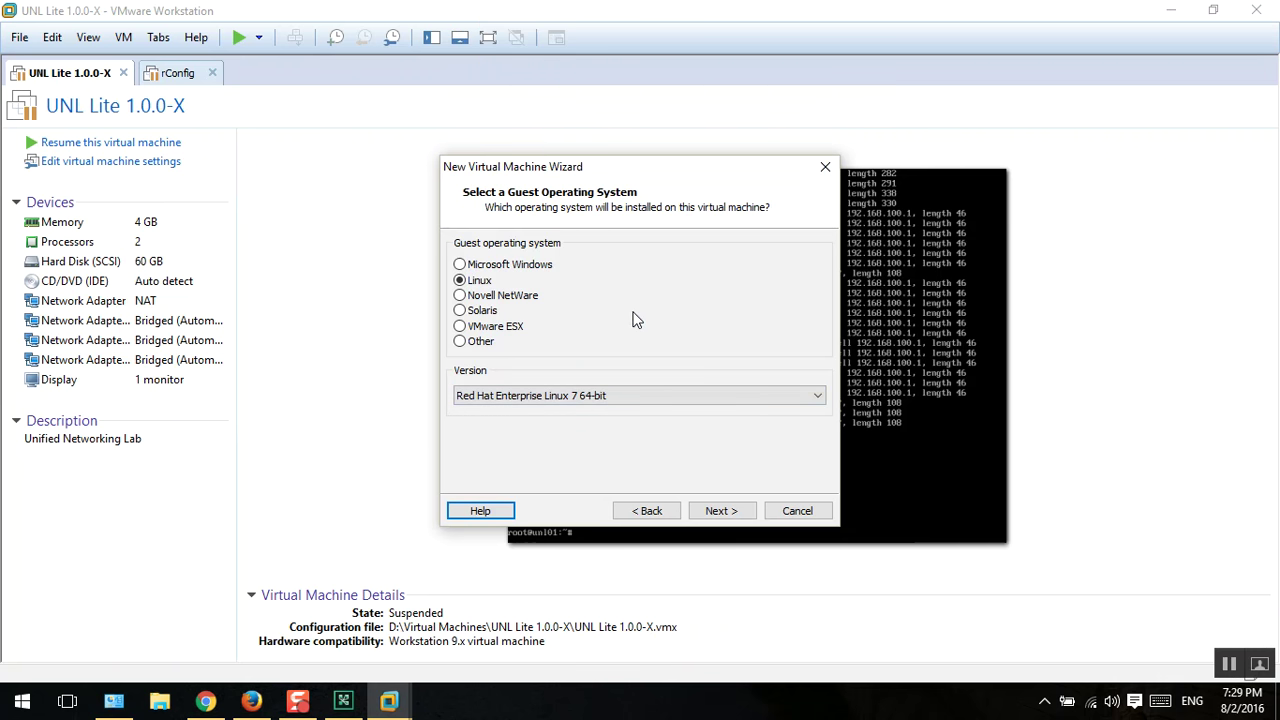
# Step: Name the virtual machine LTA-LAB and copy the name
pyautogui.click(718, 512)
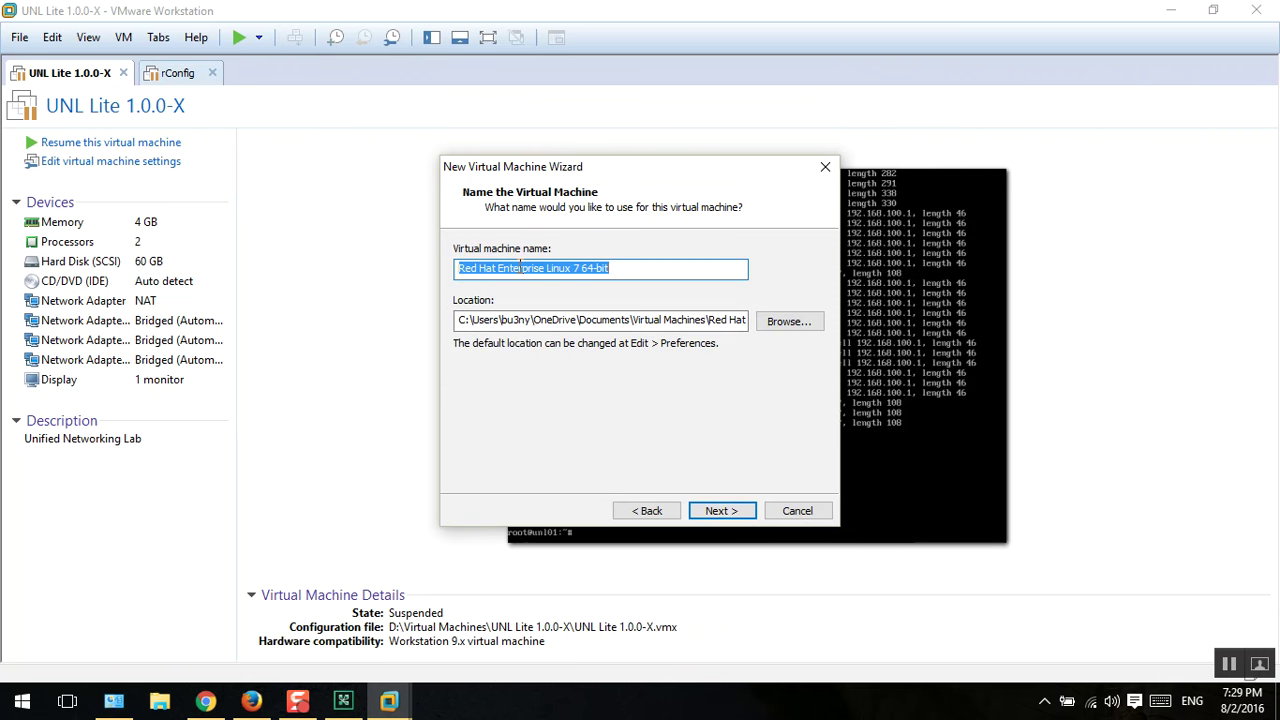
pyautogui.write('R')
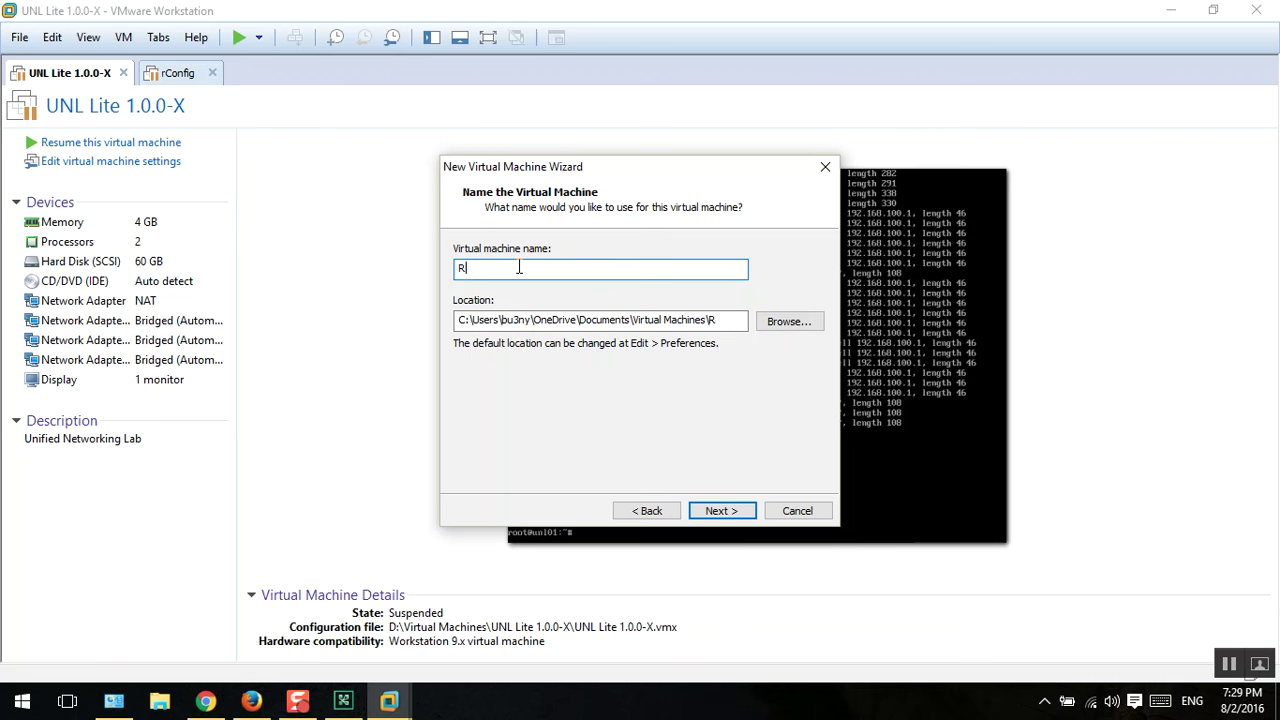
pyautogui.press('BackSpace')
pyautogui.write('L')
pyautogui.moveTo(519, 277); pyautogui.dragTo(360, 283)
pyautogui.rightClick(488, 268)
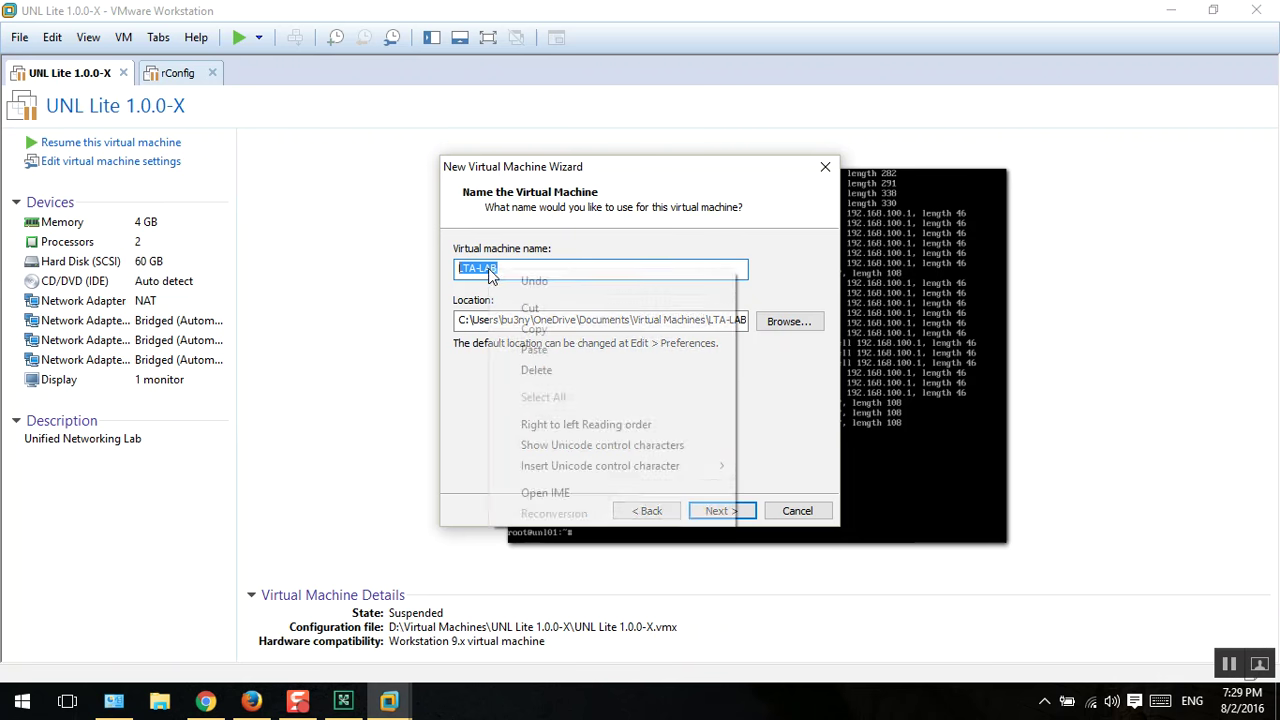
pyautogui.click(540, 328)
# Step: Browse the location picker to This PC > Data (D:) > Virtual Machines
pyautogui.click(788, 321)
pyautogui.click(552, 299)
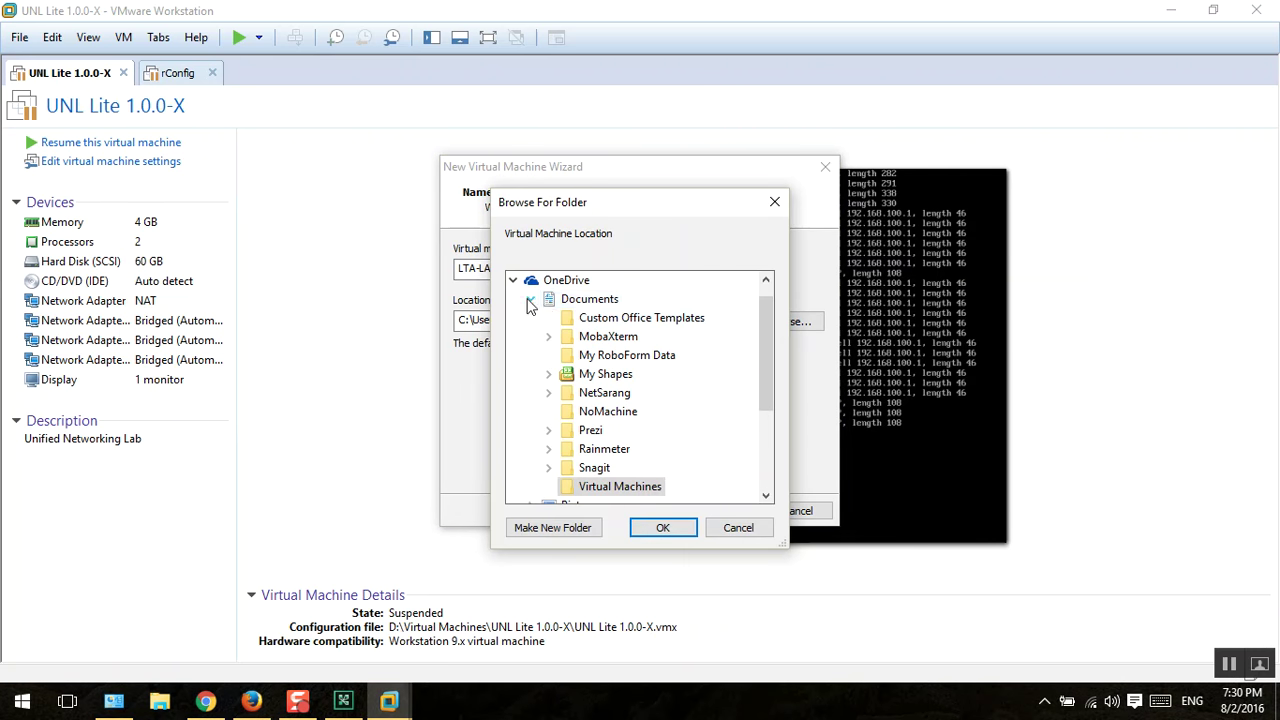
pyautogui.click(772, 203)
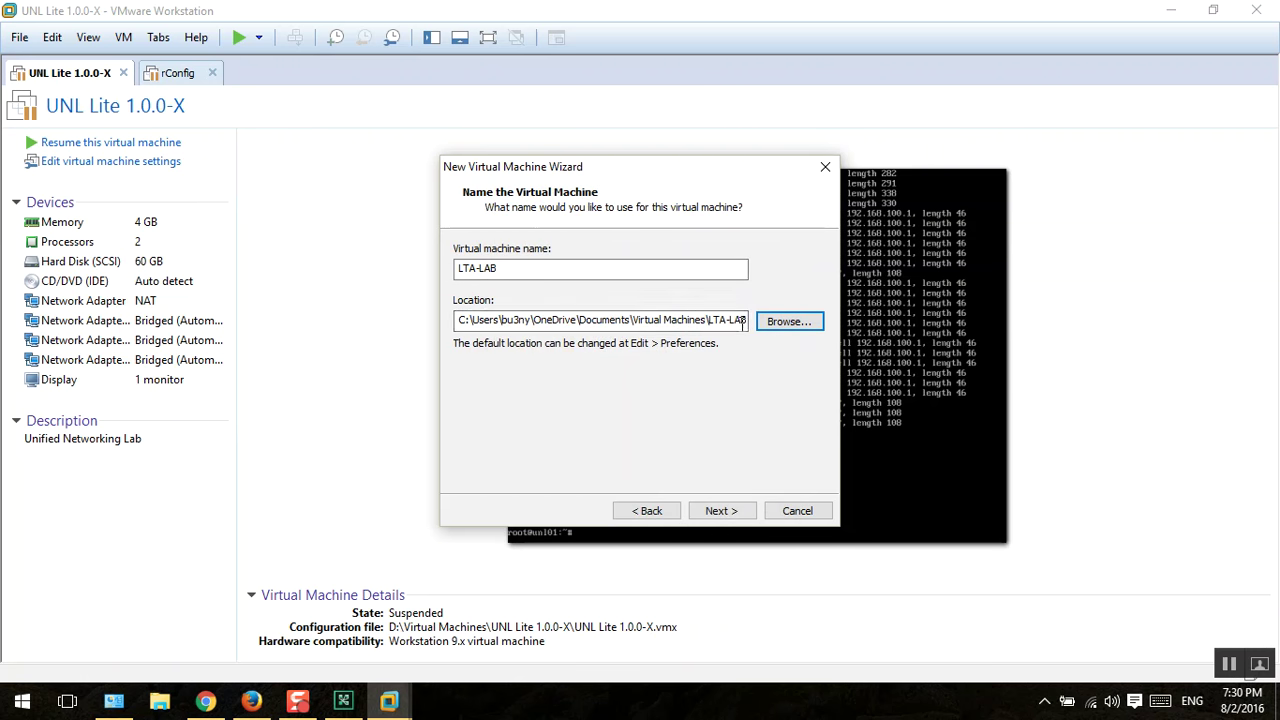
pyautogui.click(771, 322)
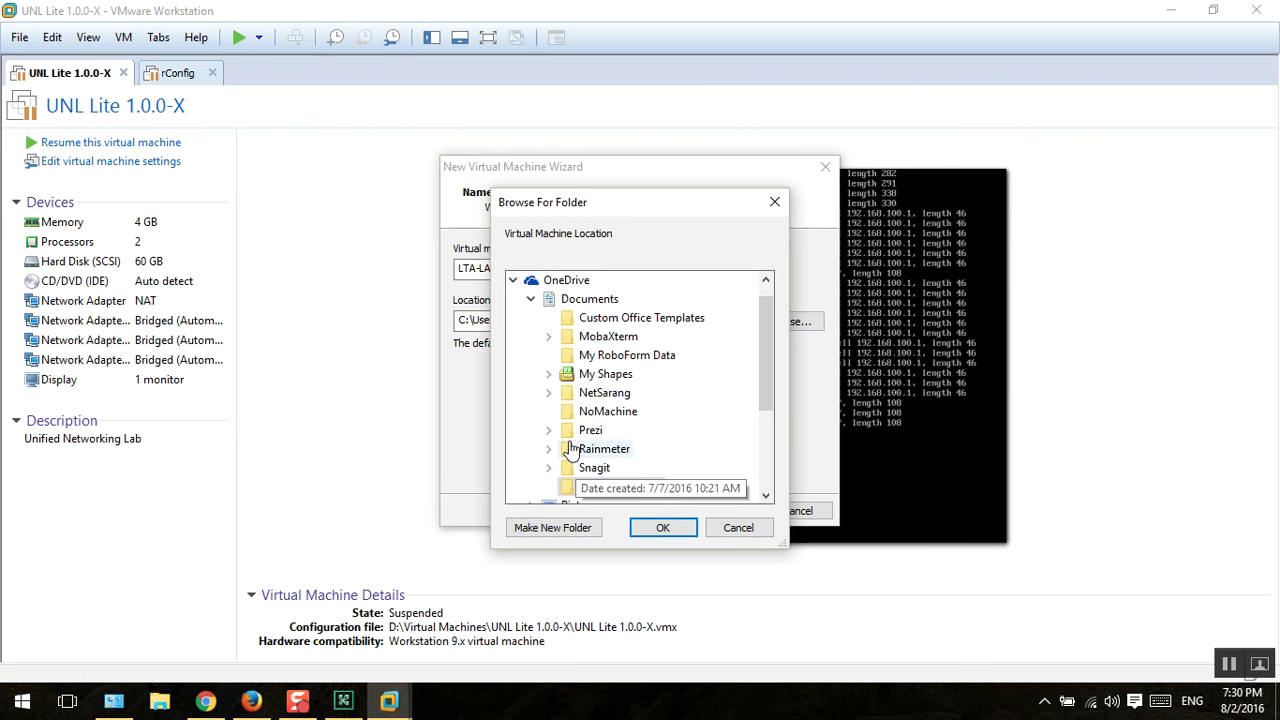
pyautogui.click(662, 527)
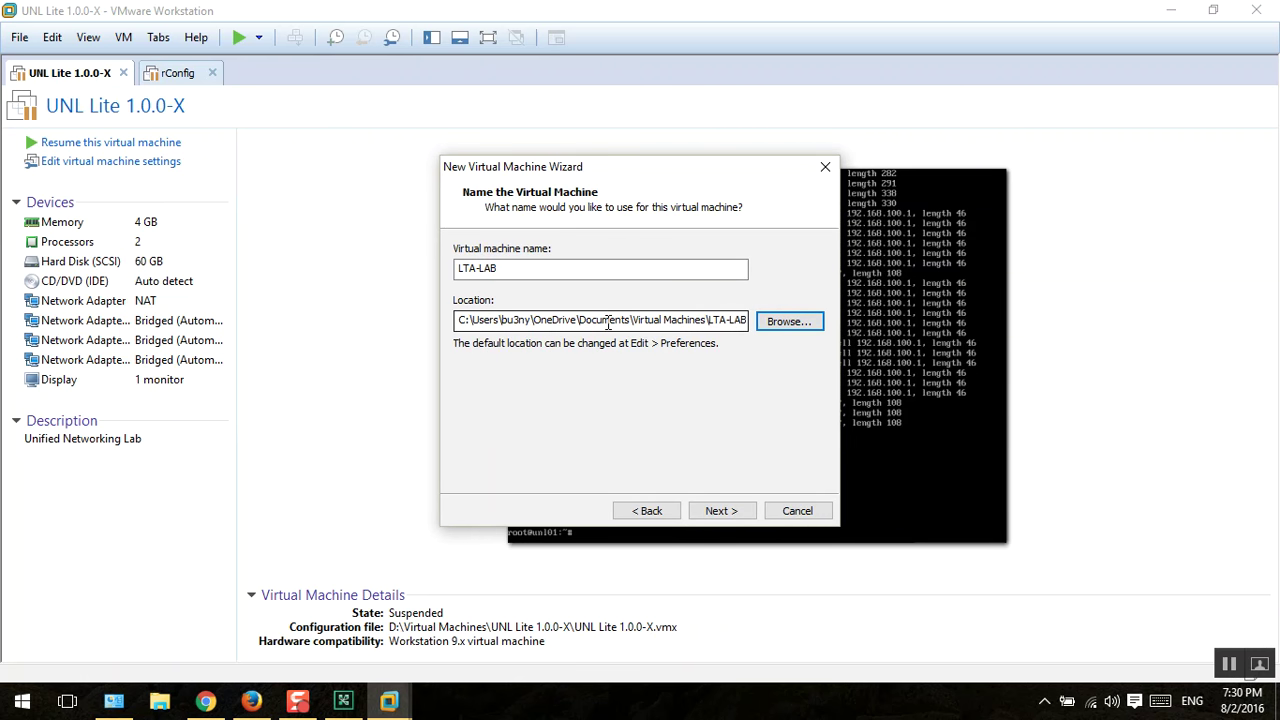
pyautogui.click(762, 323)
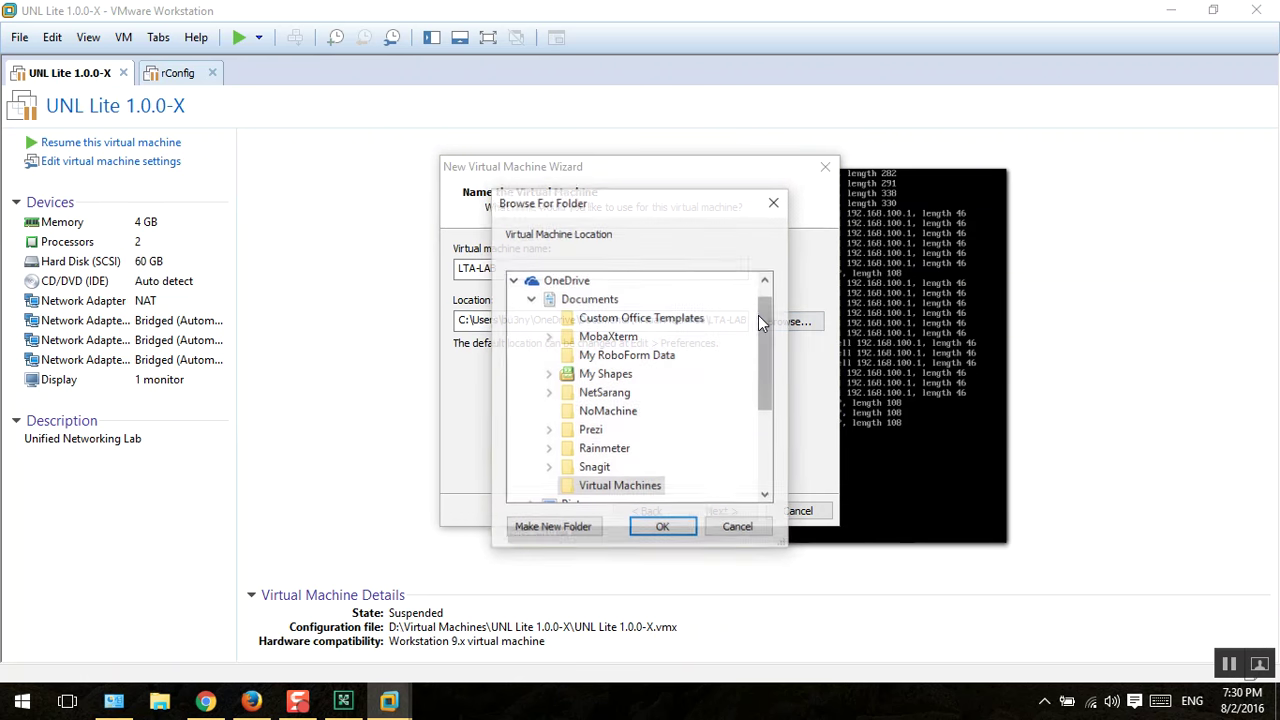
pyautogui.click(530, 299)
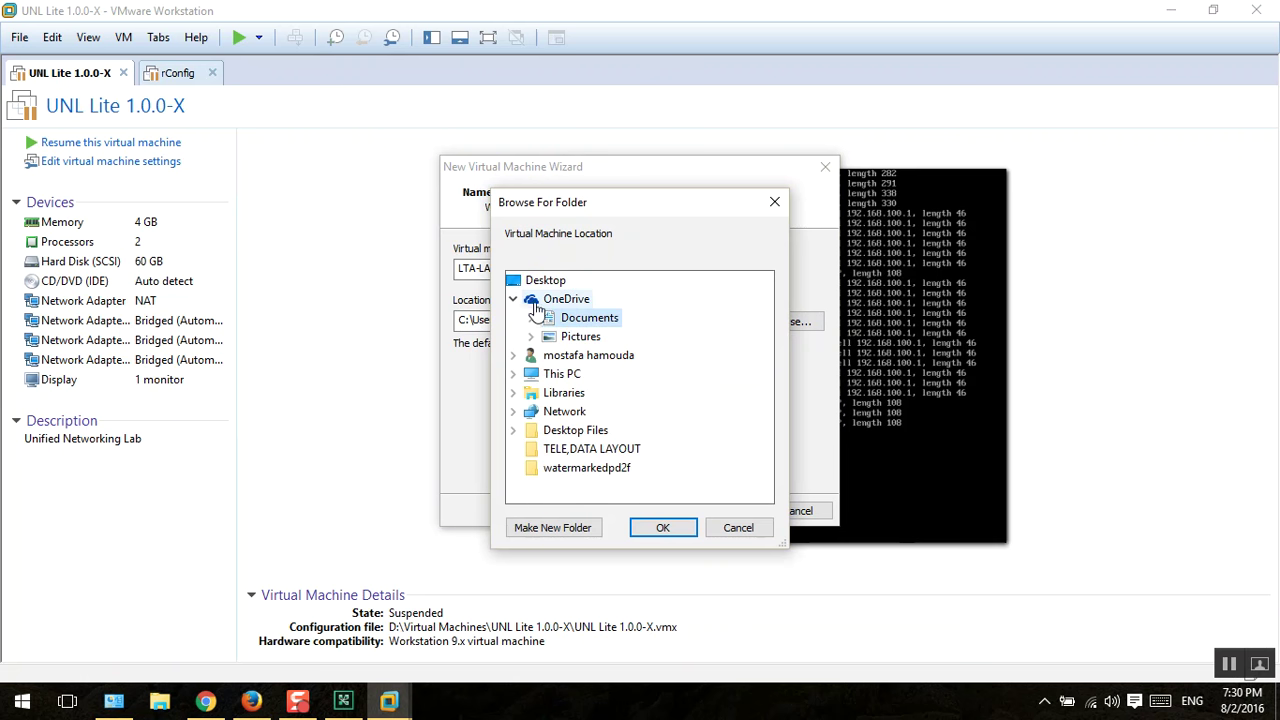
pyautogui.click(514, 374)
pyautogui.scroll(-2, 700, 386)
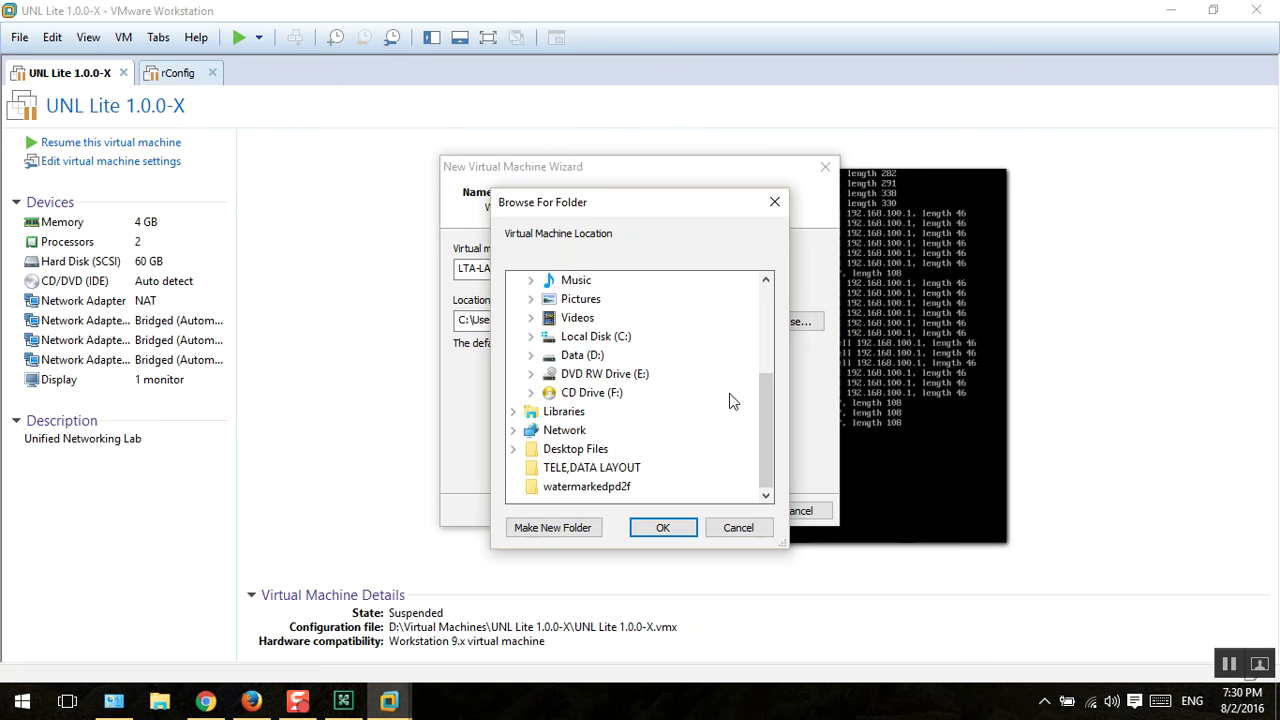
pyautogui.click(582, 360)
pyautogui.scroll(-5, 730, 425)
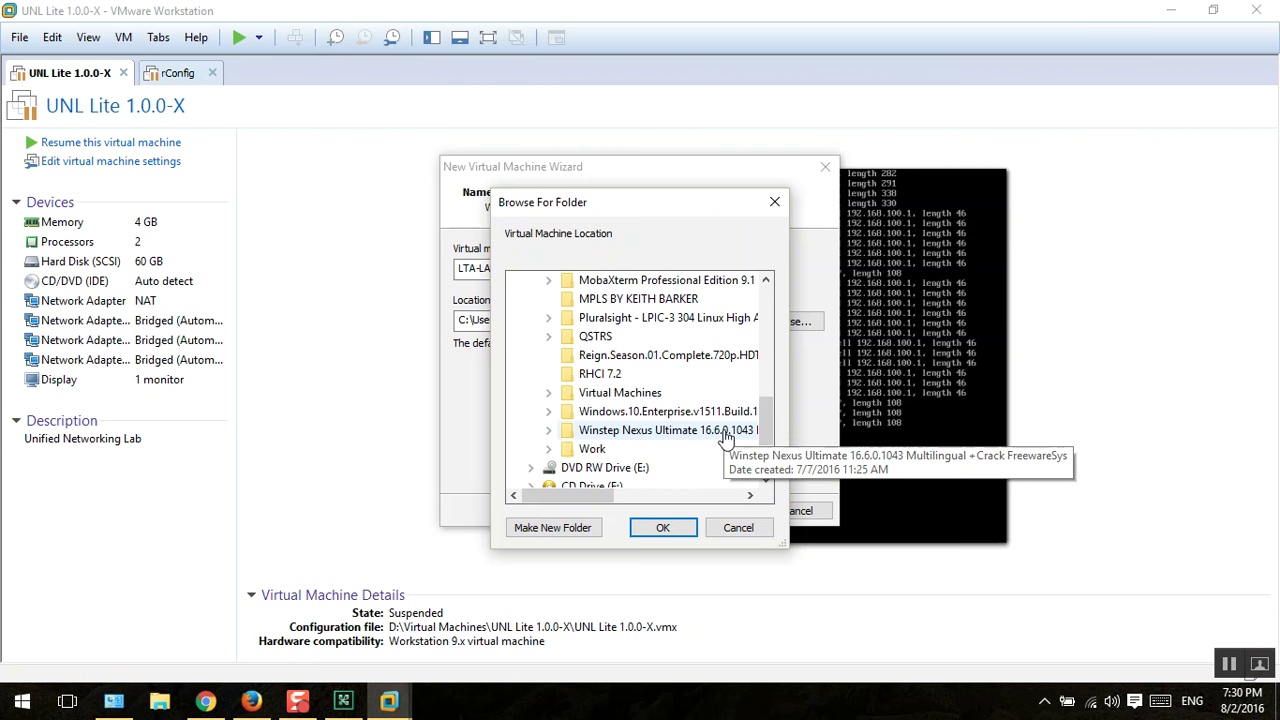
pyautogui.click(620, 392)
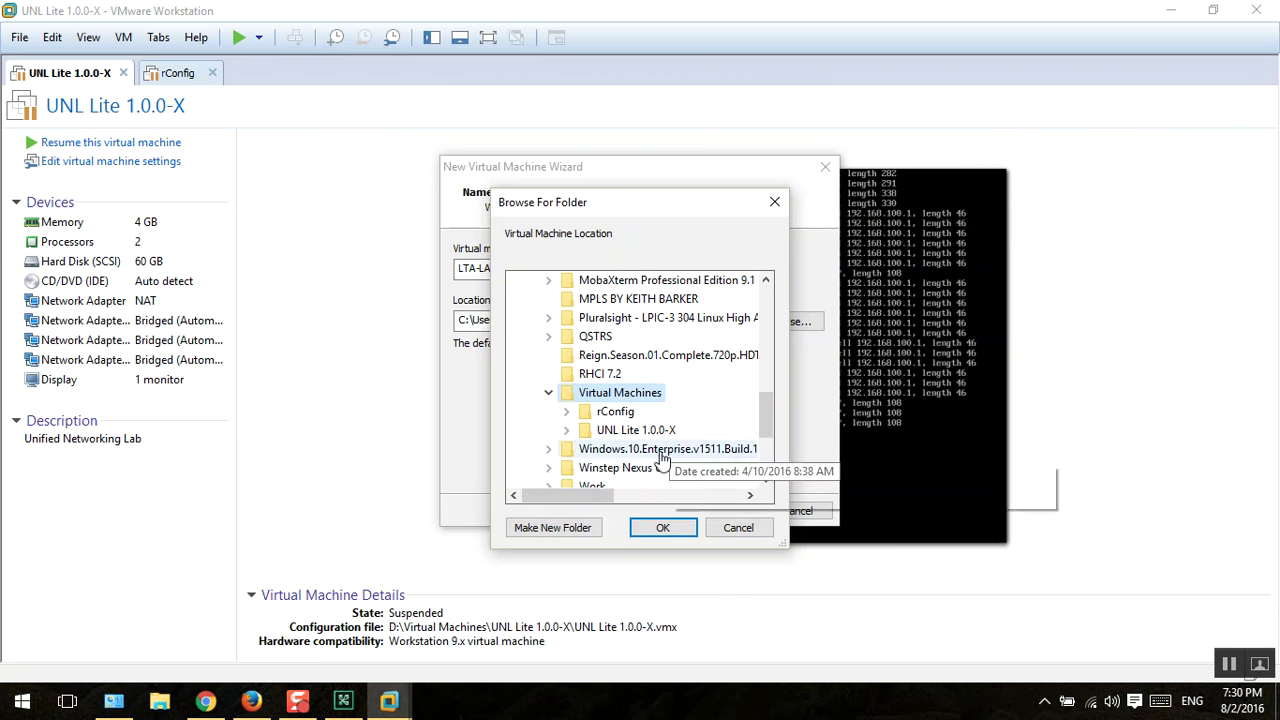
# Step: Create an LTA-LAB folder there and accept D:\Virtual Machines\LTA-LAB as location
pyautogui.click(548, 527)
pyautogui.write('LTA-LAB')
pyautogui.press('Return')
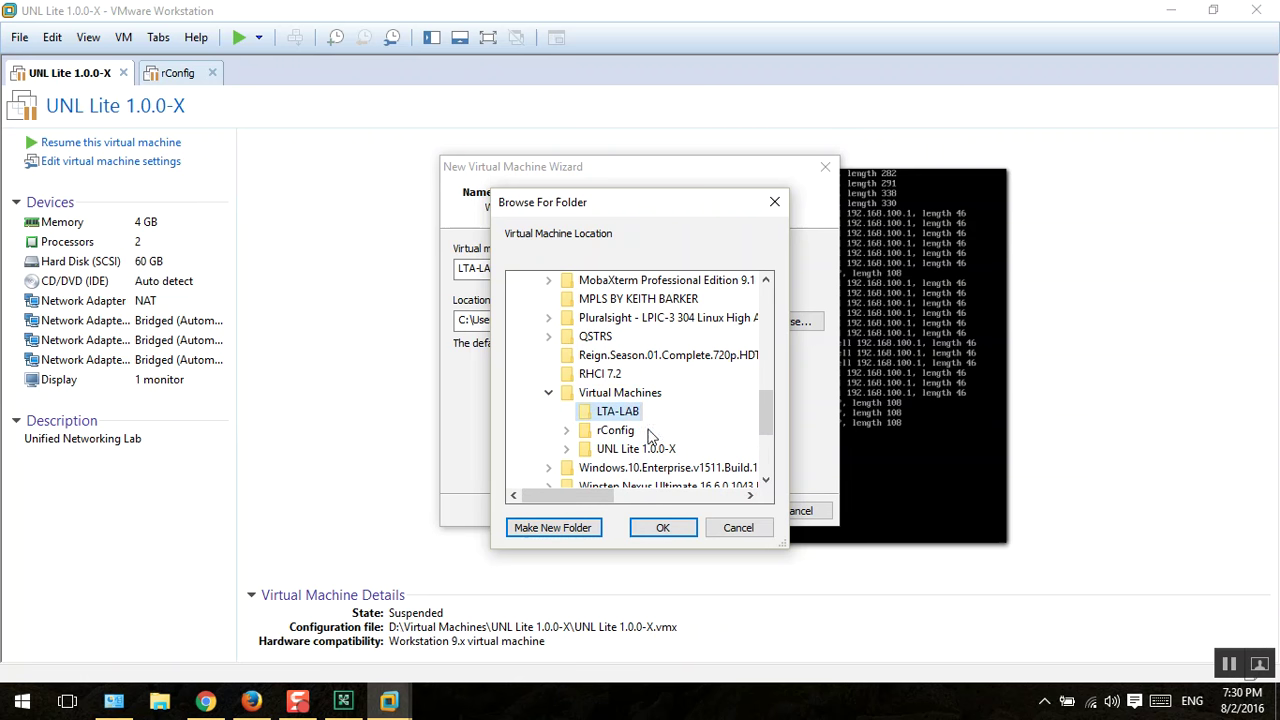
pyautogui.click(663, 527)
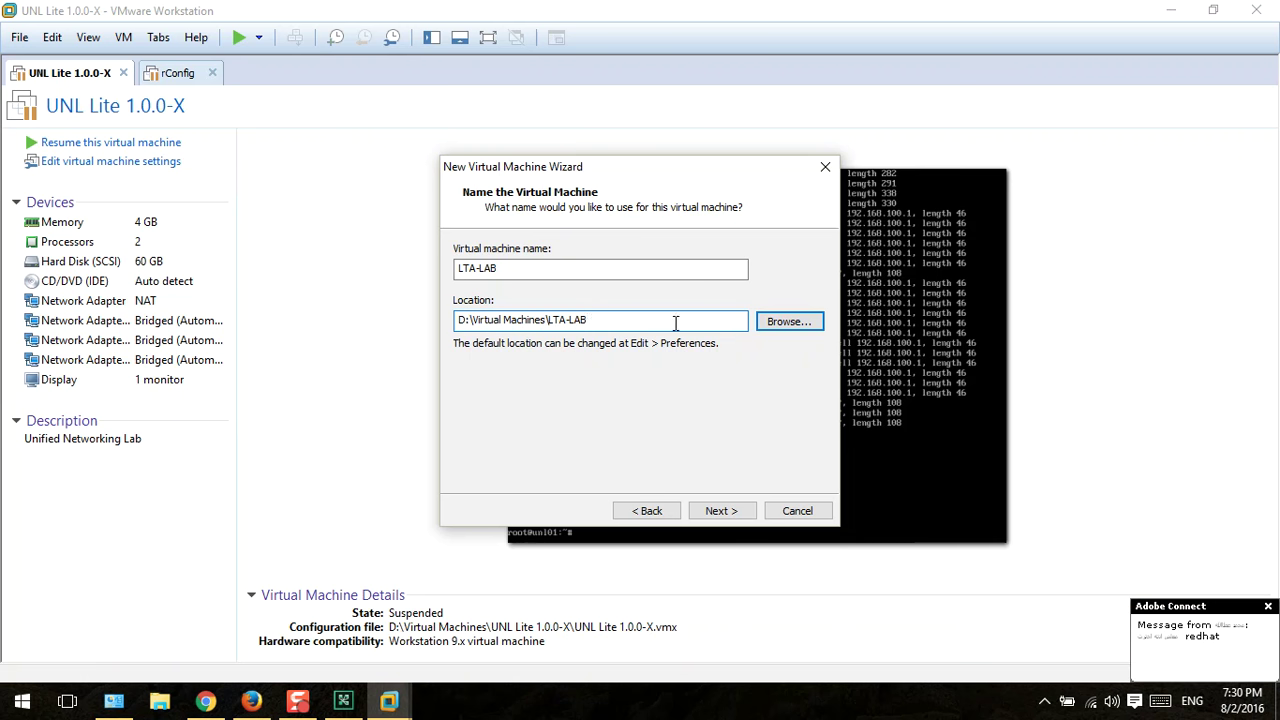
# Step: Set 2 cores per processor
pyautogui.click(716, 508)
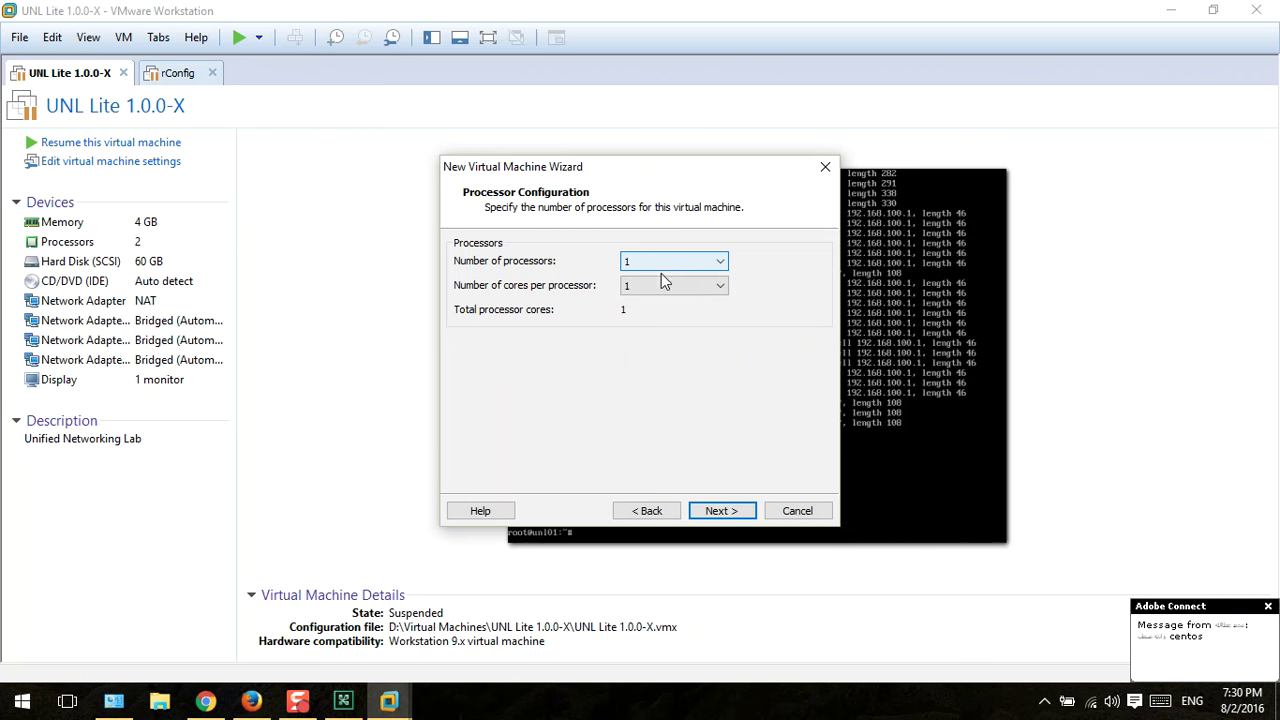
pyautogui.click(660, 289)
pyautogui.click(646, 316)
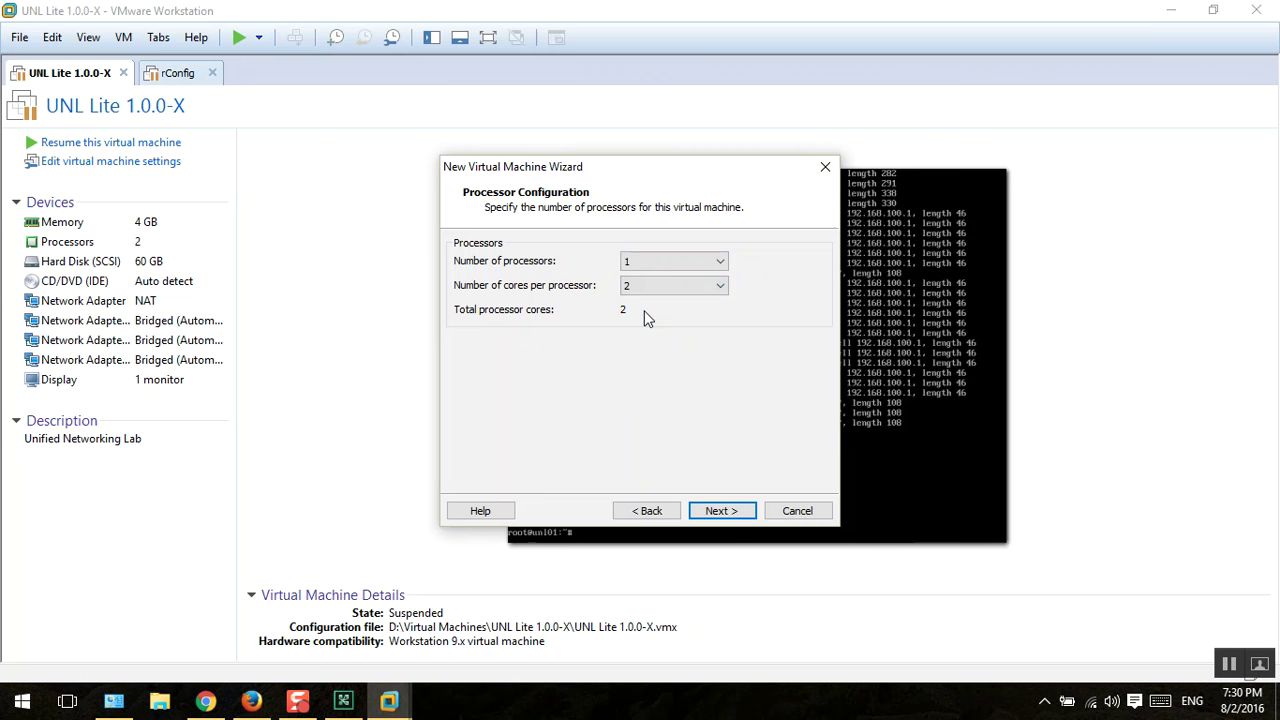
pyautogui.click(714, 511)
# Step: Keep the memory at 2048 MB
pyautogui.click(207, 700)
pyautogui.click(218, 700)
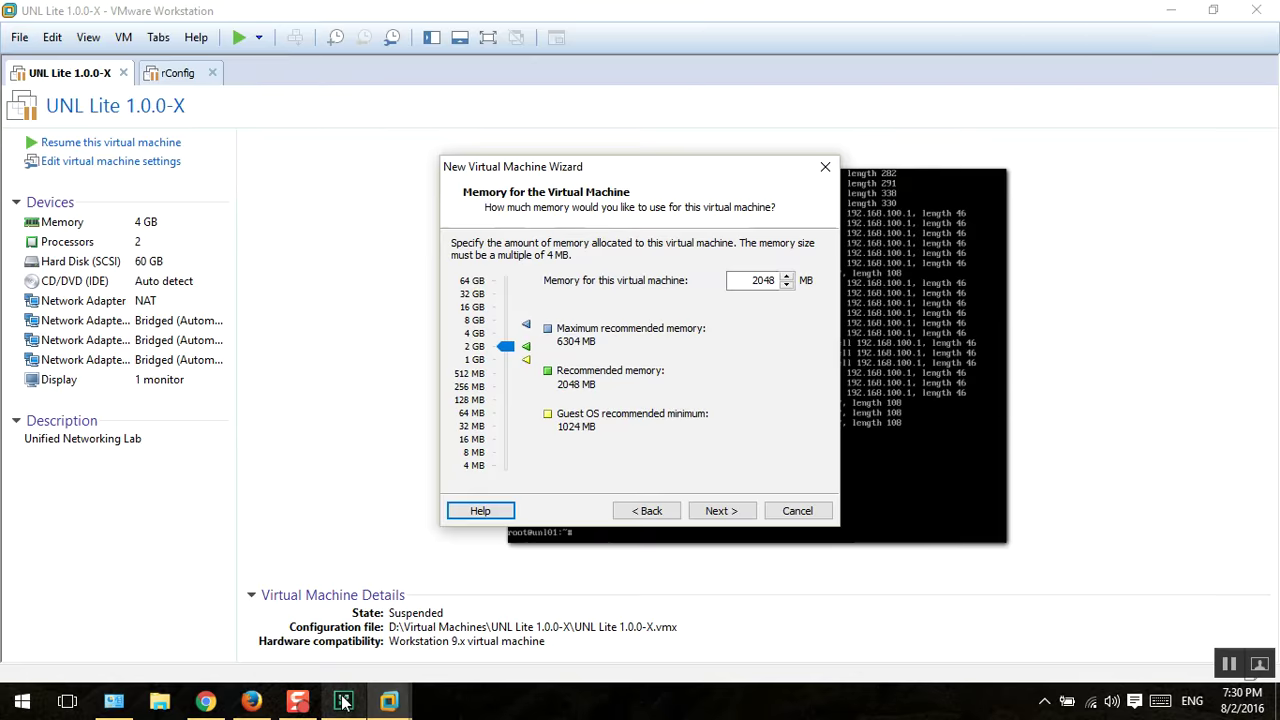
pyautogui.click(343, 701)
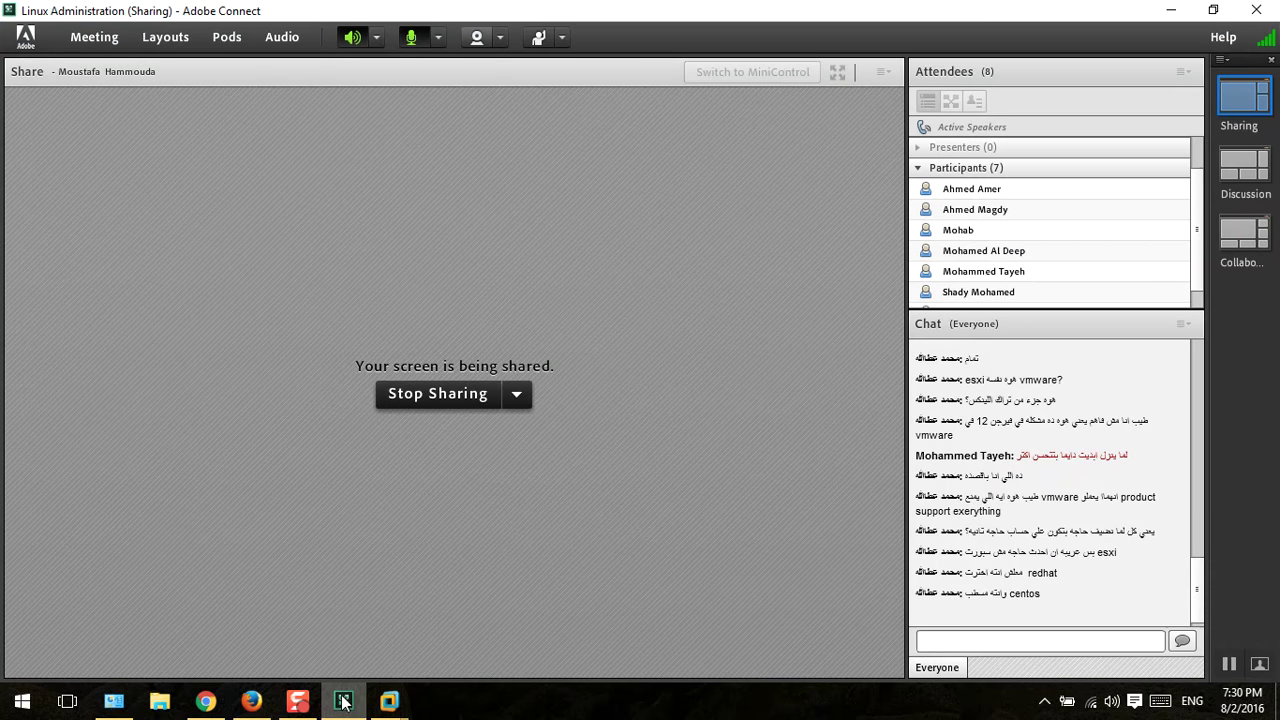
pyautogui.click(343, 701)
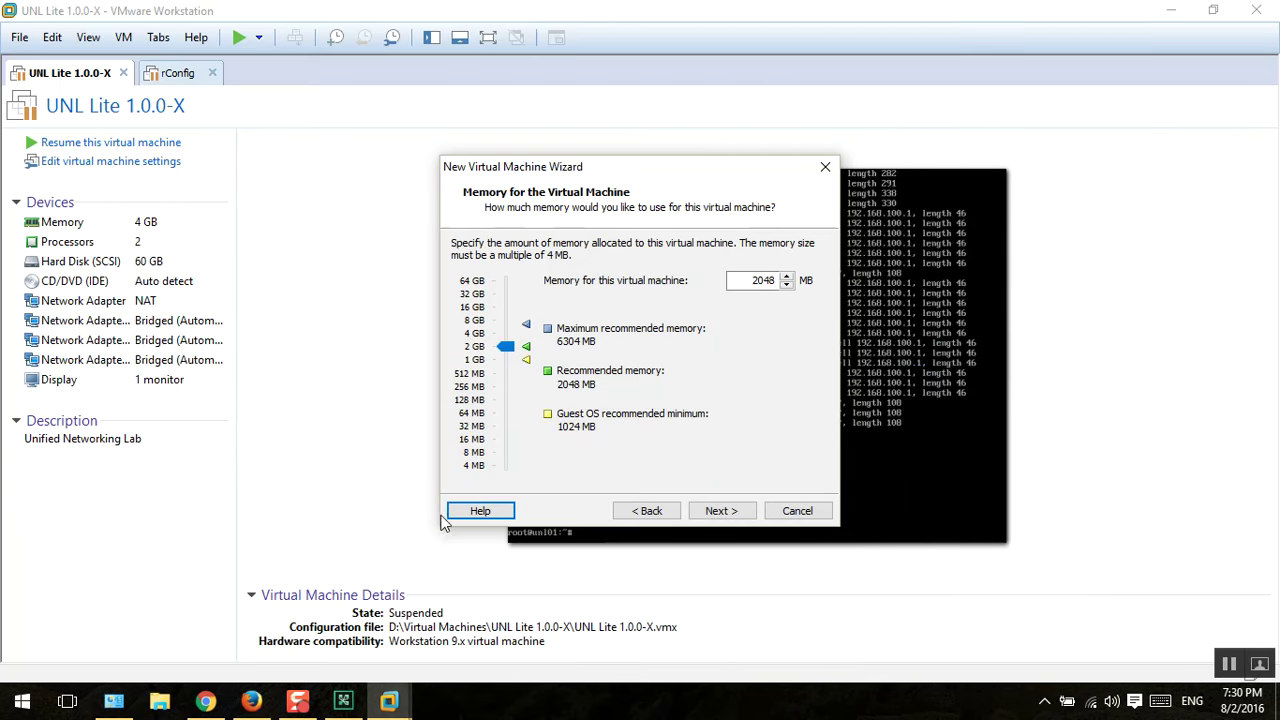
pyautogui.click(348, 701)
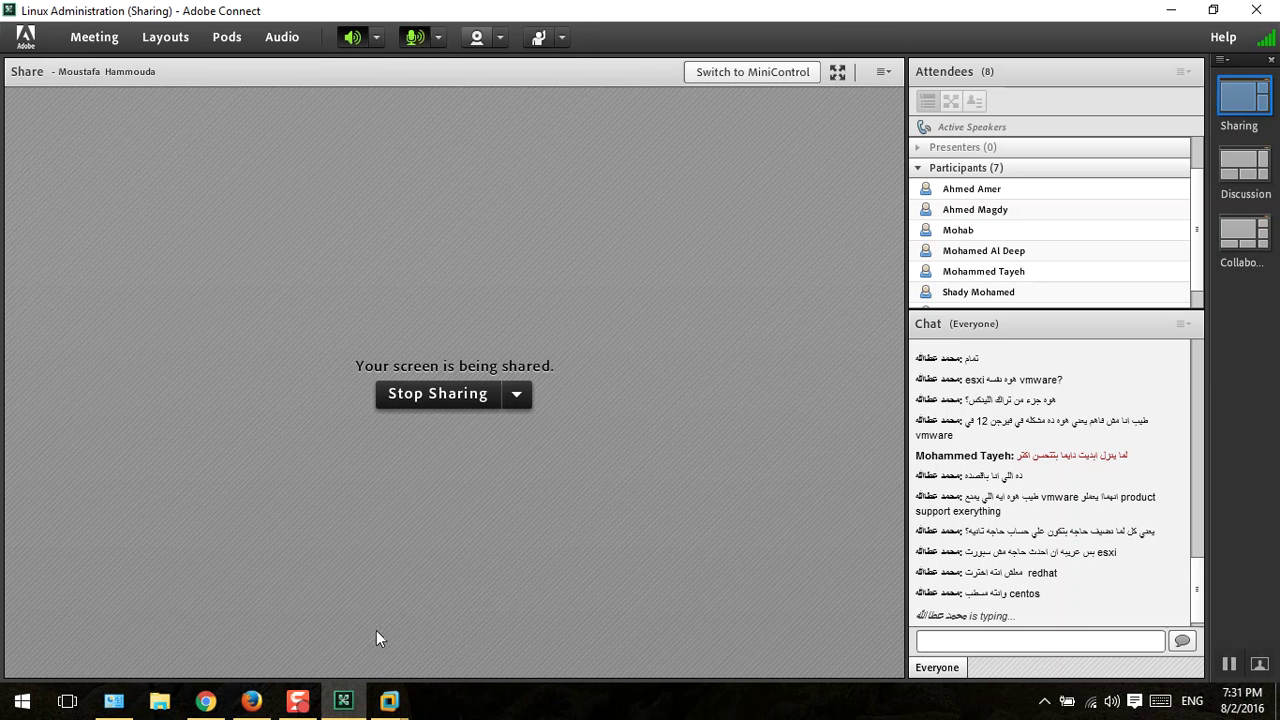
pyautogui.click(341, 702)
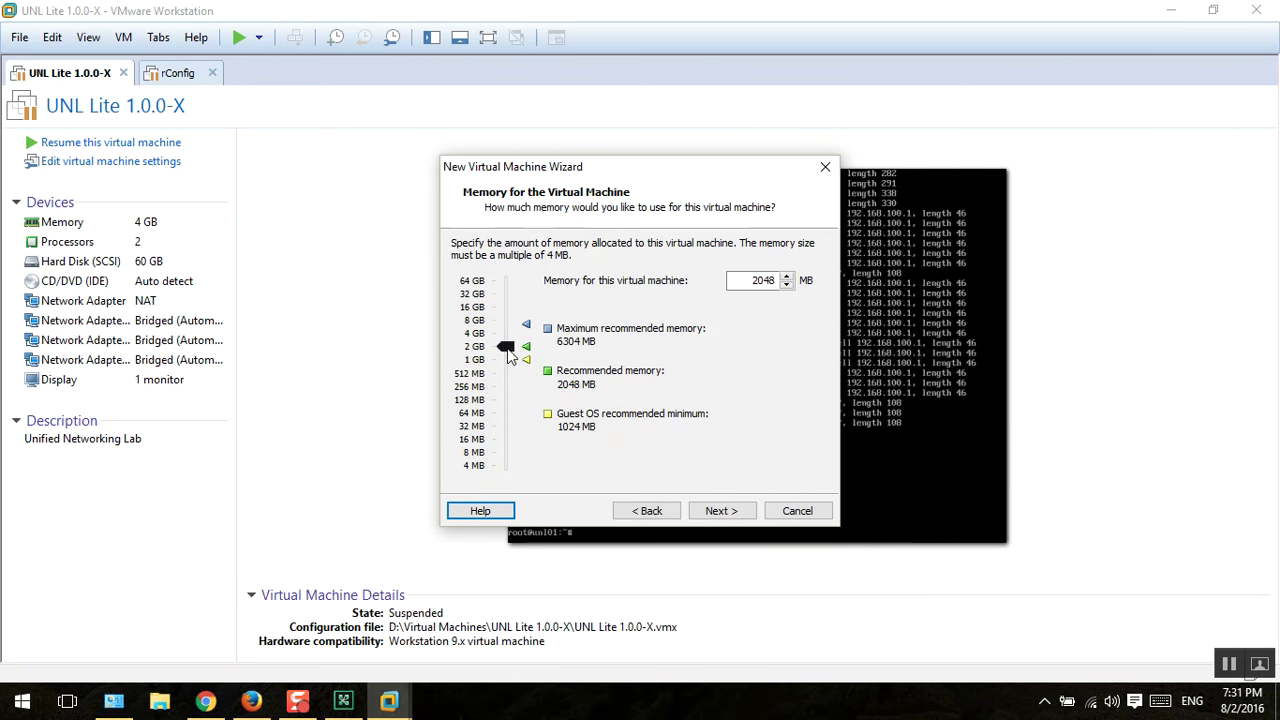
pyautogui.click(729, 508)
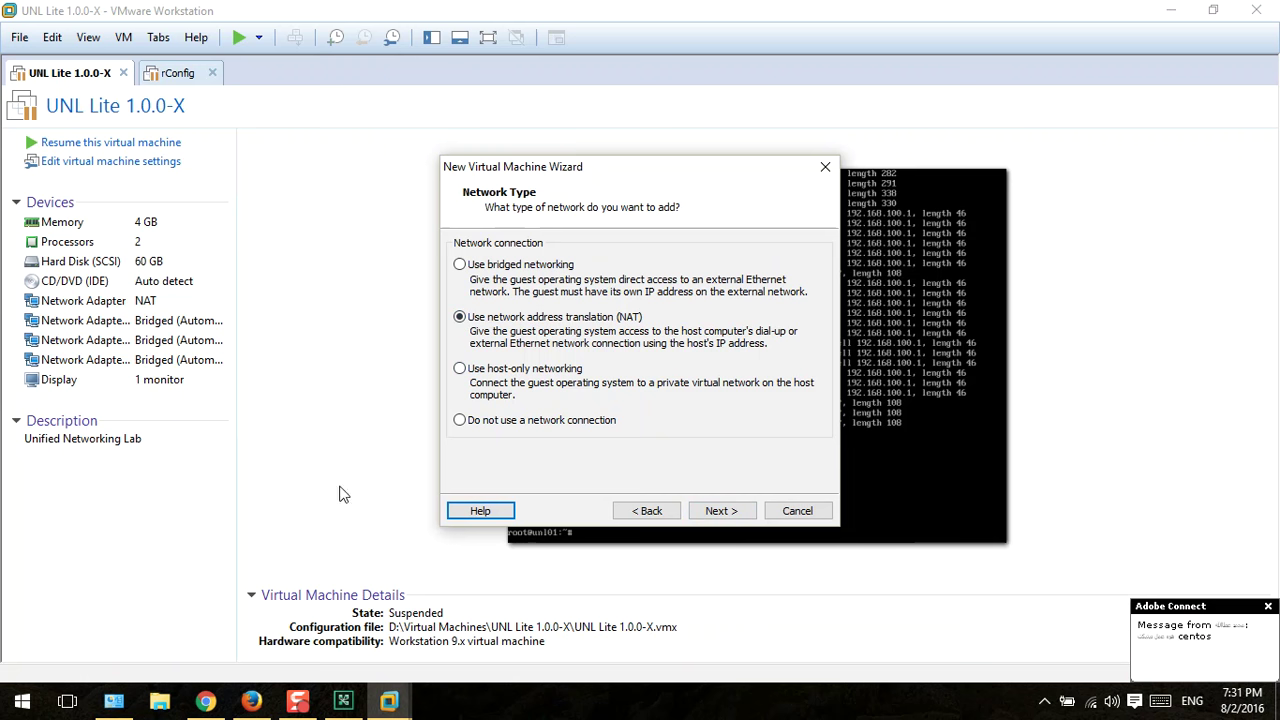
# Step: Keep NAT networking, LSI Logic controller, SCSI disk type, and create a new virtual disk
pyautogui.click(344, 702)
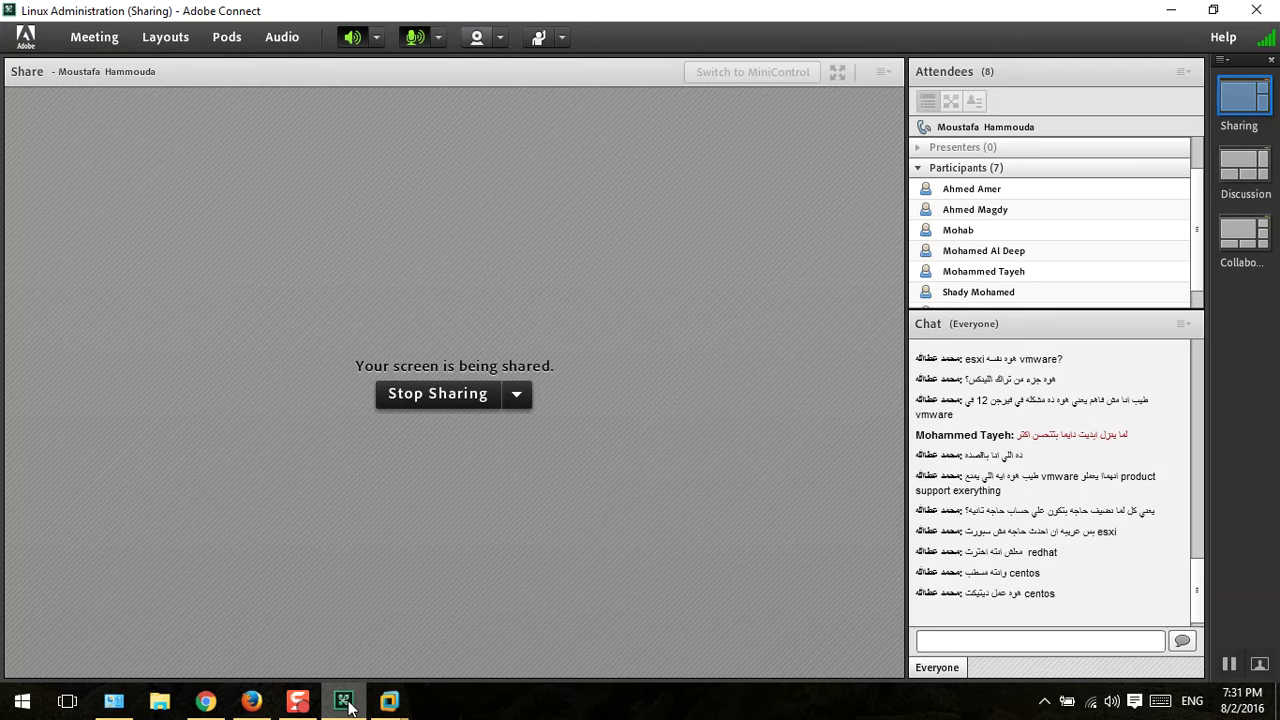
pyautogui.click(344, 702)
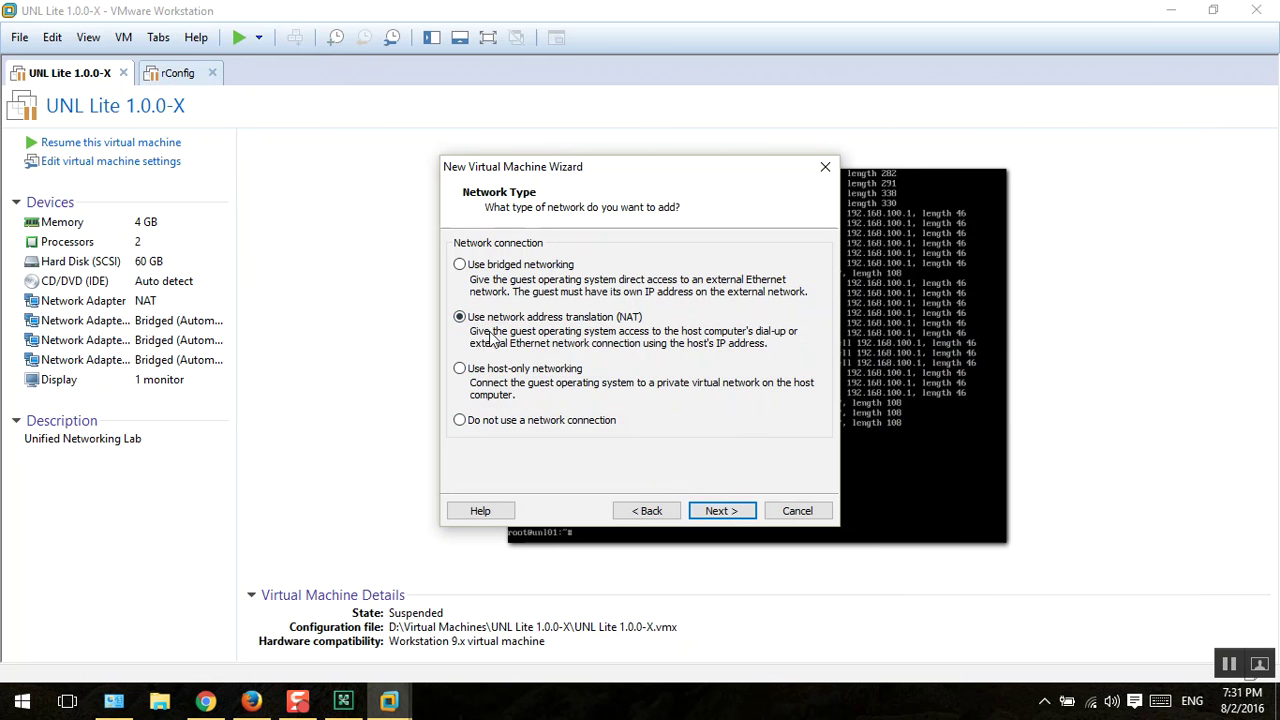
pyautogui.click(722, 510)
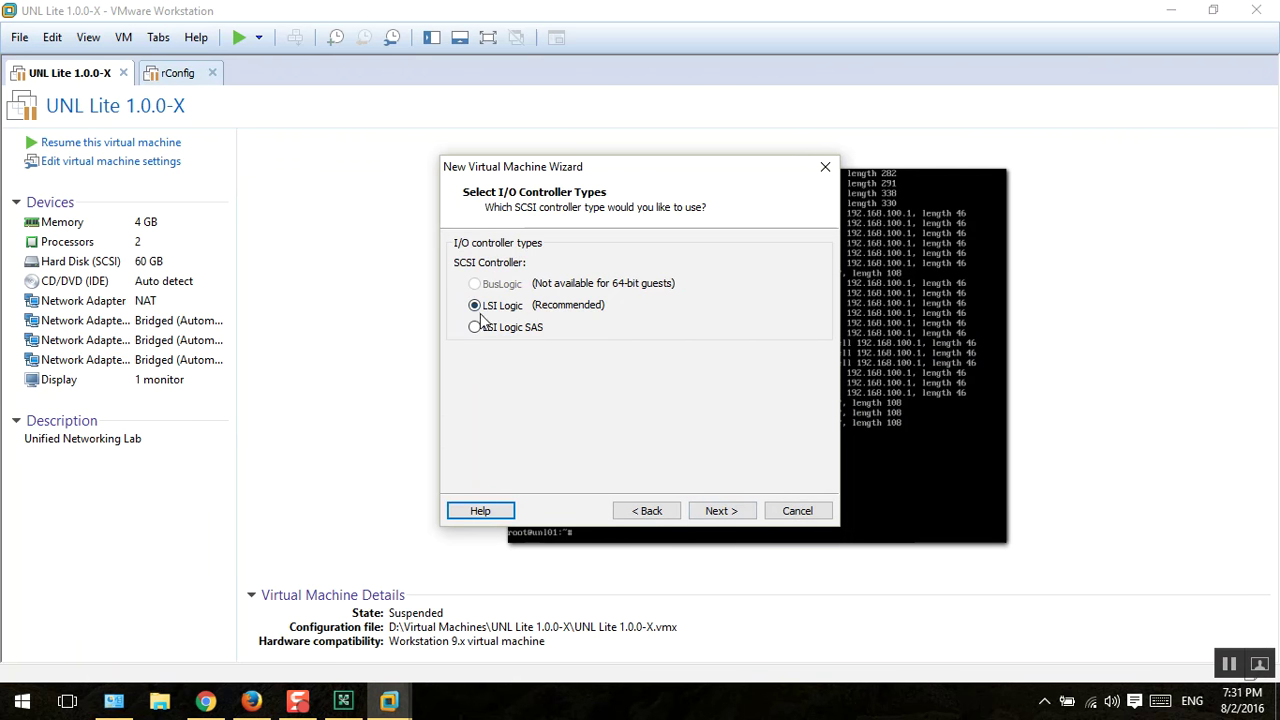
pyautogui.click(718, 511)
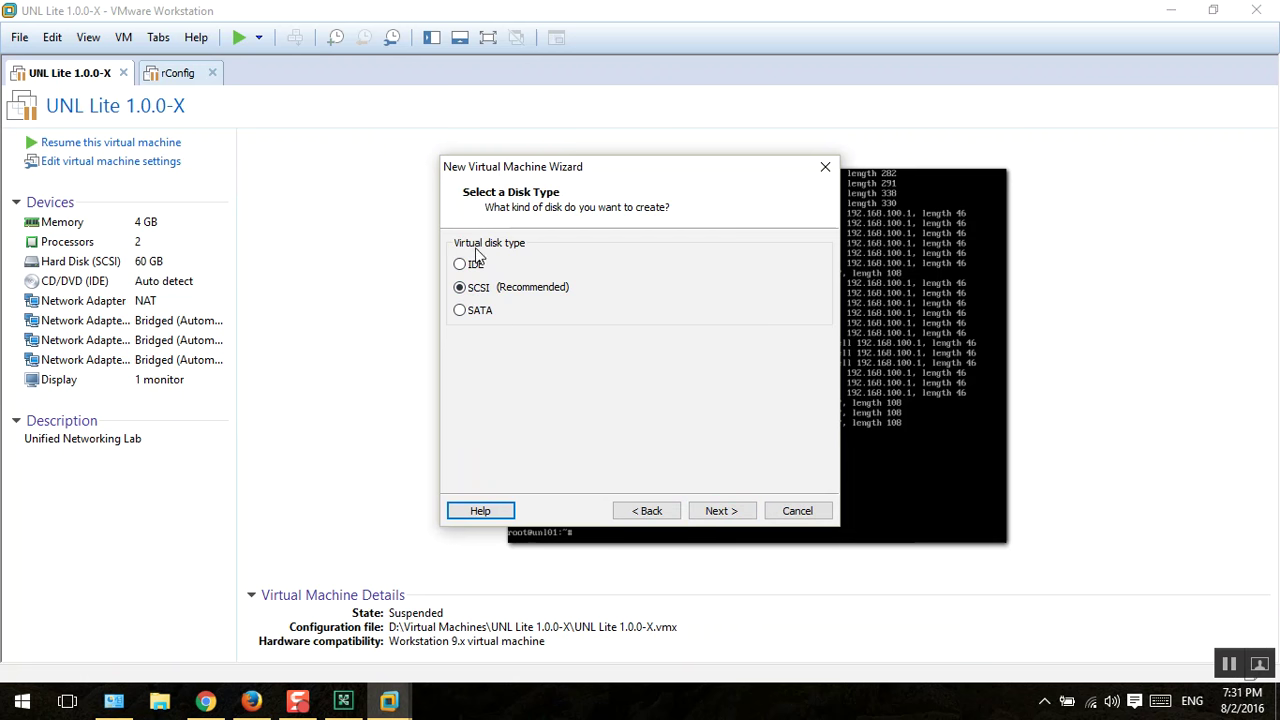
pyautogui.click(721, 510)
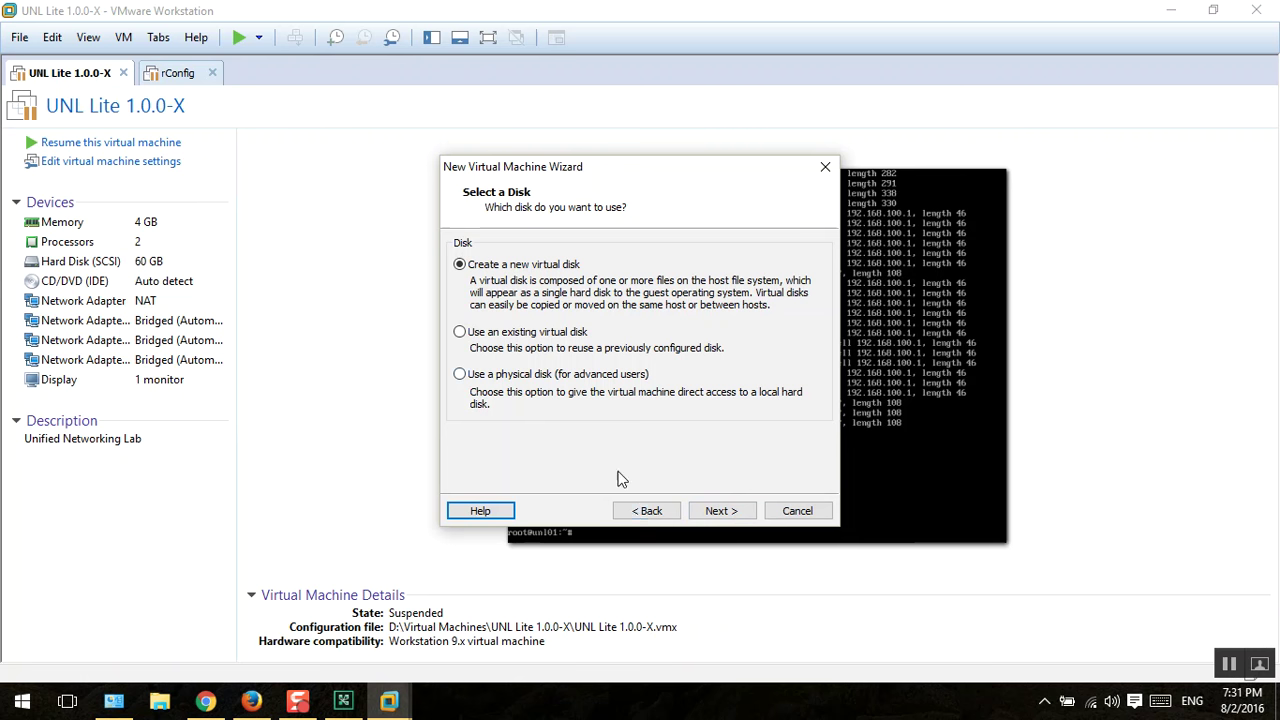
pyautogui.click(646, 511)
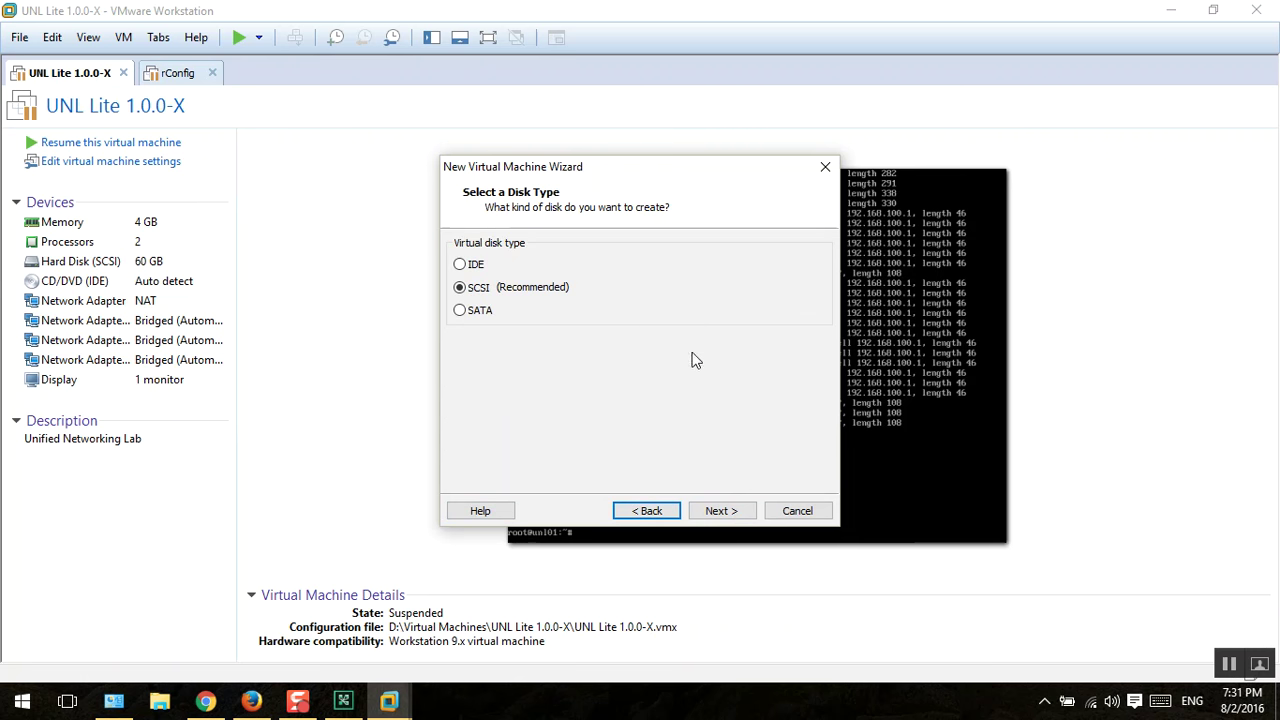
pyautogui.click(724, 511)
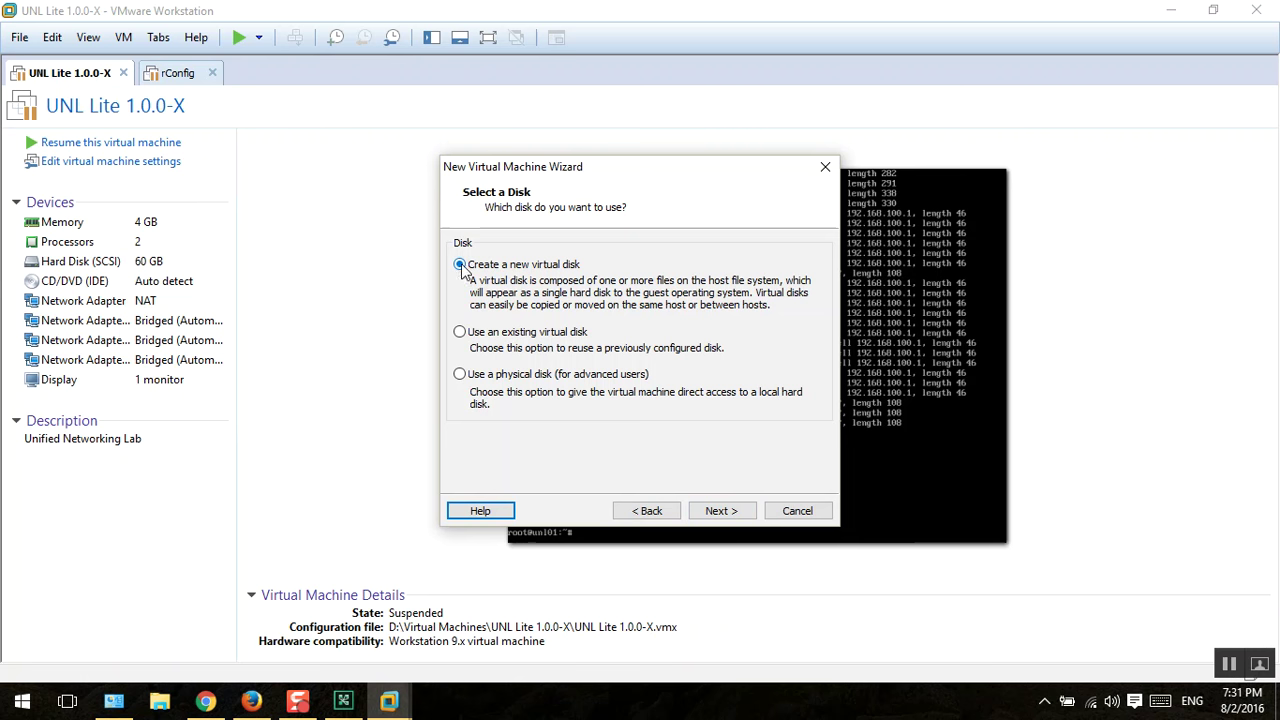
pyautogui.click(722, 511)
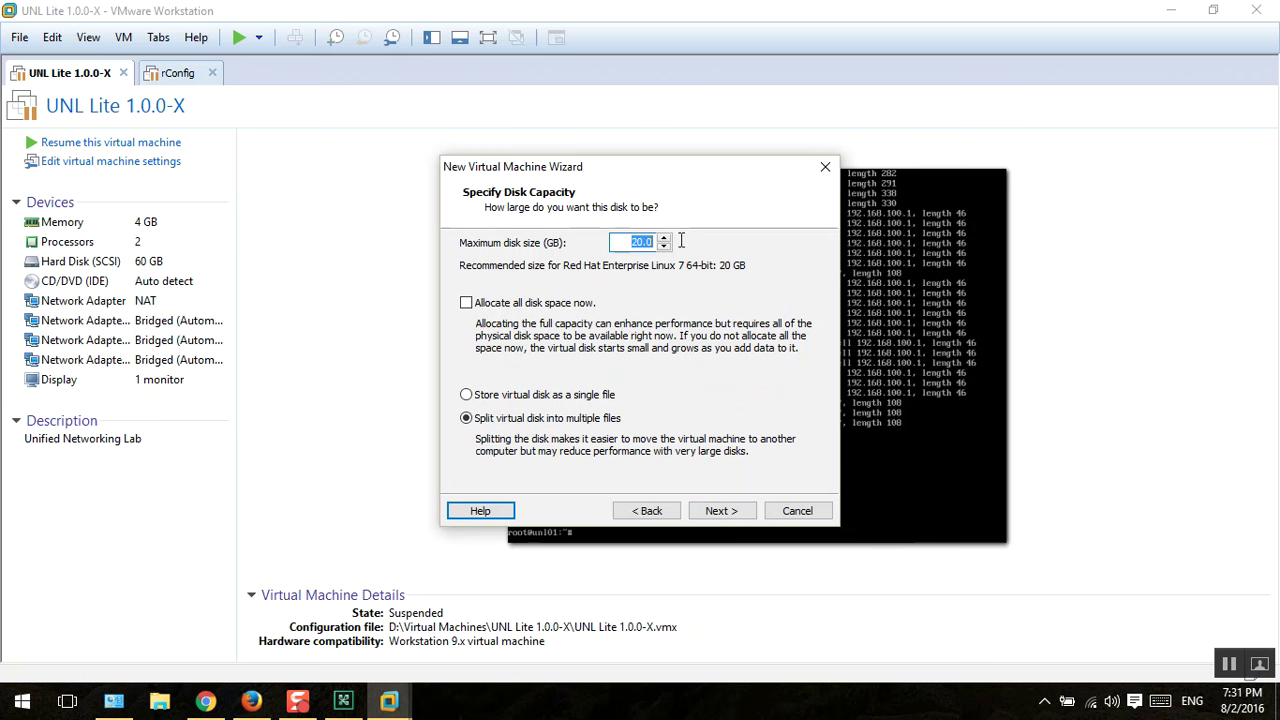
# Step: Set the virtual disk to 100 GB stored as a single file
pyautogui.write('10')
pyautogui.click(518, 400)
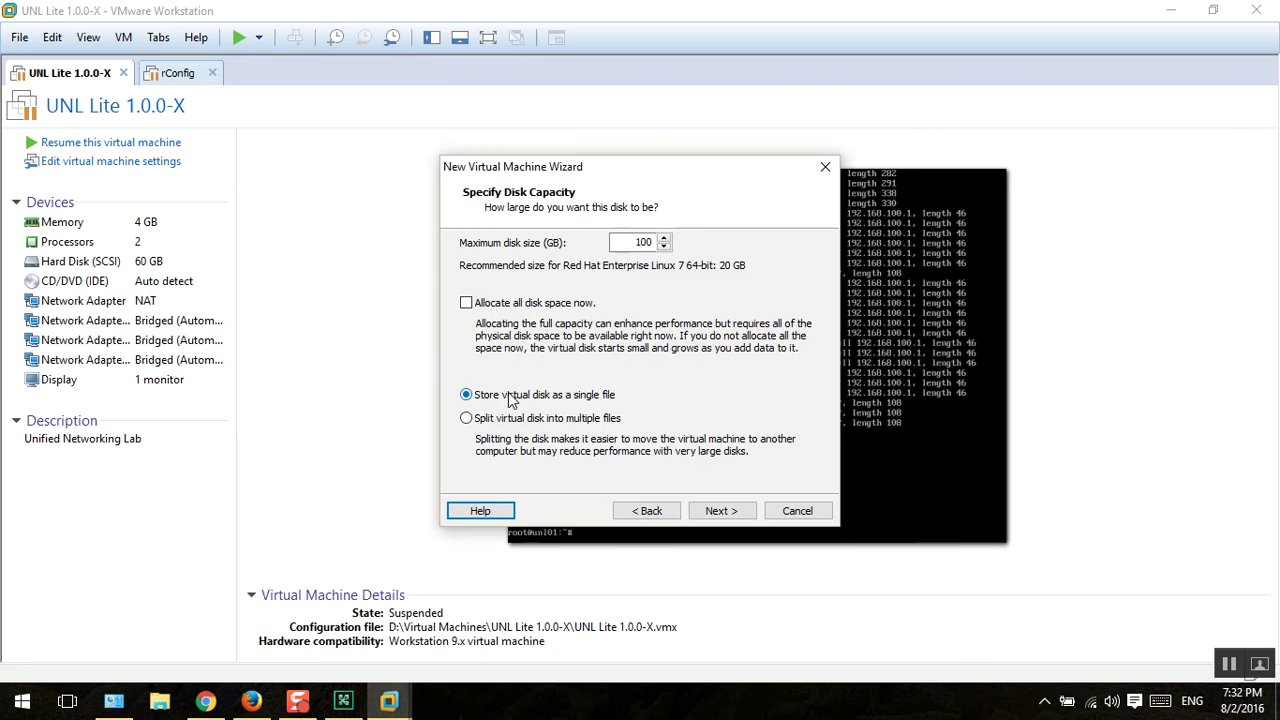
pyautogui.click(343, 702)
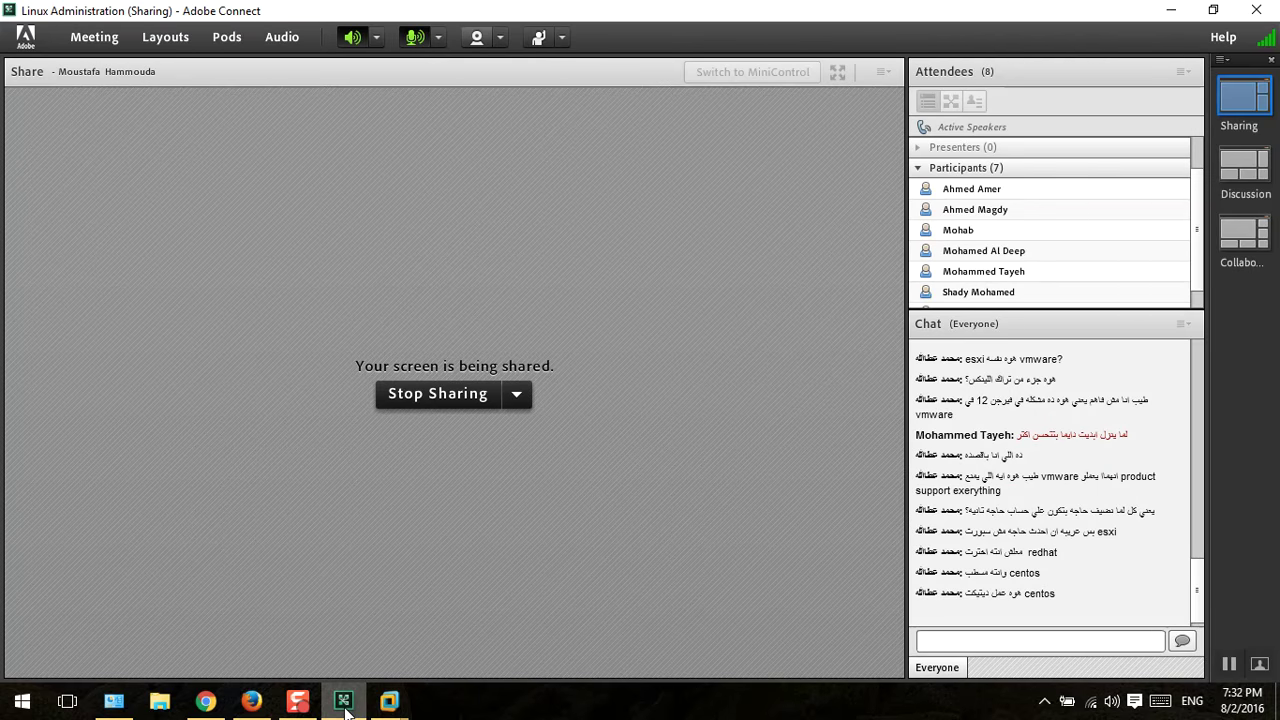
pyautogui.click(343, 702)
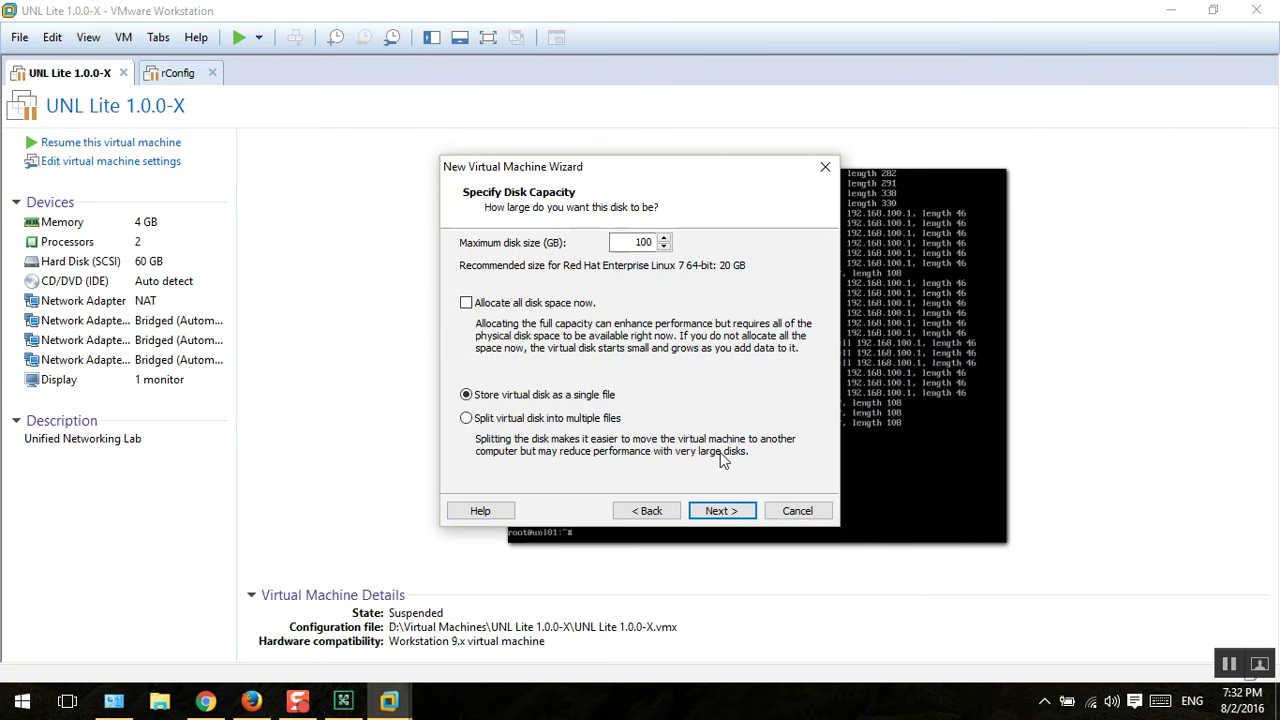
pyautogui.click(720, 511)
# Step: Keep the disk file name LTA-LAB.vmdk, review the summary and finish
pyautogui.moveTo(566, 306); pyautogui.dragTo(370, 316)
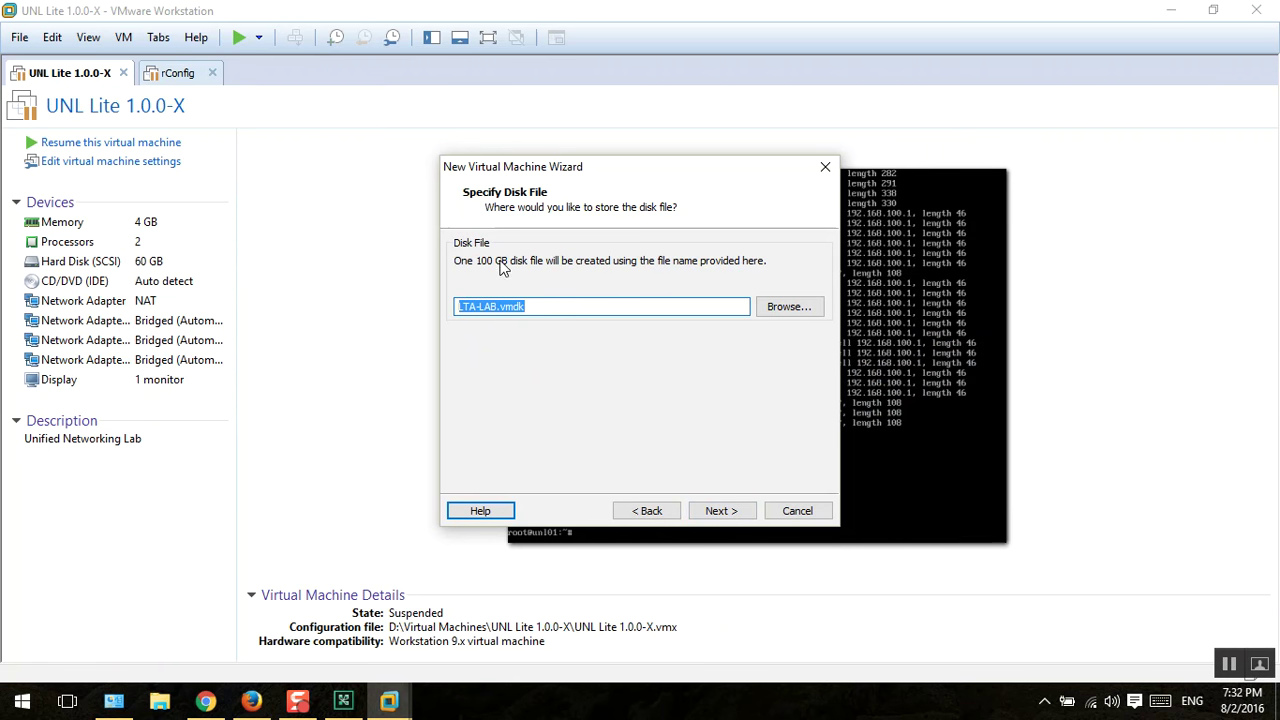
pyautogui.click(532, 307)
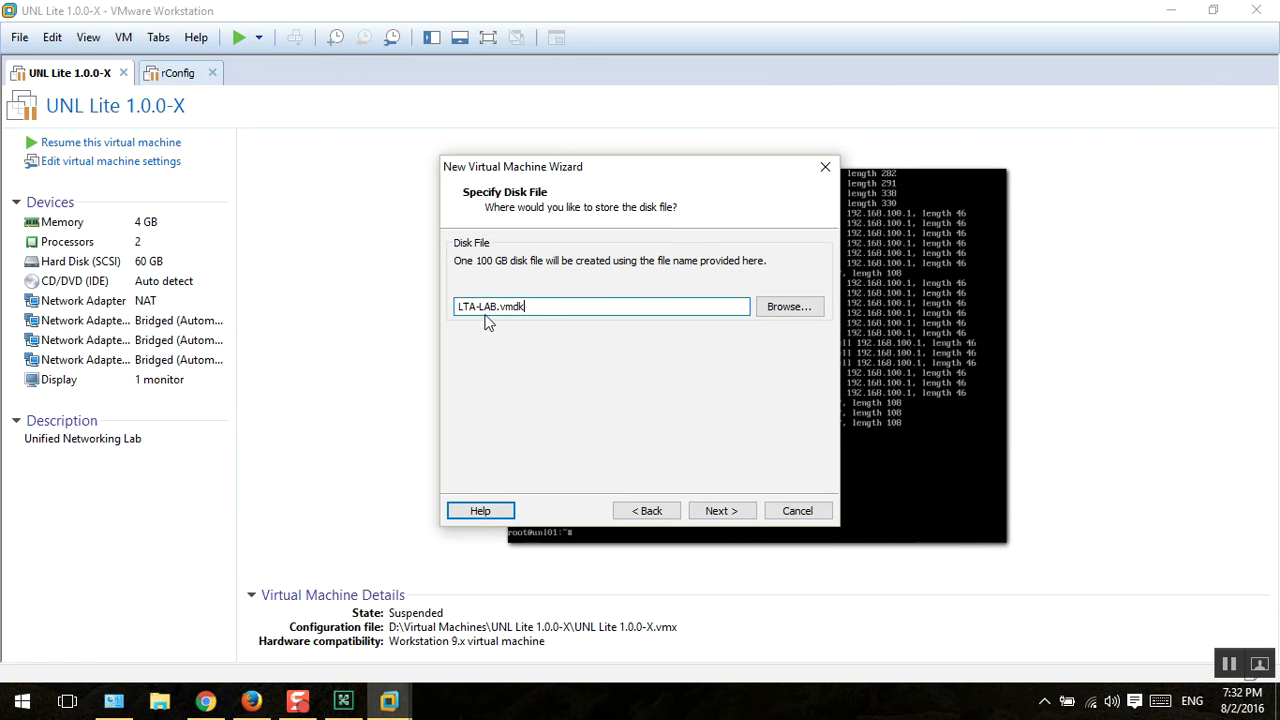
pyautogui.moveTo(502, 304); pyautogui.dragTo(593, 304)
pyautogui.click(522, 306)
pyautogui.moveTo(551, 304); pyautogui.dragTo(444, 318)
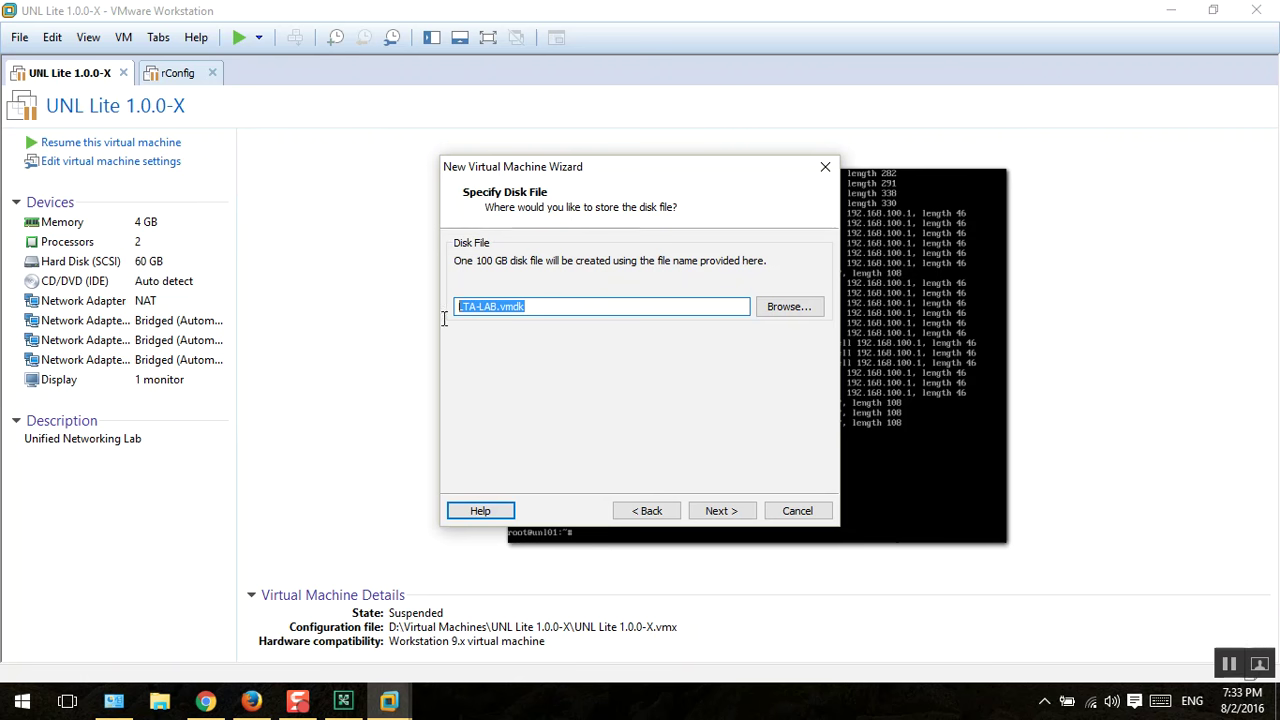
pyautogui.click(724, 511)
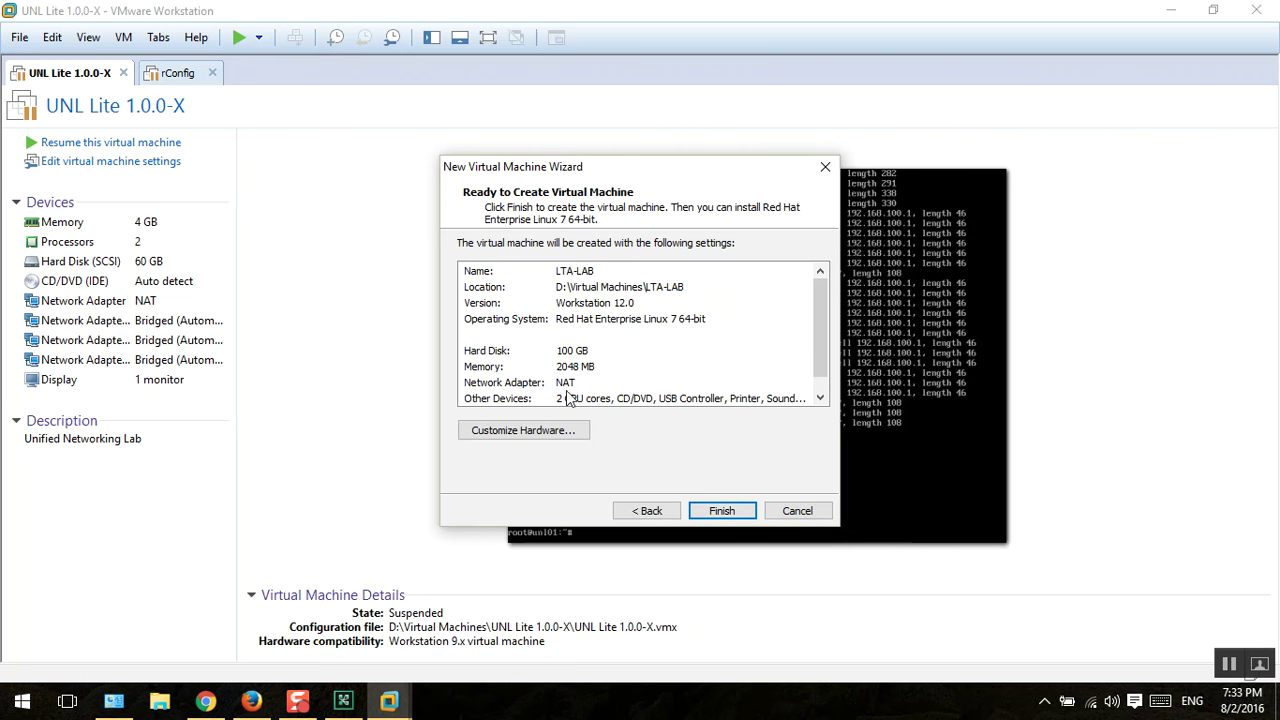
pyautogui.scroll(-1, 616, 375)
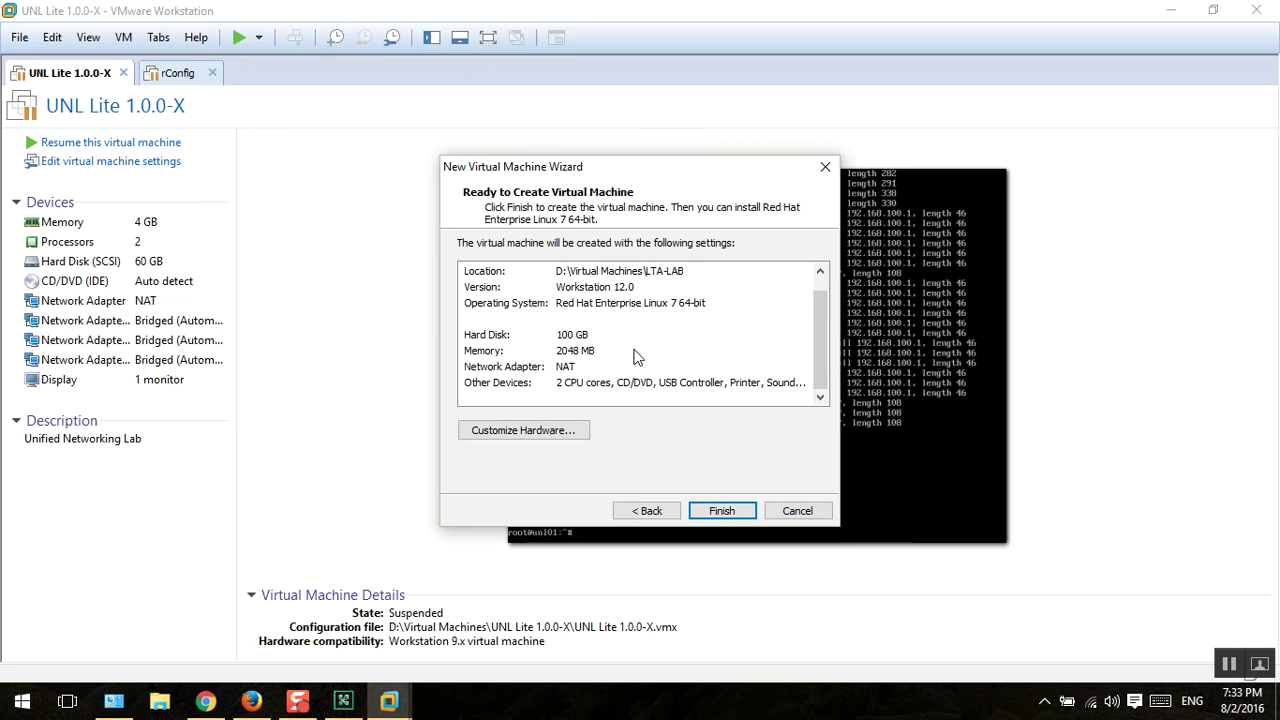
pyautogui.scroll(1, 628, 350)
pyautogui.scroll(-1, 610, 365)
pyautogui.click(722, 511)
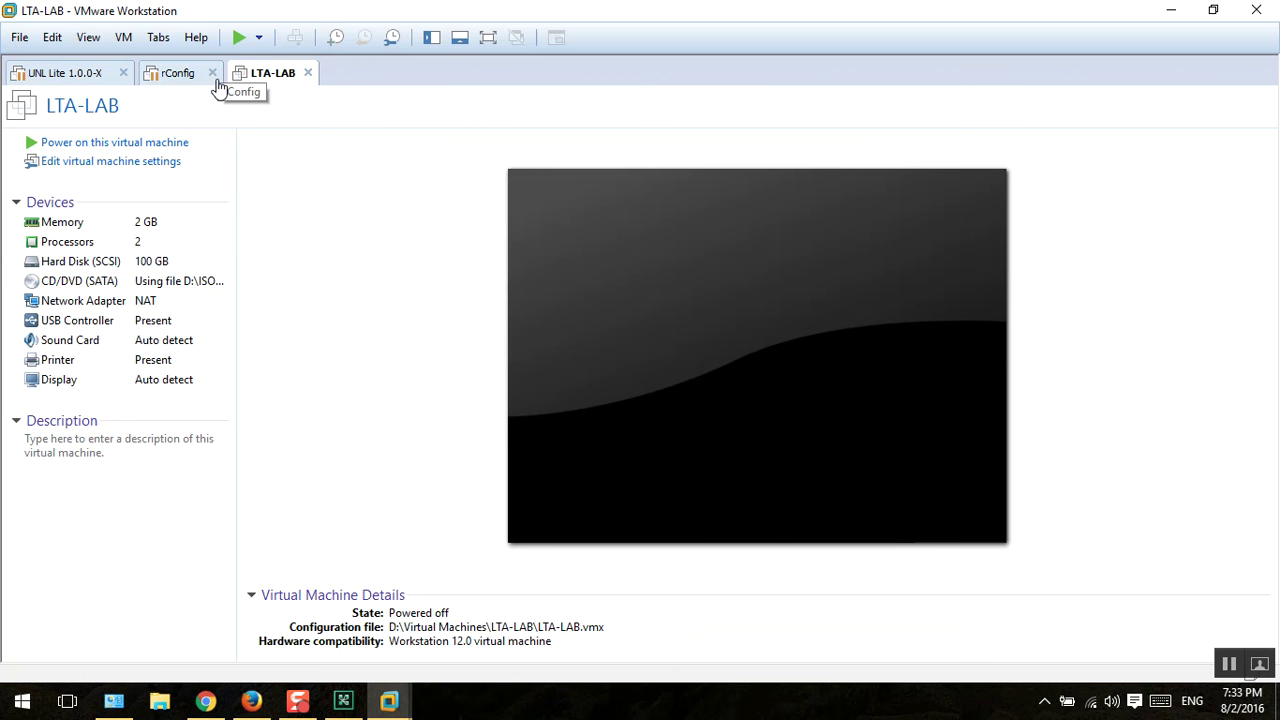
# Step: Close the rConfig and UNL Lite tabs and review LTA-LAB's hardware settings and ISO path
pyautogui.click(213, 74)
pyautogui.click(123, 74)
pyautogui.click(55, 163)
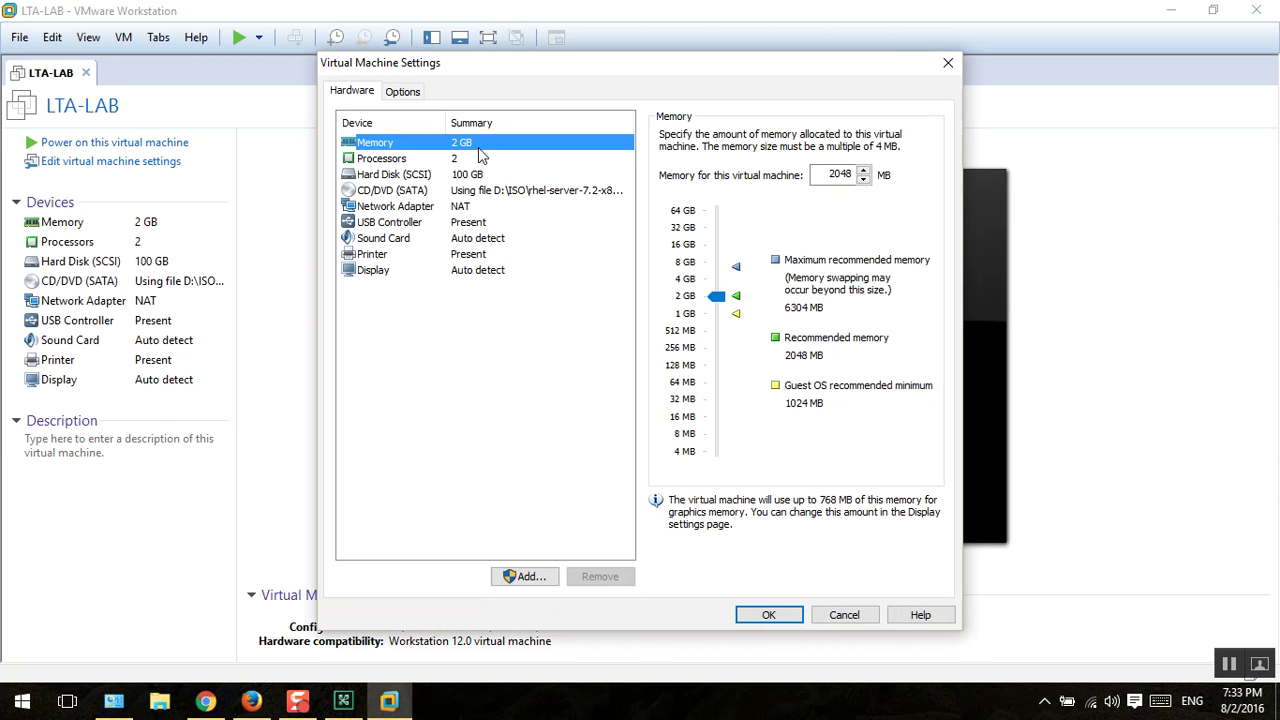
pyautogui.click(478, 149)
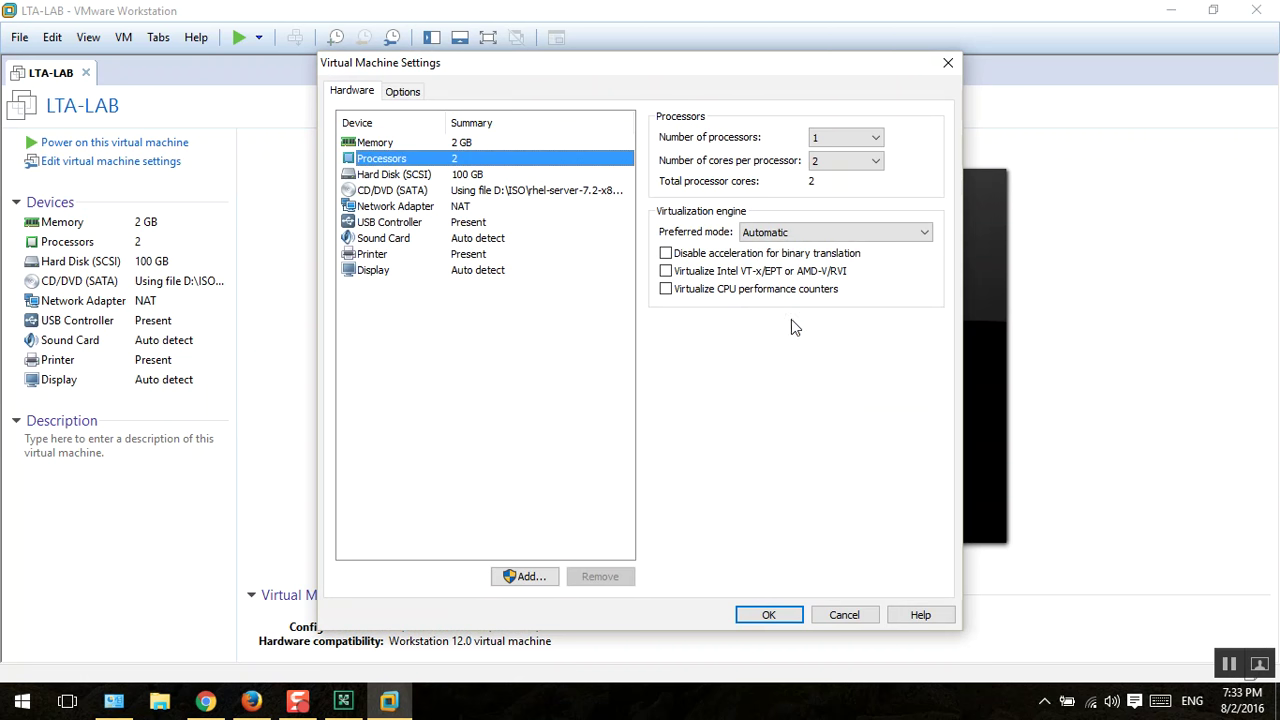
pyautogui.click(442, 191)
pyautogui.click(448, 177)
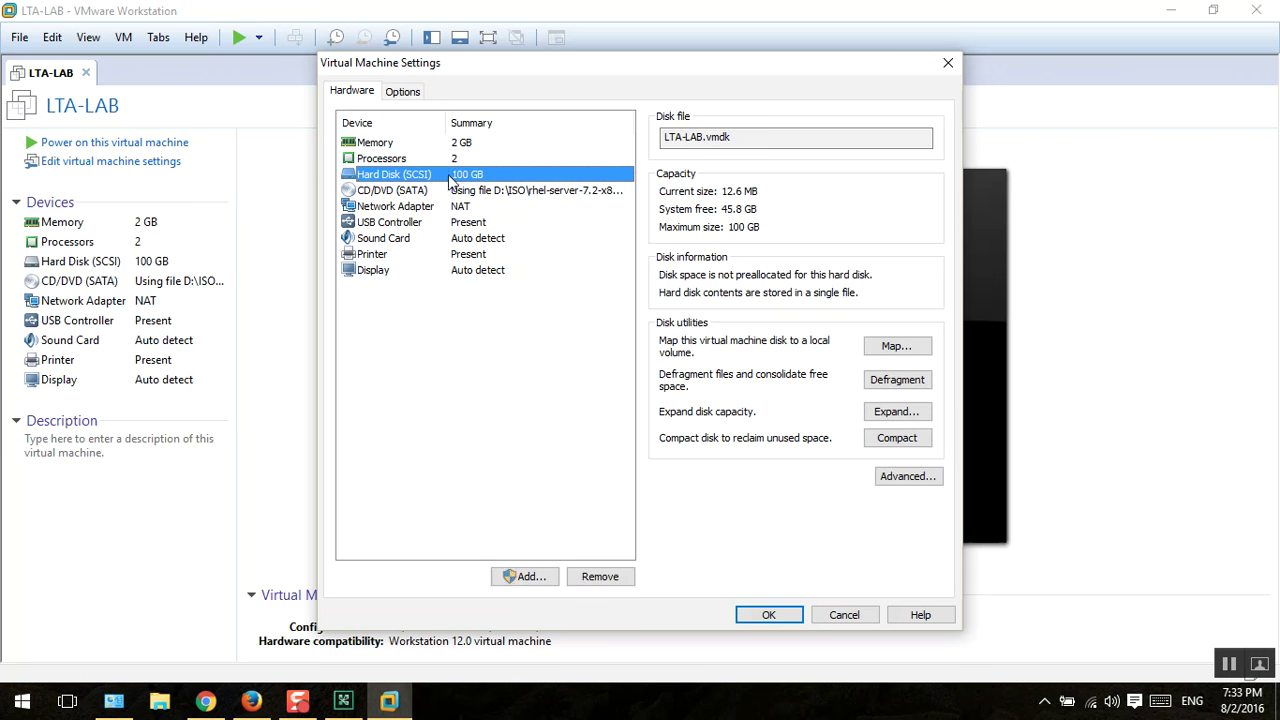
pyautogui.click(458, 206)
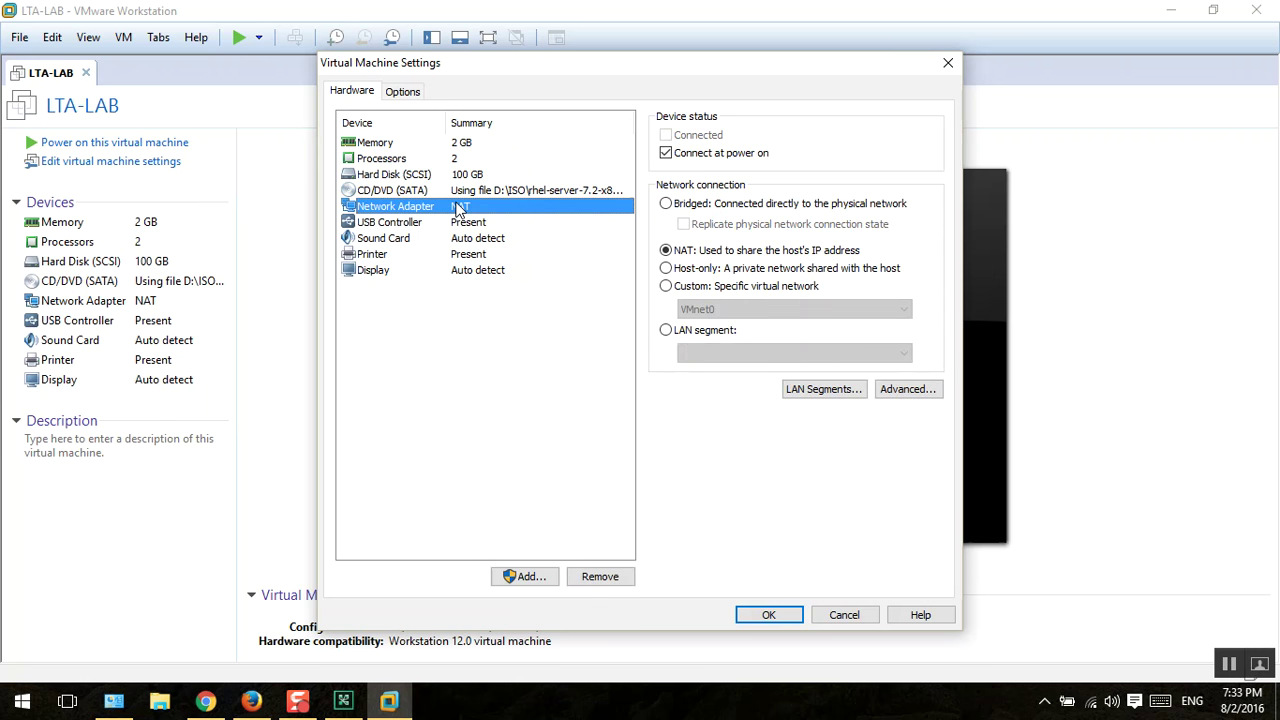
pyautogui.click(457, 191)
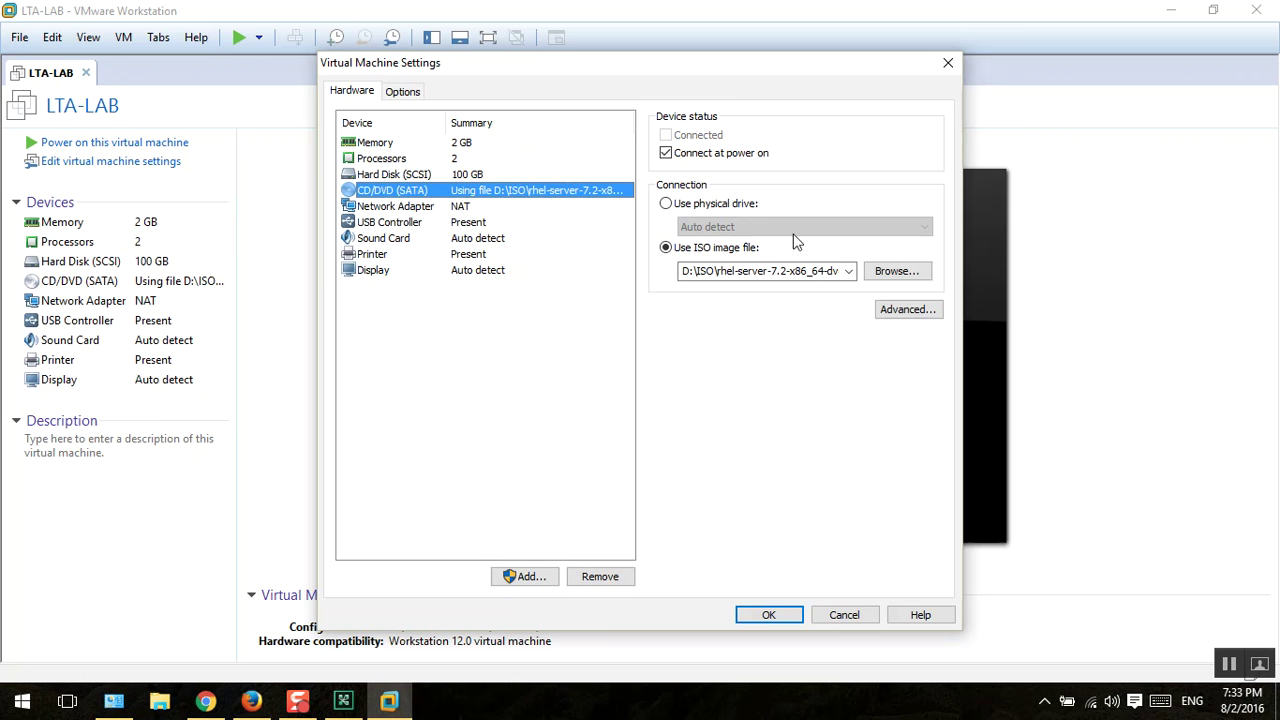
pyautogui.click(767, 271)
# Step: Enable Virtualize Intel VT-x/EPT for the processors and apply the settings
pyautogui.click(423, 175)
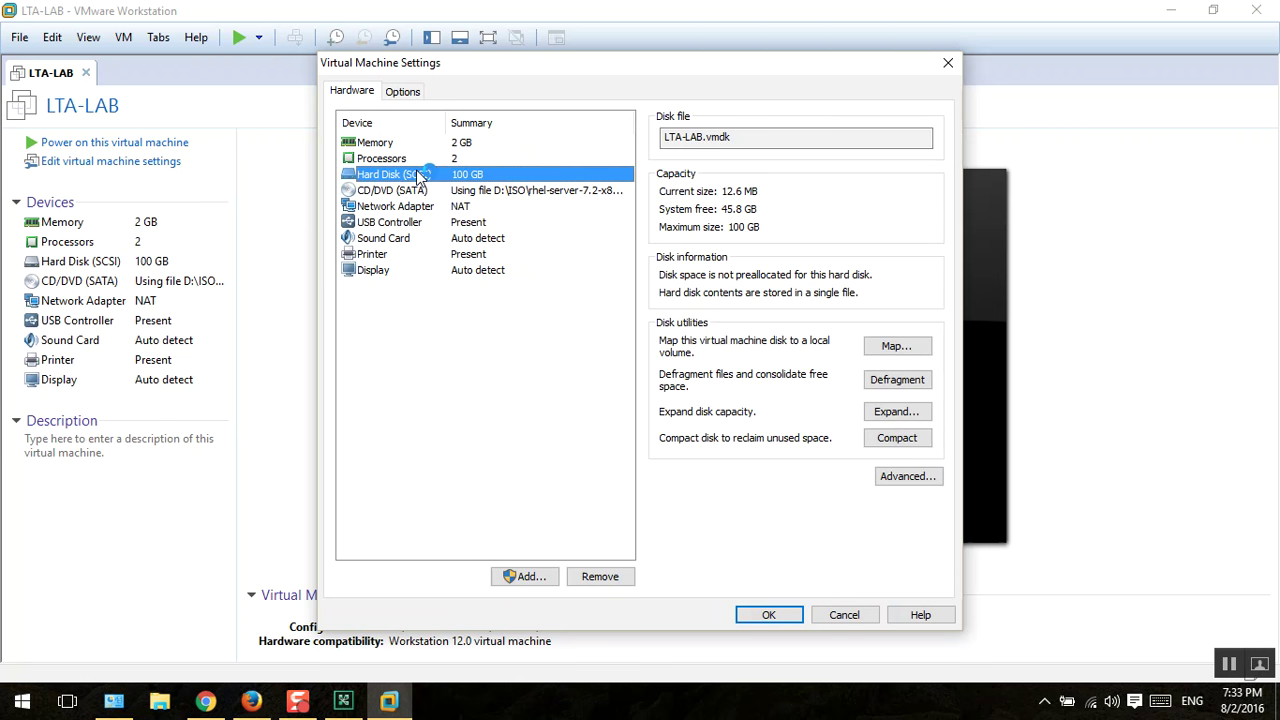
pyautogui.click(418, 160)
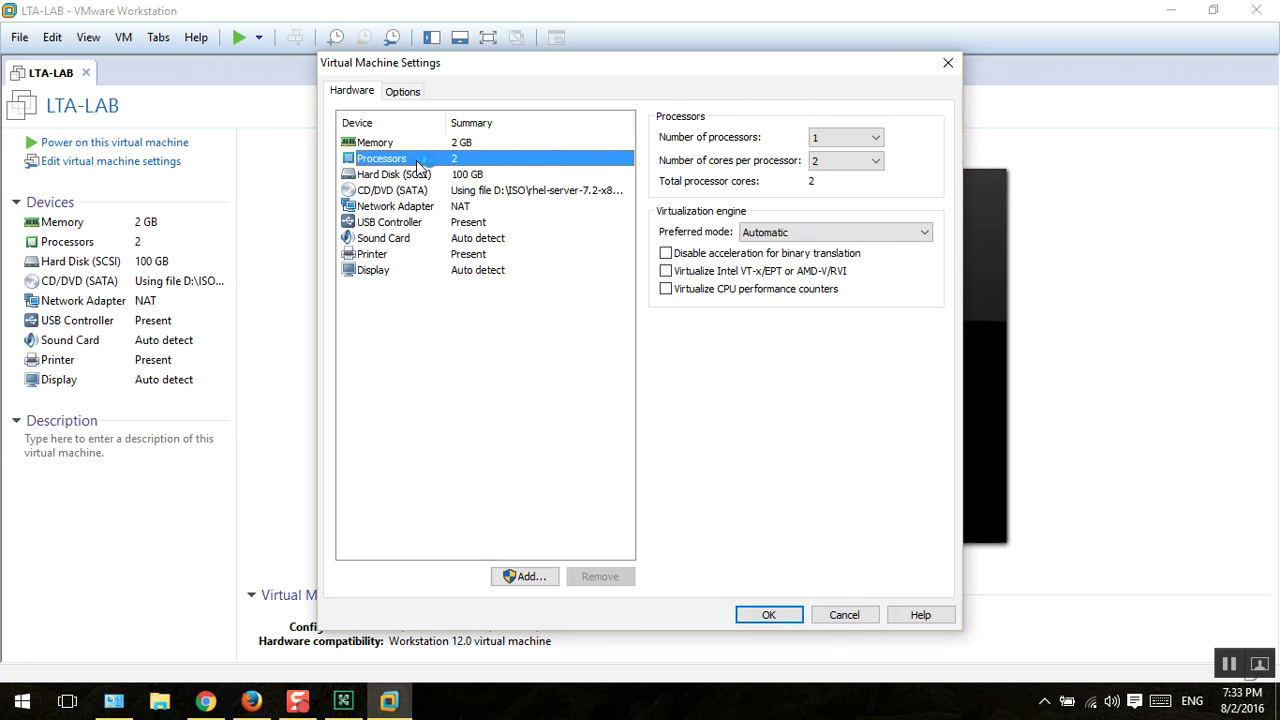
pyautogui.click(727, 280)
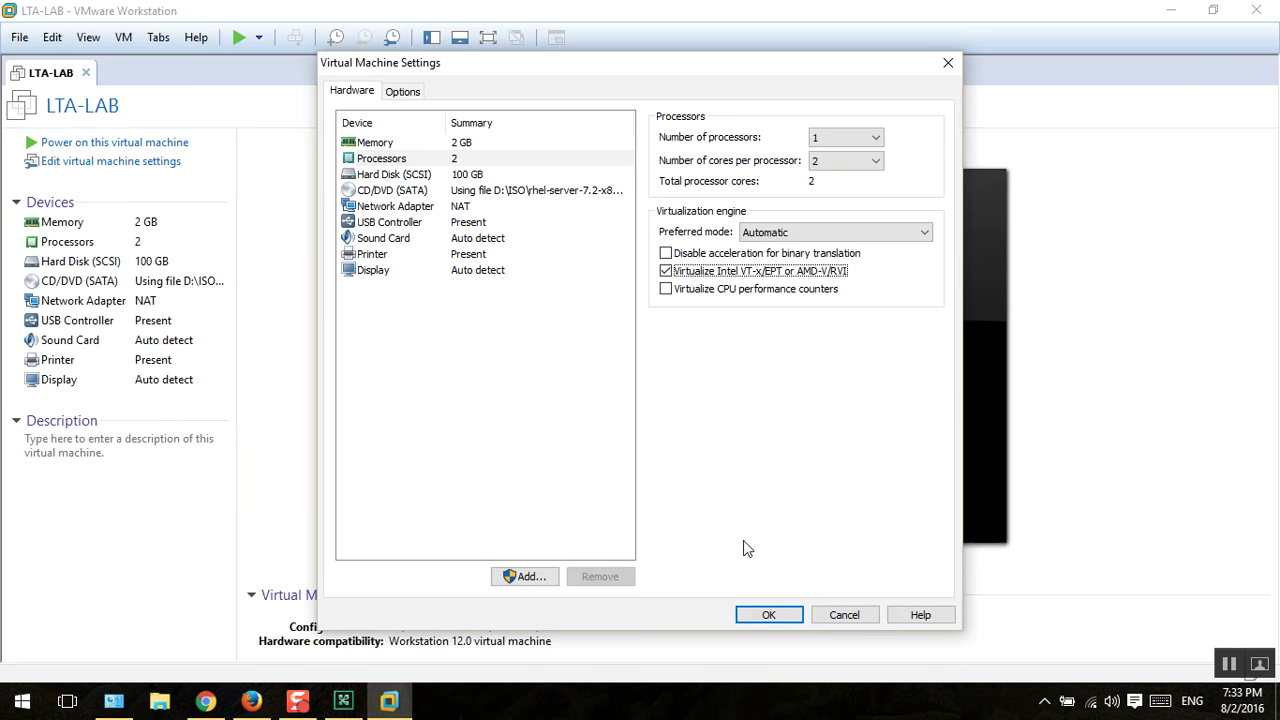
pyautogui.click(403, 90)
pyautogui.click(355, 91)
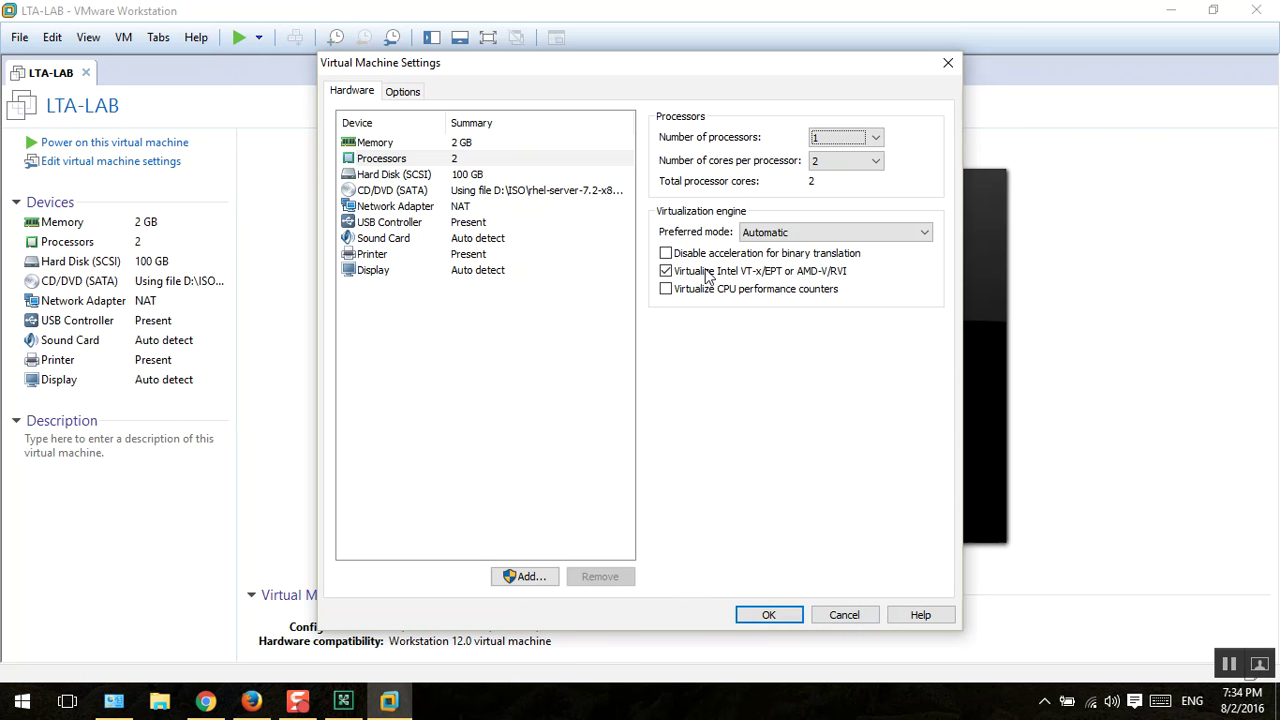
pyautogui.click(452, 159)
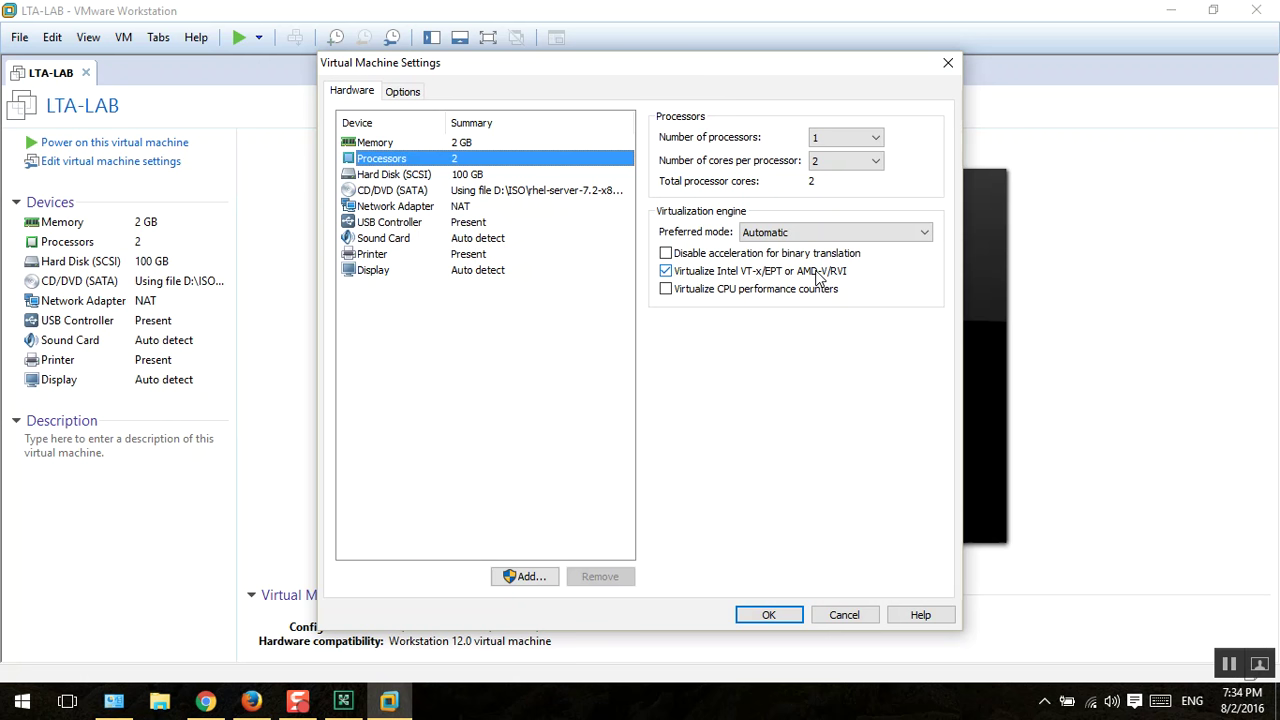
pyautogui.click(771, 616)
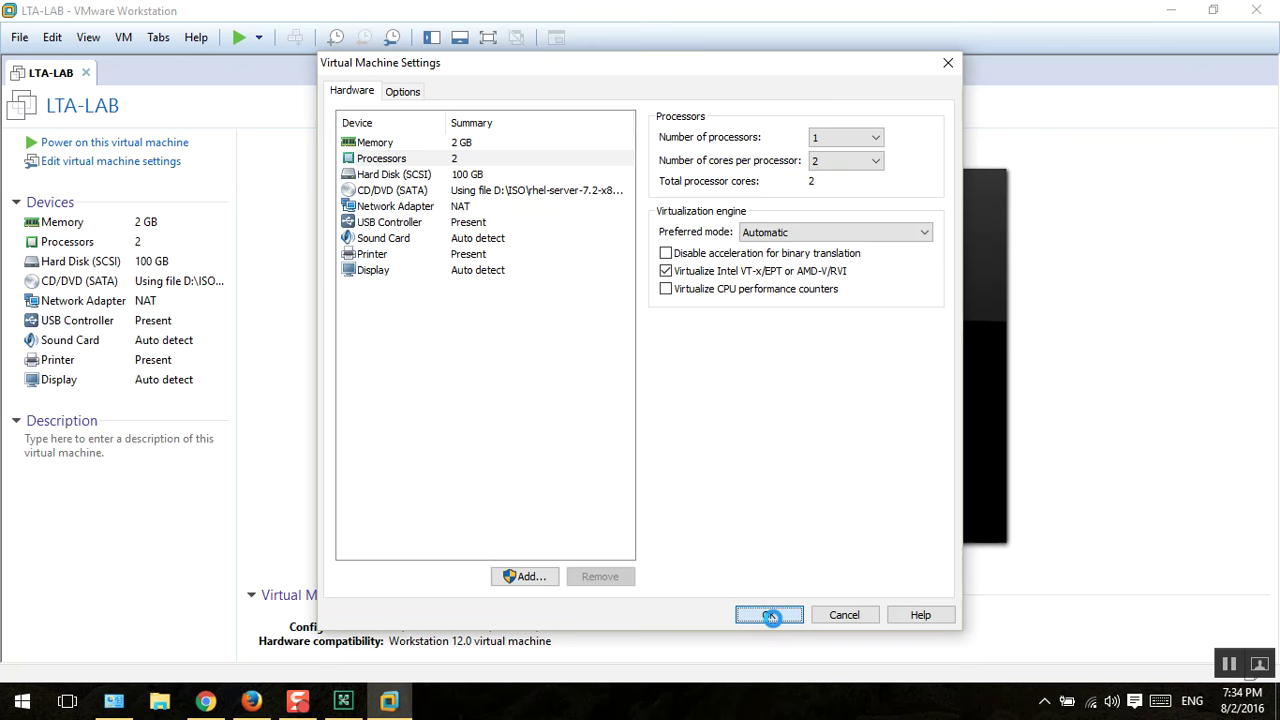
# Step: Power on LTA-LAB and halt the boot menu countdown
pyautogui.click(150, 142)
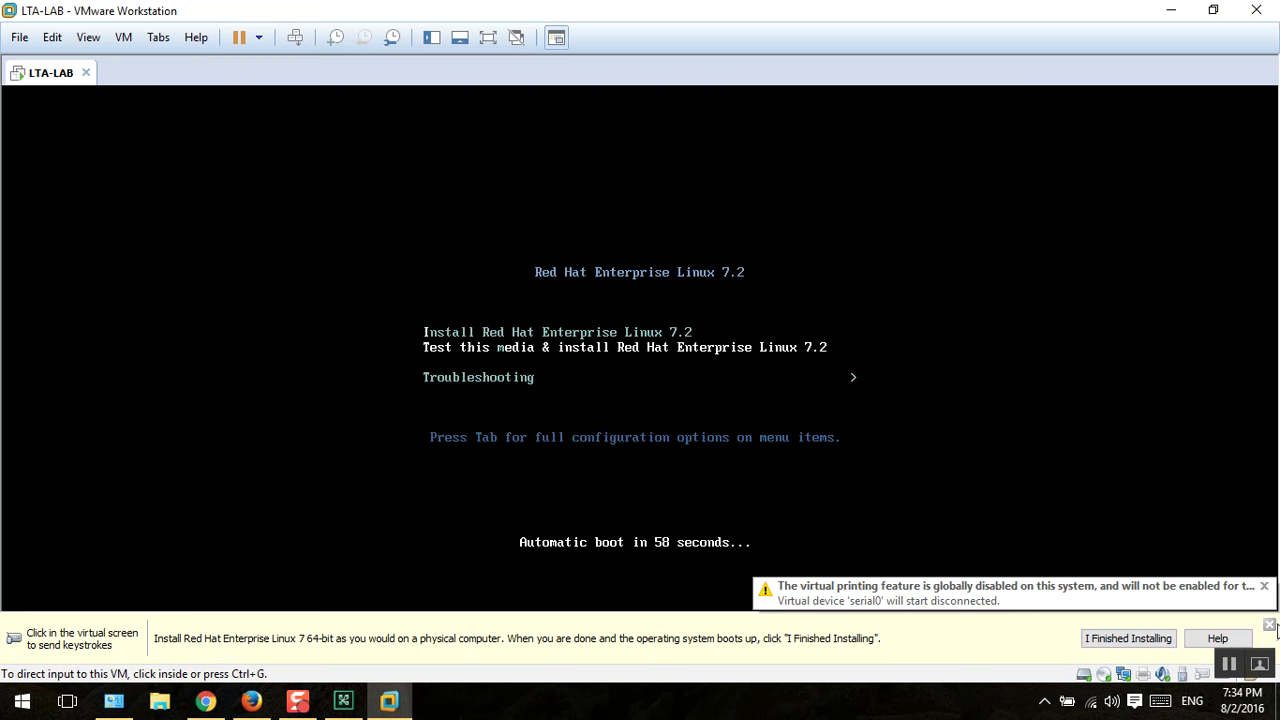
pyautogui.click(1270, 629)
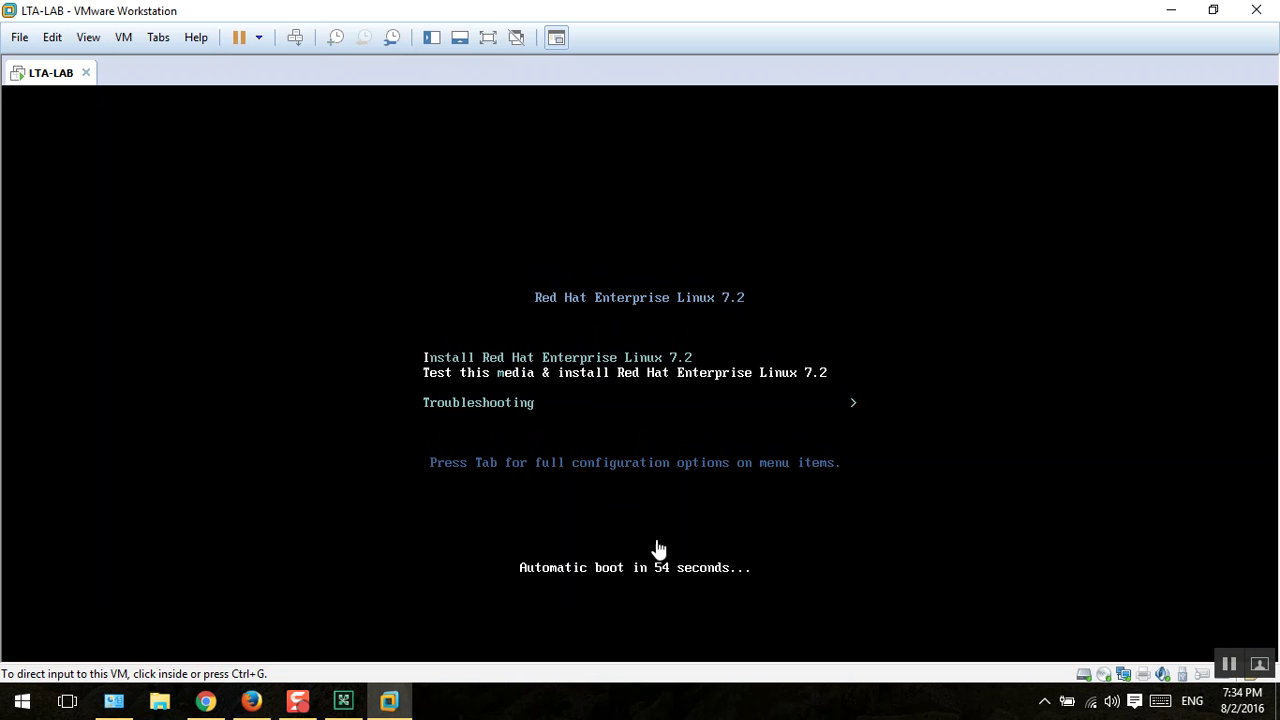
pyautogui.click(785, 413)
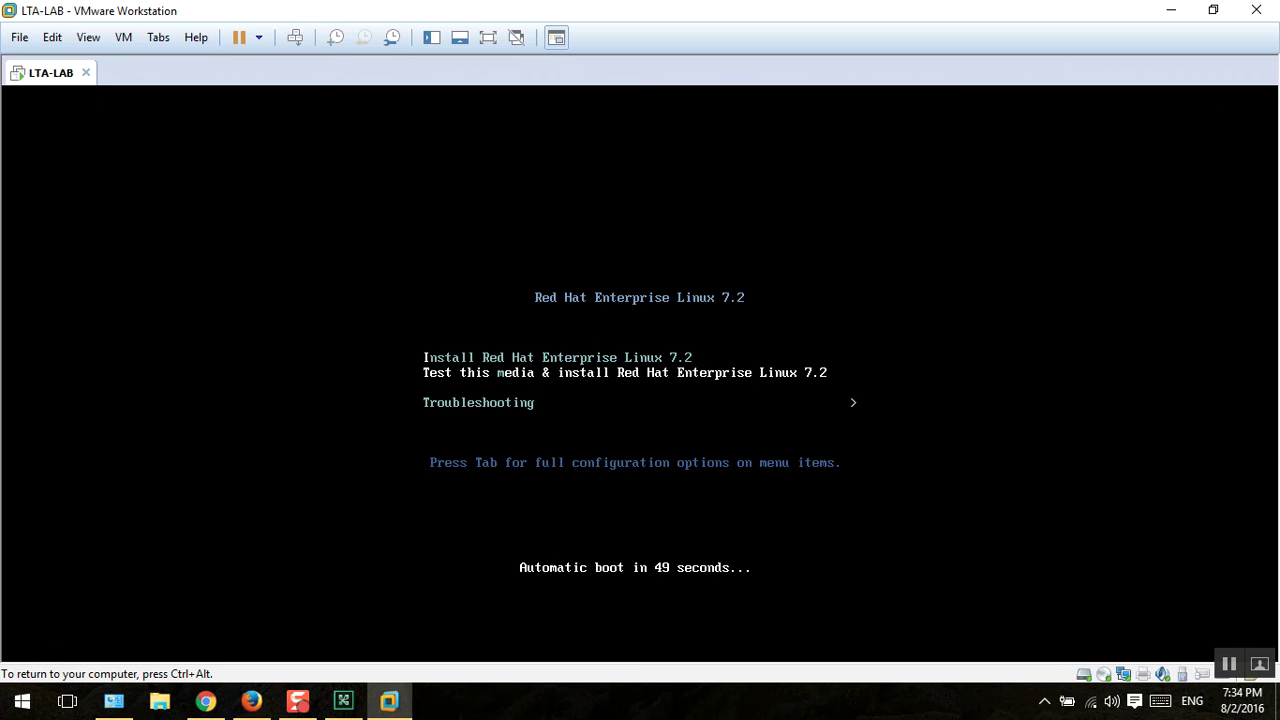
pyautogui.press('Up')
pyautogui.press('Down')
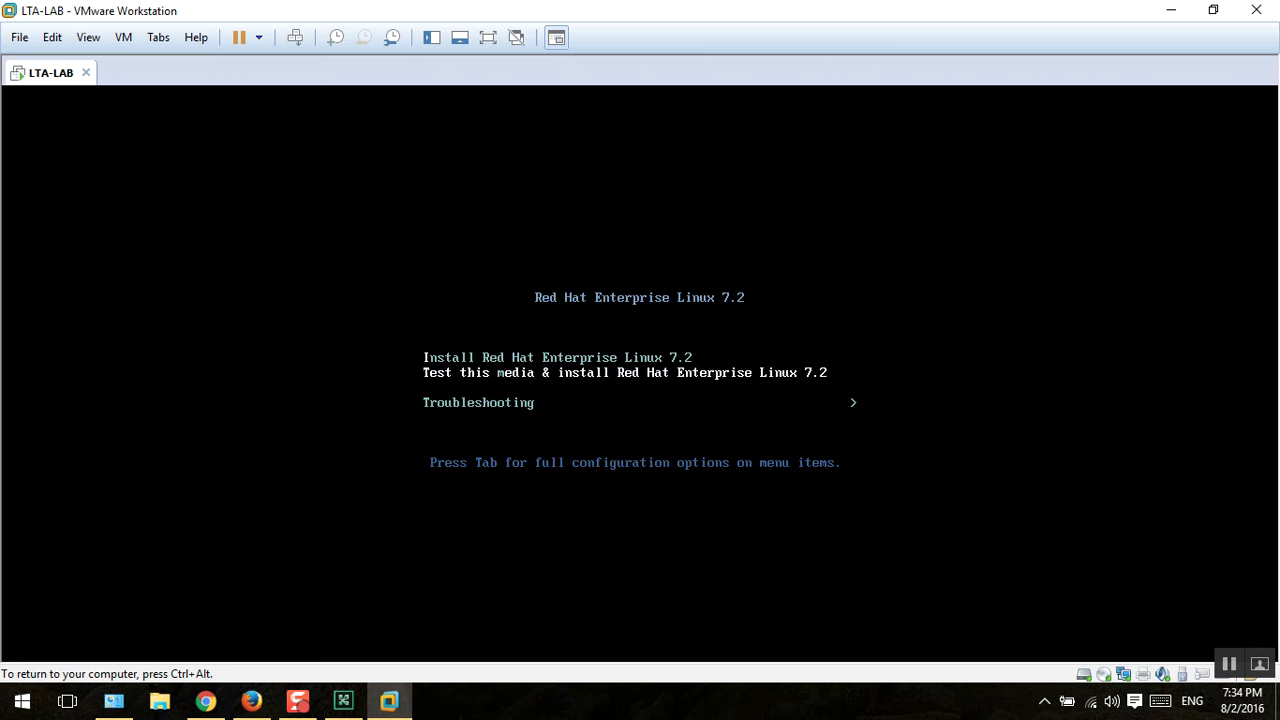
pyautogui.hotkey('ctrl', 'alt')
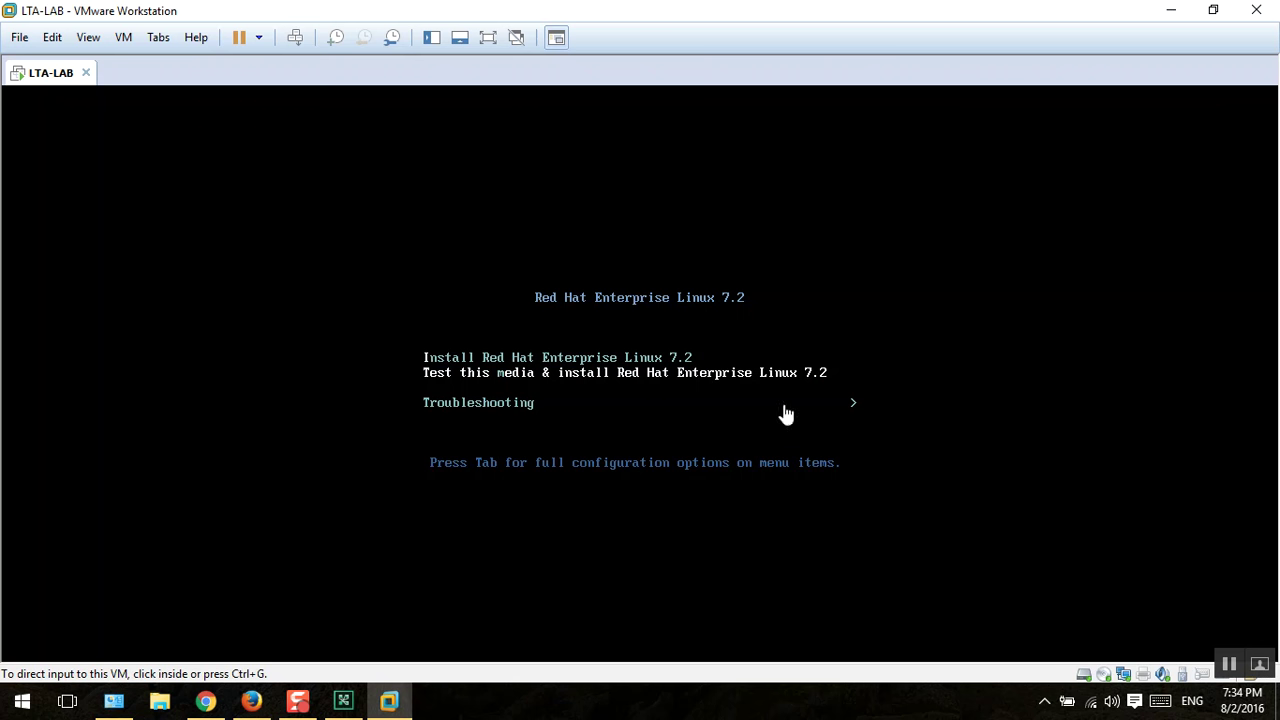
# Step: Select Install Red Hat Enterprise Linux 7.2 in the boot menu
pyautogui.click(345, 703)
pyautogui.moveTo(345, 705)
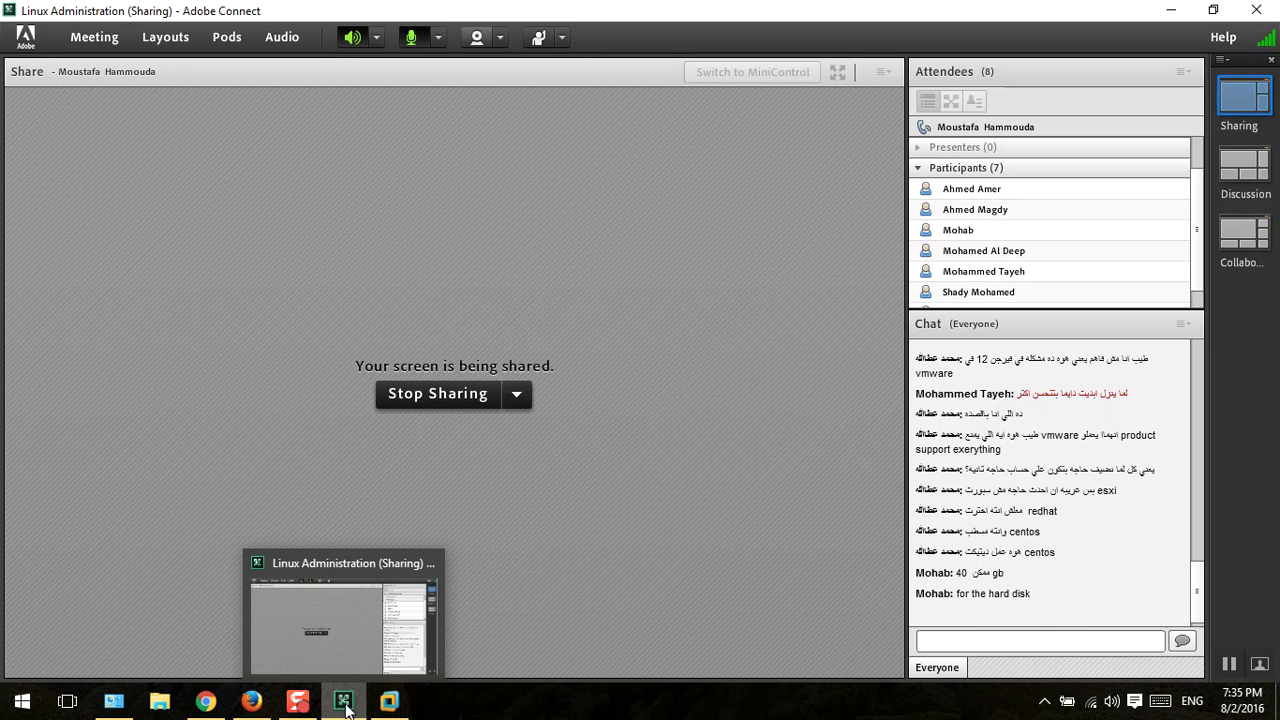
pyautogui.click(345, 705)
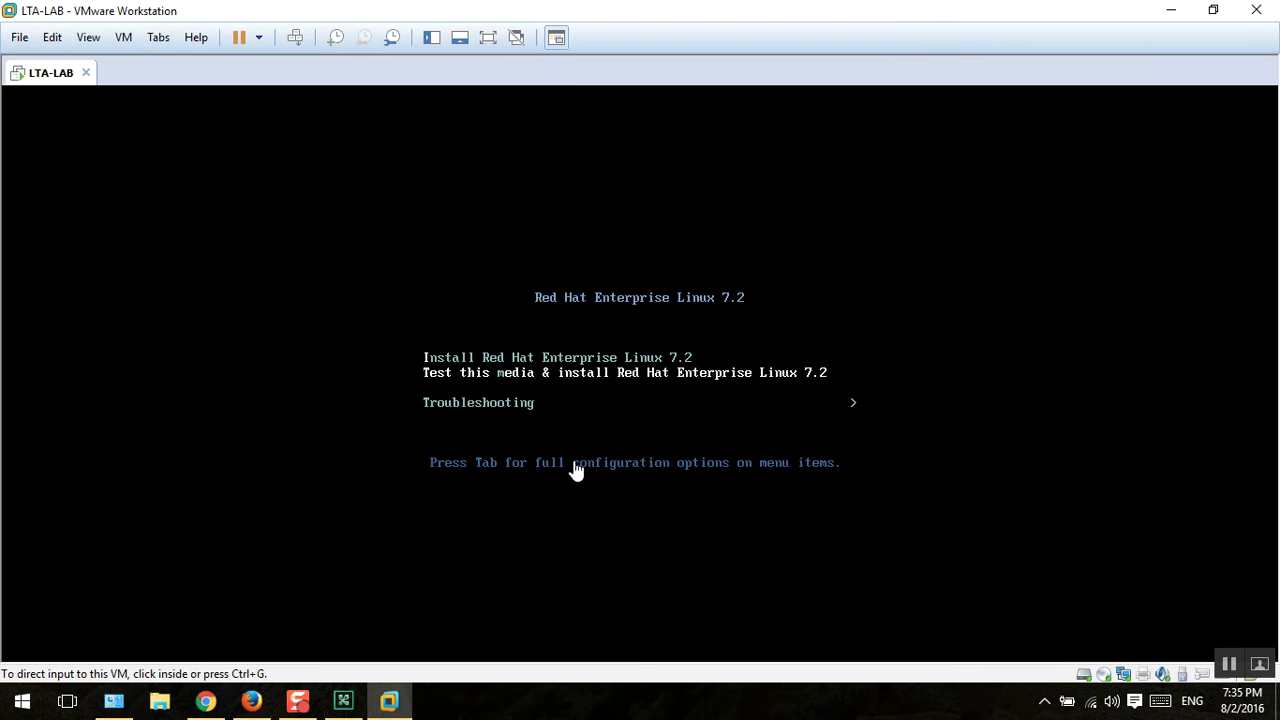
pyautogui.click(574, 469)
pyautogui.press('Up')
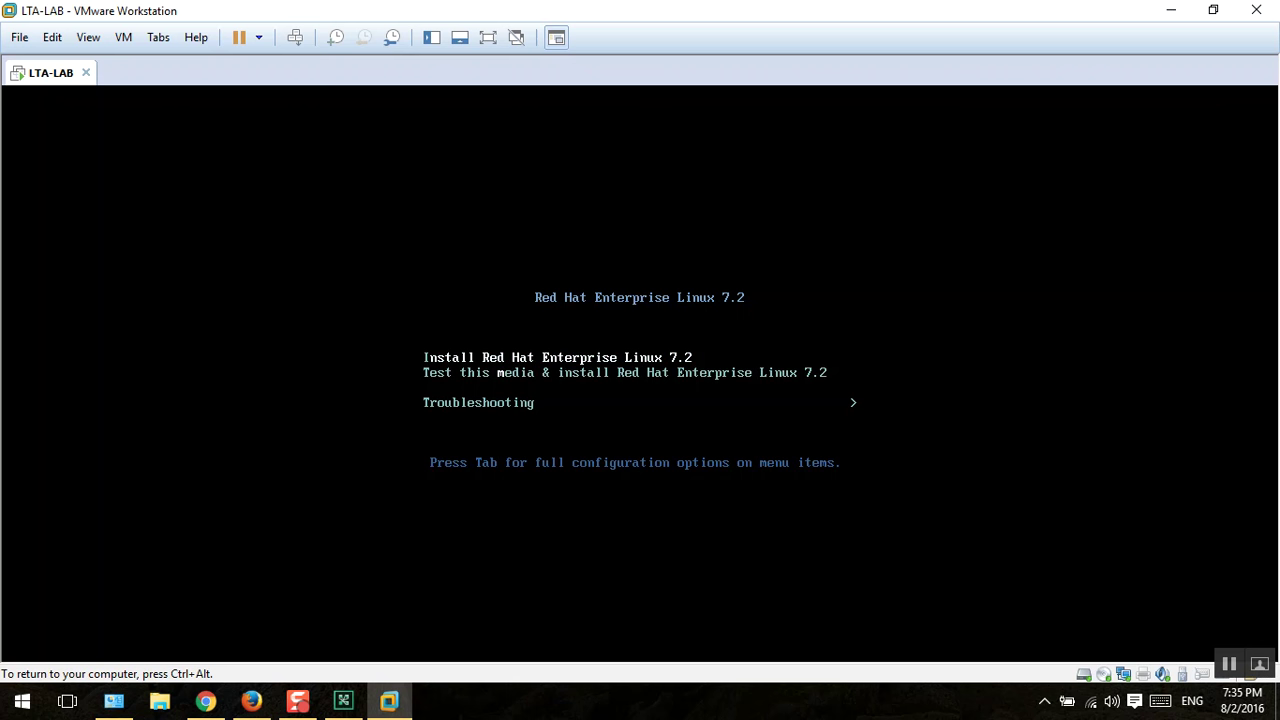
# Step: Boot the Install Red Hat Enterprise Linux 7.2 entry and switch to the Adobe Connect meeting
pyautogui.press('Return')
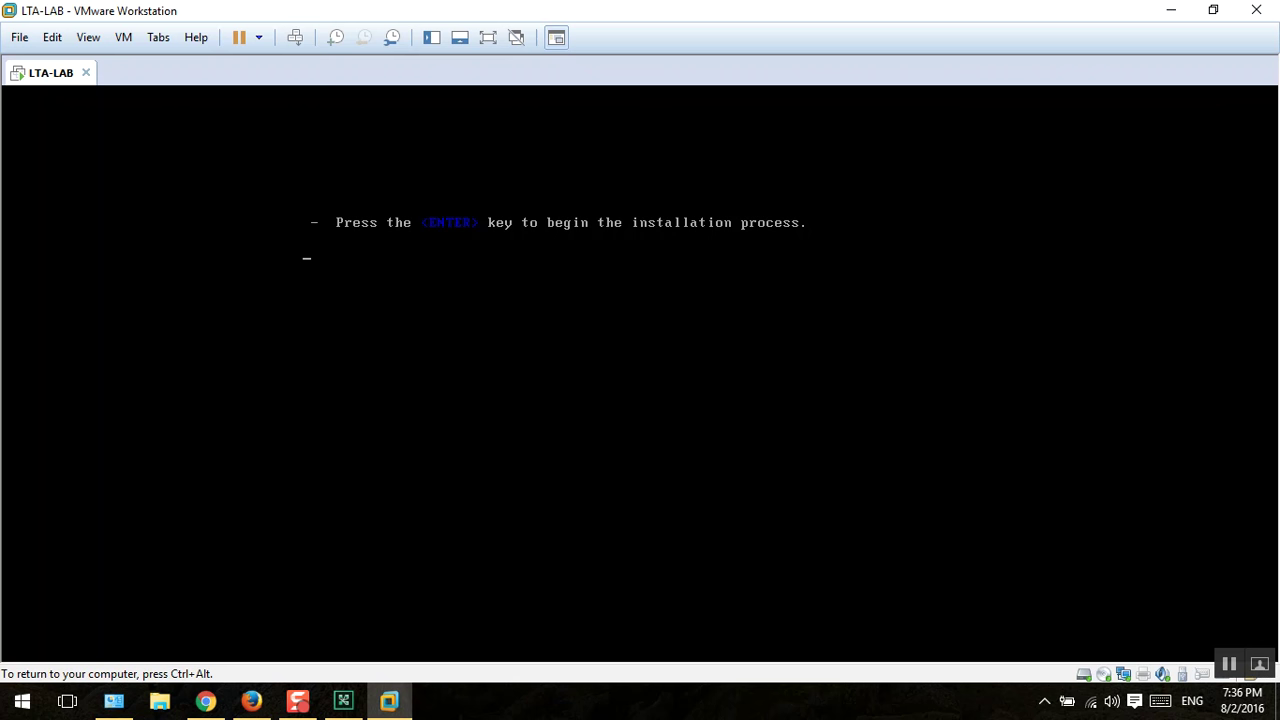
pyautogui.hotkey('ctrl', 'alt')
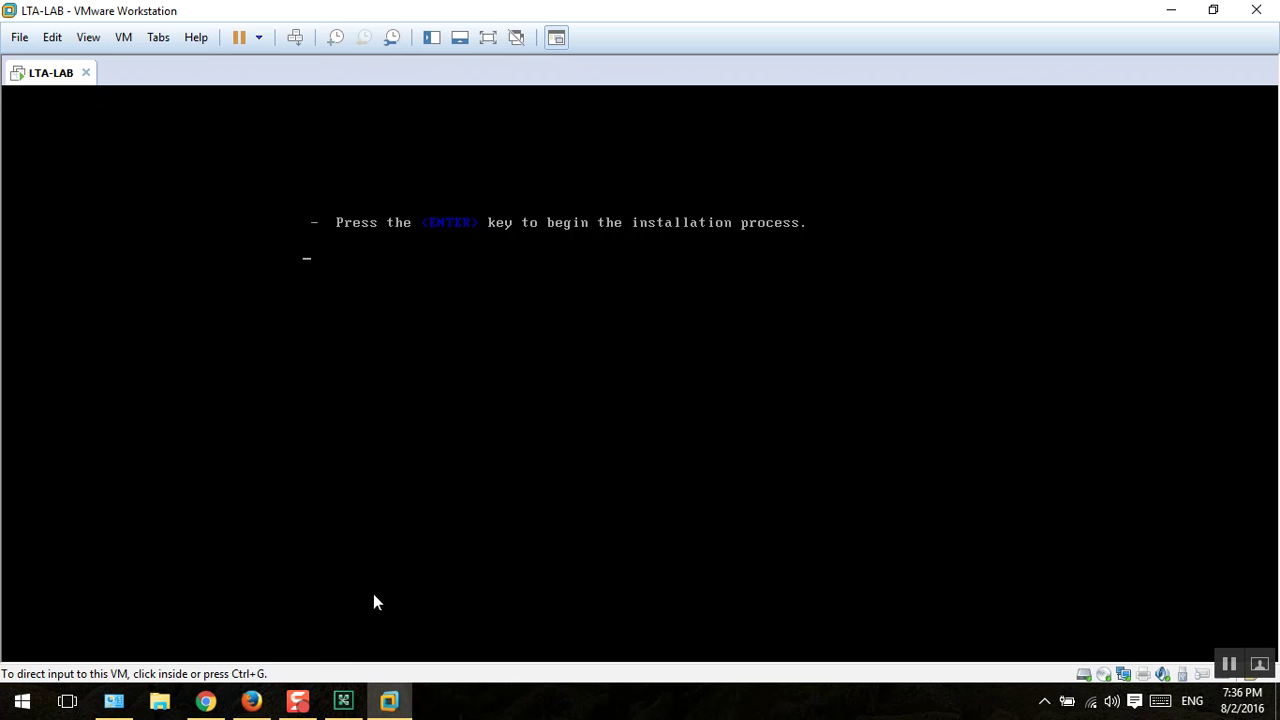
pyautogui.click(355, 708)
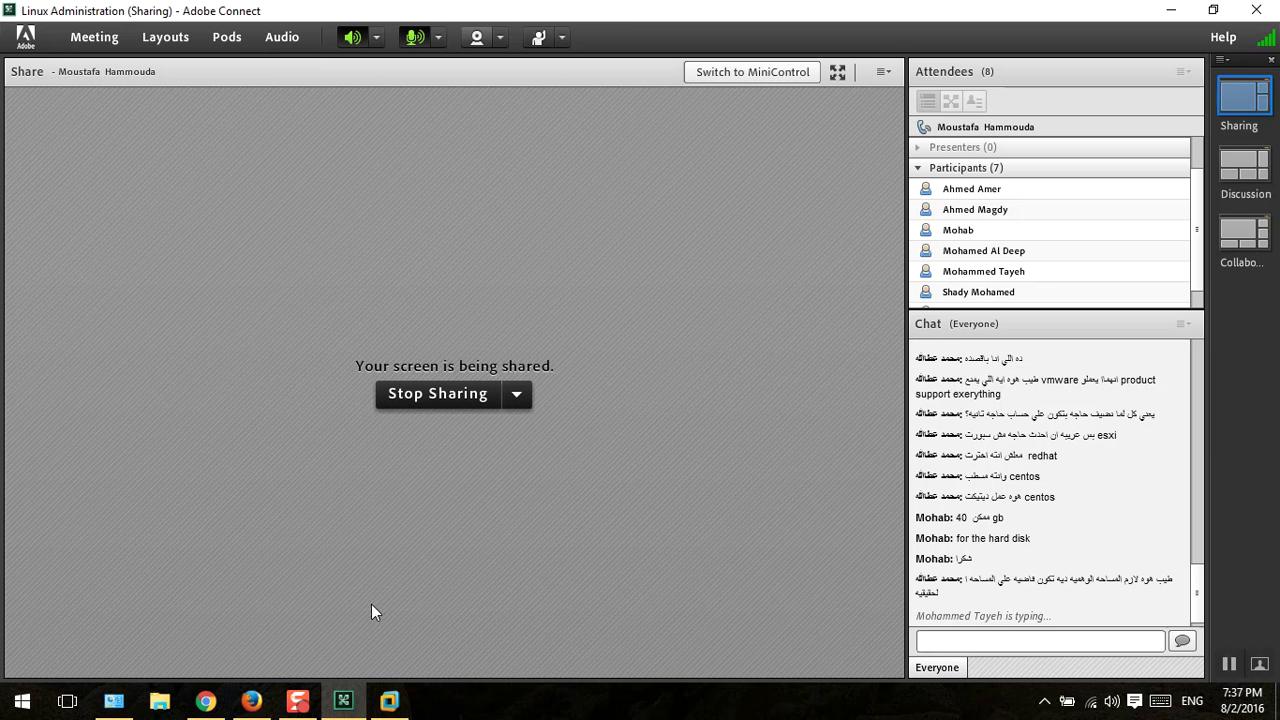
pyautogui.click(22, 701)
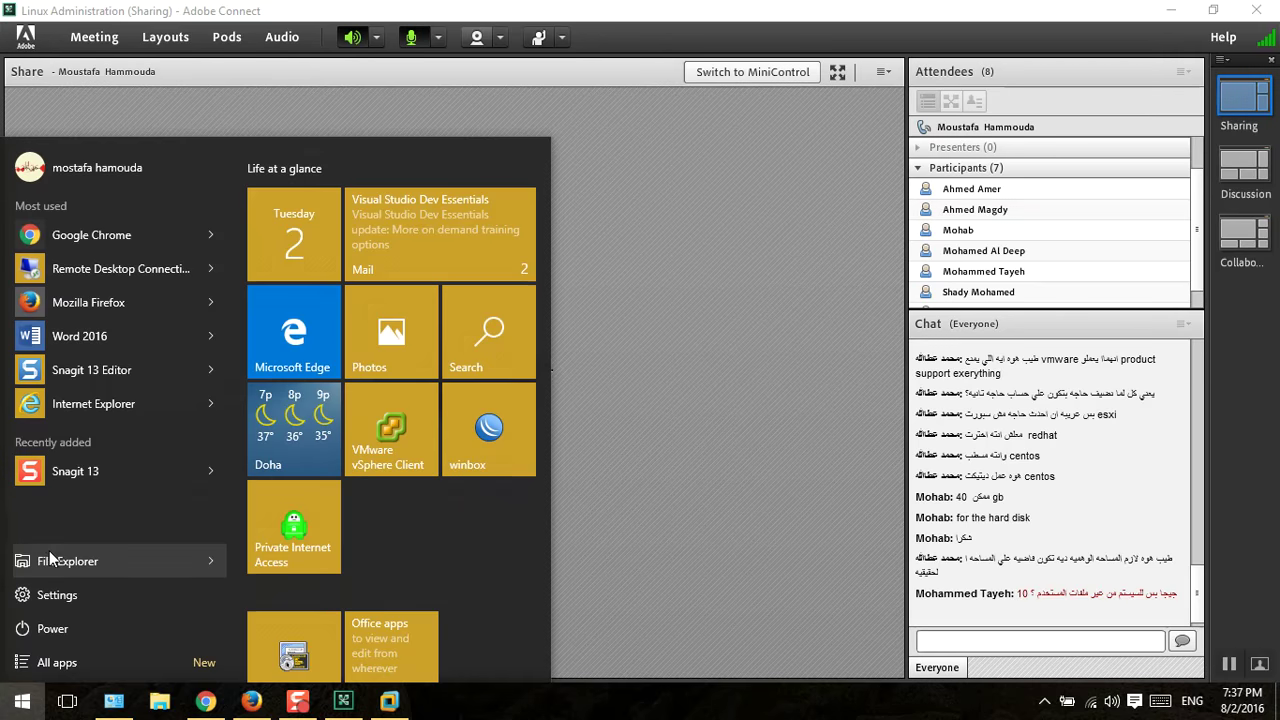
pyautogui.click(49, 553)
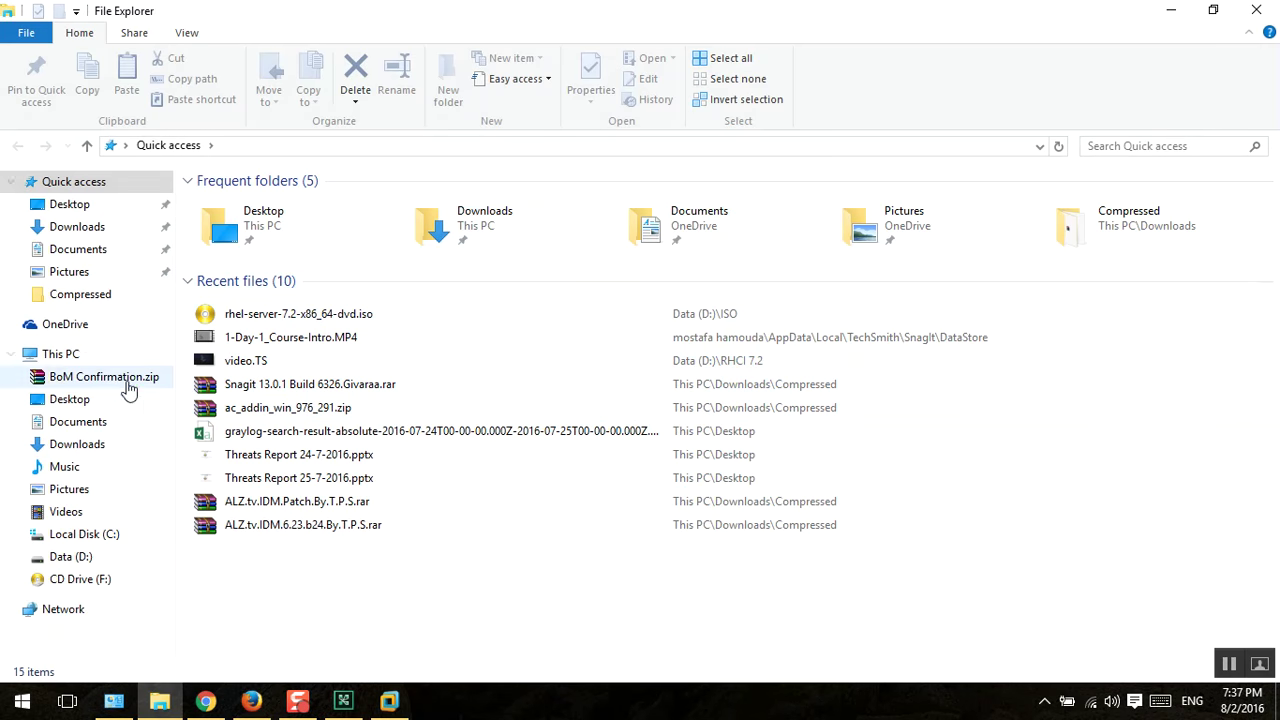
pyautogui.click(54, 355)
pyautogui.click(505, 355)
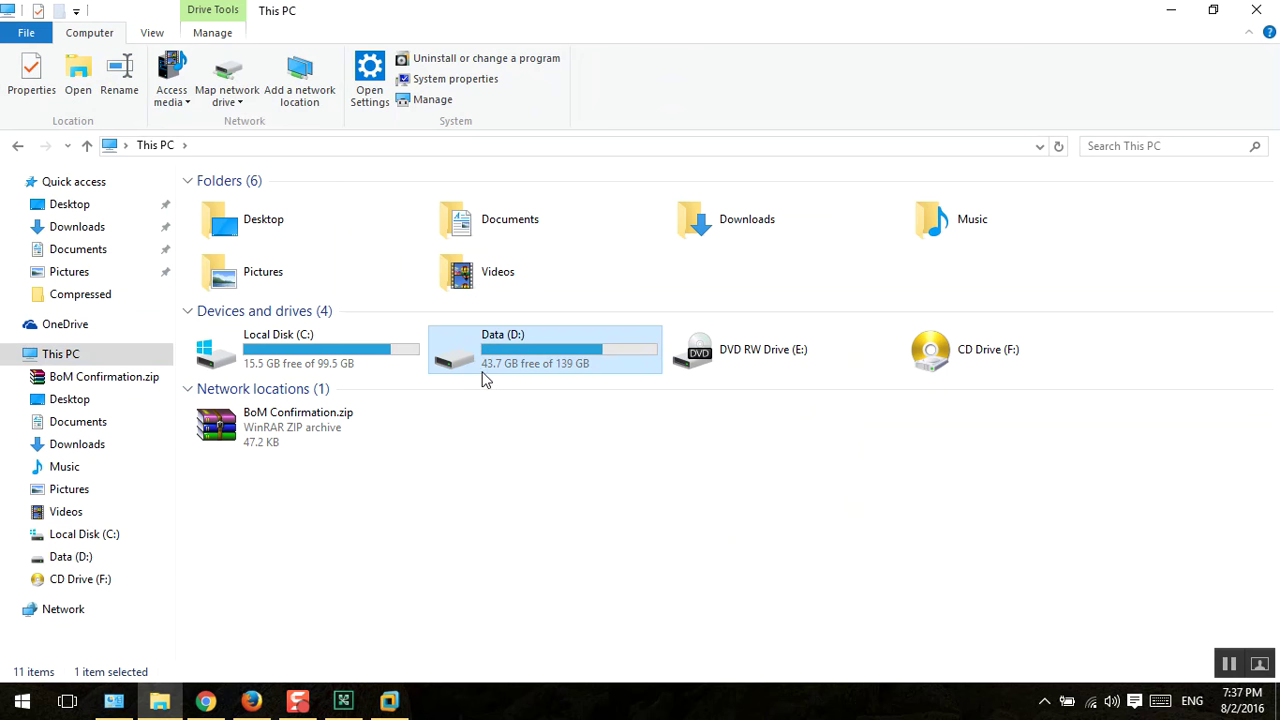
pyautogui.click(1171, 10)
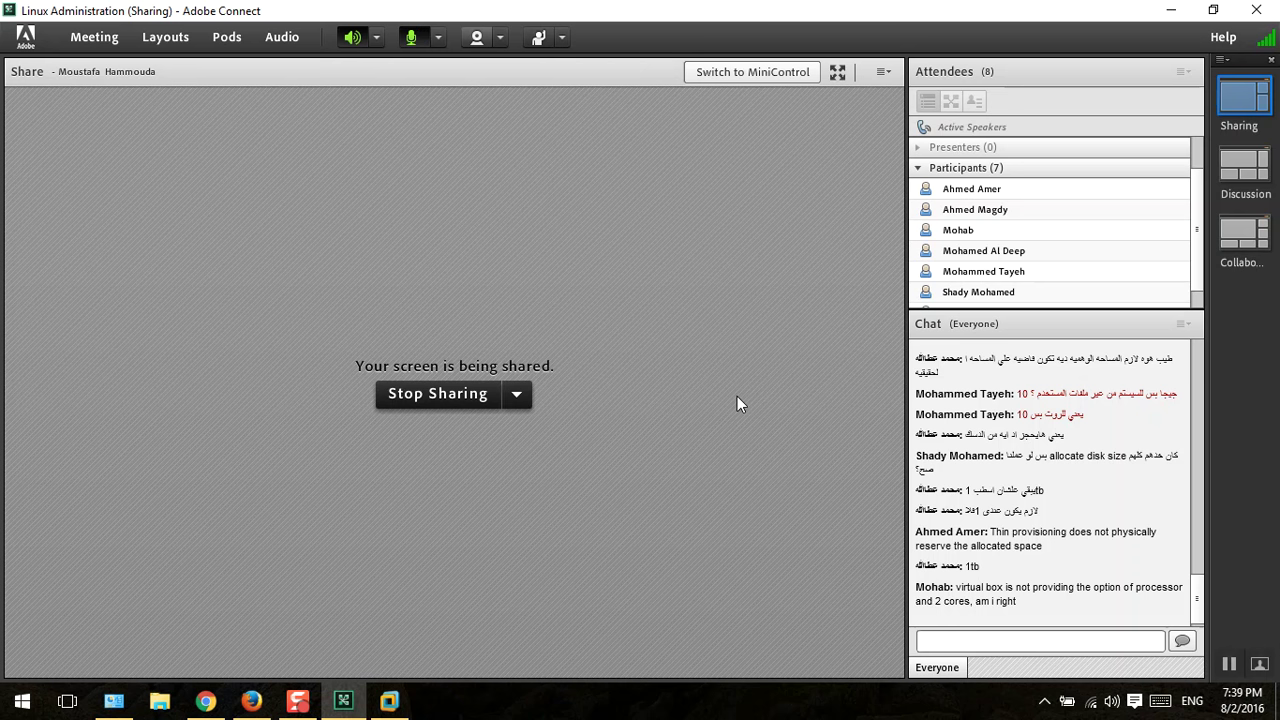
# Step: Bring the VM back and continue past the RHEL language screen
pyautogui.click(342, 703)
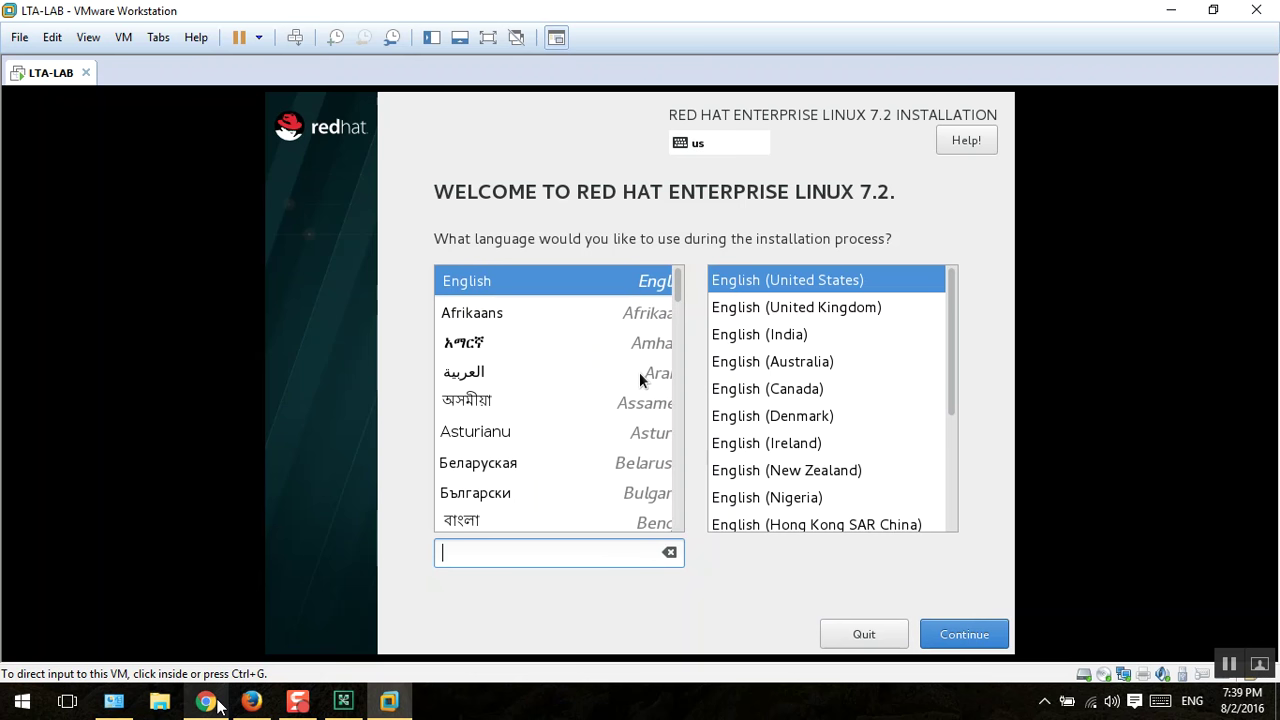
pyautogui.click(349, 702)
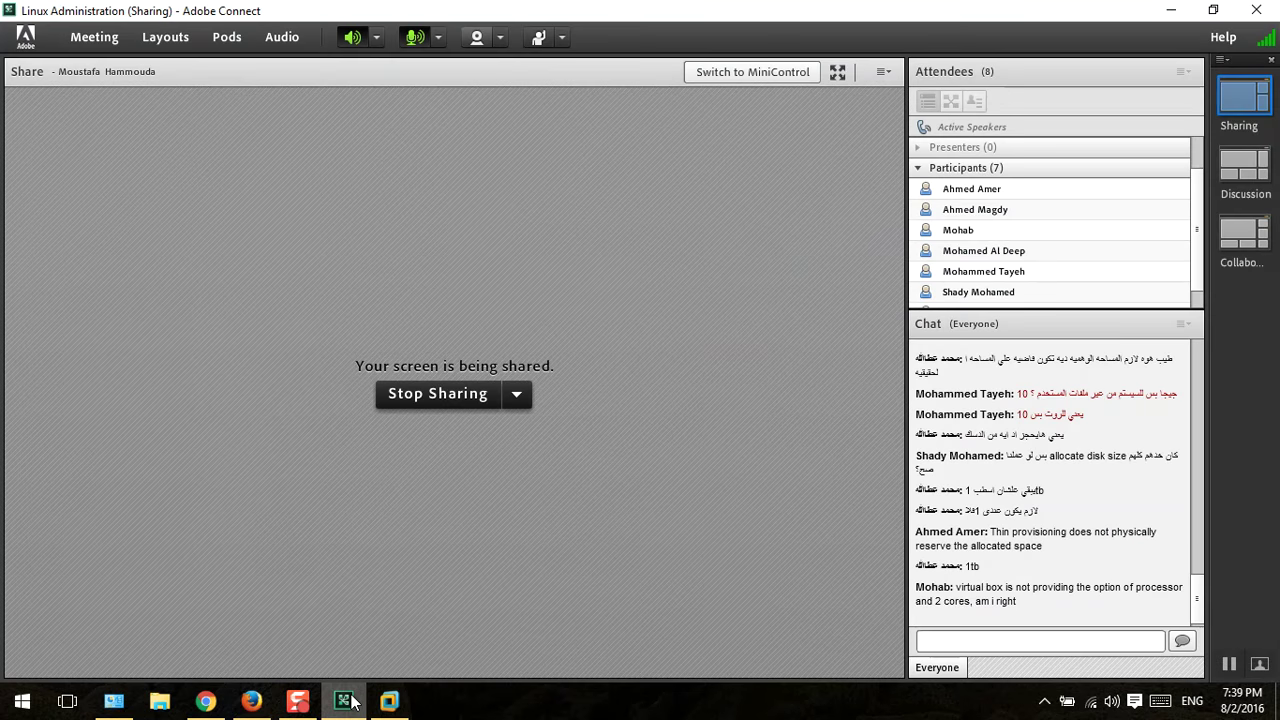
pyautogui.click(349, 702)
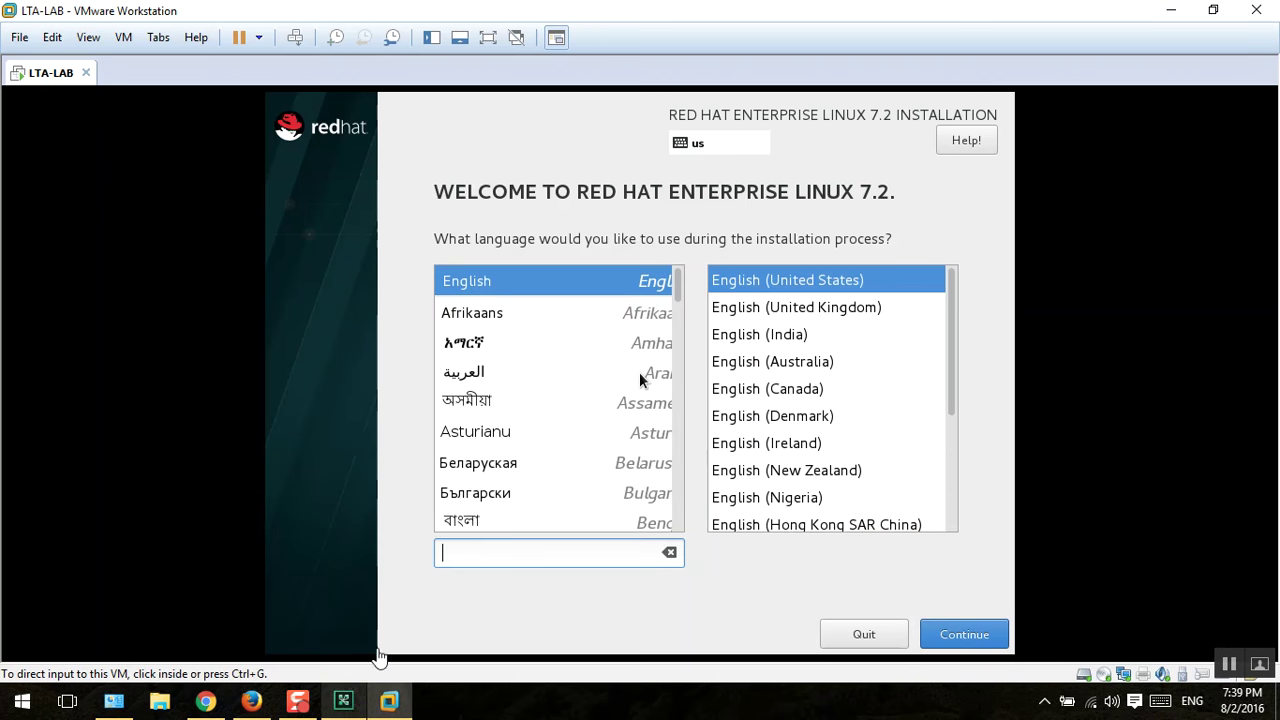
pyautogui.click(639, 372)
pyautogui.click(648, 281)
pyautogui.click(936, 634)
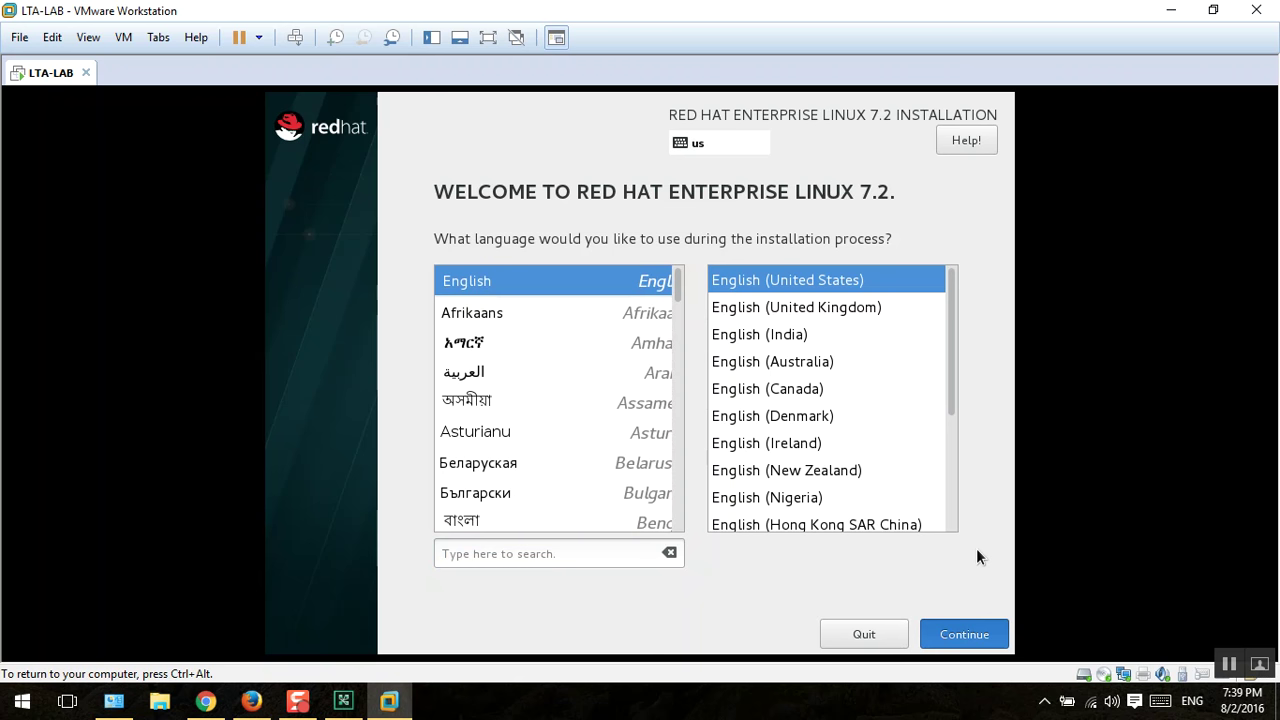
# Step: Leave full screen and open DATE & TIME on the Installation Summary
pyautogui.click(488, 38)
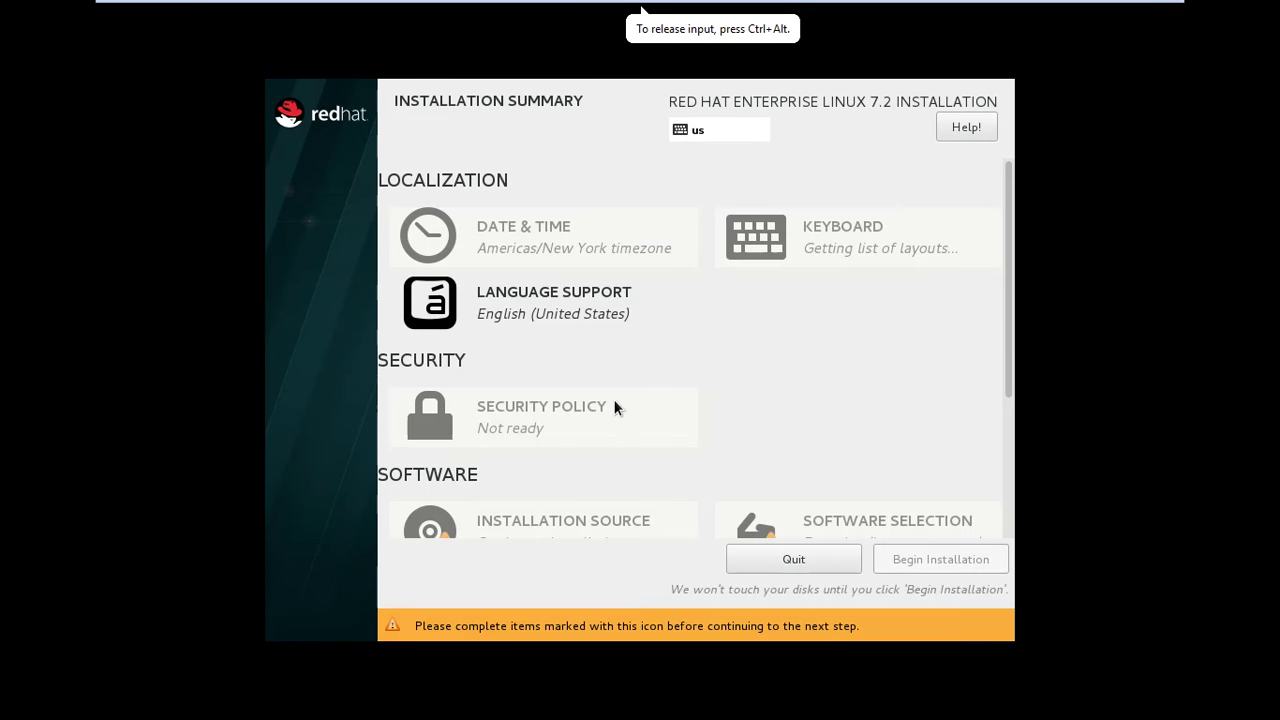
pyautogui.hotkey('ctrl', 'alt')
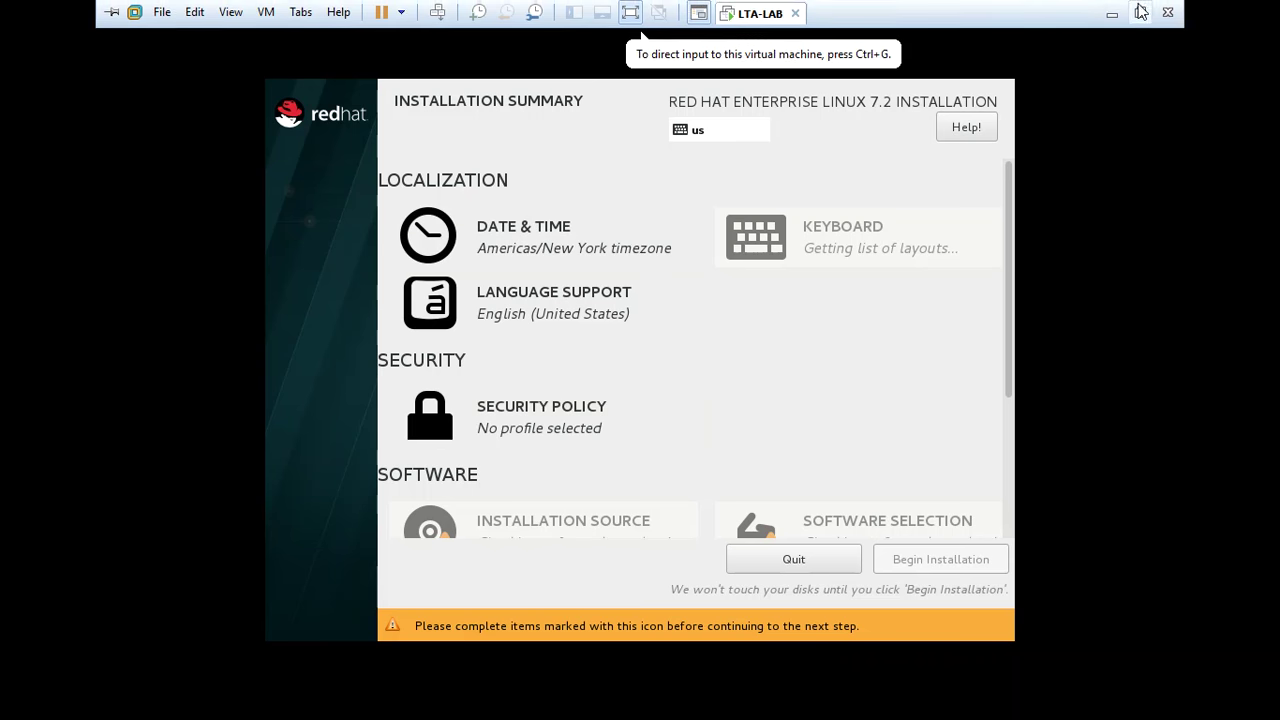
pyautogui.click(1146, 10)
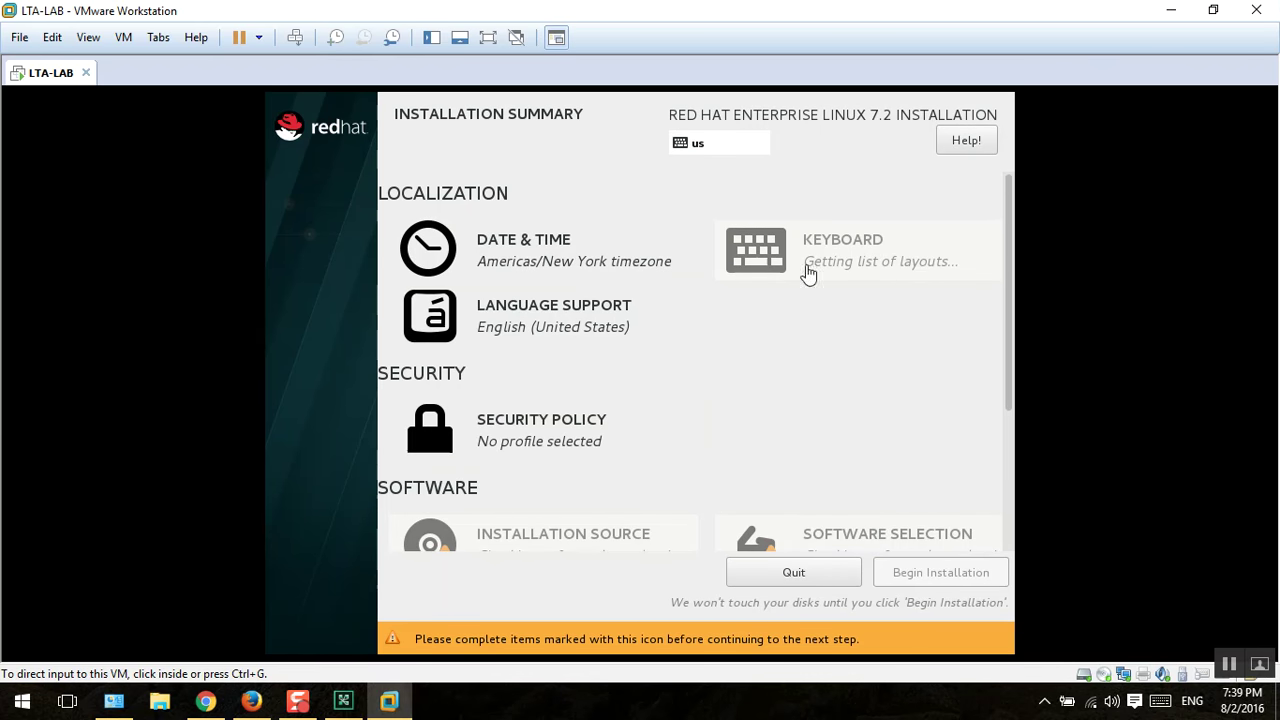
pyautogui.click(516, 246)
pyautogui.click(516, 246)
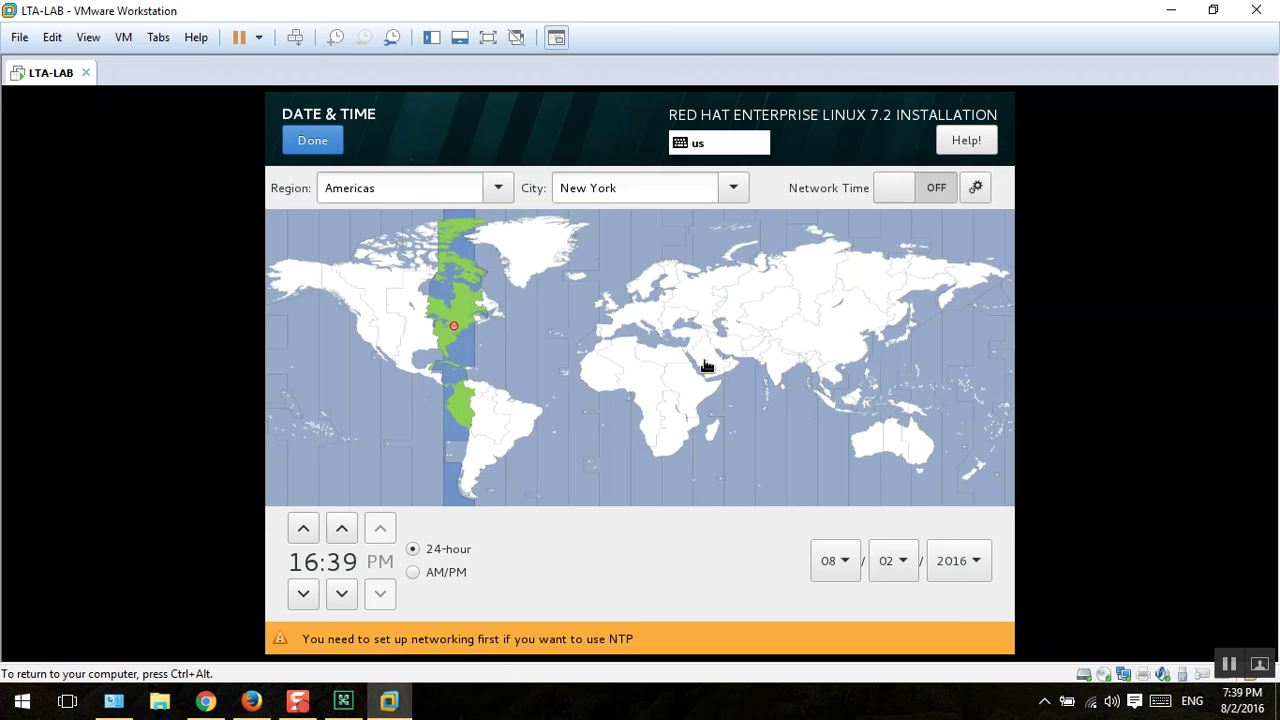
# Step: Set the timezone to Asia/Riyadh, AM/PM format, and move the hour back four
pyautogui.click(703, 358)
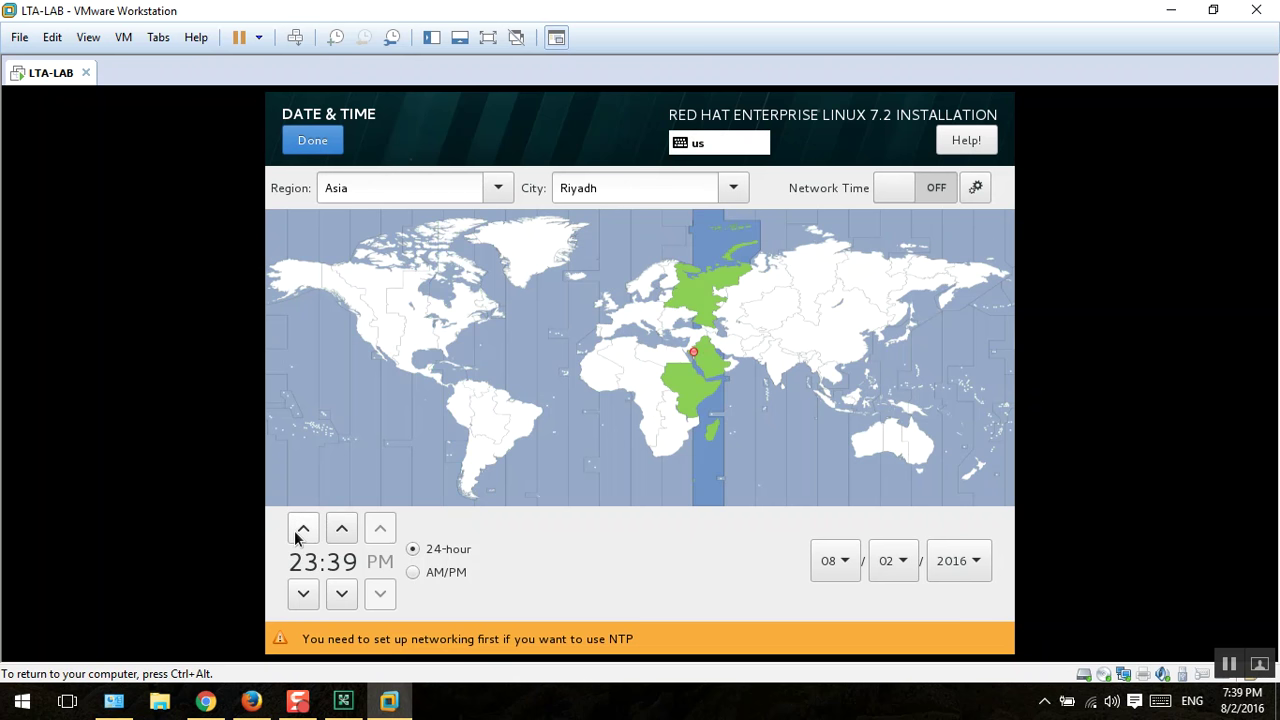
pyautogui.click(418, 574)
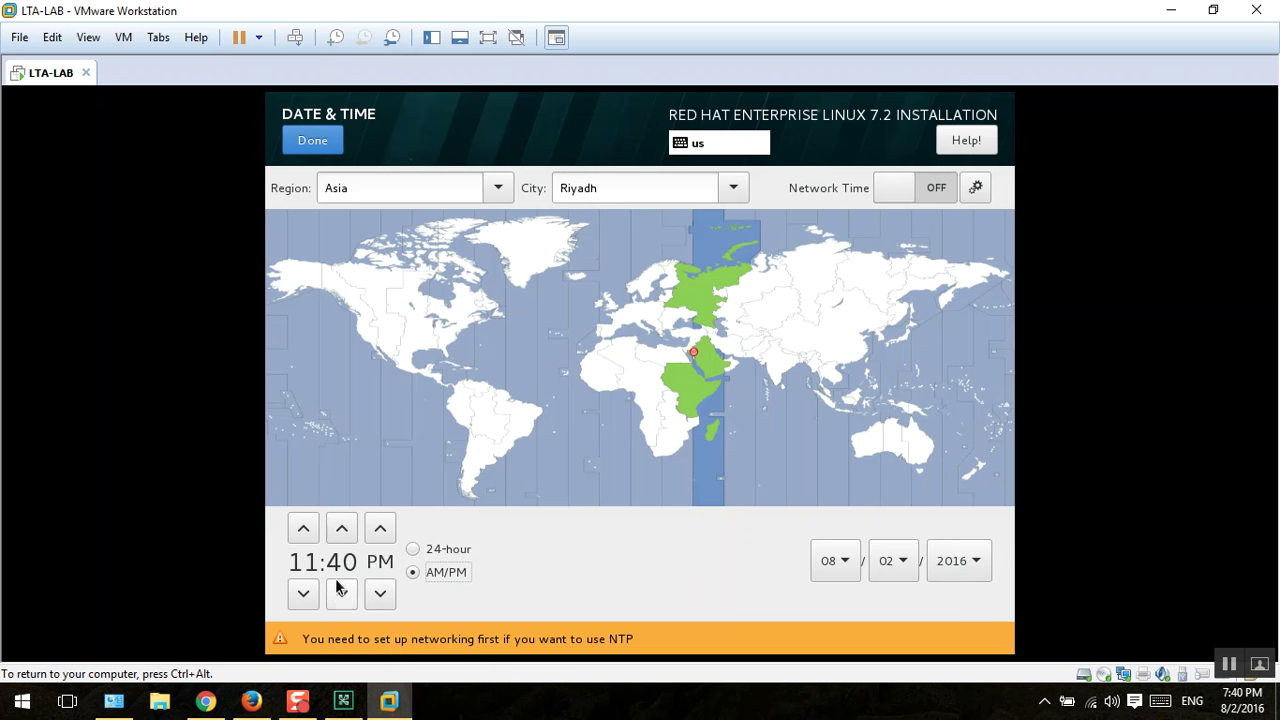
pyautogui.click(300, 600)
pyautogui.click(298, 603)
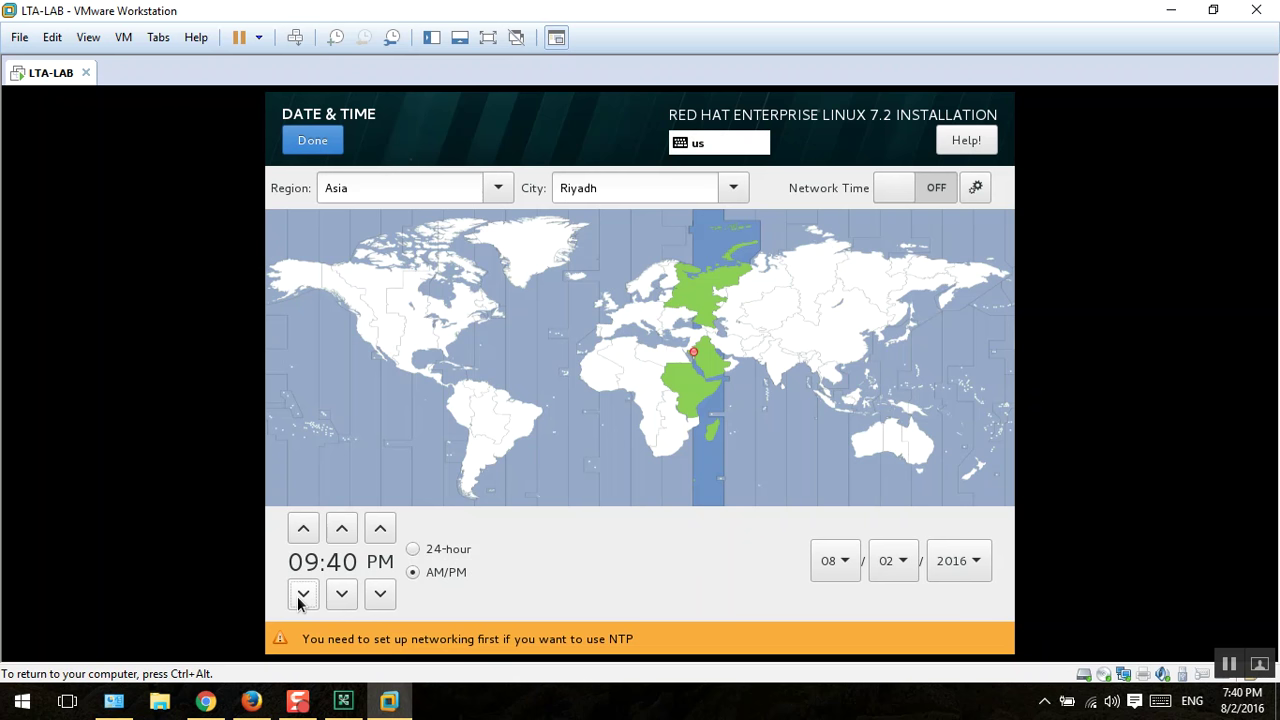
pyautogui.click(298, 603)
pyautogui.click(298, 603)
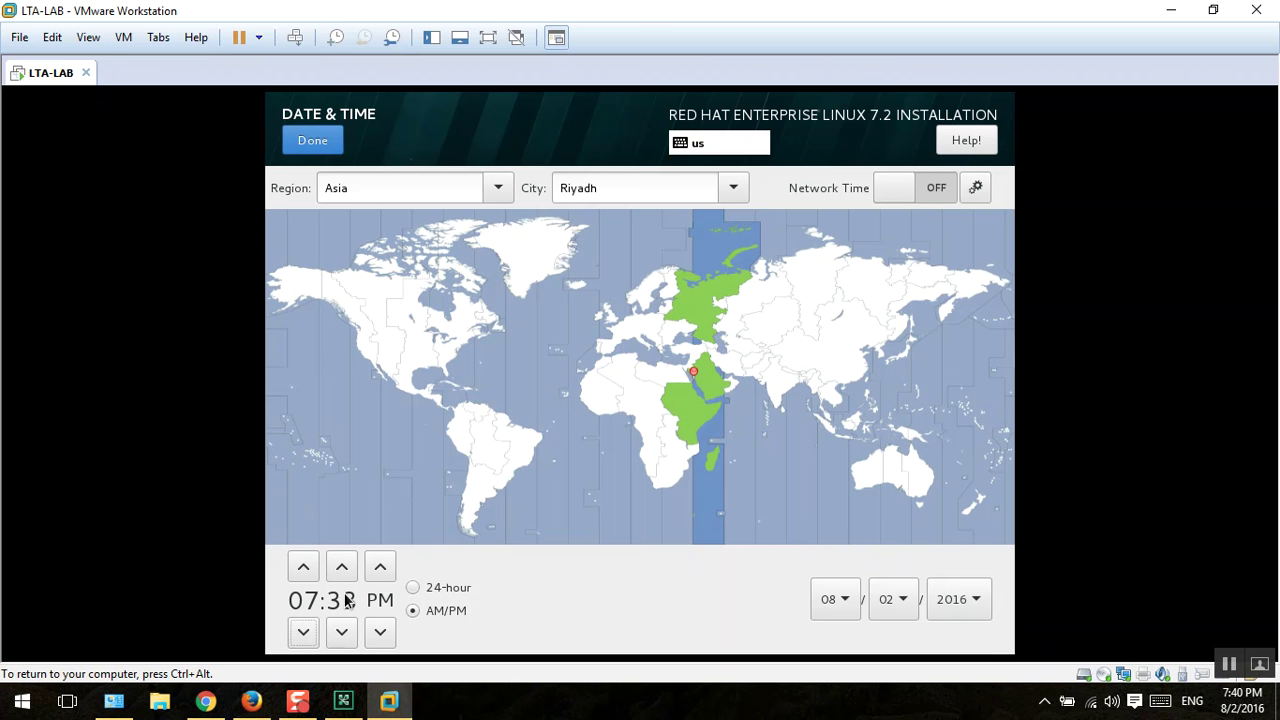
# Step: Toggle Network Time on and off, leaving it off, then return to the meeting
pyautogui.click(904, 188)
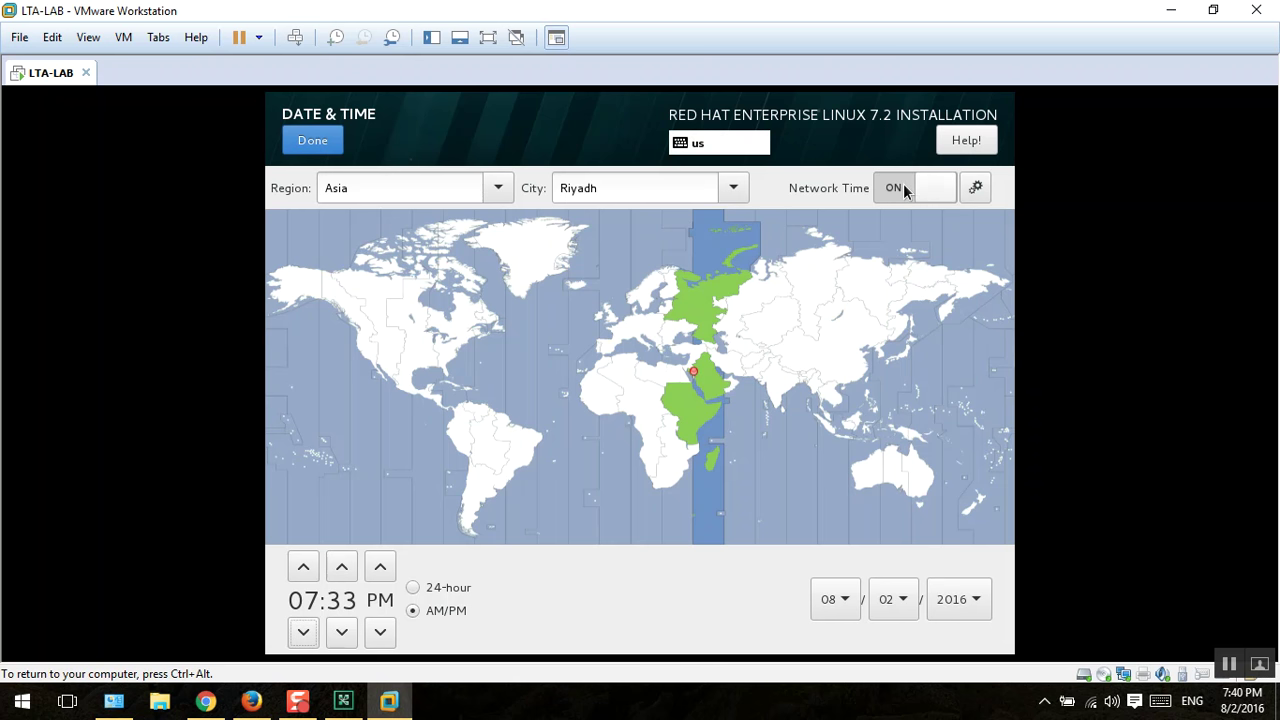
pyautogui.click(903, 187)
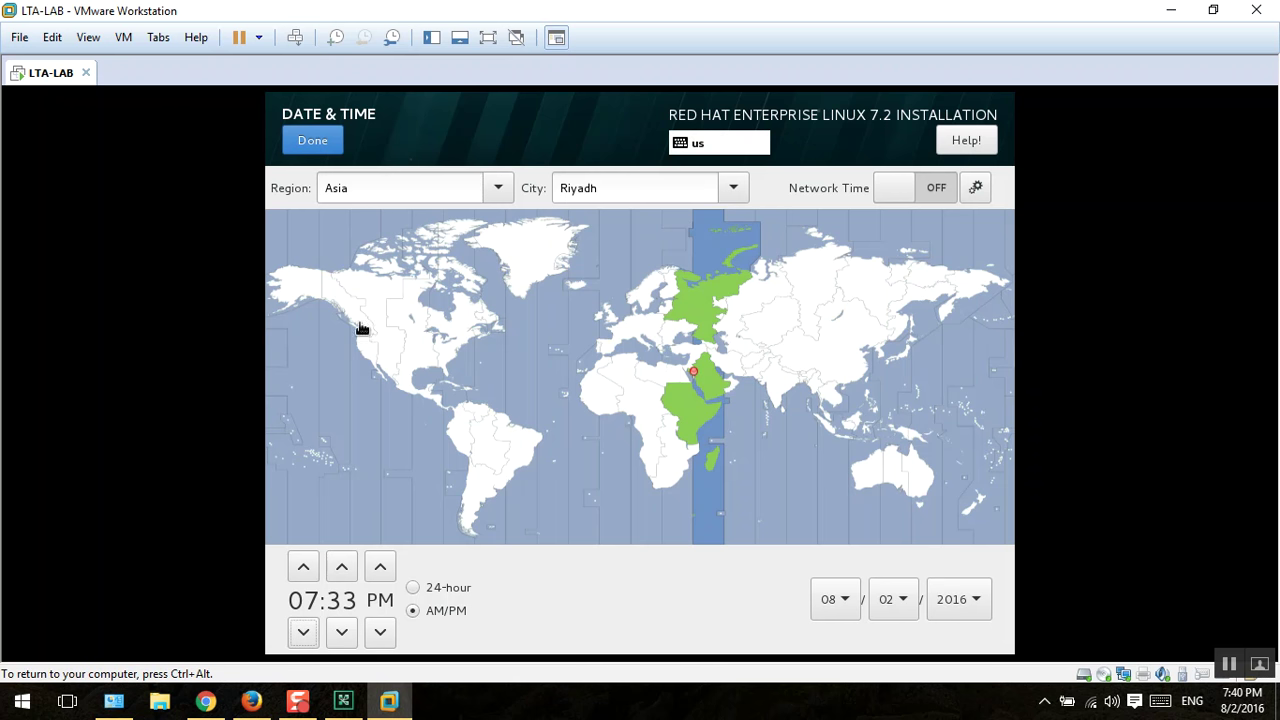
pyautogui.click(906, 187)
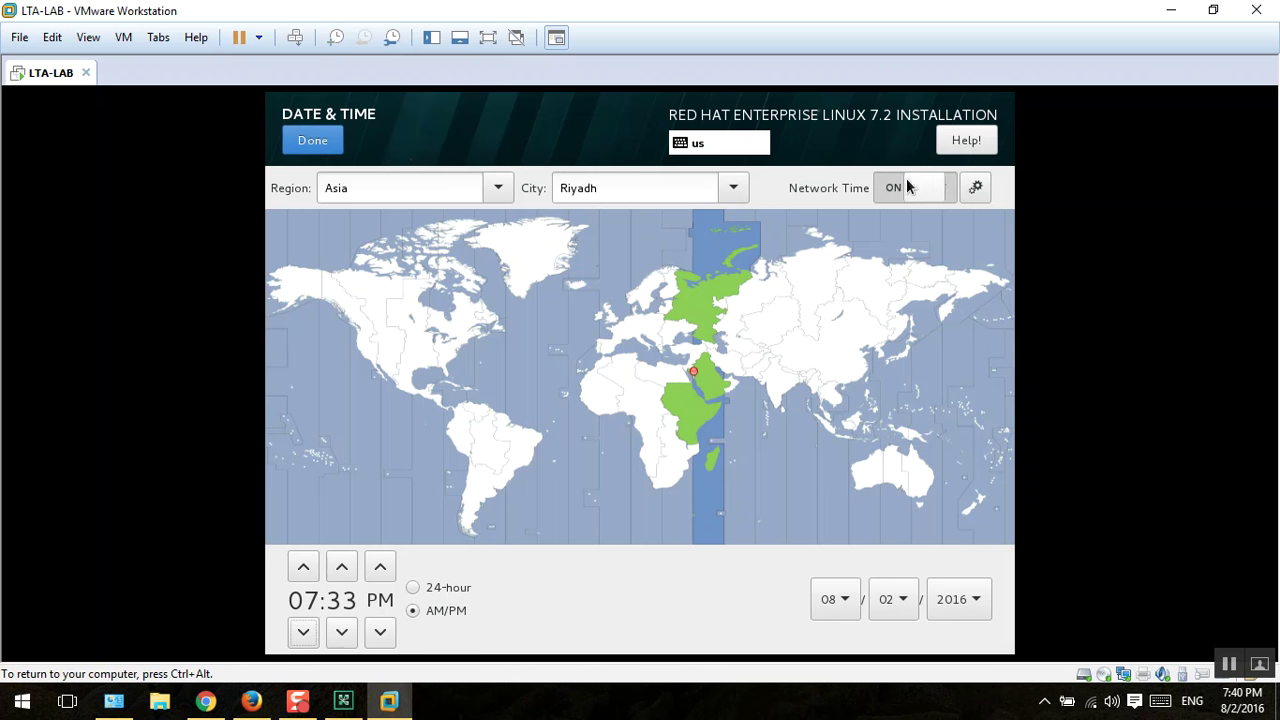
pyautogui.click(906, 187)
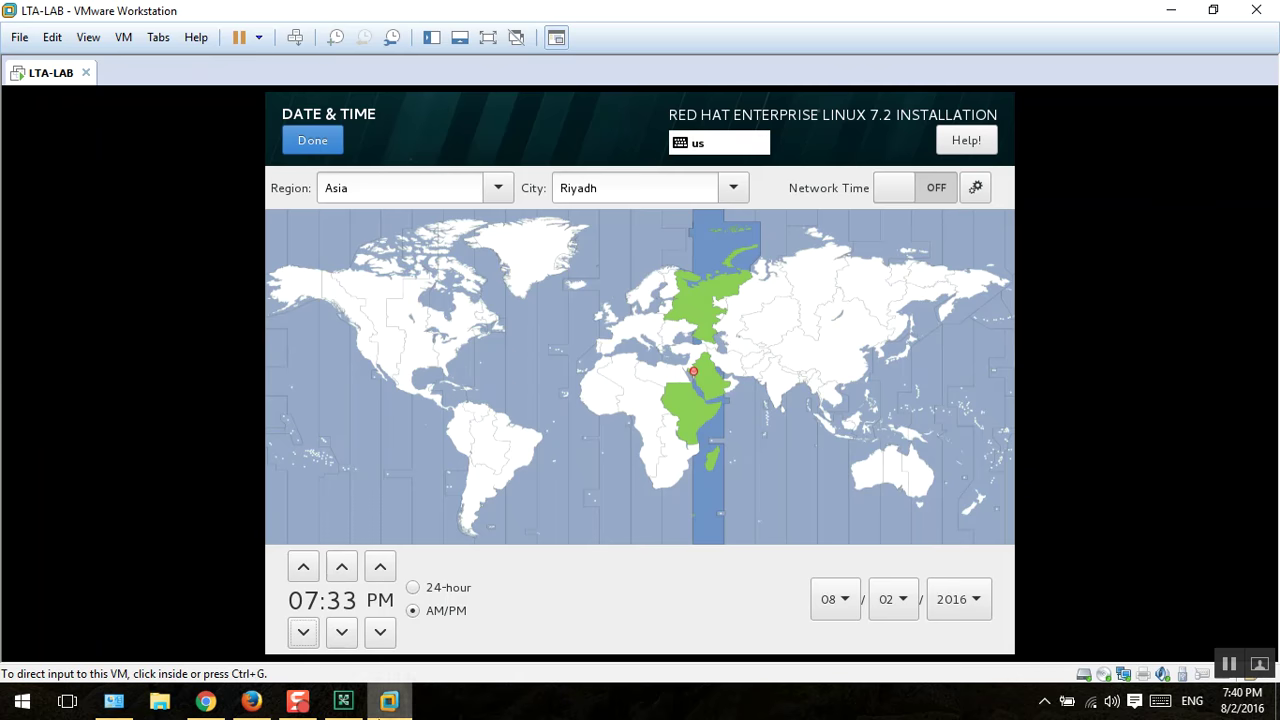
pyautogui.click(346, 702)
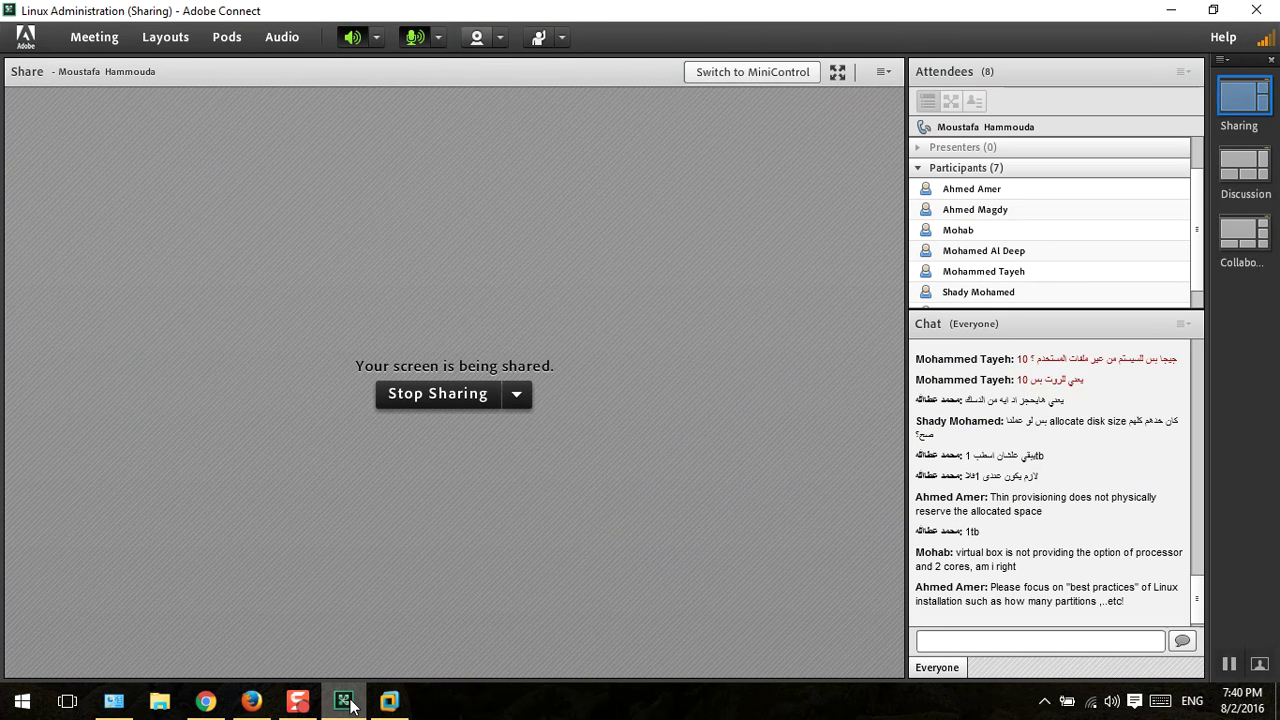
# Step: Switch the Ethernet connection on in Network & Host Name and confirm
pyautogui.click(344, 702)
pyautogui.click(310, 142)
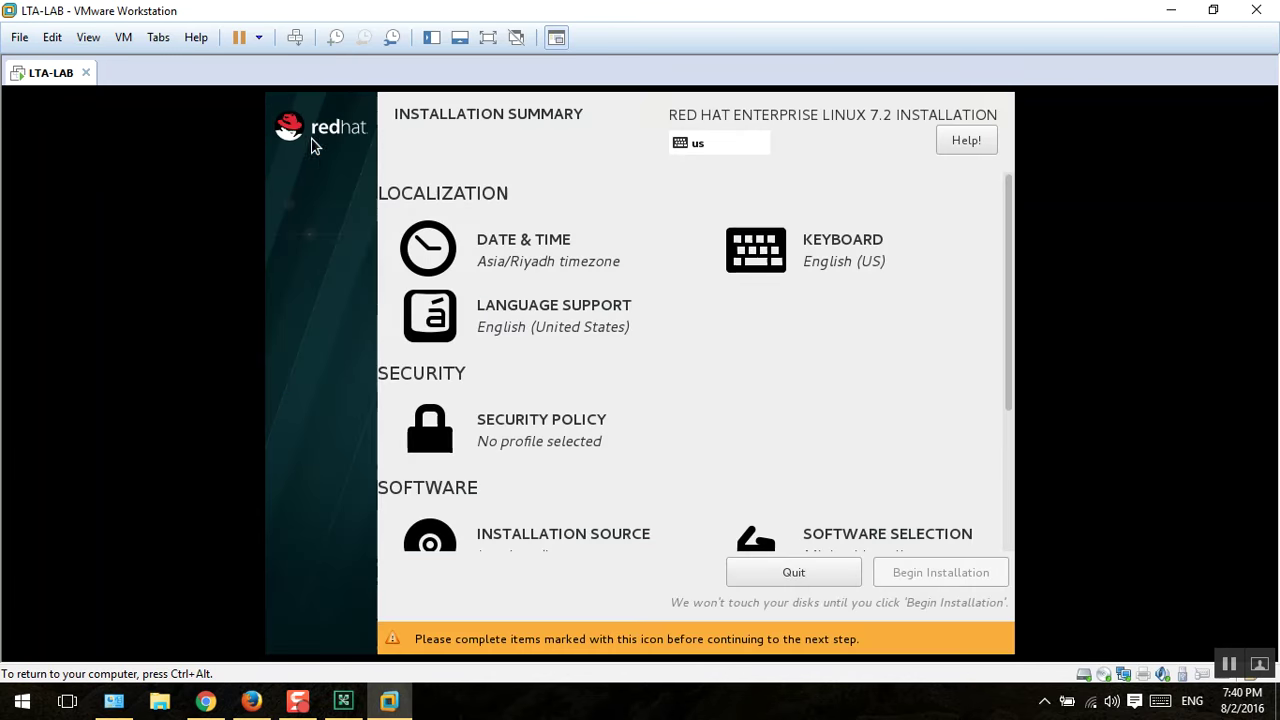
pyautogui.scroll(-3, 600, 480)
pyautogui.scroll(-1, 607, 464)
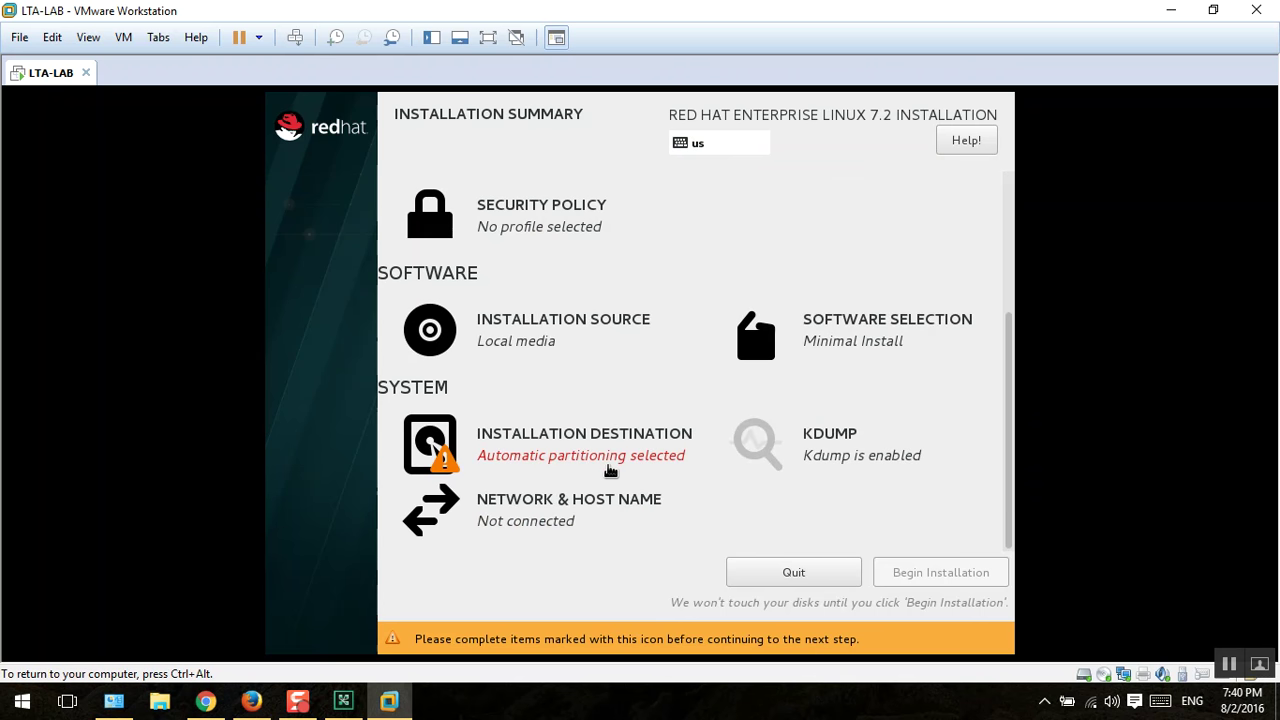
pyautogui.click(585, 497)
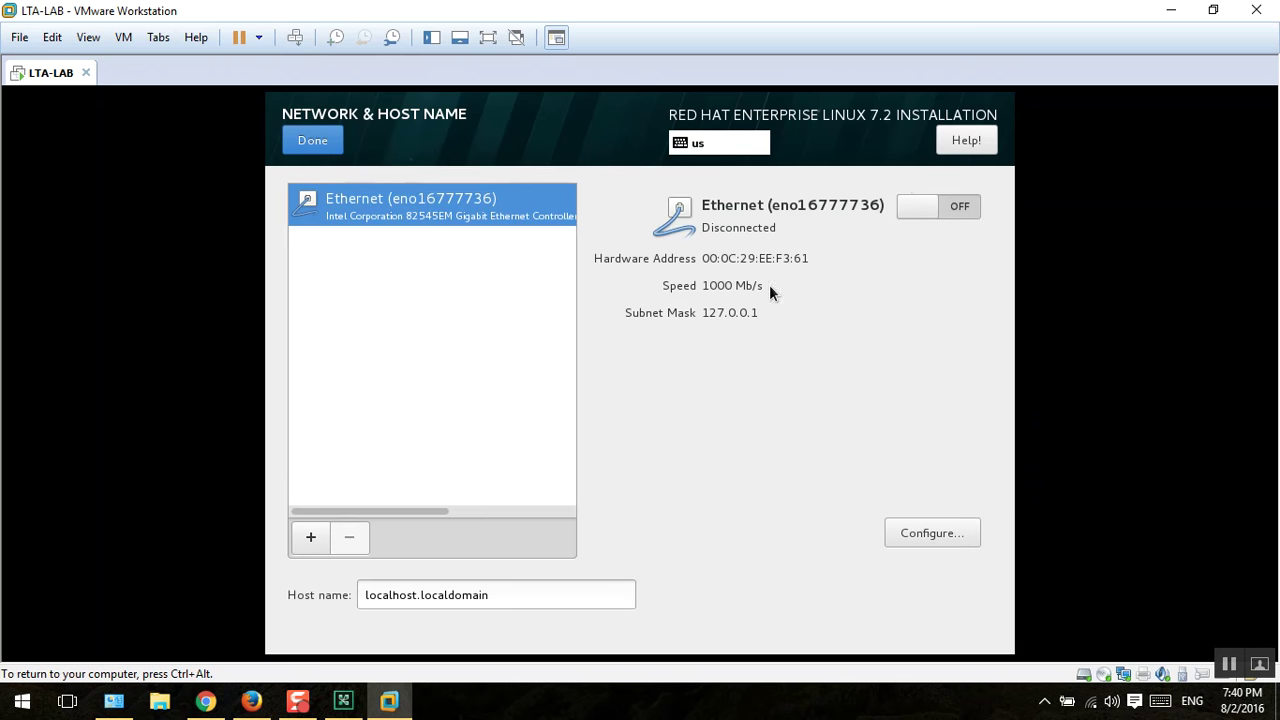
pyautogui.click(923, 207)
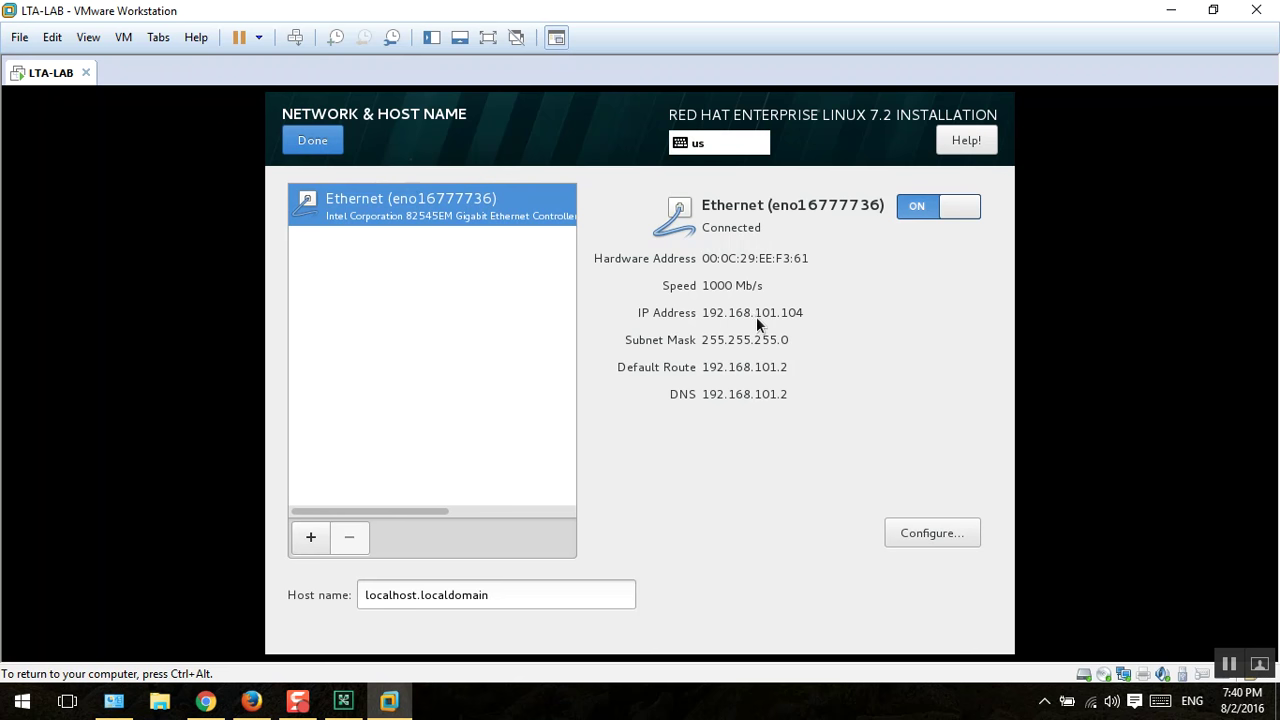
pyautogui.click(326, 135)
# Step: Turn on Network Time in the Date & Time settings and return to the summary
pyautogui.scroll(3, 560, 230)
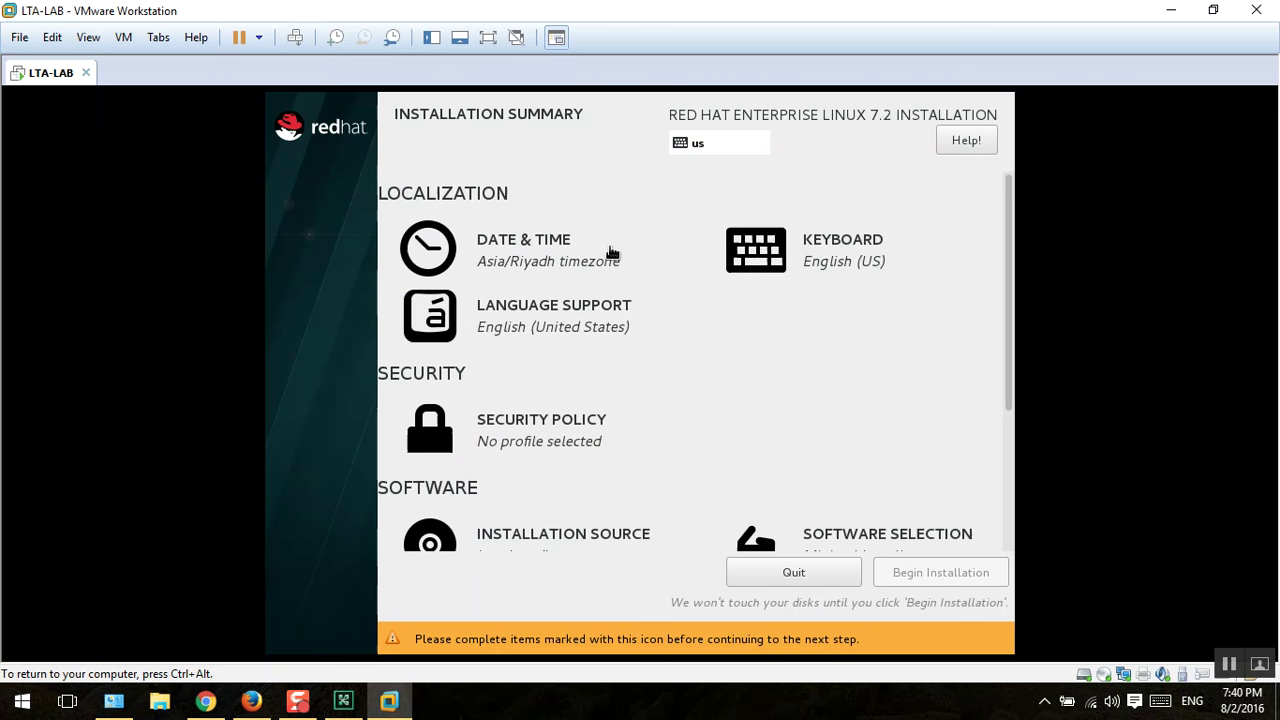
pyautogui.click(545, 255)
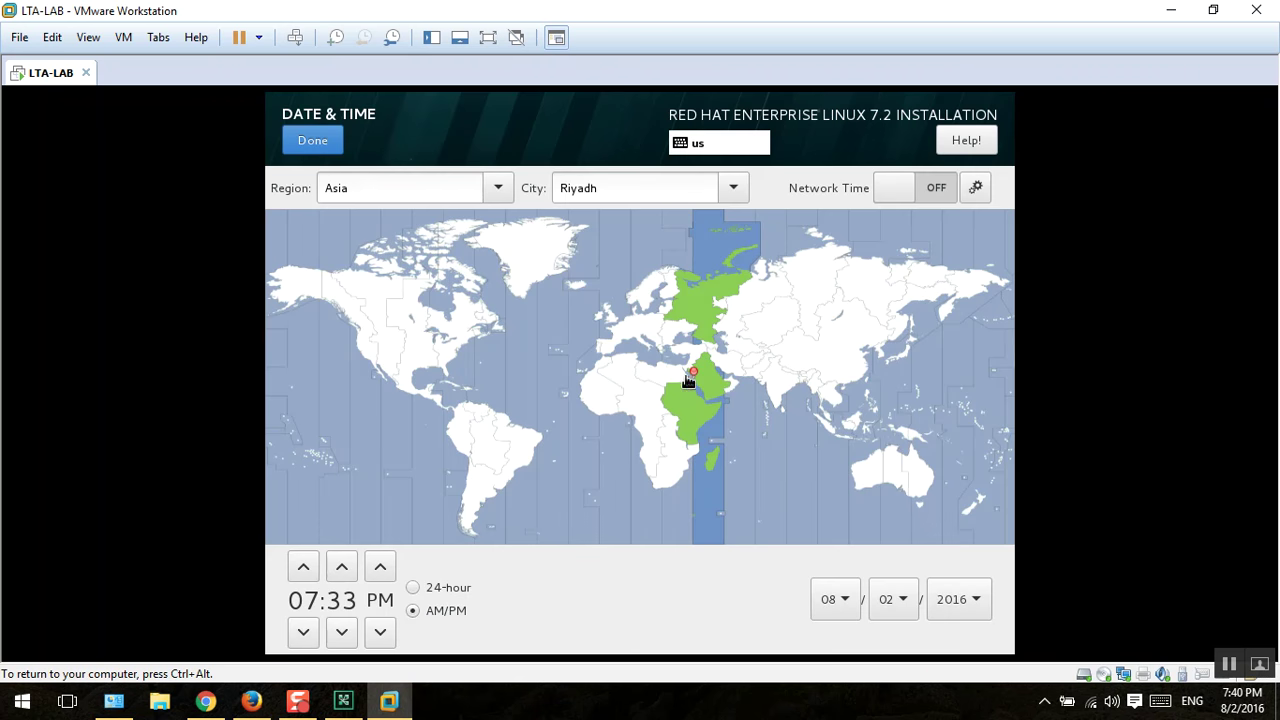
pyautogui.click(928, 200)
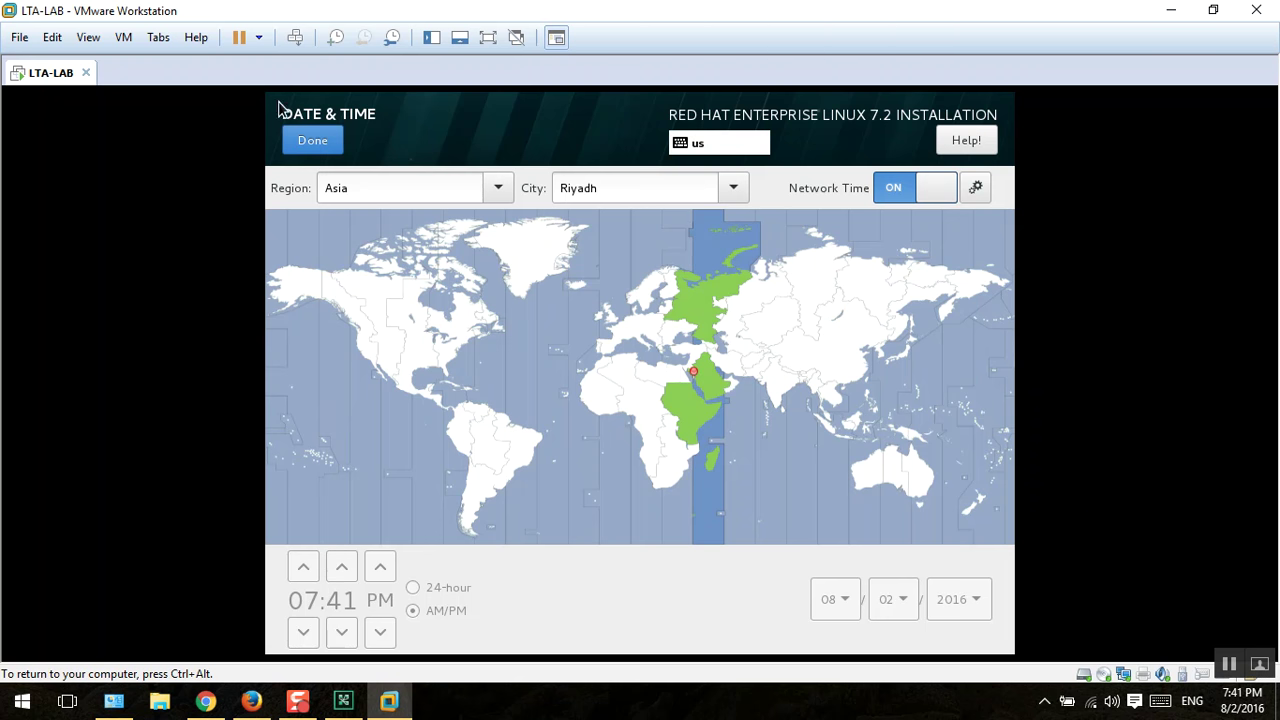
pyautogui.click(310, 136)
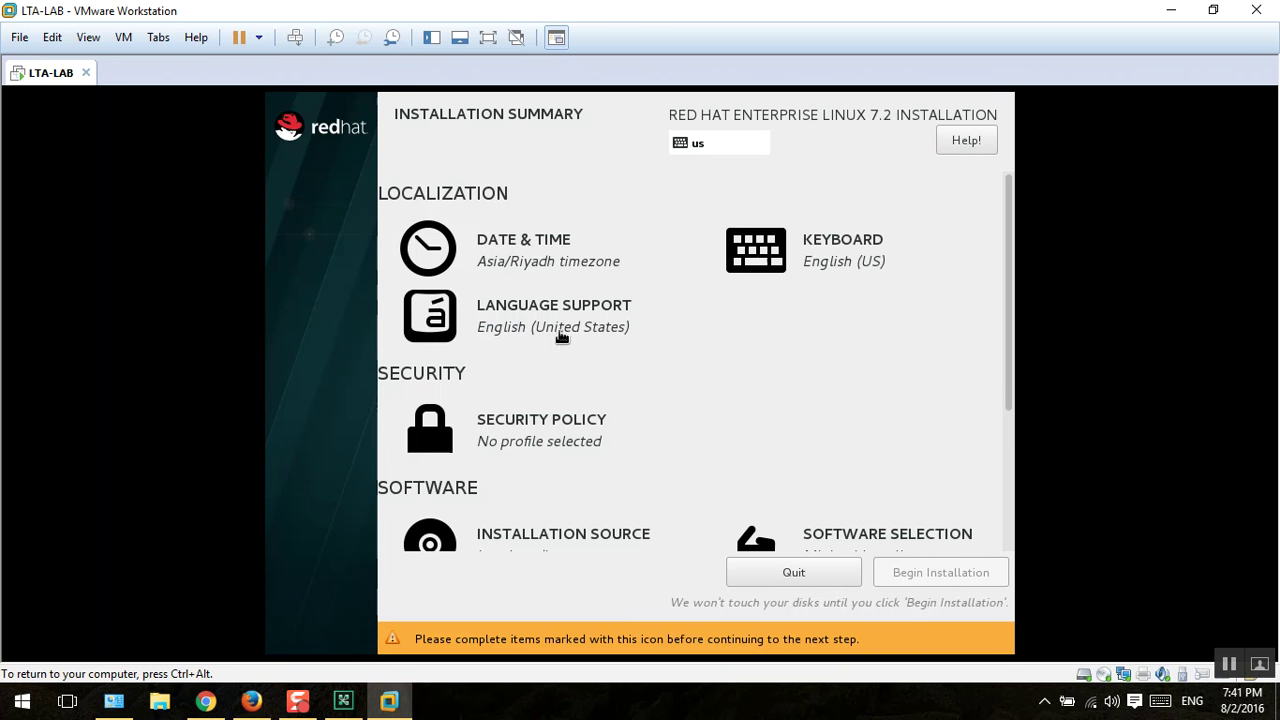
# Step: Pick Server with GUI as the base environment in Software Selection and confirm
pyautogui.scroll(-3, 763, 412)
pyautogui.scroll(3, 763, 410)
pyautogui.scroll(-3, 620, 398)
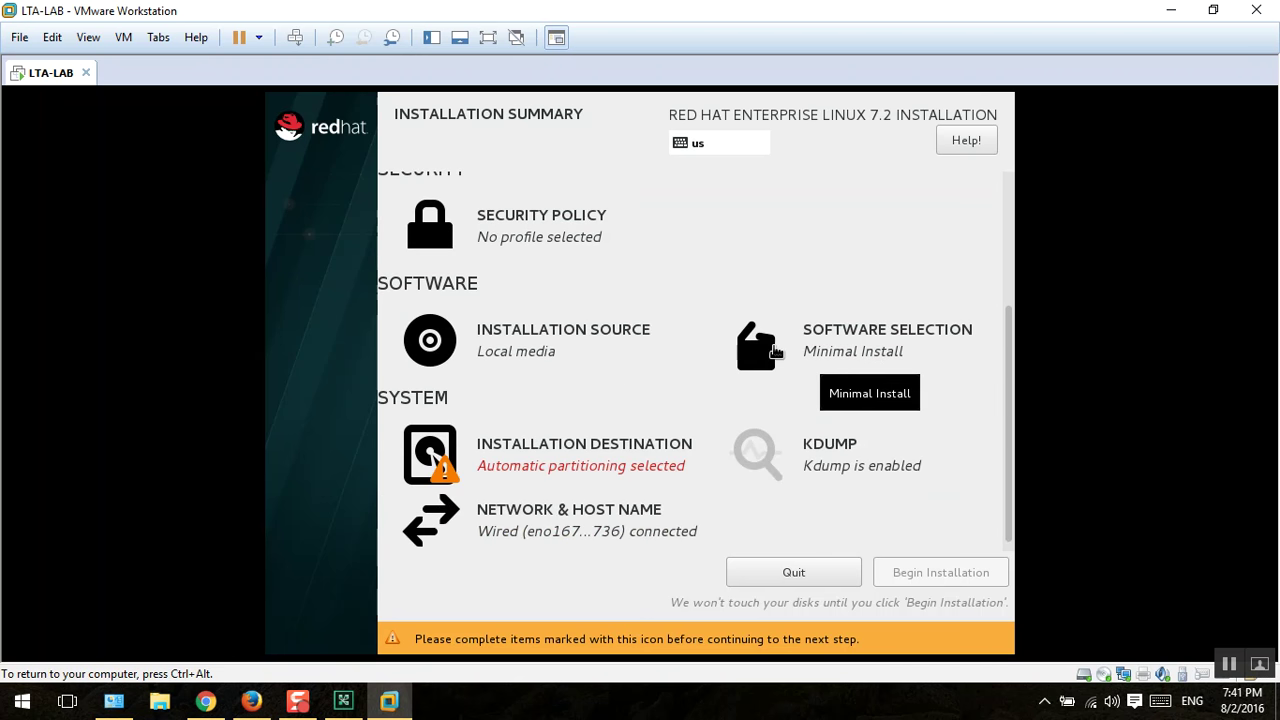
pyautogui.click(836, 366)
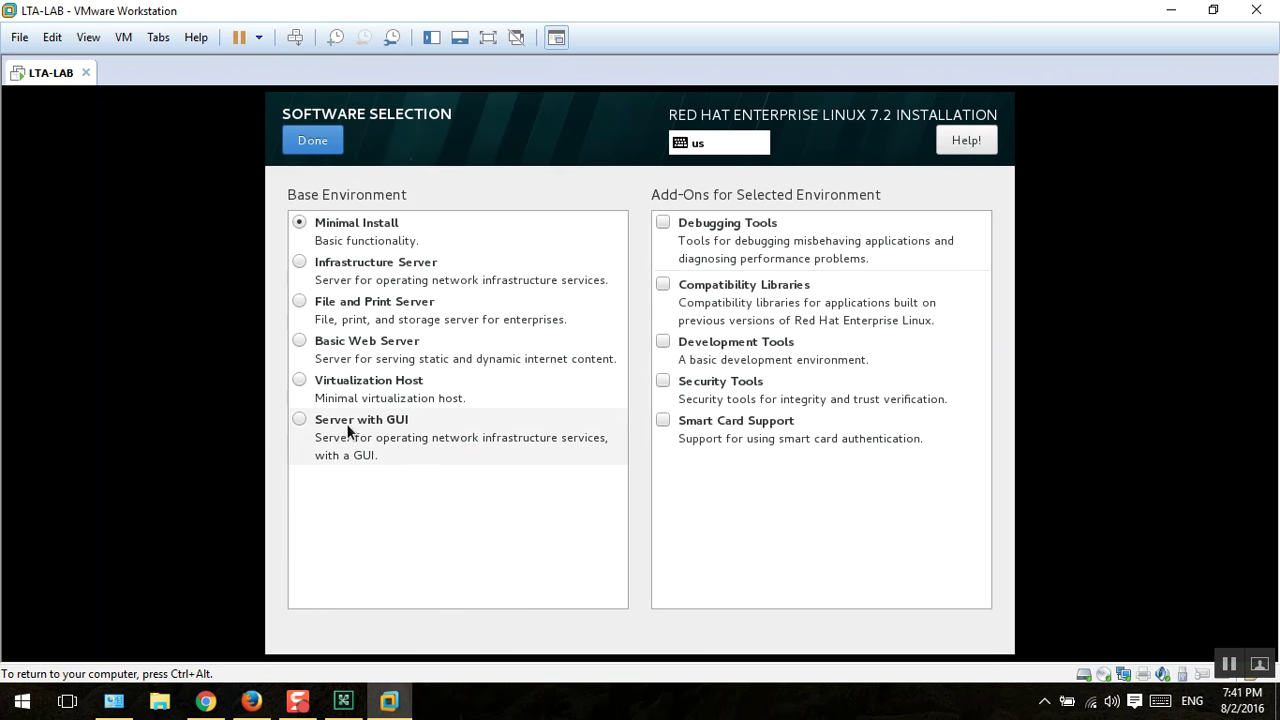
pyautogui.click(308, 422)
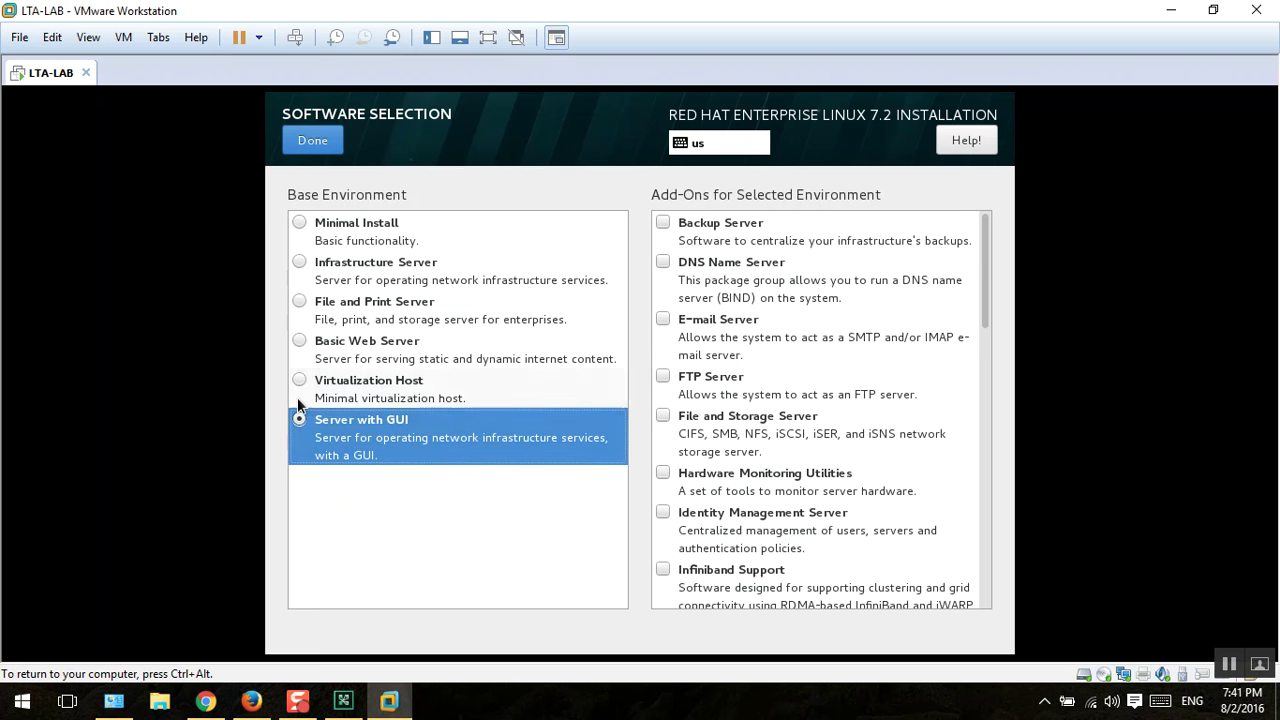
pyautogui.click(312, 141)
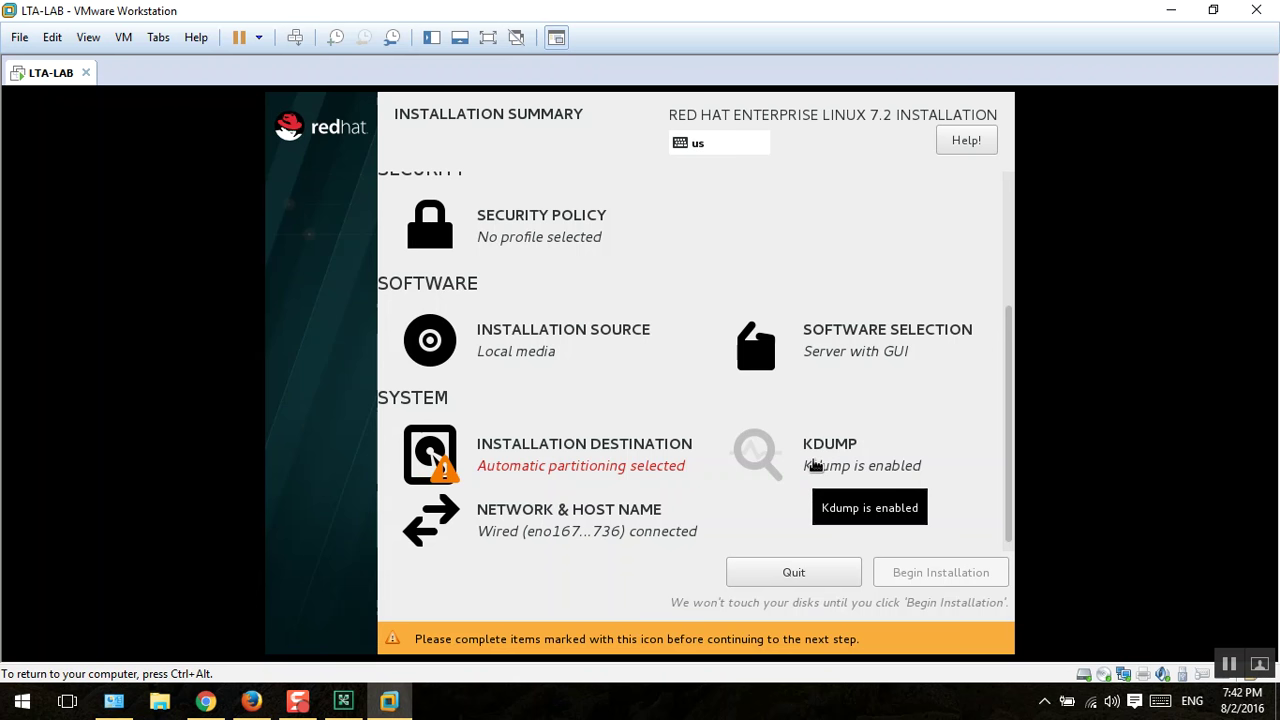
pyautogui.click(816, 465)
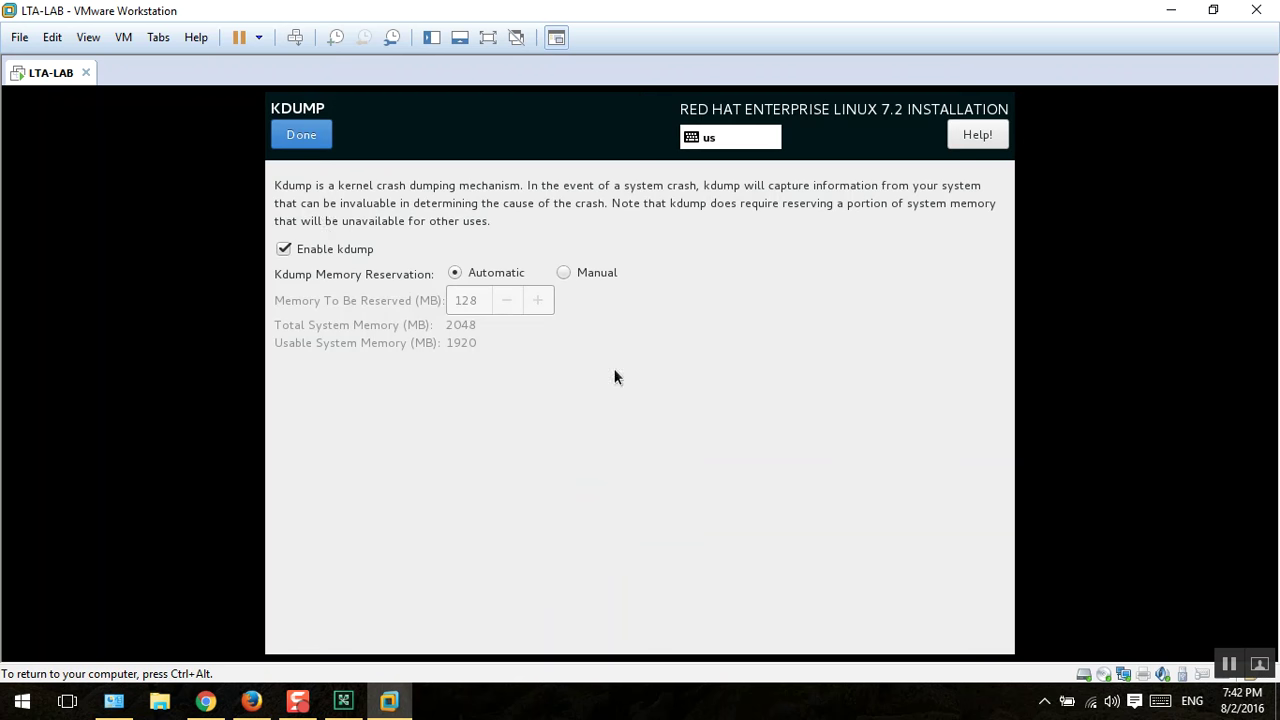
pyautogui.click(293, 245)
pyautogui.click(300, 135)
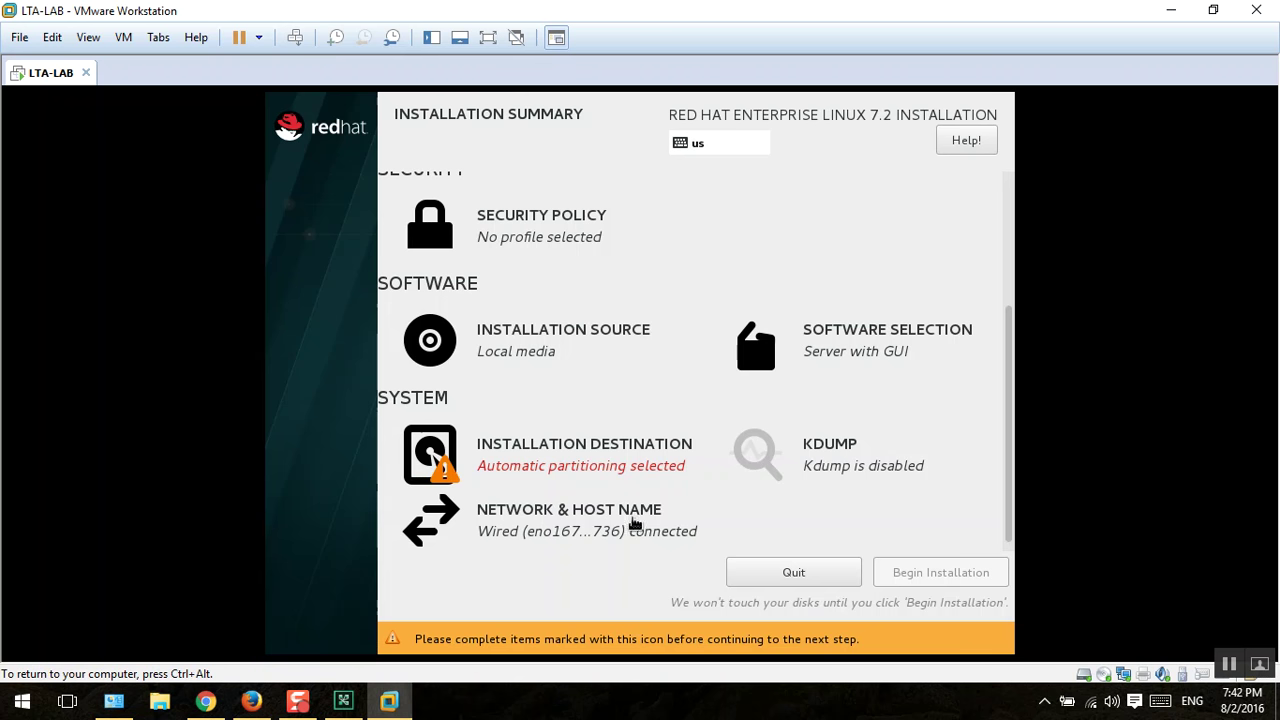
pyautogui.click(519, 523)
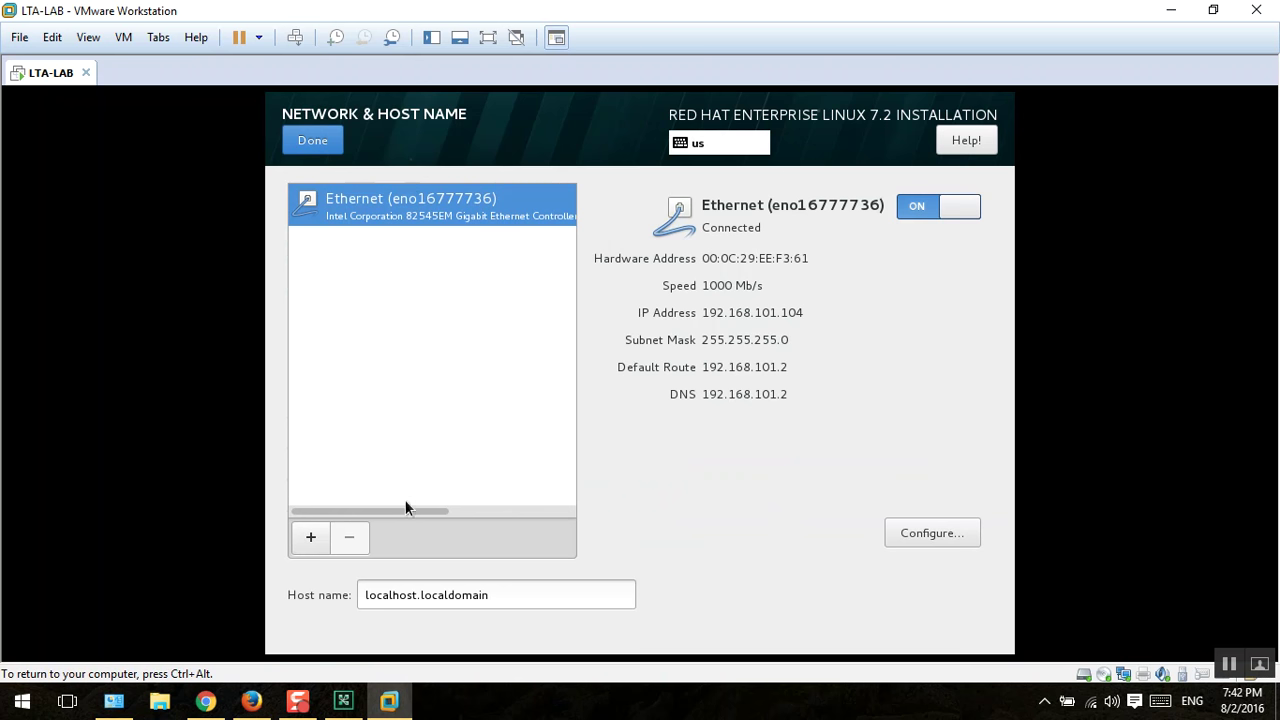
pyautogui.tripleClick(512, 595)
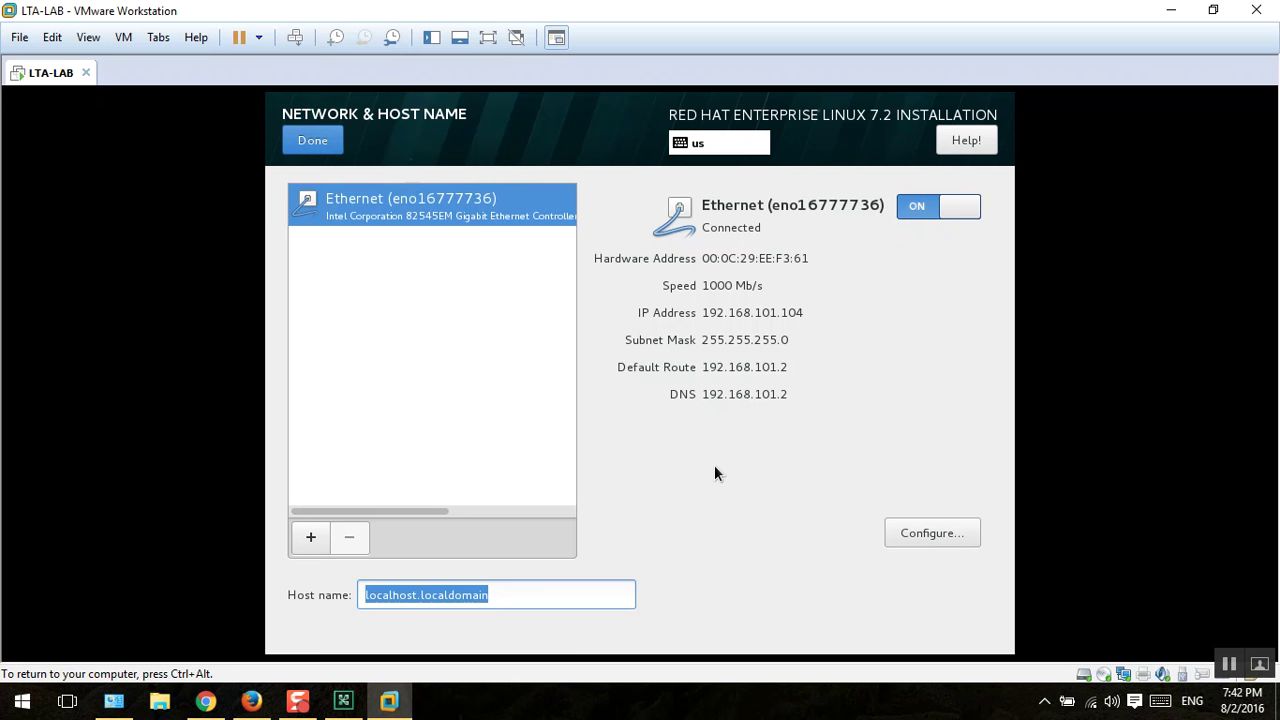
pyautogui.write('serve')
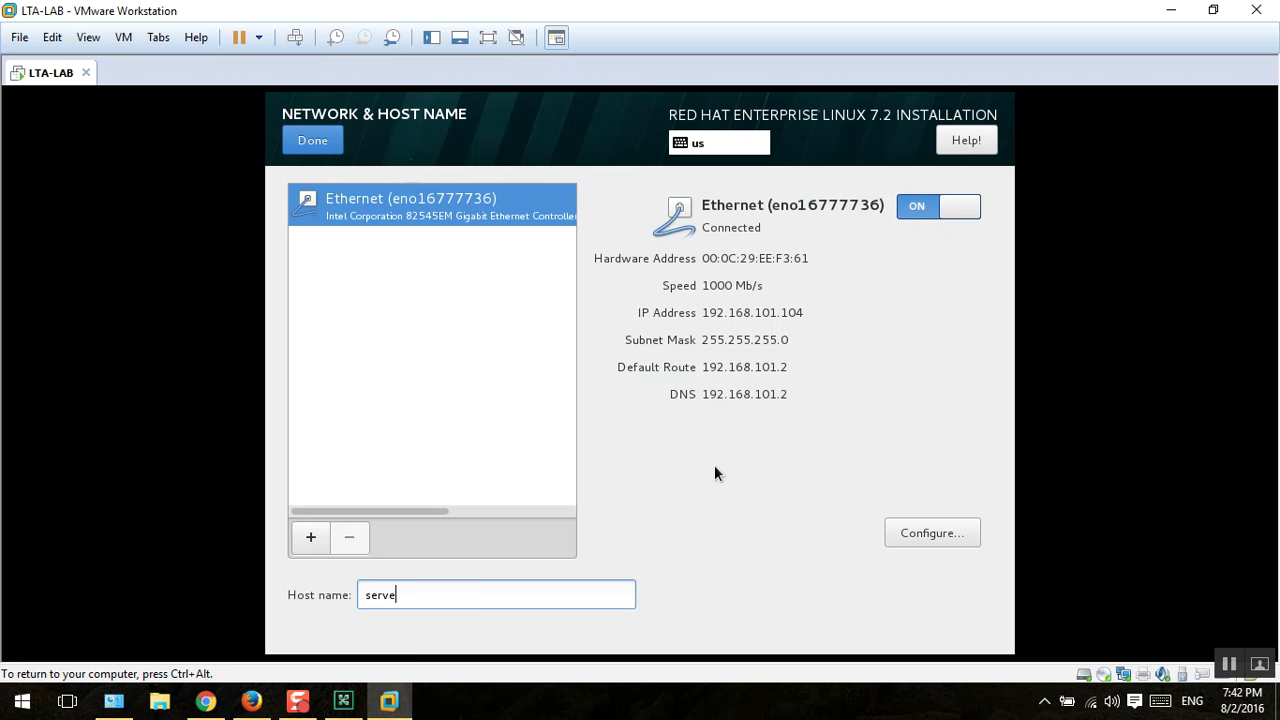
pyautogui.write('r.mostafa.com')
pyautogui.click(320, 145)
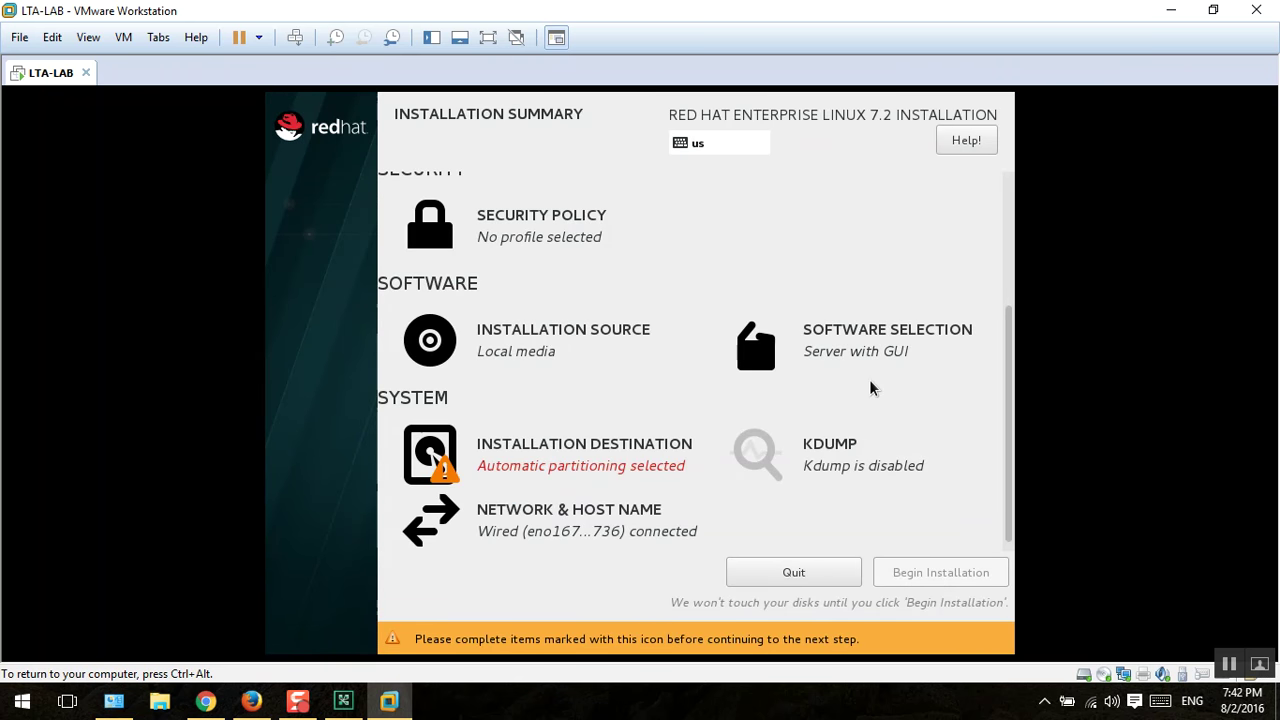
# Step: Select 'I will configure partitioning' for the 100 GiB sda disk and confirm the destination
pyautogui.click(624, 460)
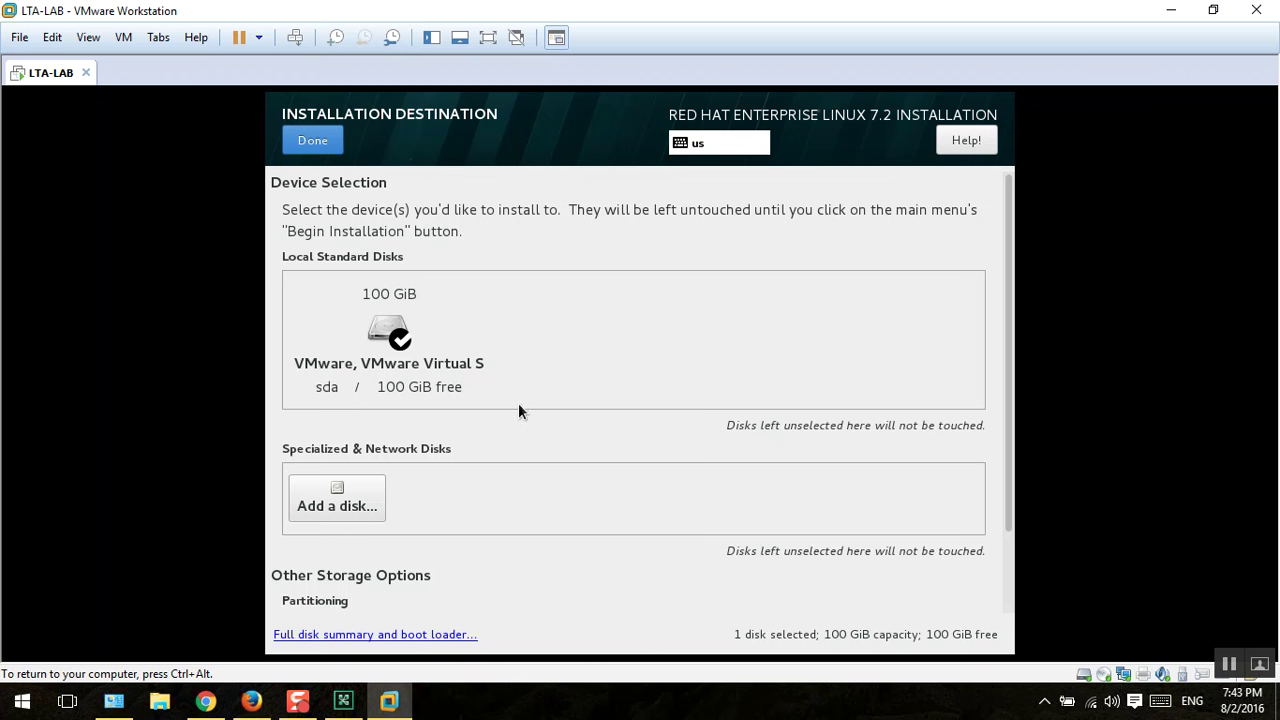
pyautogui.moveTo(1009, 286); pyautogui.dragTo(1011, 380)
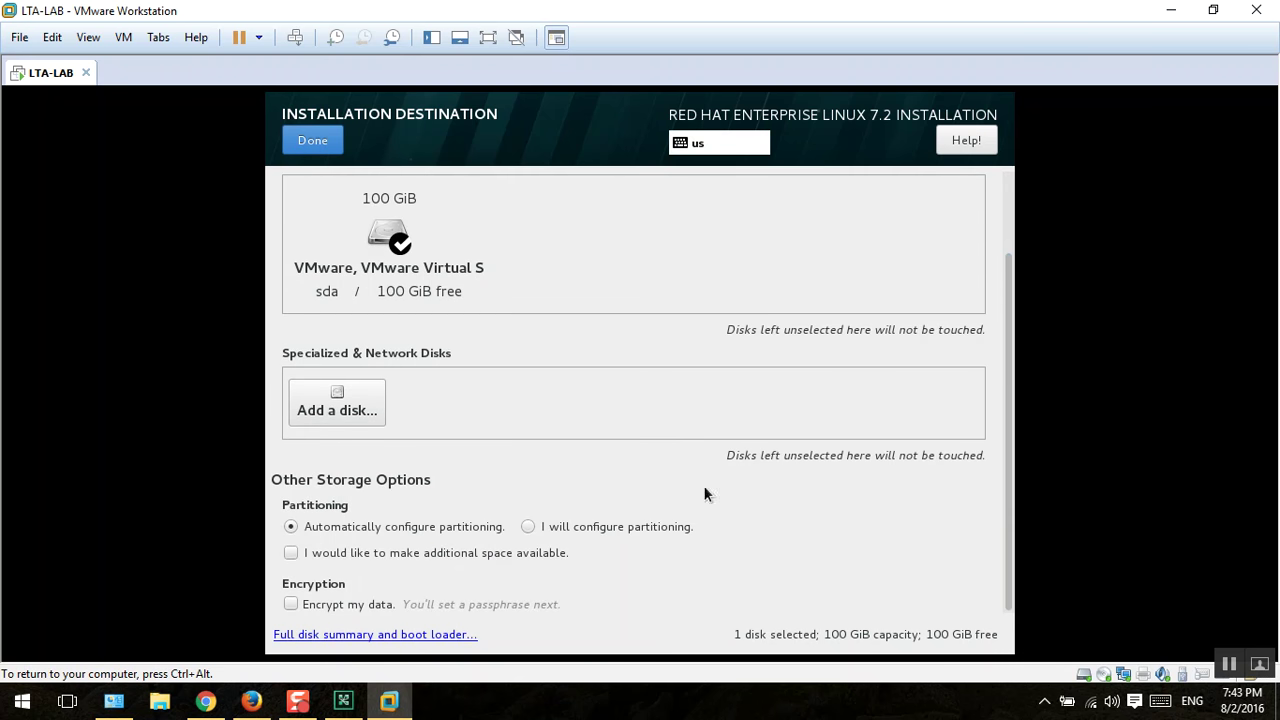
pyautogui.click(552, 526)
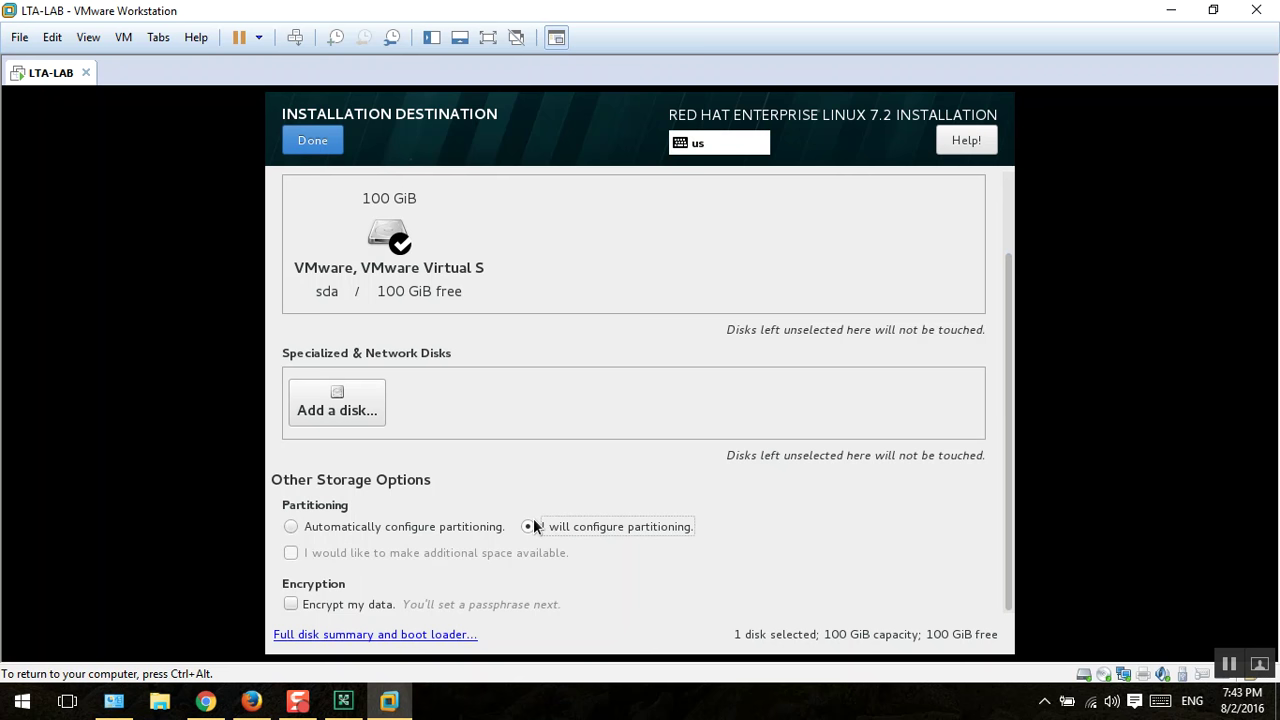
pyautogui.scroll(1, 457, 487)
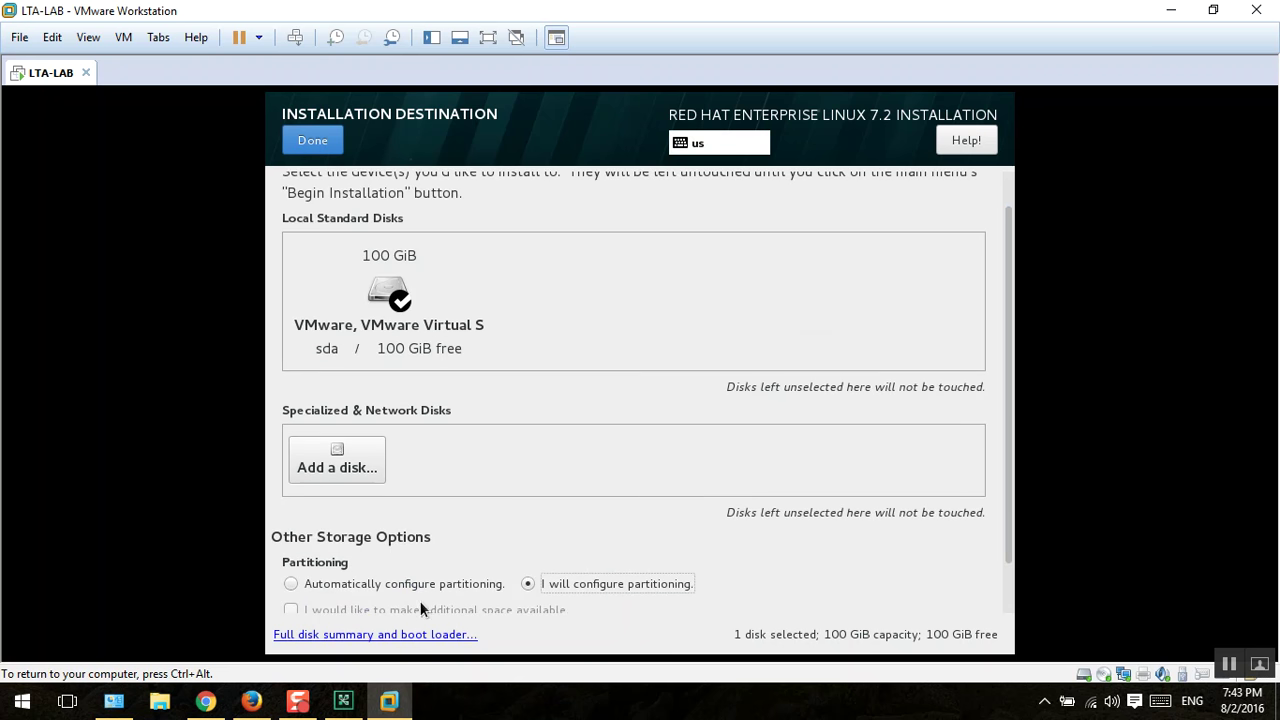
pyautogui.scroll(-1, 500, 547)
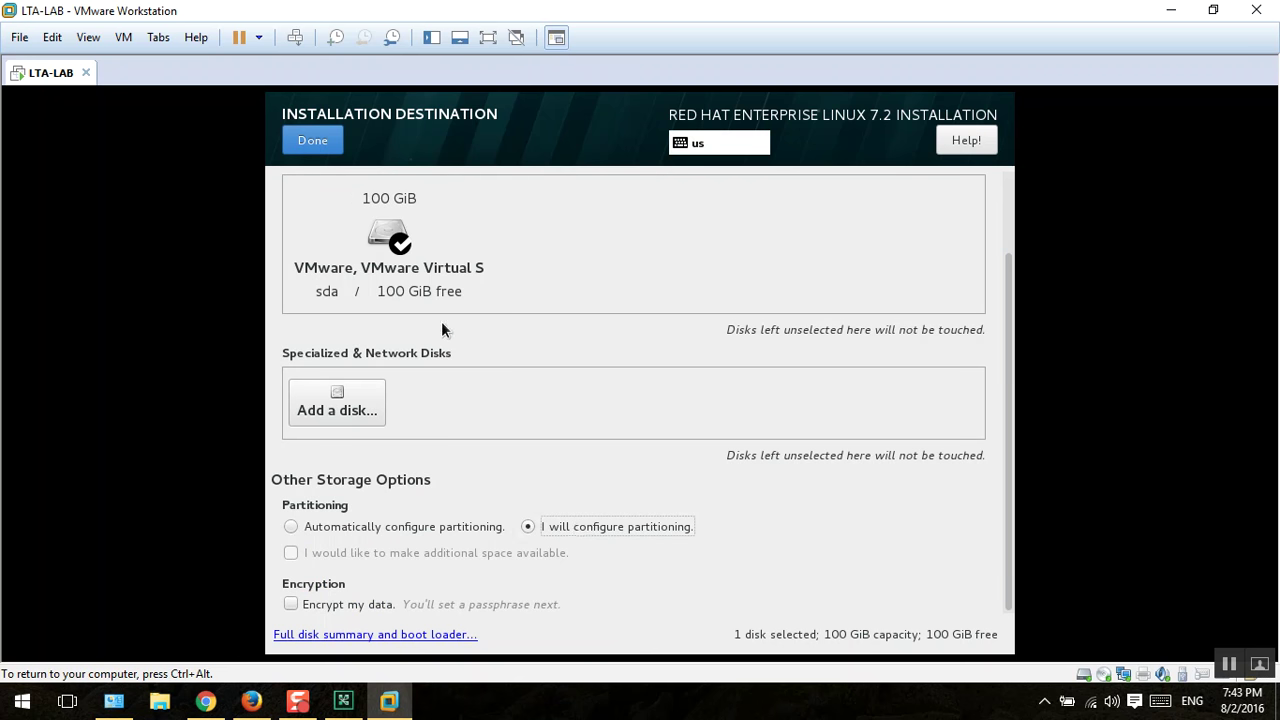
pyautogui.scroll(1, 487, 370)
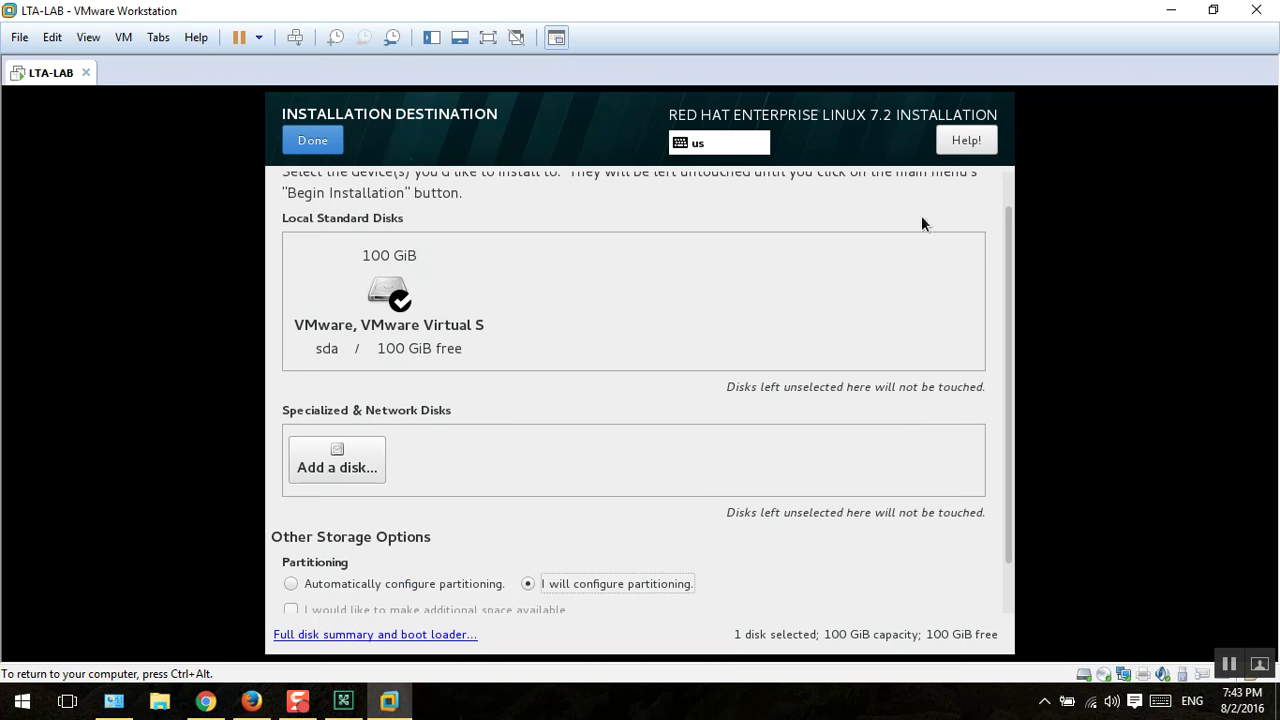
pyautogui.scroll(1, 921, 215)
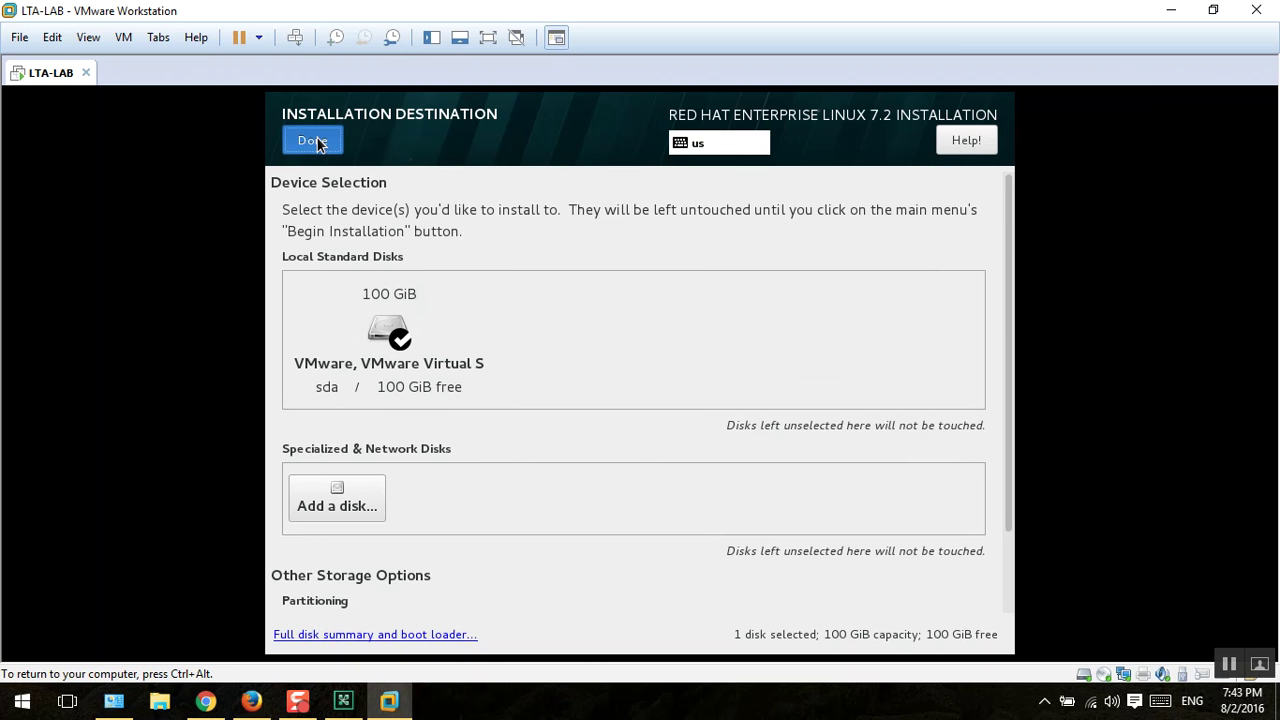
pyautogui.click(315, 140)
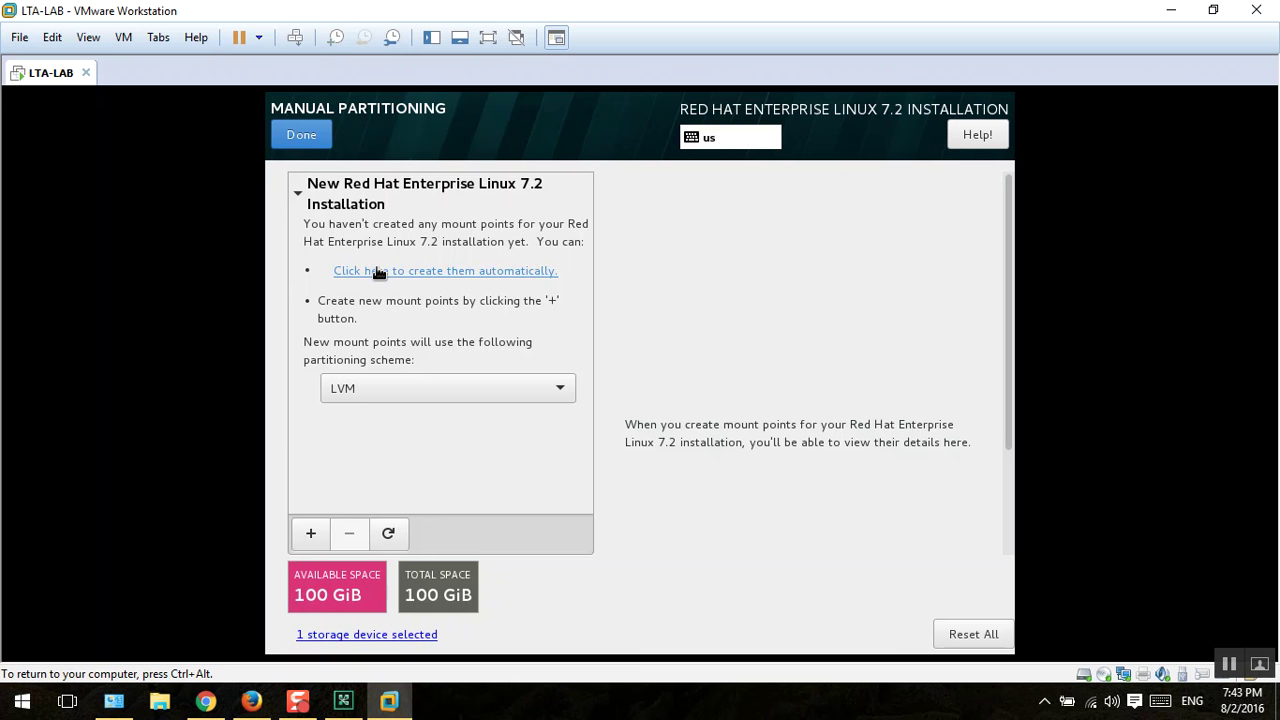
# Step: Set the partitioning scheme to Standard Partition and create the mount points automatically
pyautogui.click(388, 398)
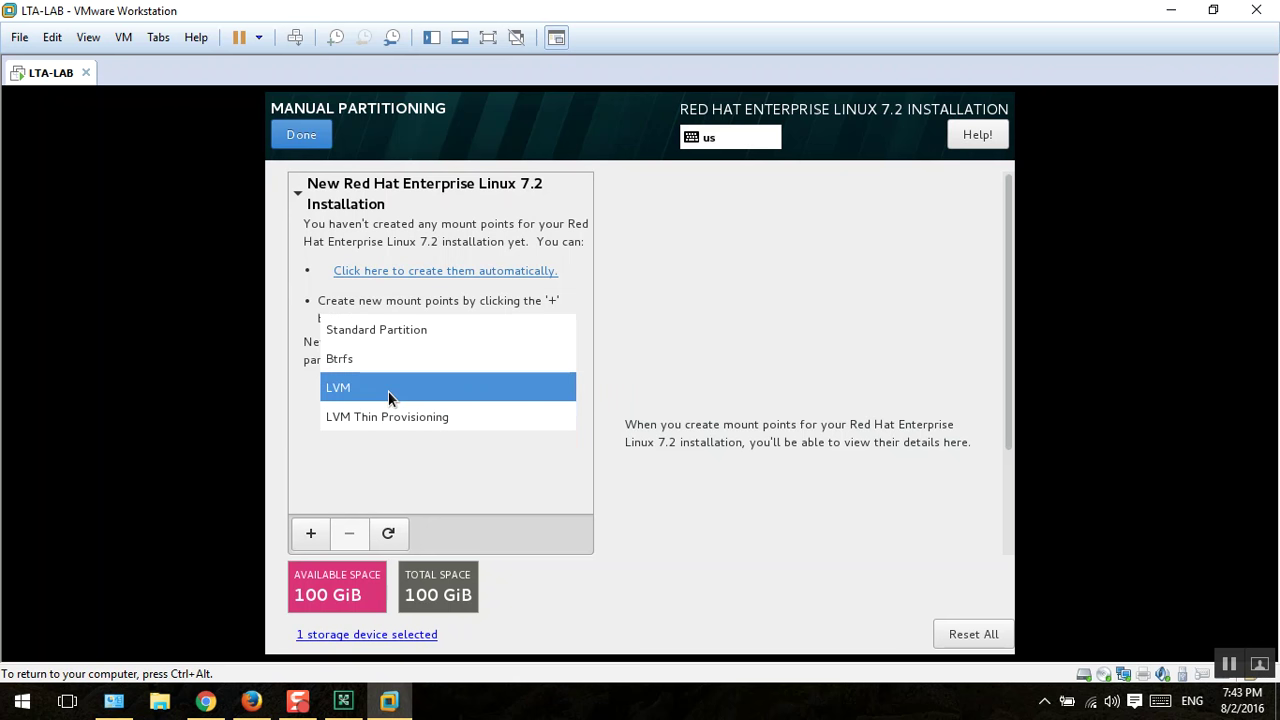
pyautogui.click(384, 331)
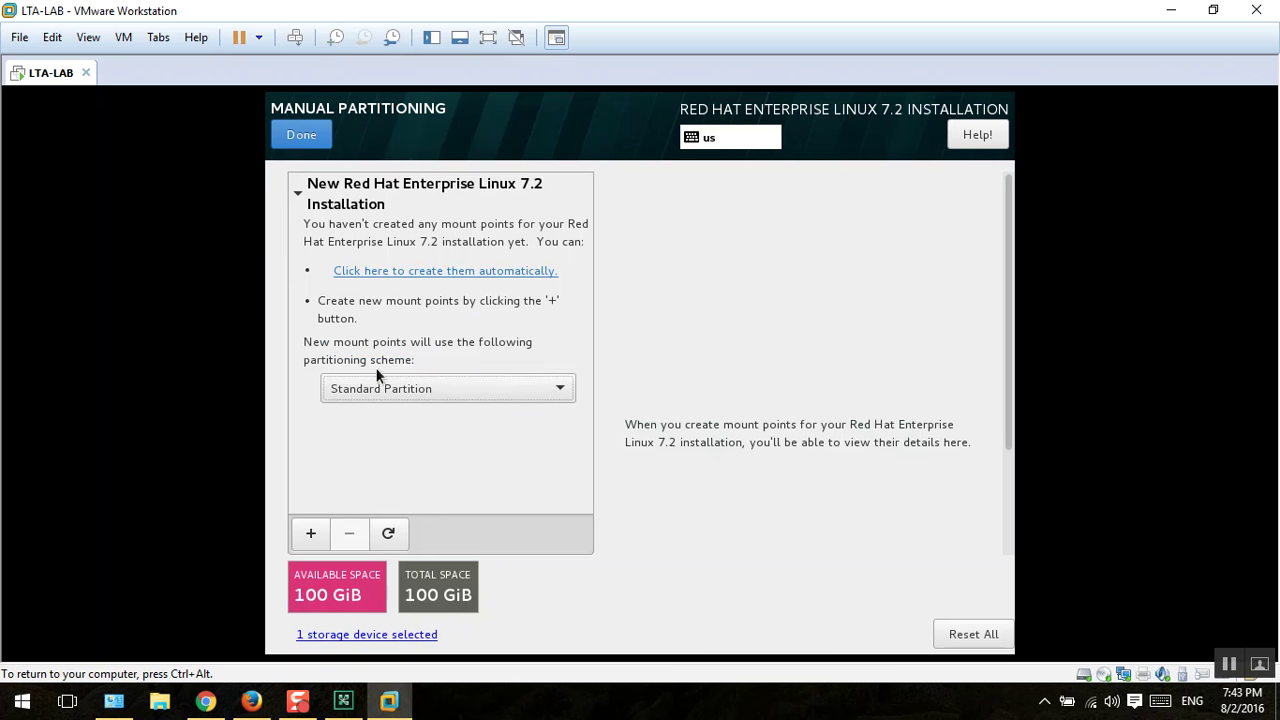
pyautogui.click(372, 390)
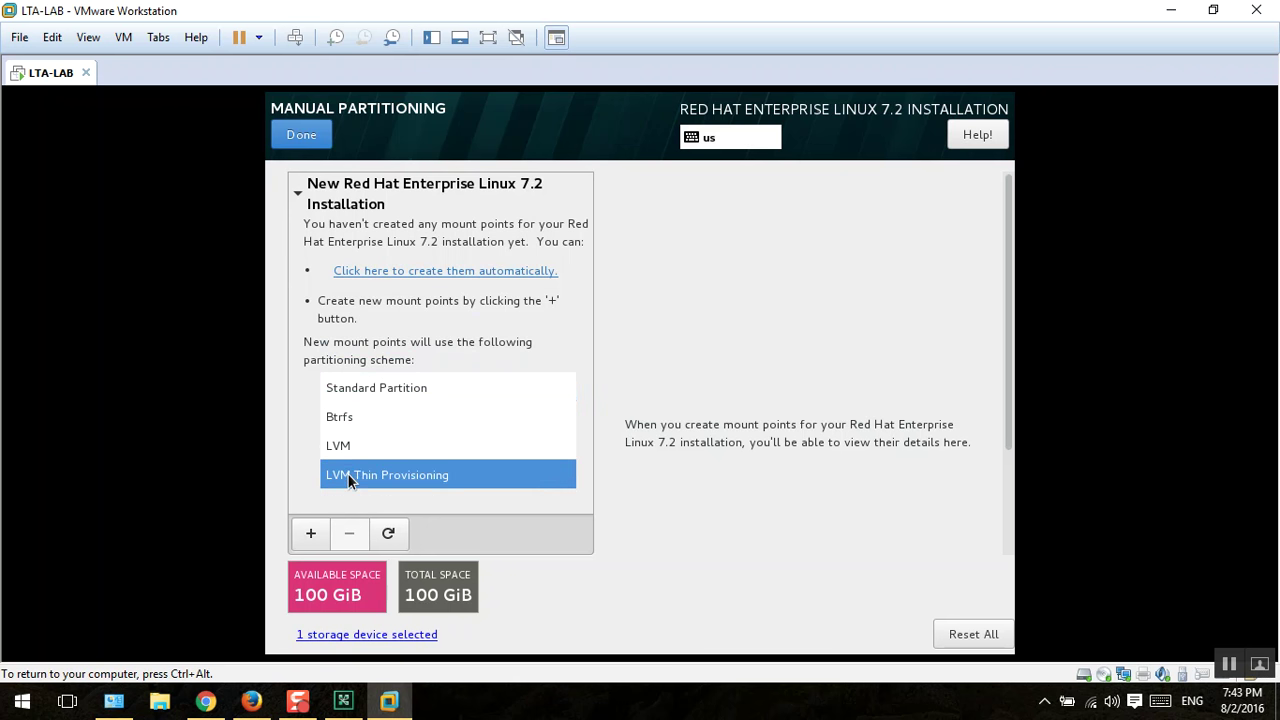
pyautogui.click(366, 392)
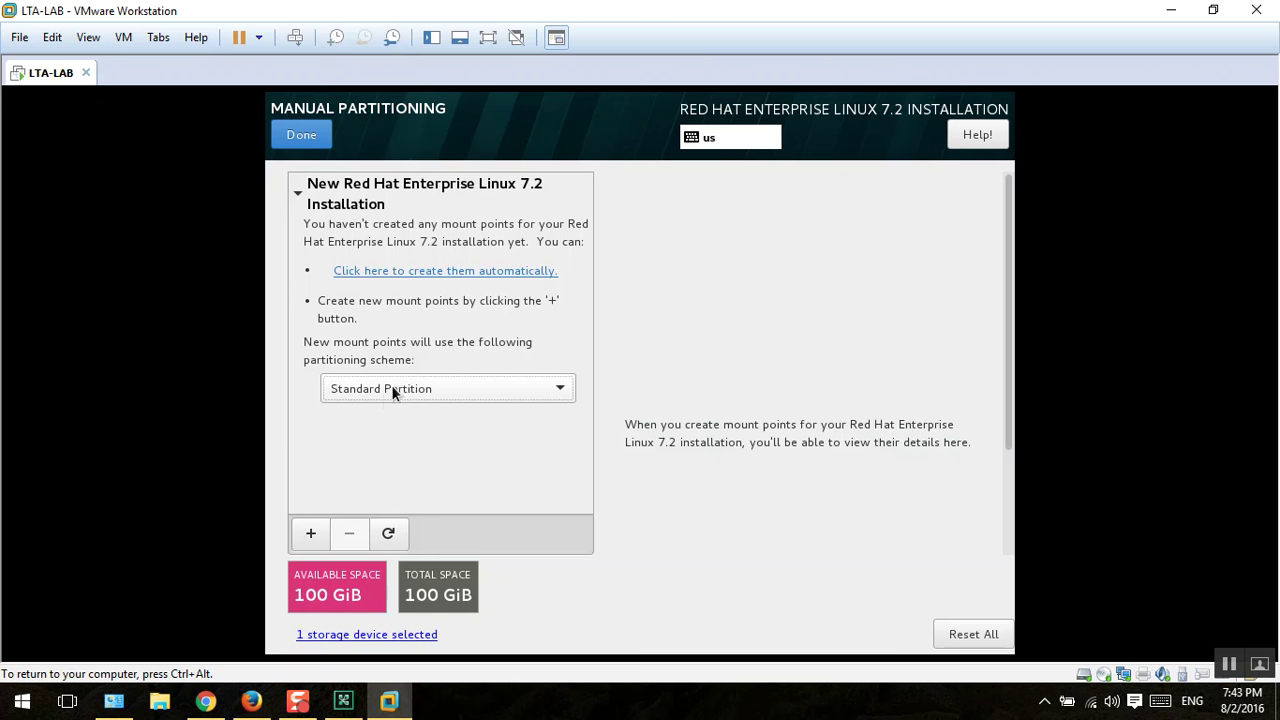
pyautogui.click(395, 270)
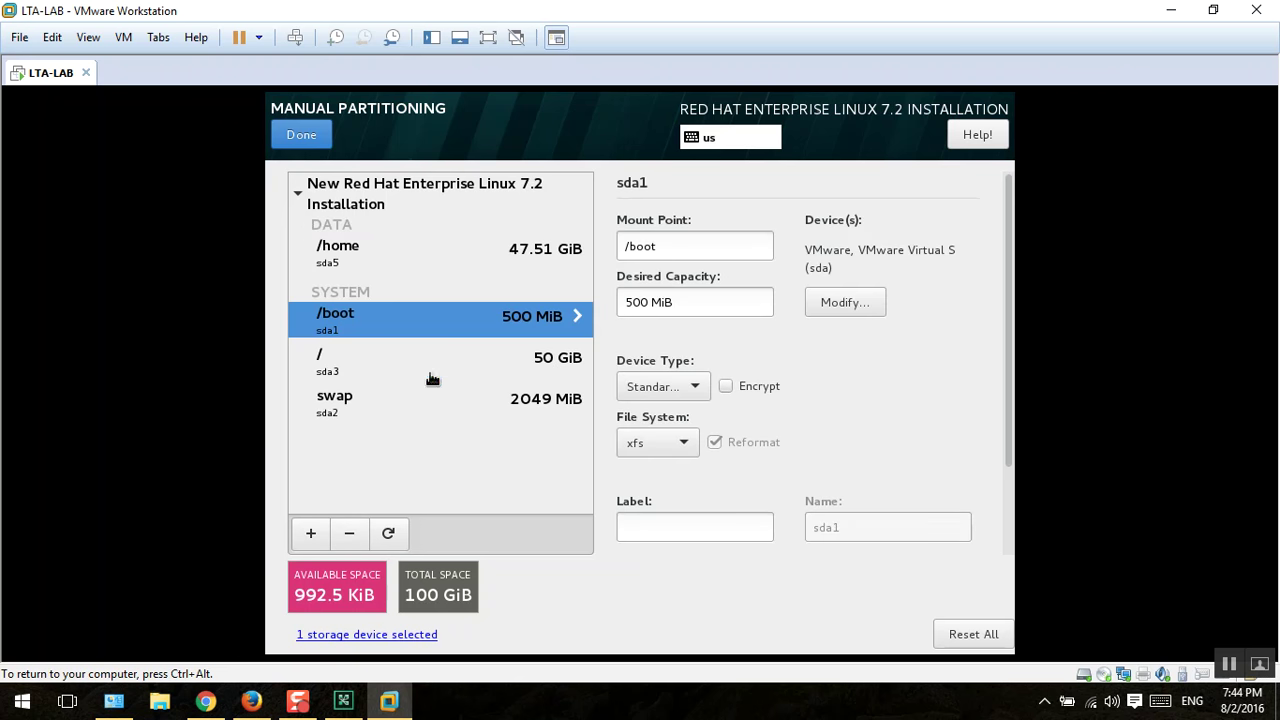
# Step: Review the /home (47.51 GiB), /, /boot and swap partition details
pyautogui.click(364, 266)
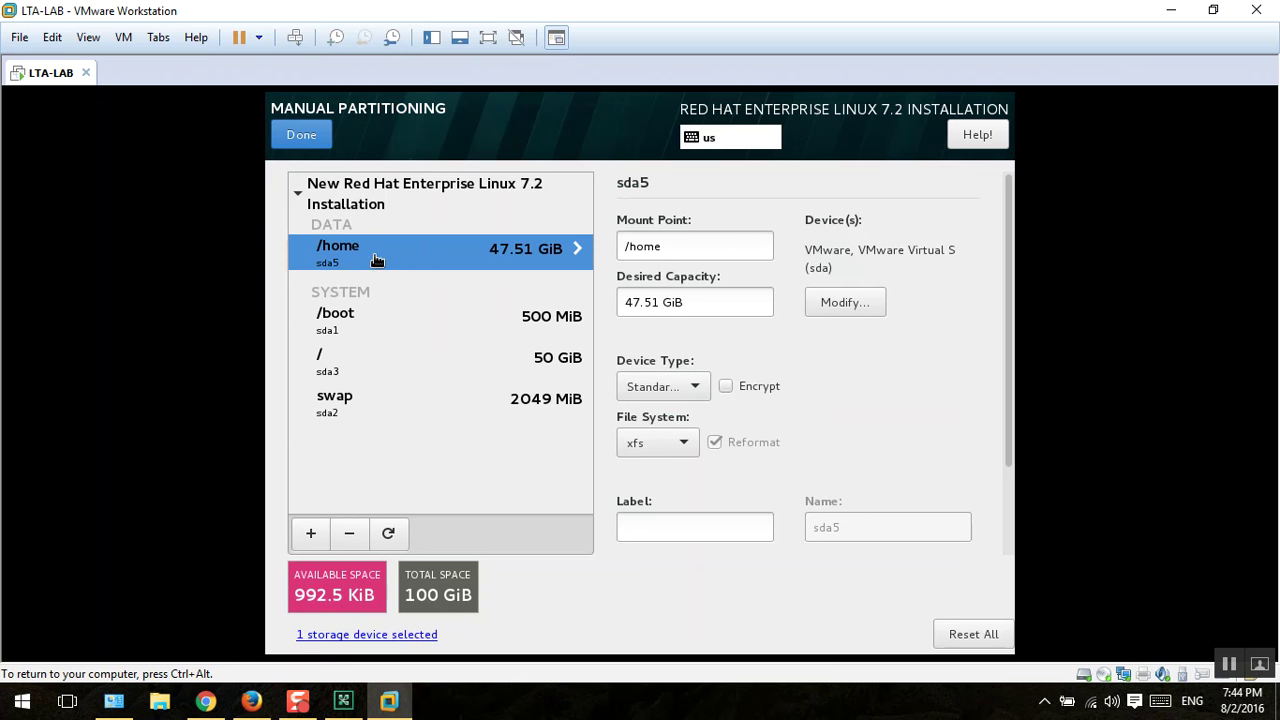
pyautogui.tripleClick(701, 309)
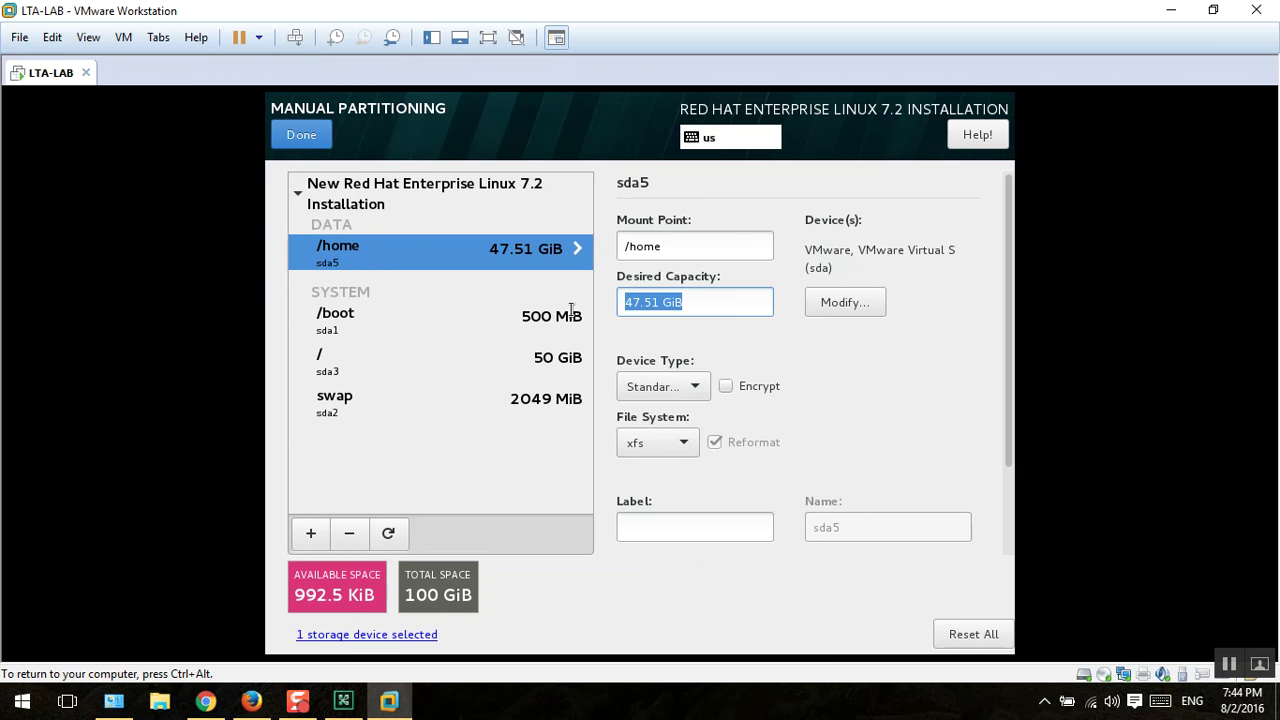
pyautogui.click(358, 364)
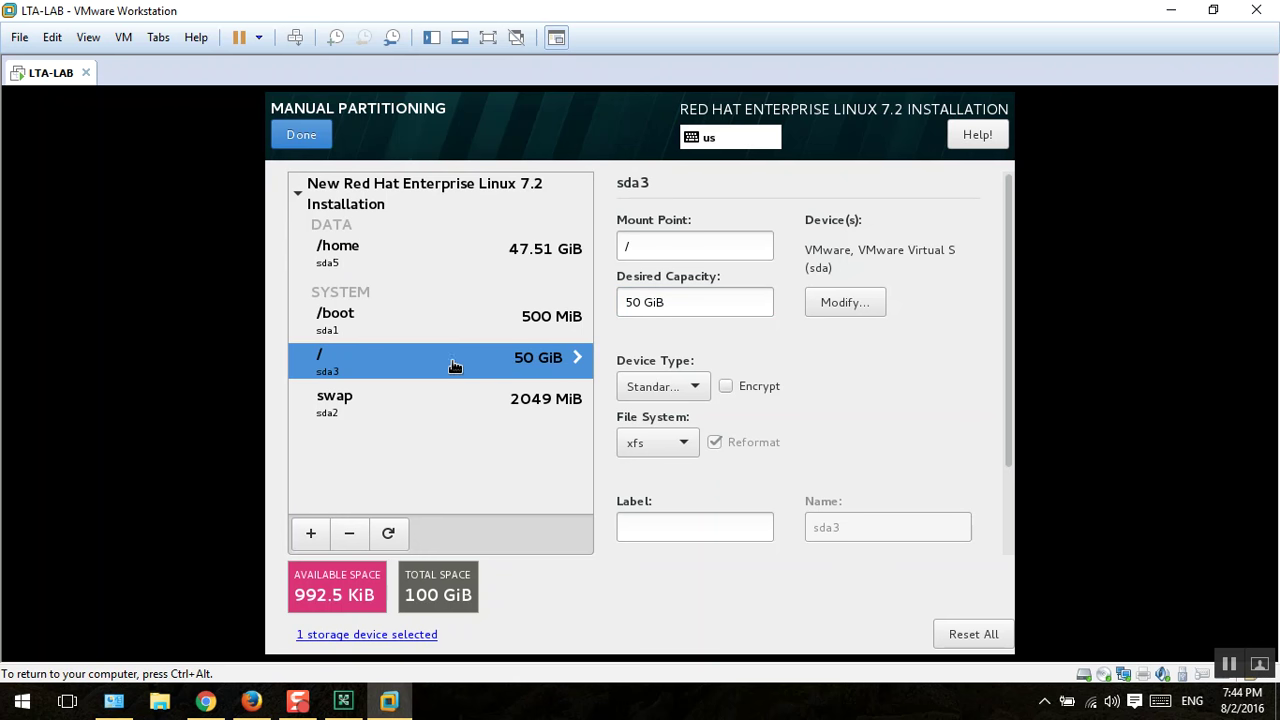
pyautogui.click(355, 330)
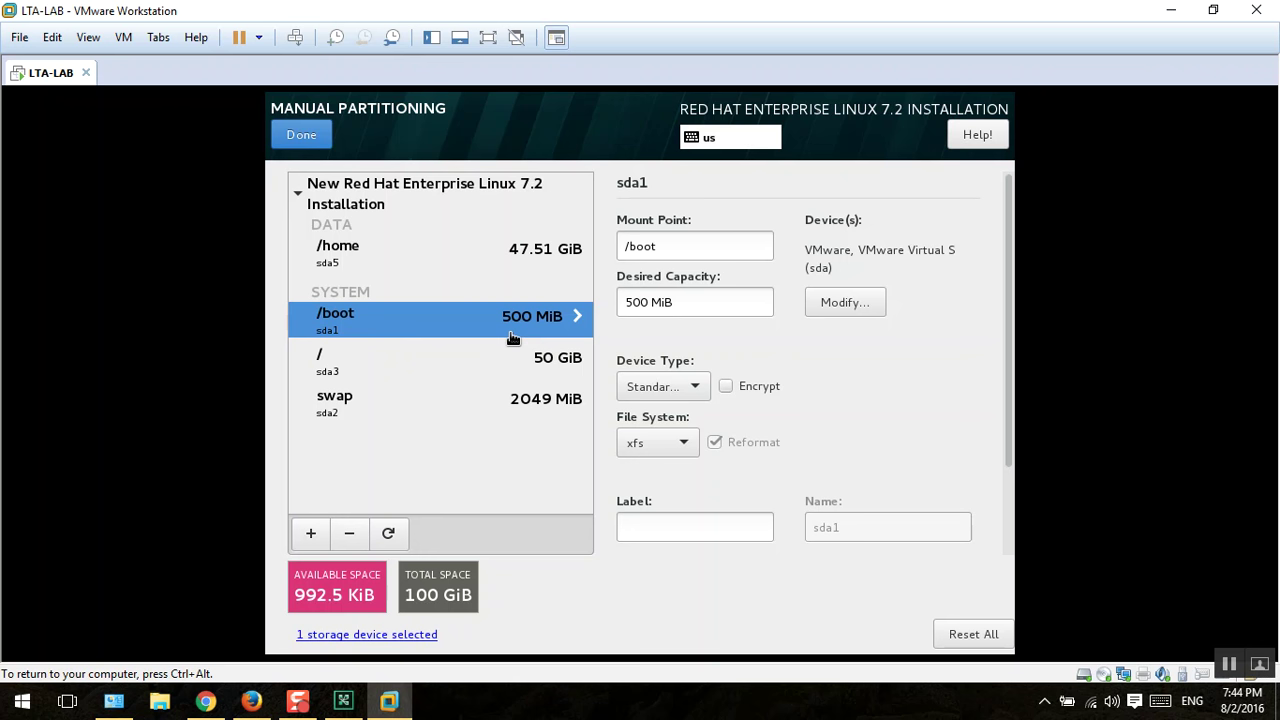
pyautogui.click(545, 399)
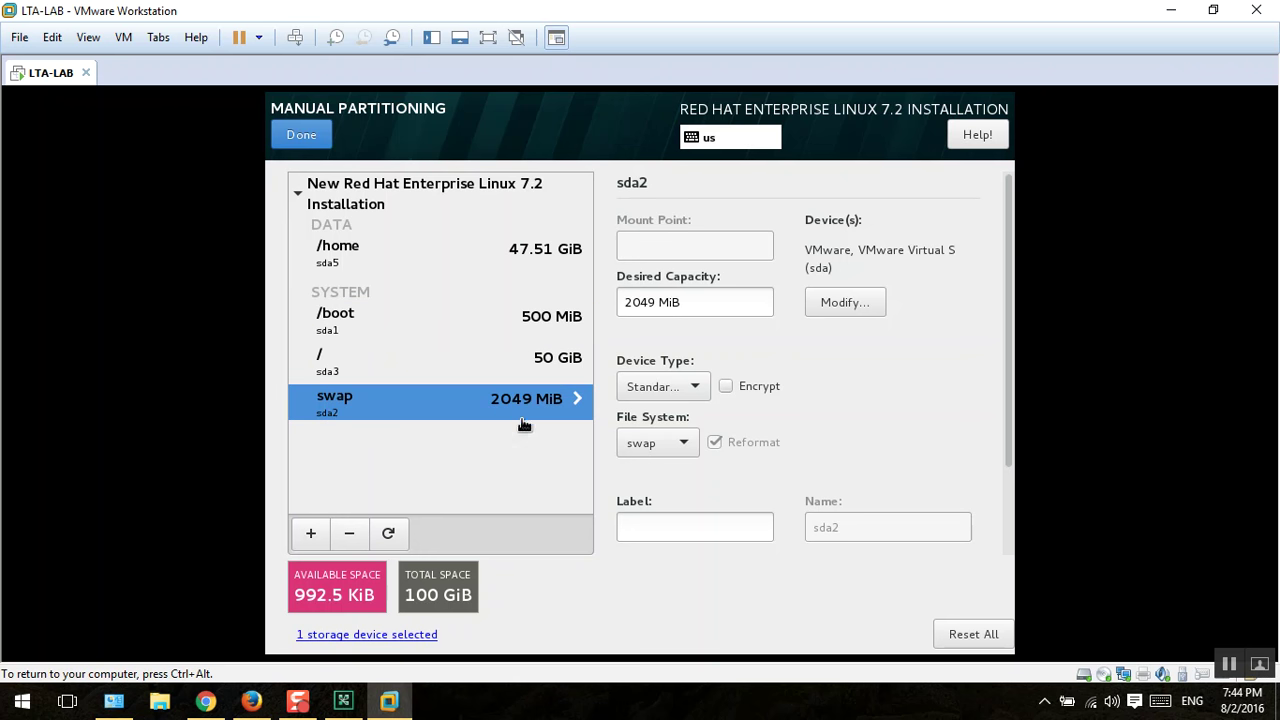
pyautogui.click(455, 358)
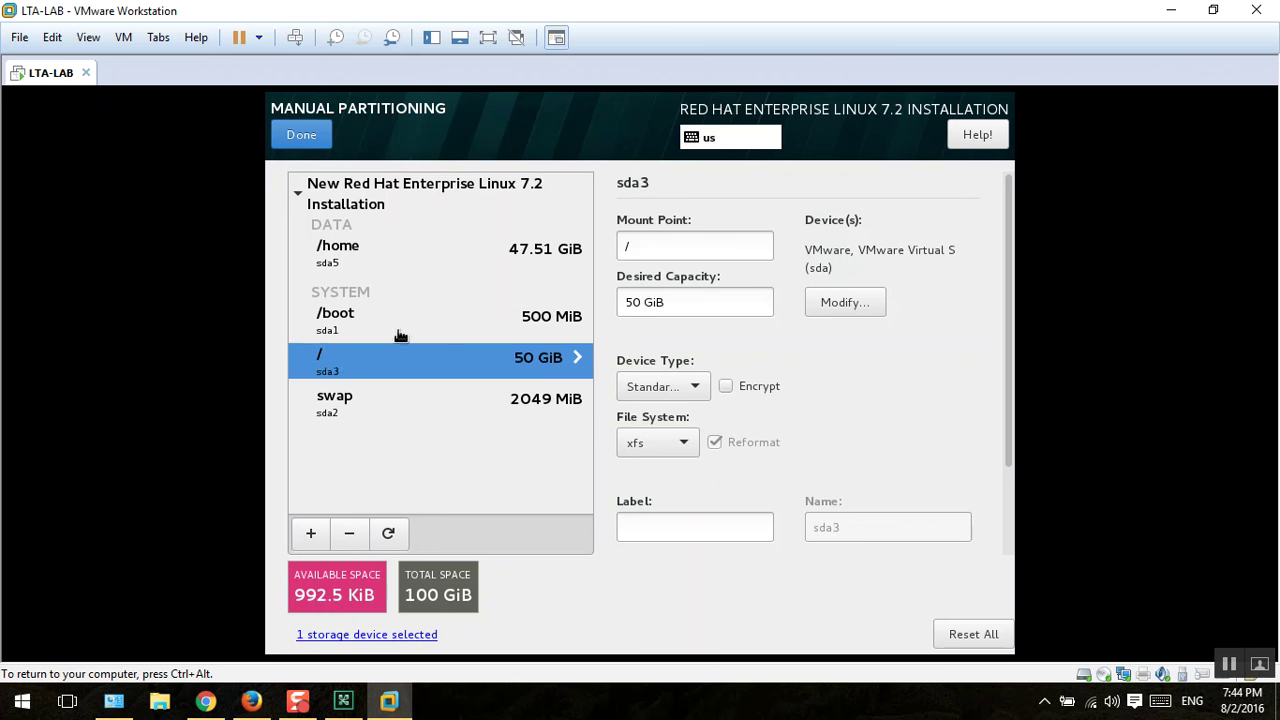
pyautogui.click(392, 322)
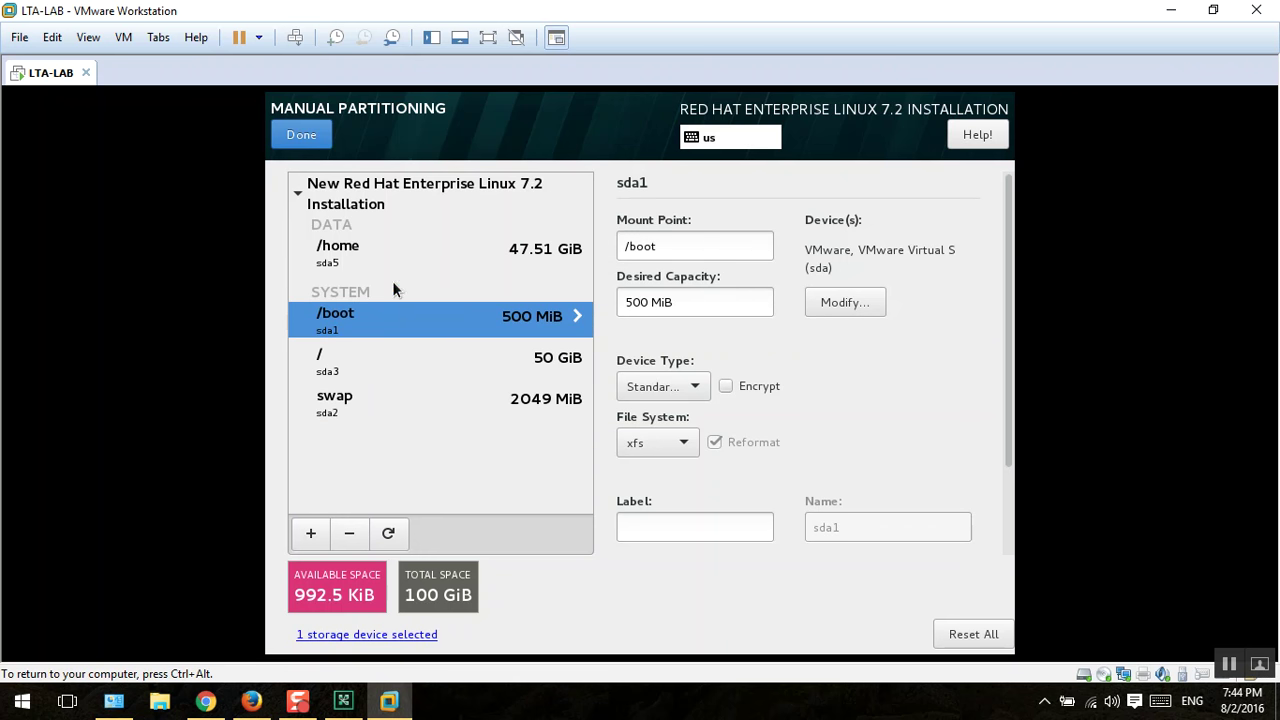
pyautogui.click(345, 260)
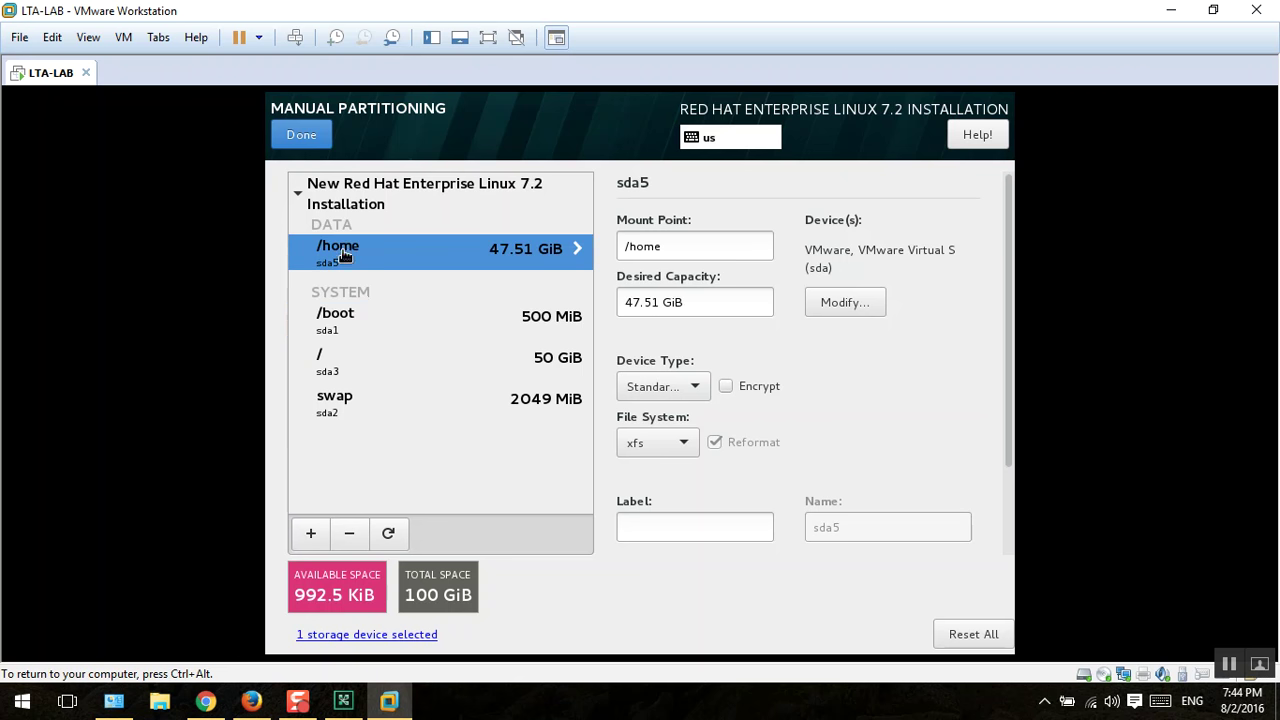
# Step: Rescan the disks, discarding the layout so sda shows 100 GiB free
pyautogui.click(393, 534)
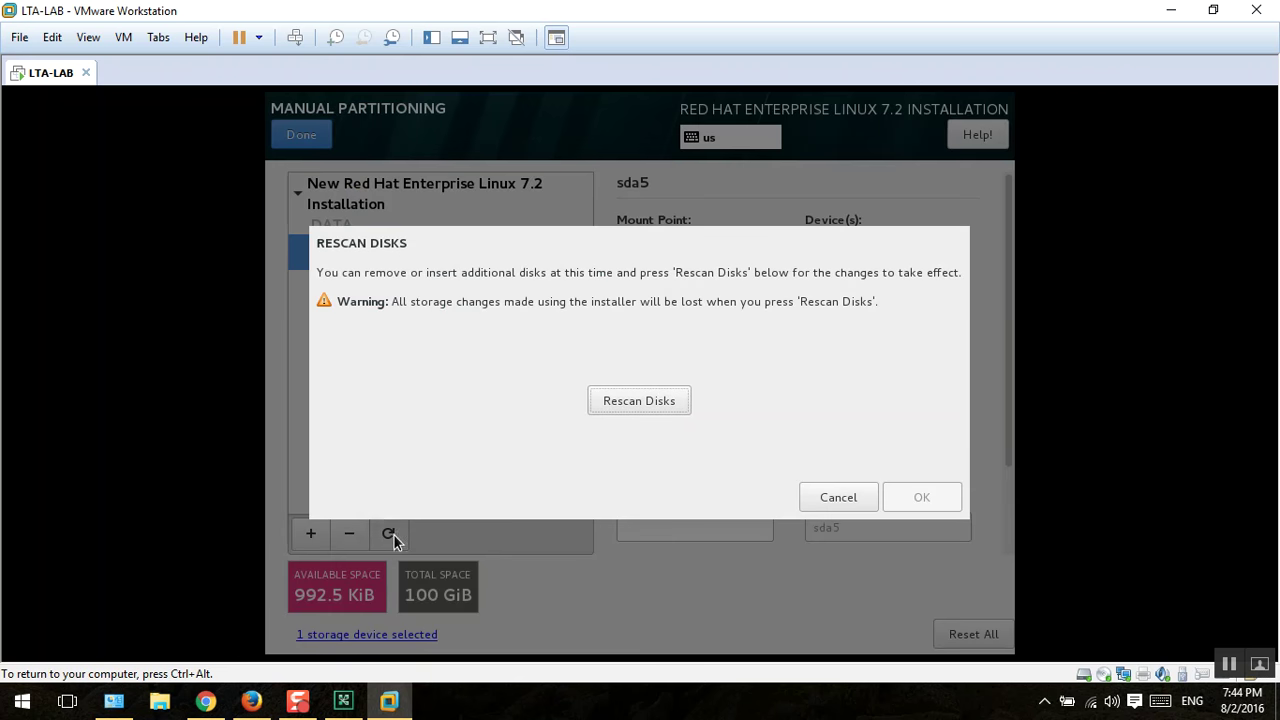
pyautogui.click(637, 405)
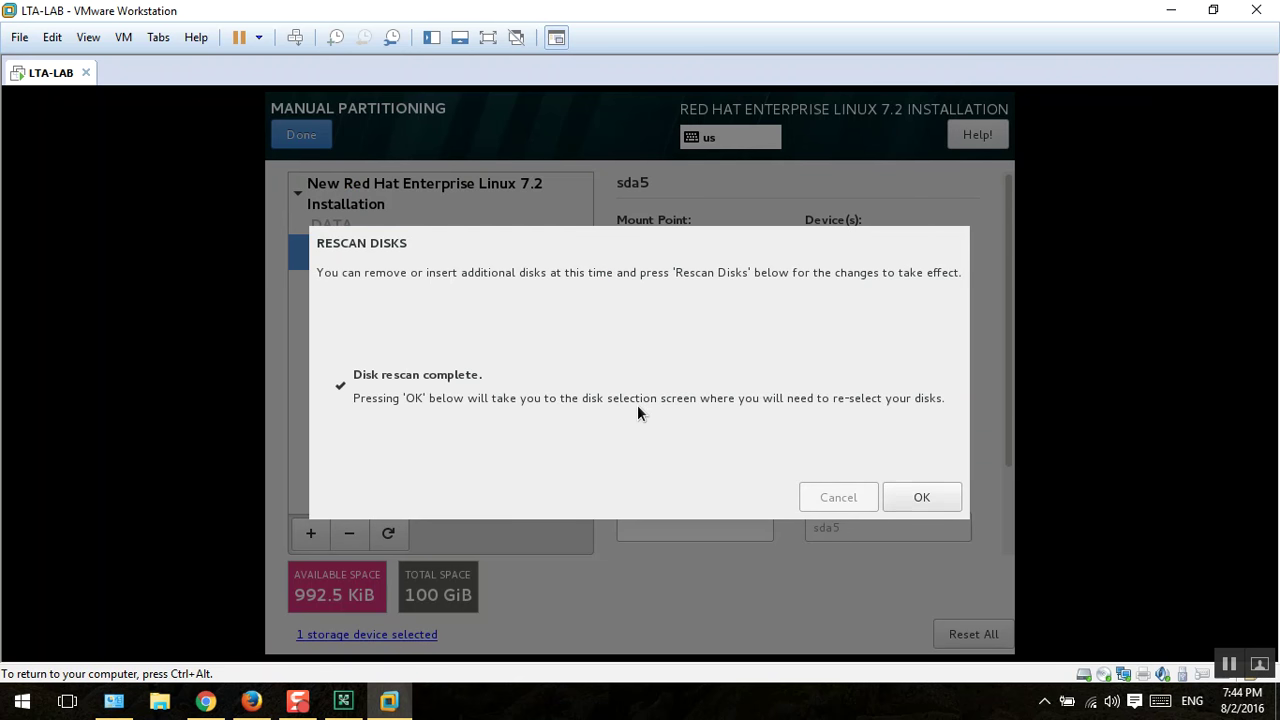
pyautogui.click(909, 500)
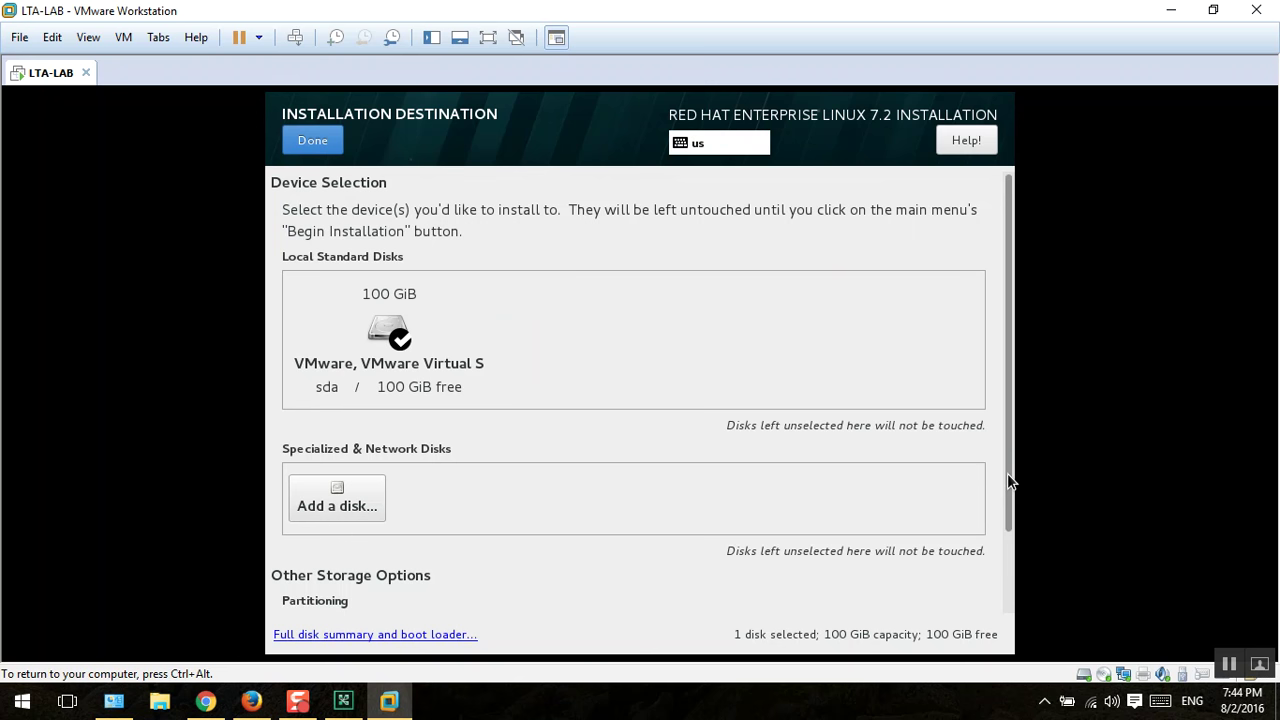
pyautogui.moveTo(1007, 473); pyautogui.dragTo(1011, 606)
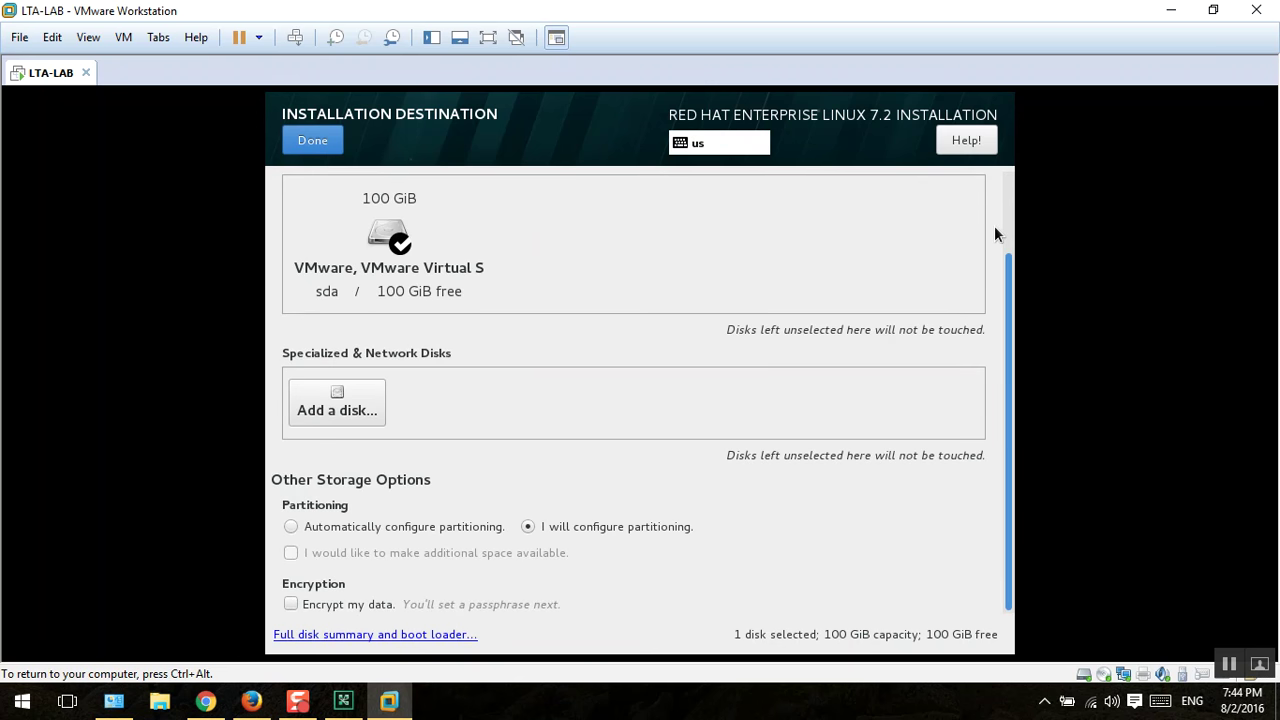
pyautogui.scroll(3, 994, 234)
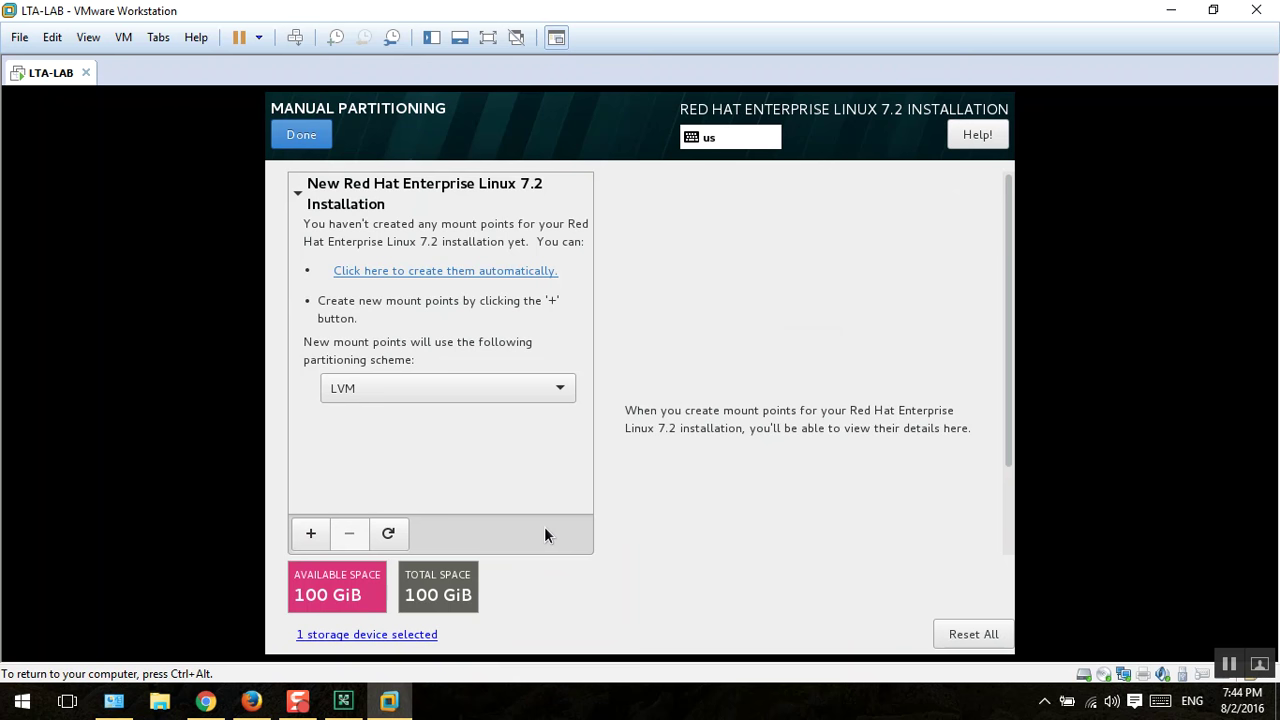
# Step: Keep LVM as the partitioning scheme and create the mount points automatically
pyautogui.click(404, 387)
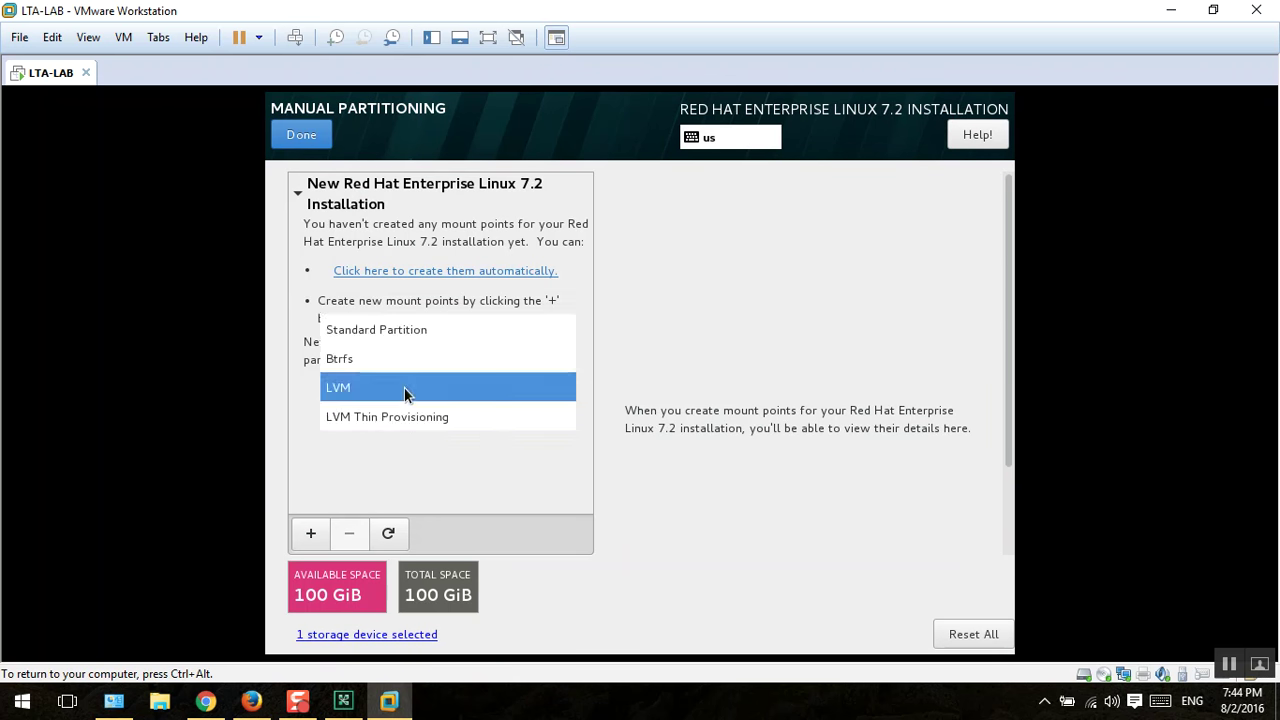
pyautogui.click(404, 387)
pyautogui.click(428, 272)
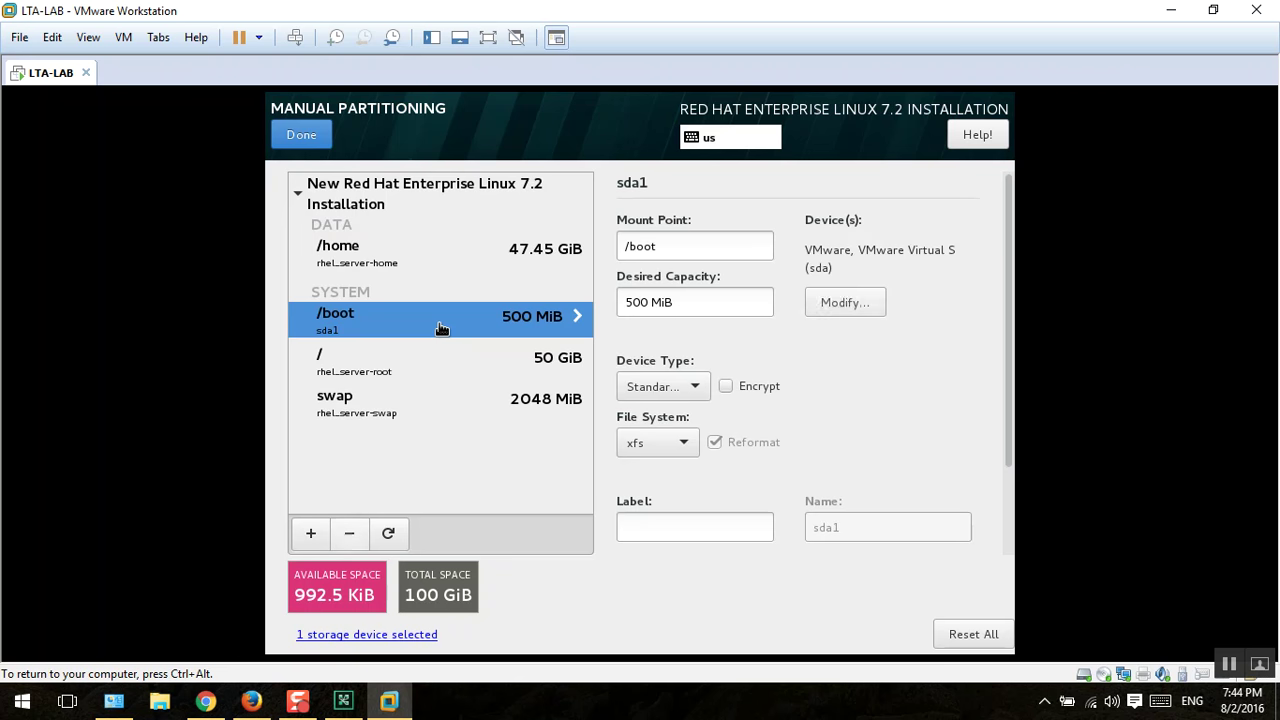
# Step: Check the /home, /boot, / and swap volumes, then finish to see the Summary of Changes
pyautogui.click(362, 253)
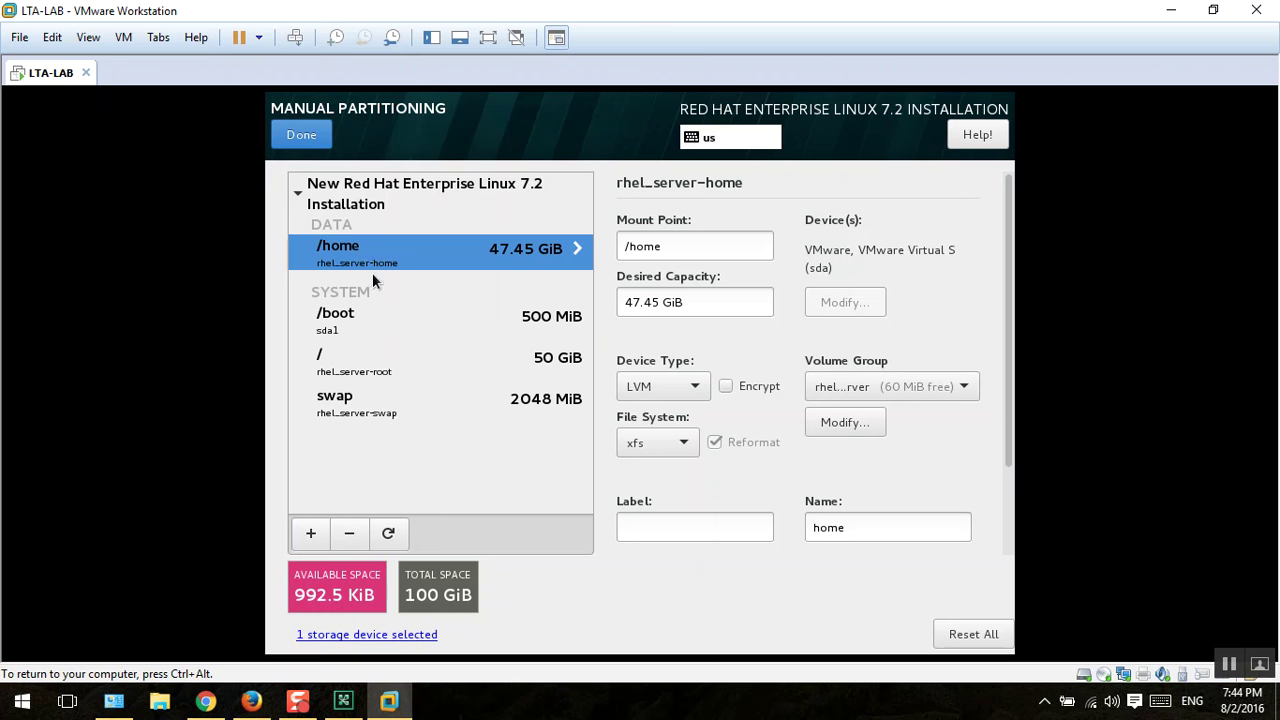
pyautogui.click(373, 315)
pyautogui.click(370, 377)
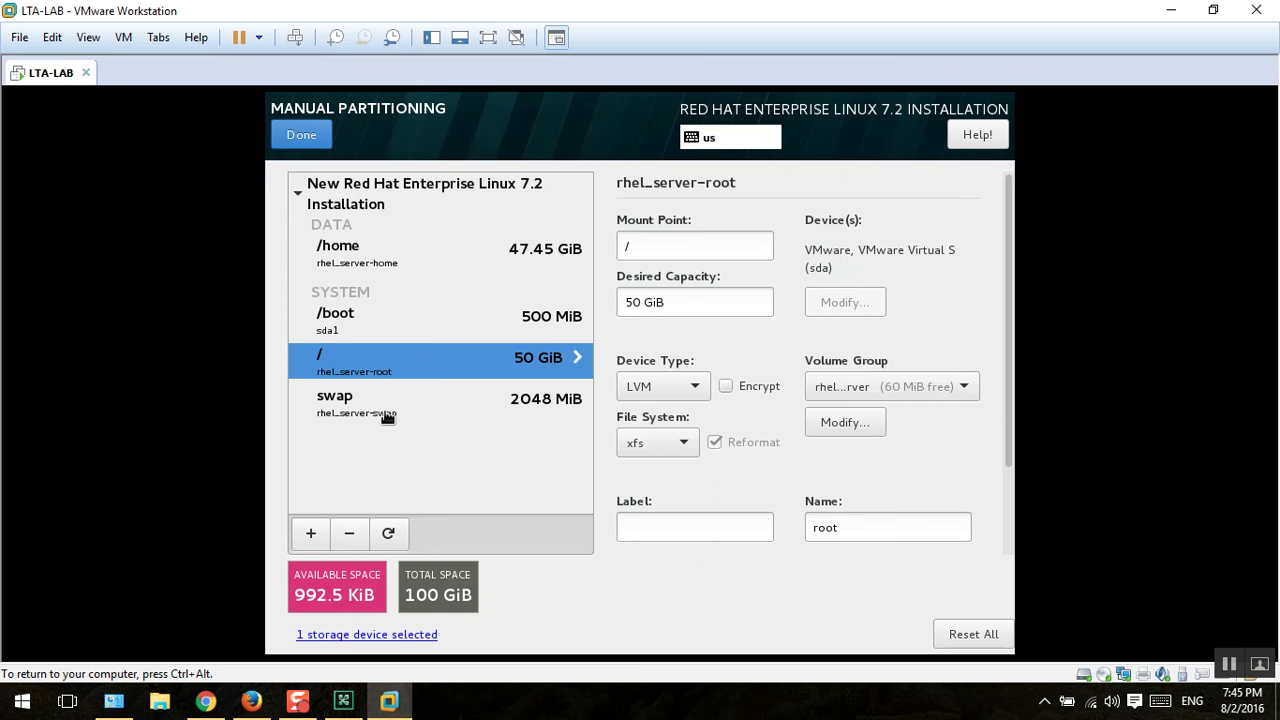
pyautogui.click(383, 415)
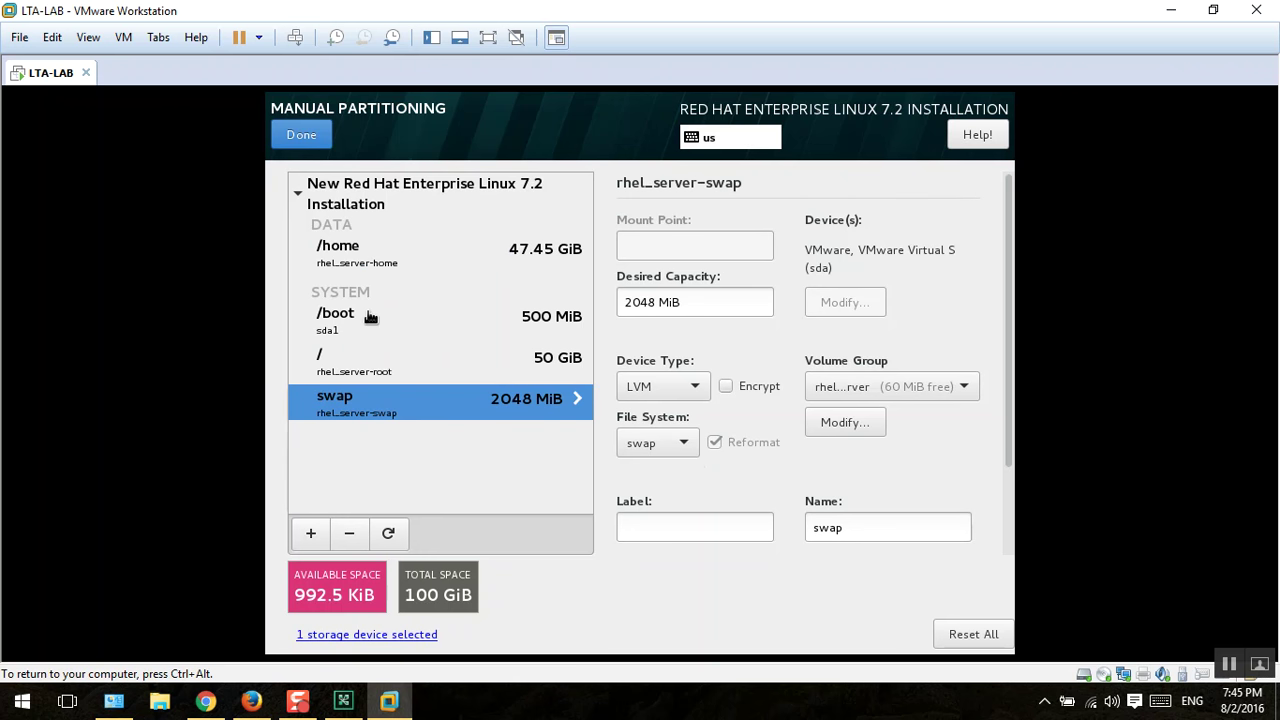
pyautogui.click(352, 262)
pyautogui.click(356, 328)
pyautogui.click(356, 362)
pyautogui.click(352, 405)
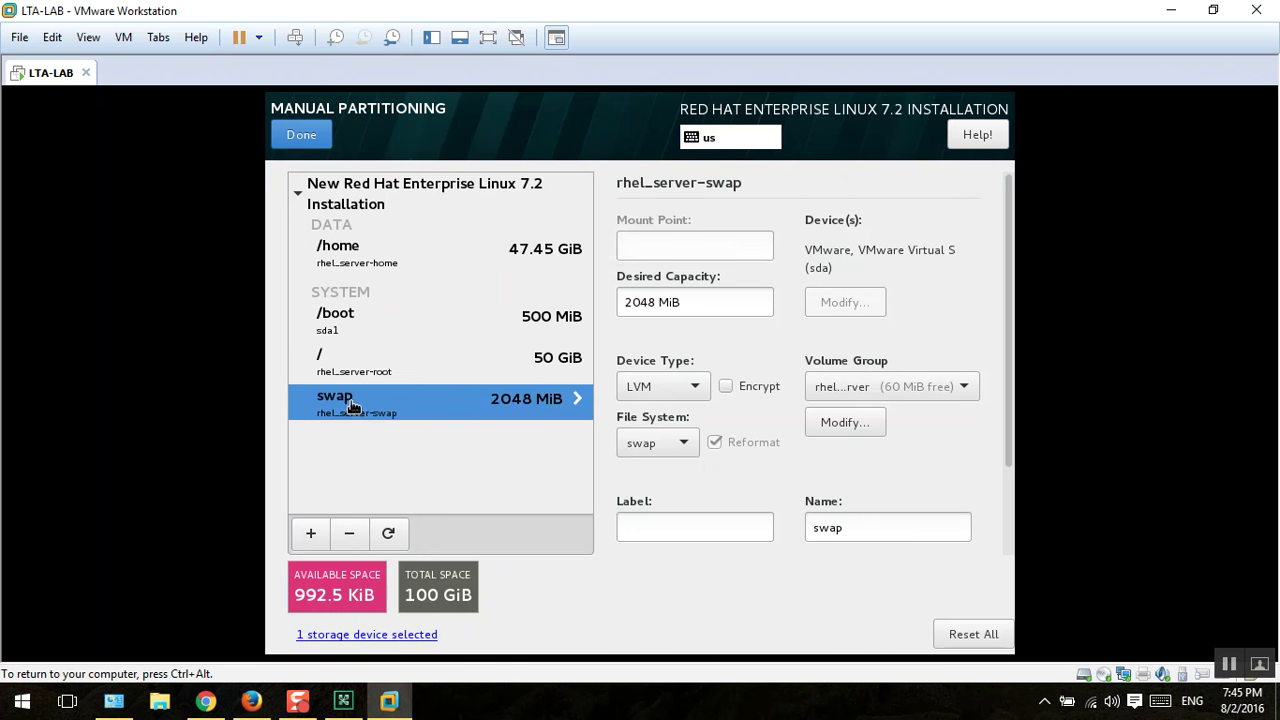
pyautogui.click(540, 360)
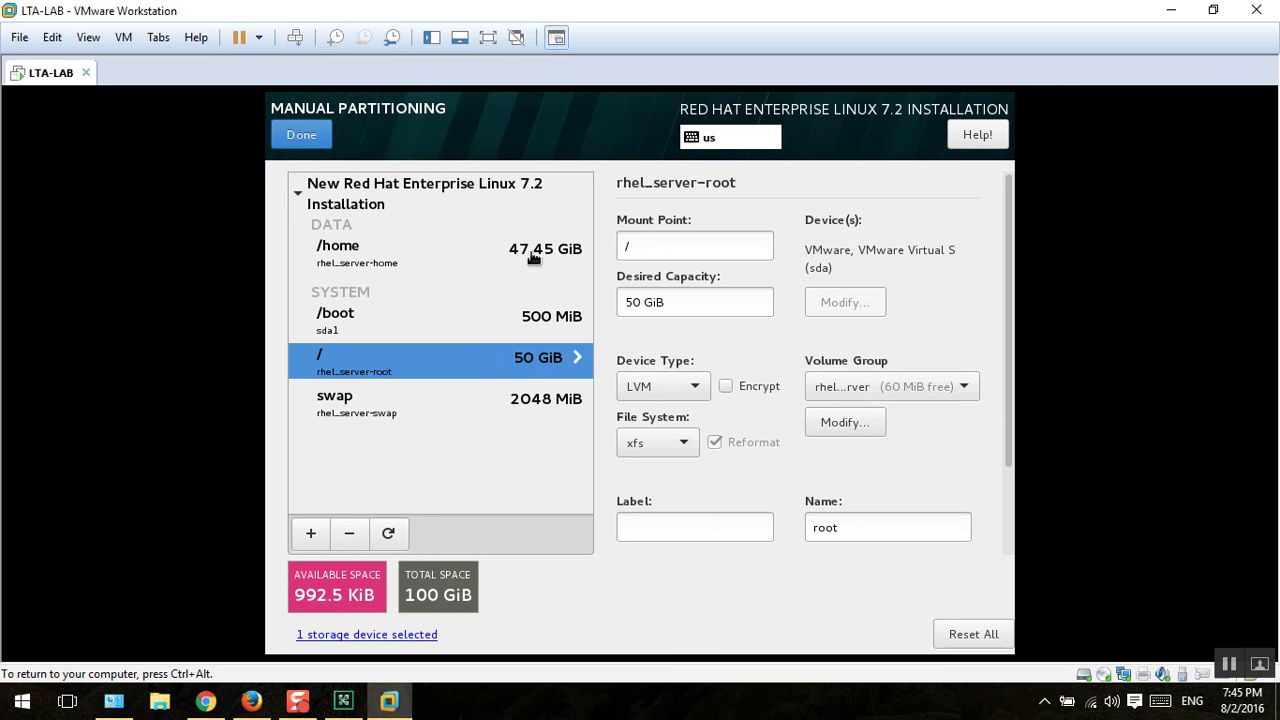
pyautogui.click(343, 330)
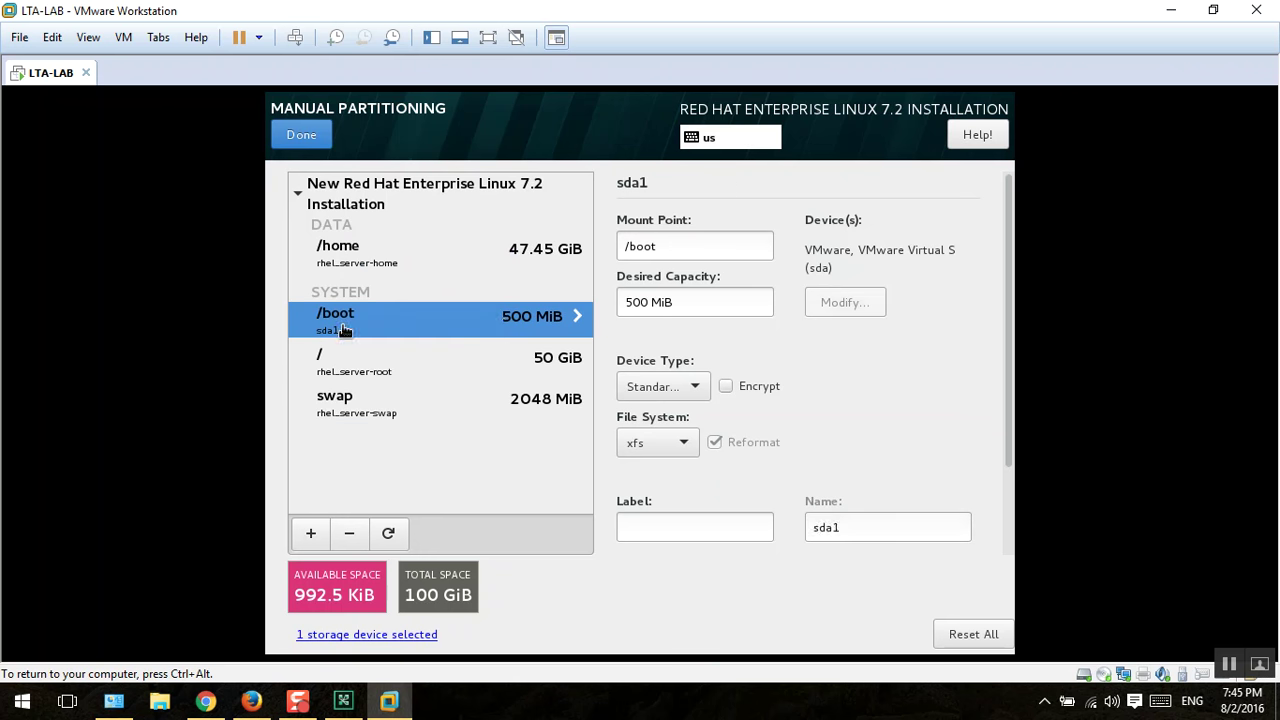
pyautogui.click(440, 257)
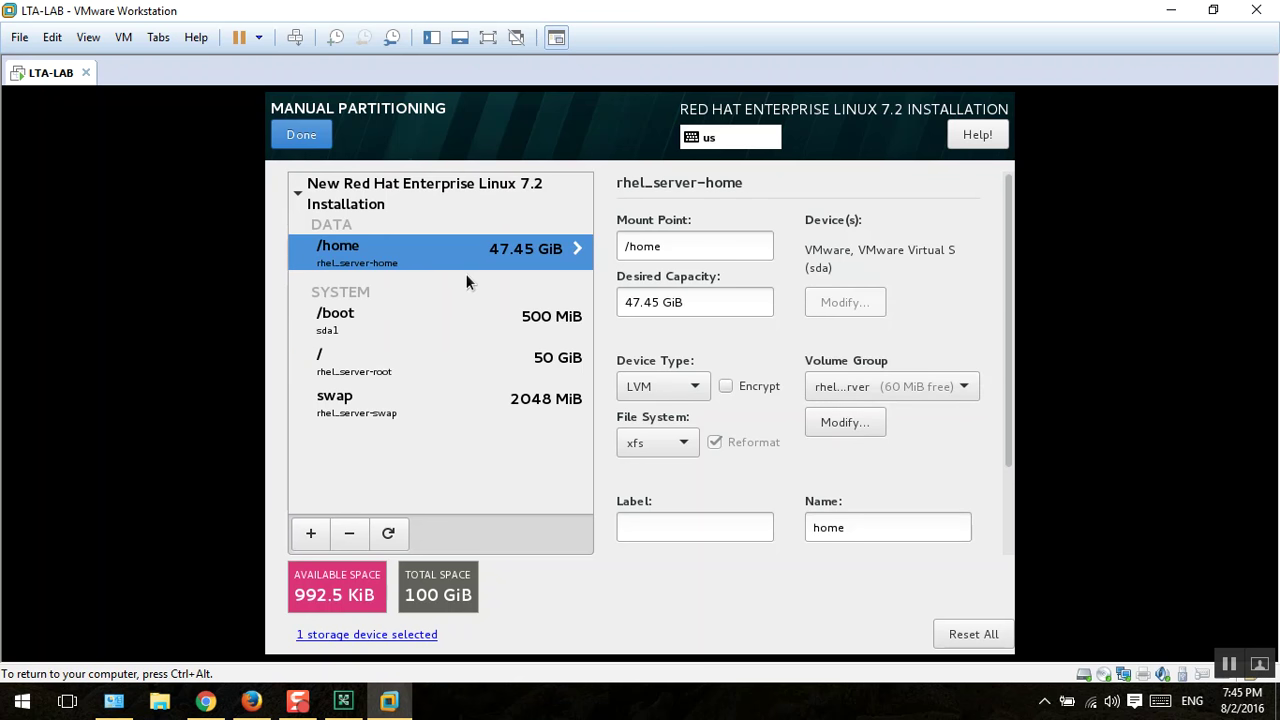
pyautogui.click(293, 144)
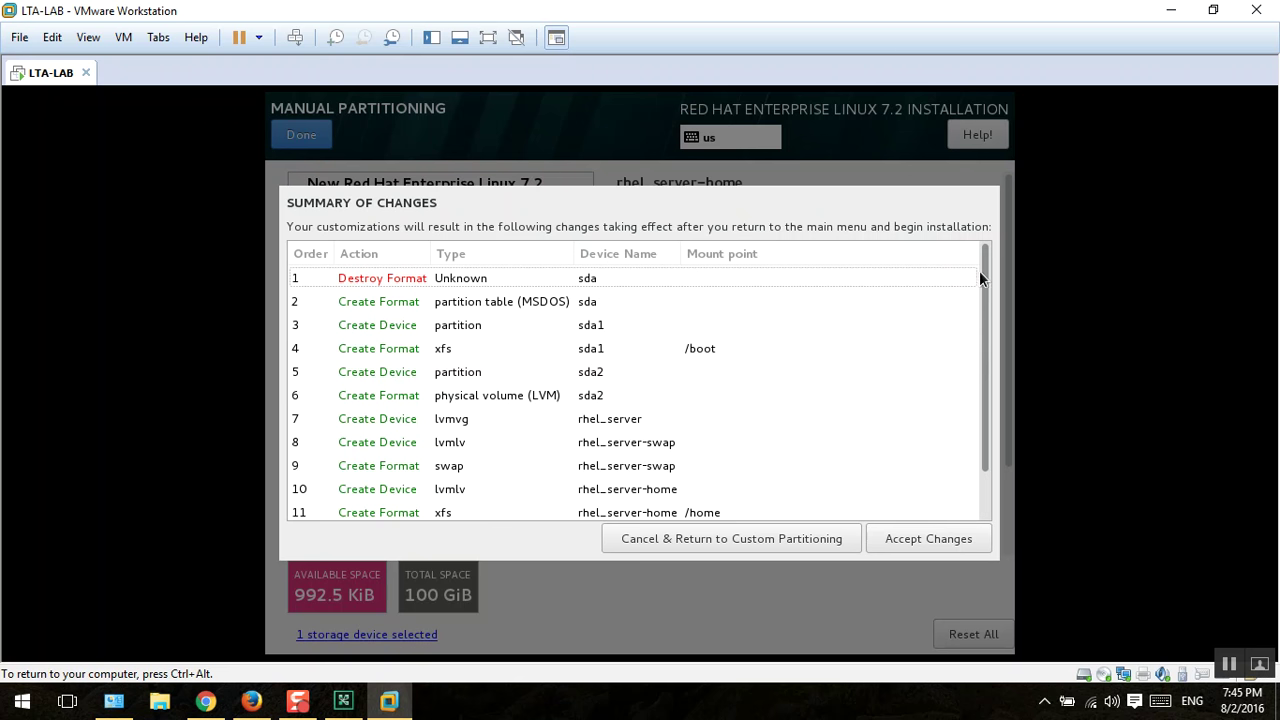
# Step: Review the listed LVM partition changes and accept them
pyautogui.moveTo(980, 279); pyautogui.dragTo(992, 255)
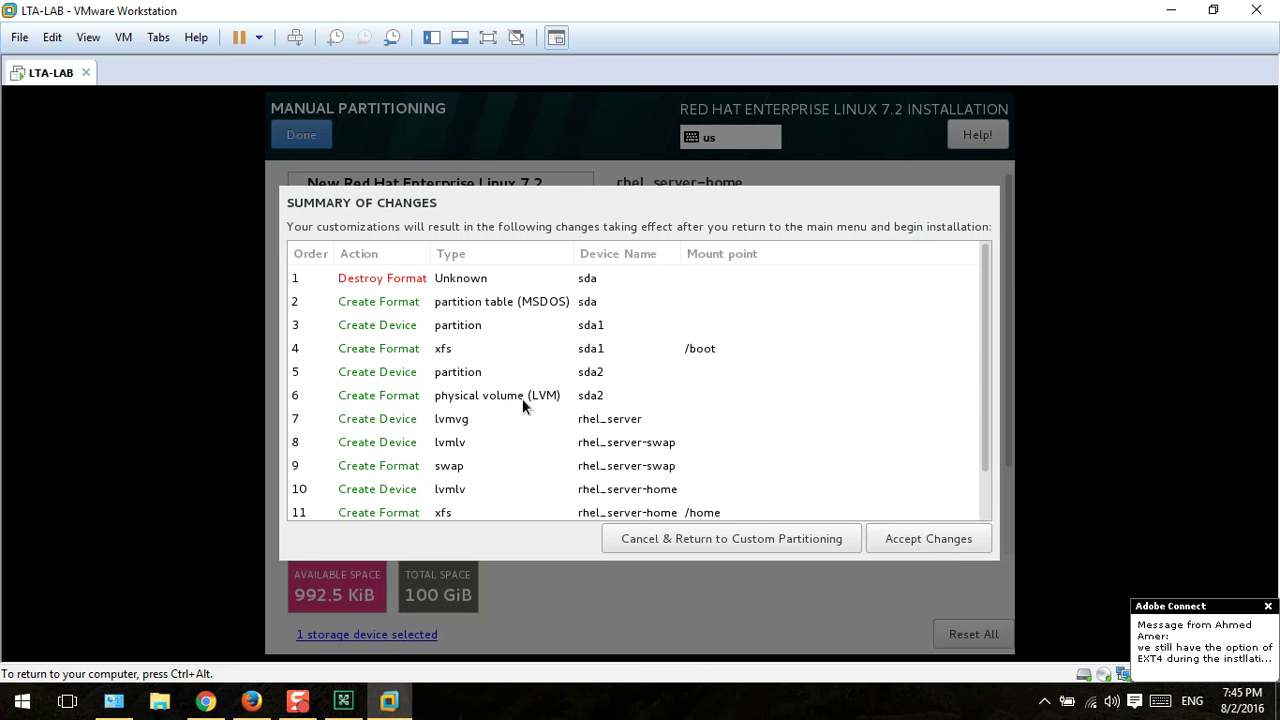
pyautogui.scroll(-1, 753, 360)
pyautogui.scroll(1, 591, 435)
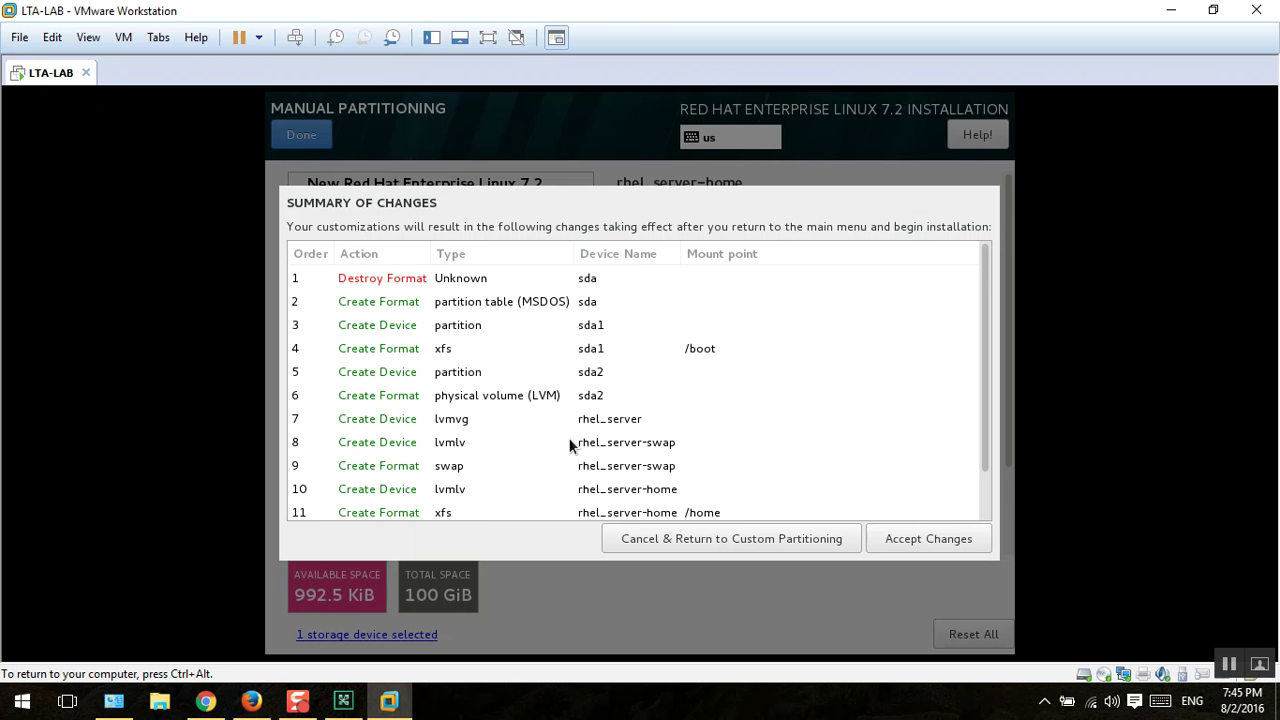
pyautogui.scroll(-1, 552, 442)
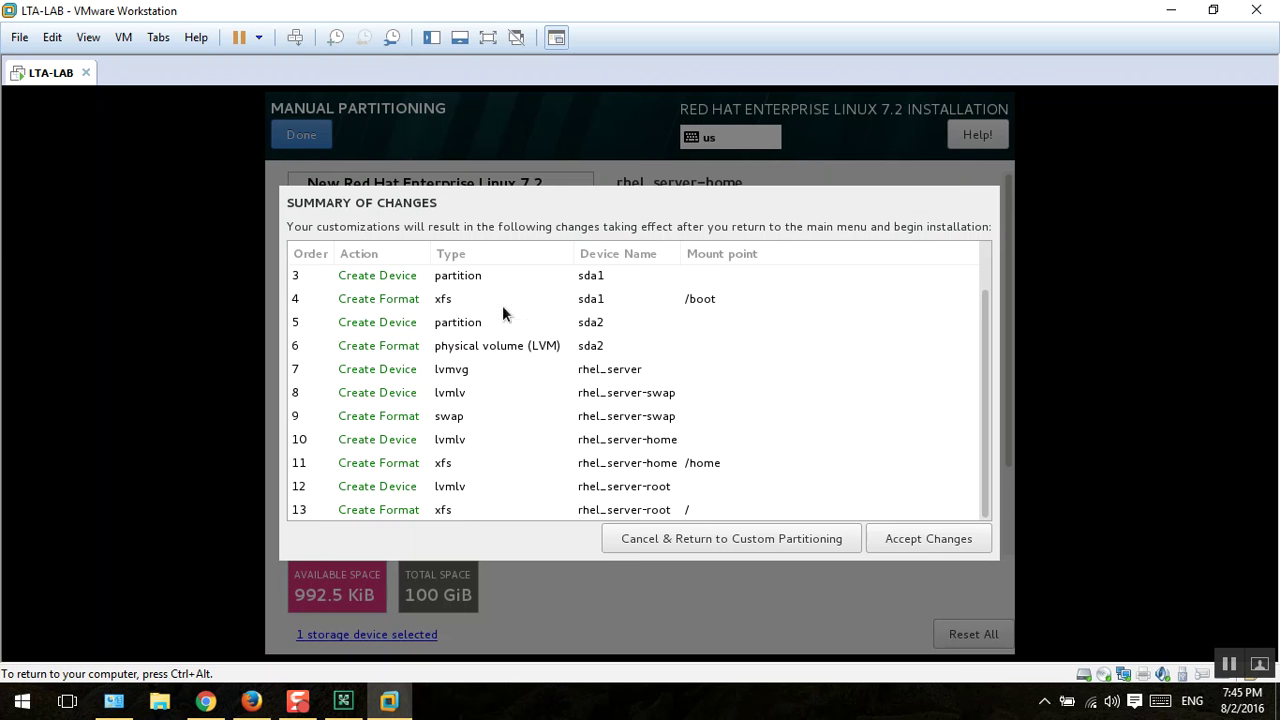
pyautogui.scroll(1, 864, 431)
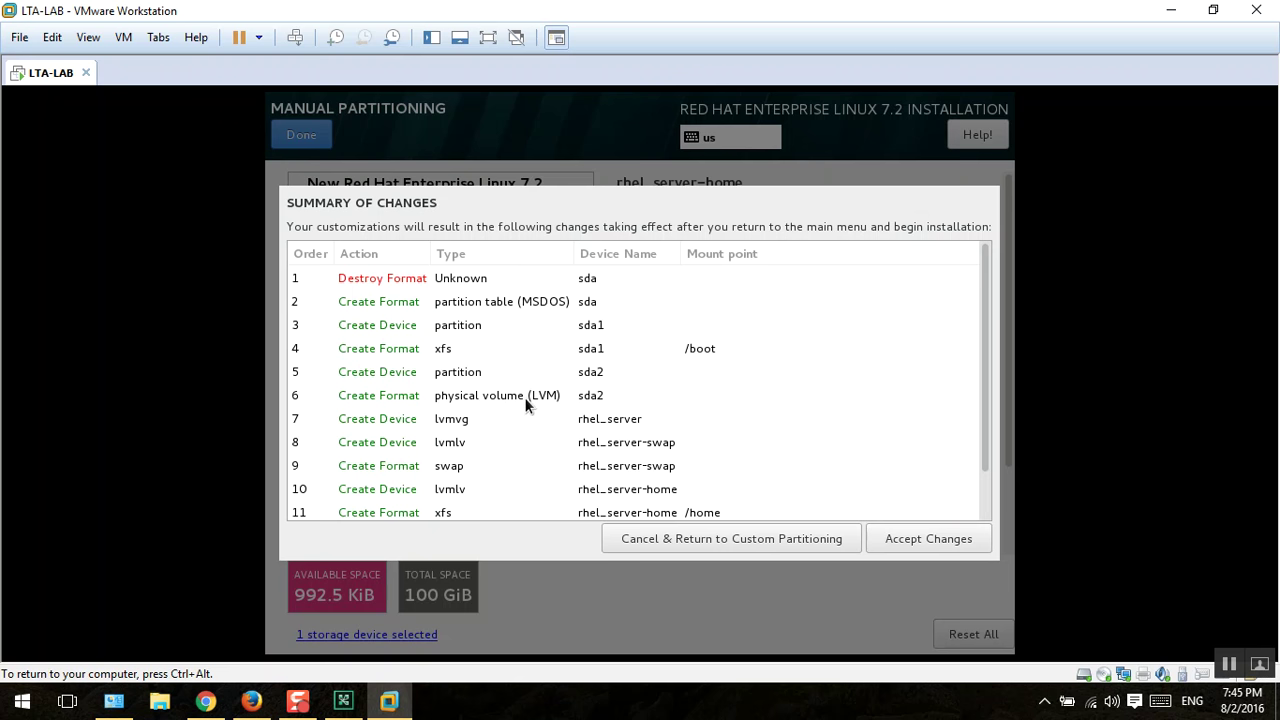
pyautogui.scroll(-1, 510, 360)
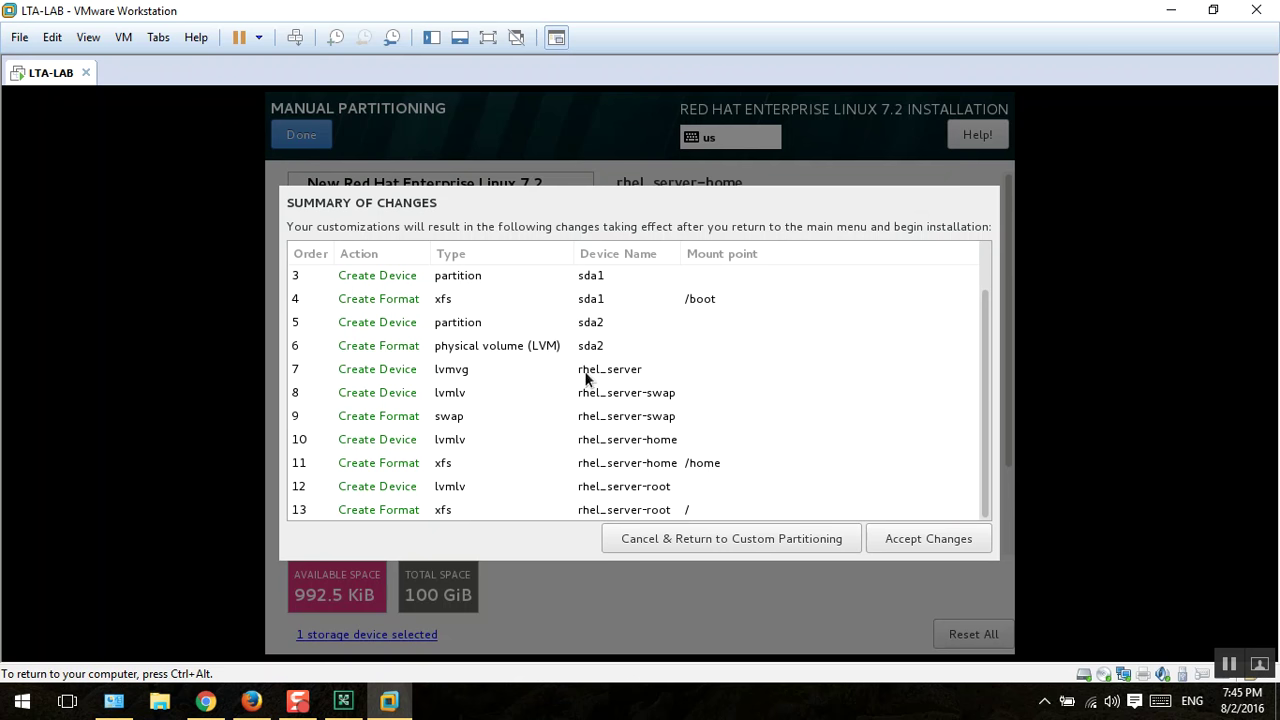
pyautogui.scroll(1, 720, 390)
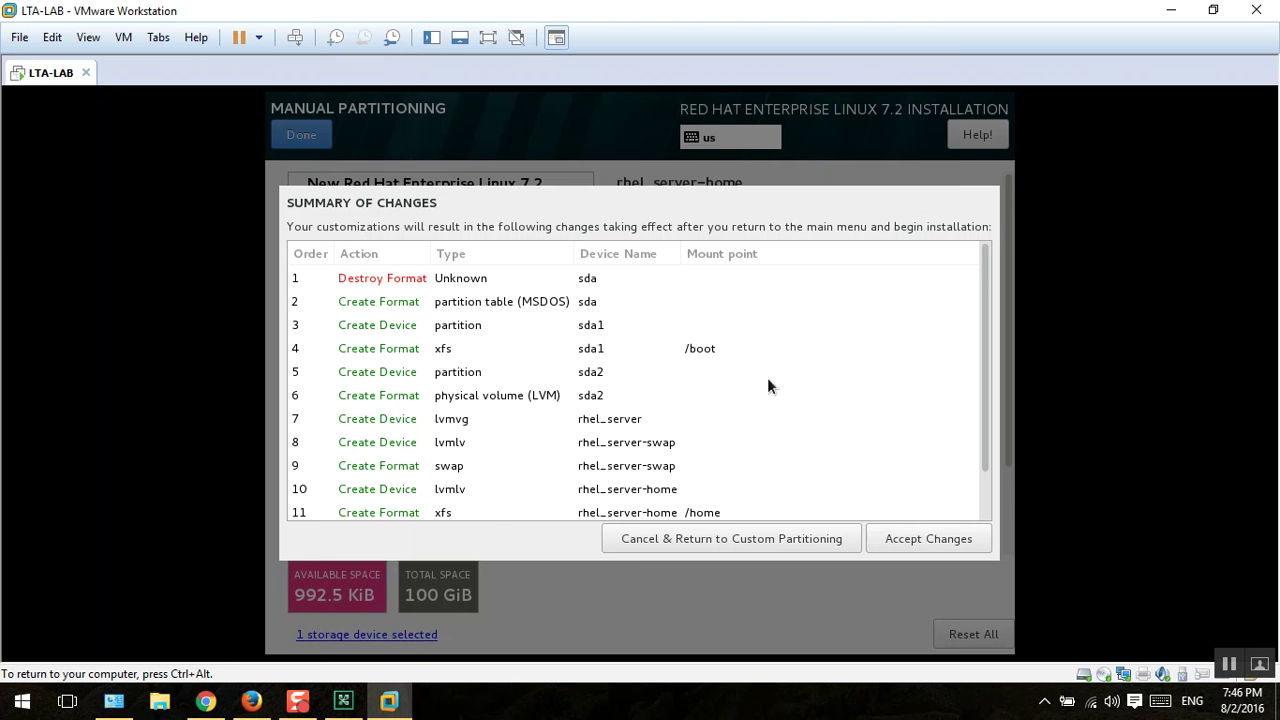
pyautogui.click(950, 538)
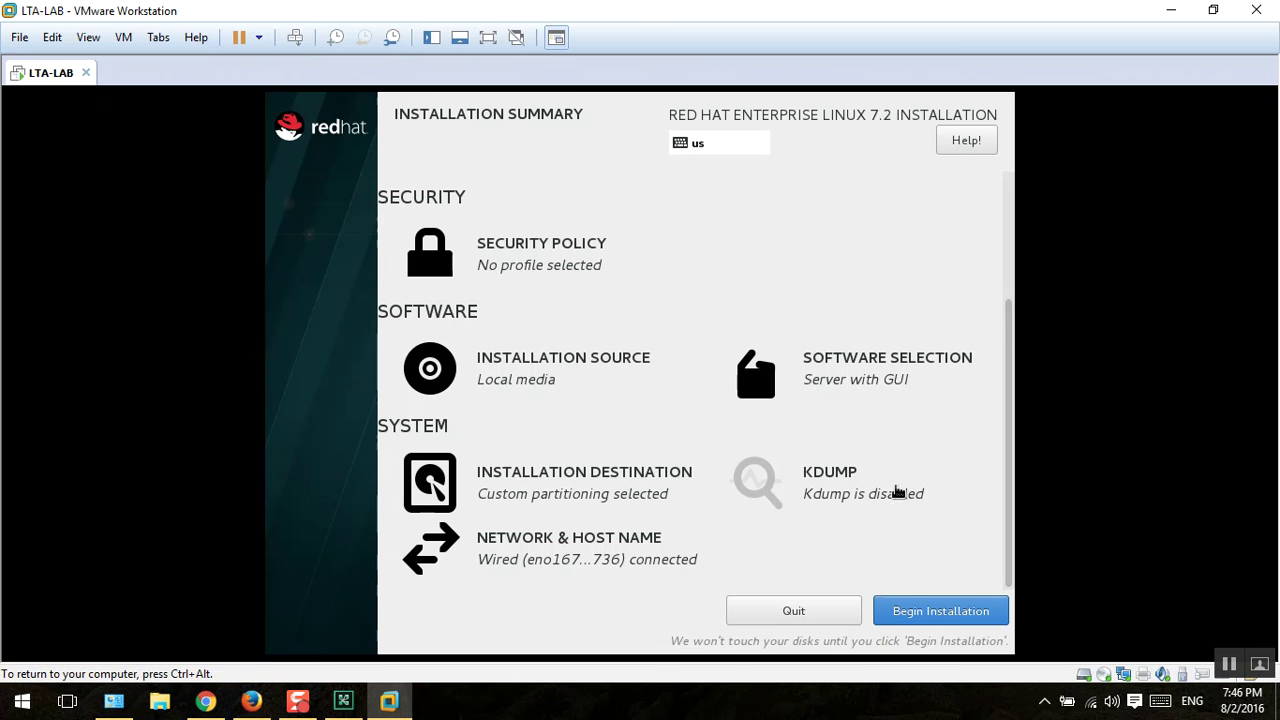
# Step: Open the Security Policy settings from the Installation Summary
pyautogui.scroll(4, 874, 480)
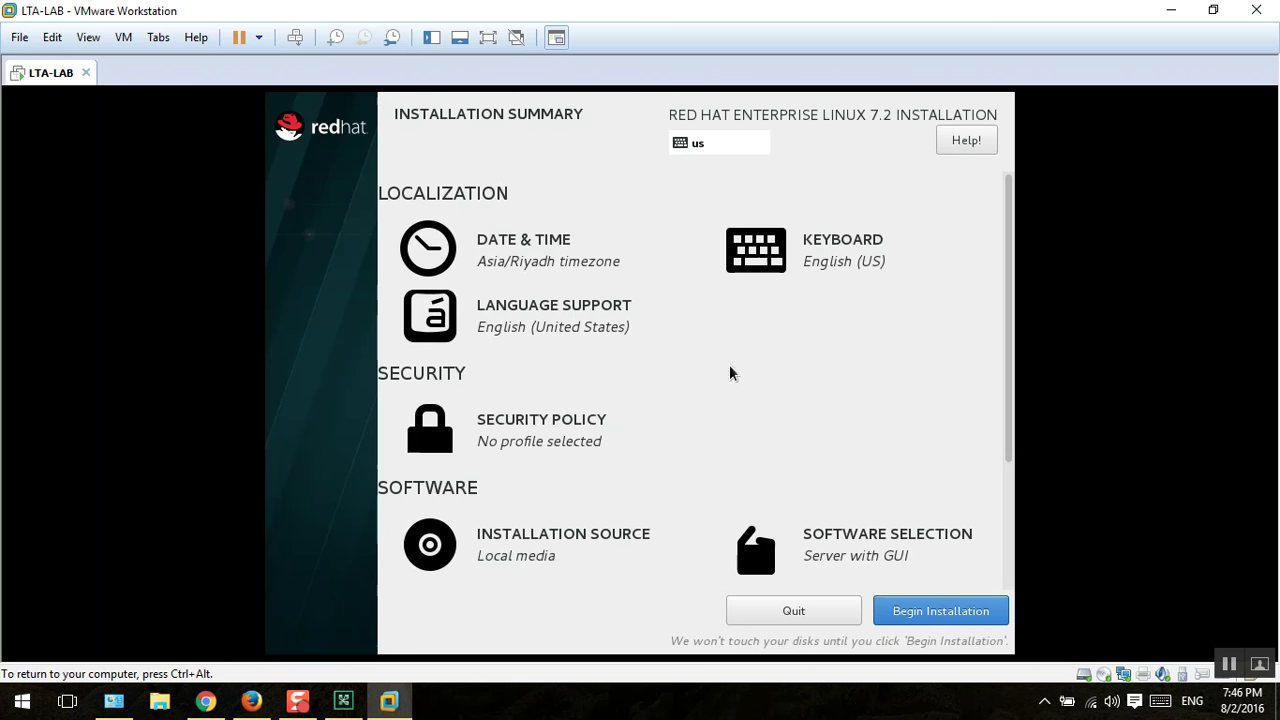
pyautogui.click(518, 428)
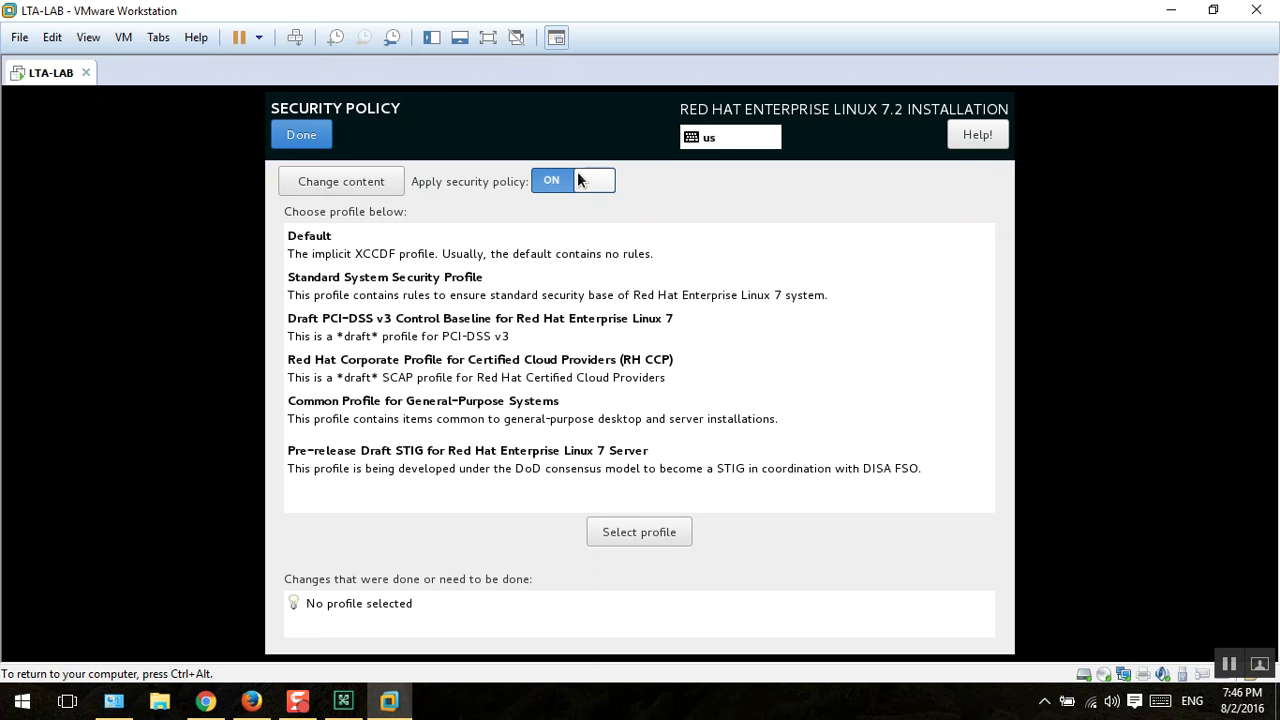
# Step: Switch 'Apply security policy' off and return to the Installation Summary
pyautogui.click(543, 181)
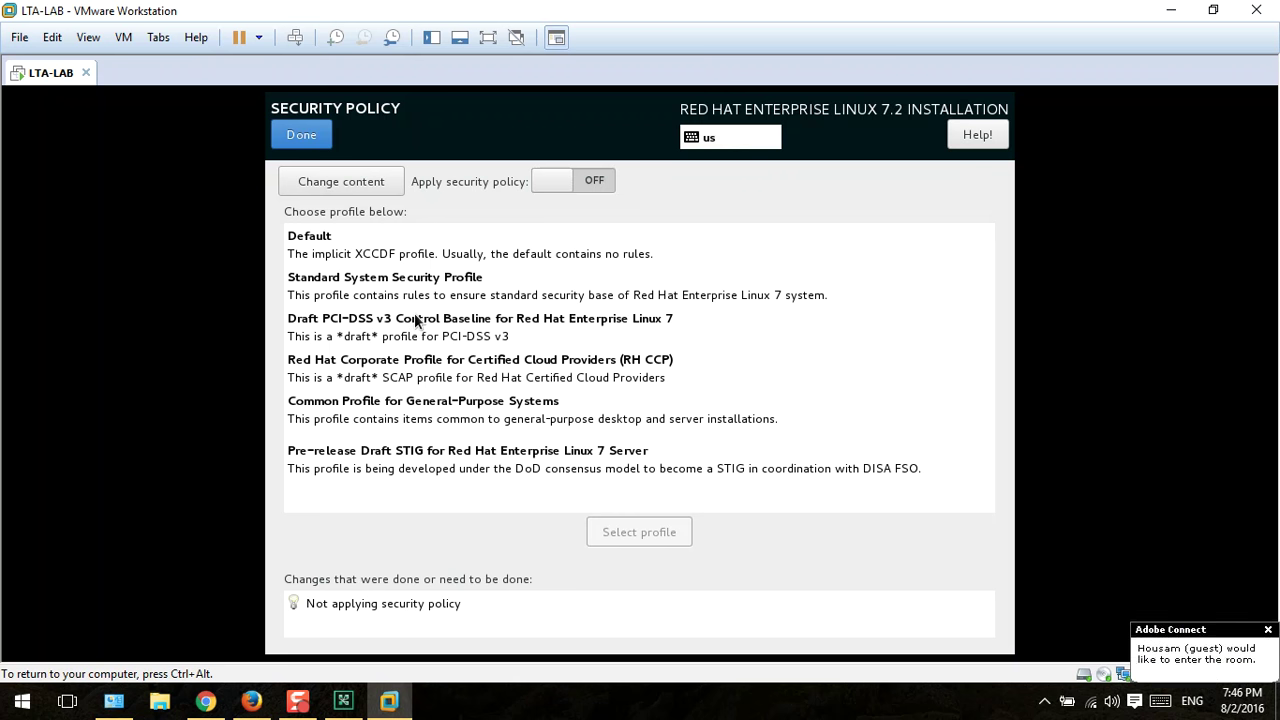
pyautogui.hotkey('ctrl', 'alt')
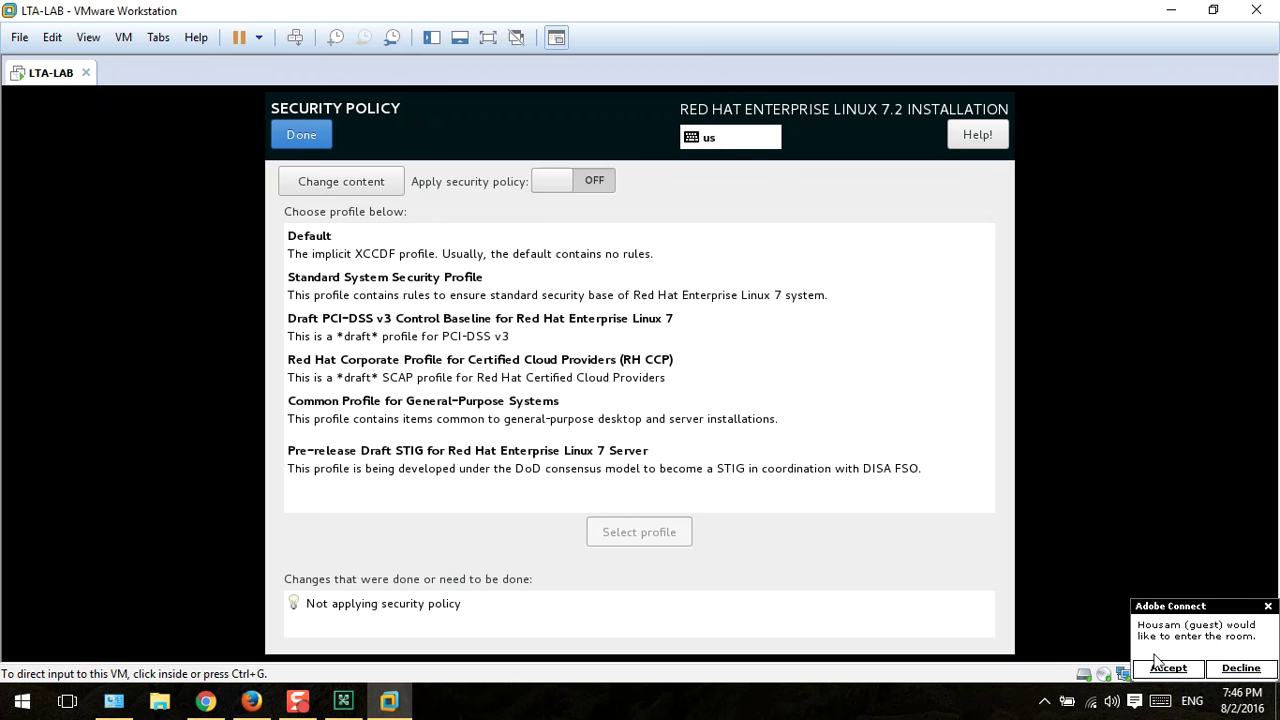
pyautogui.click(1163, 672)
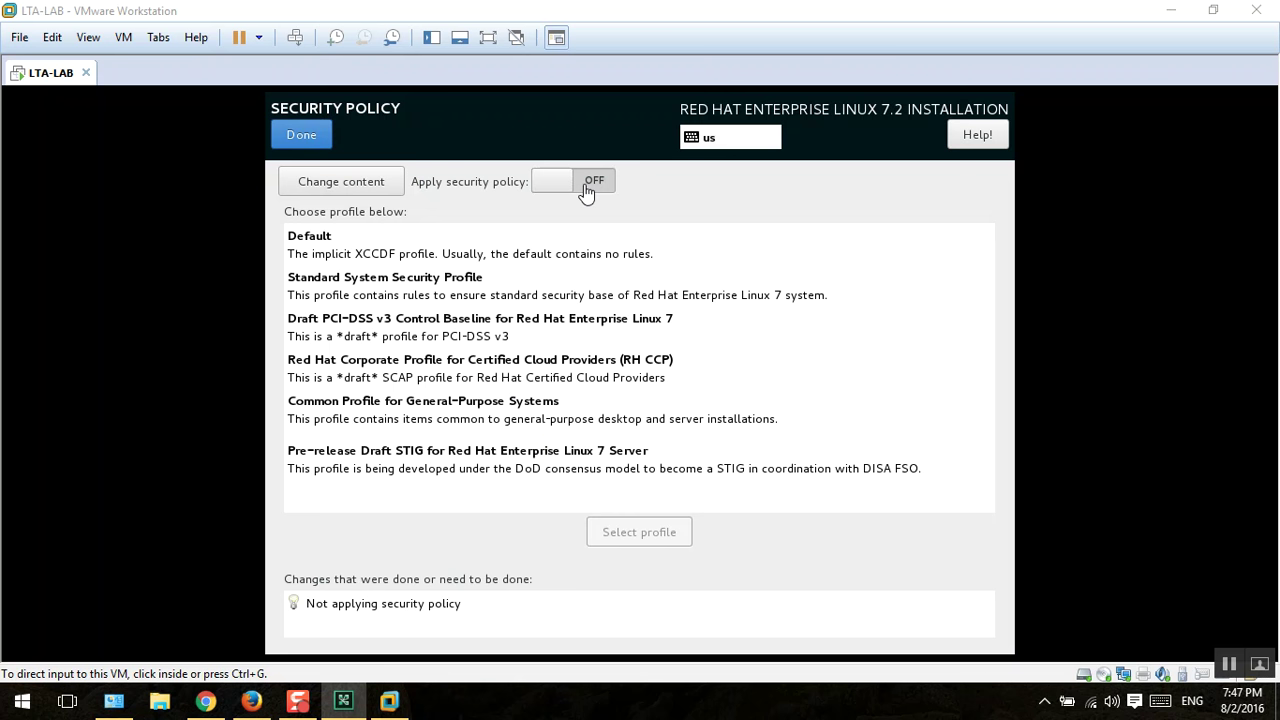
pyautogui.click(304, 133)
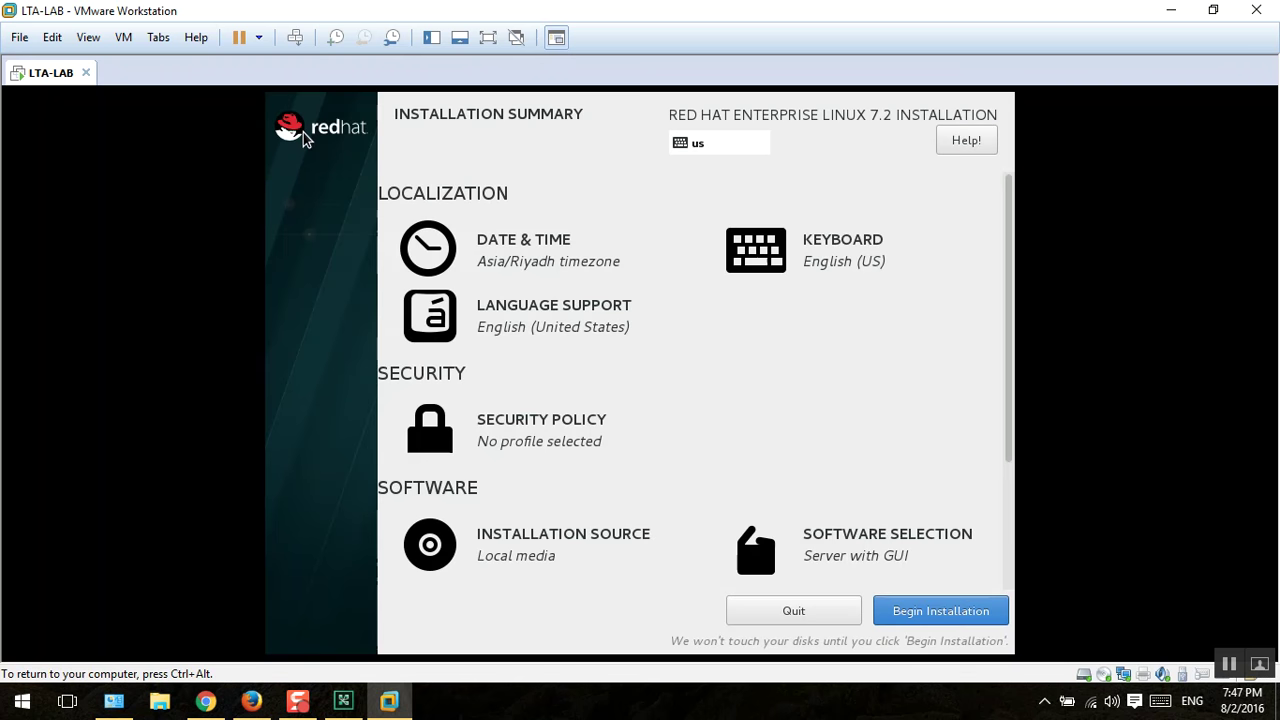
# Step: Review the Installation Summary and begin the RHEL installation
pyautogui.scroll(-2, 885, 517)
pyautogui.scroll(-1, 885, 517)
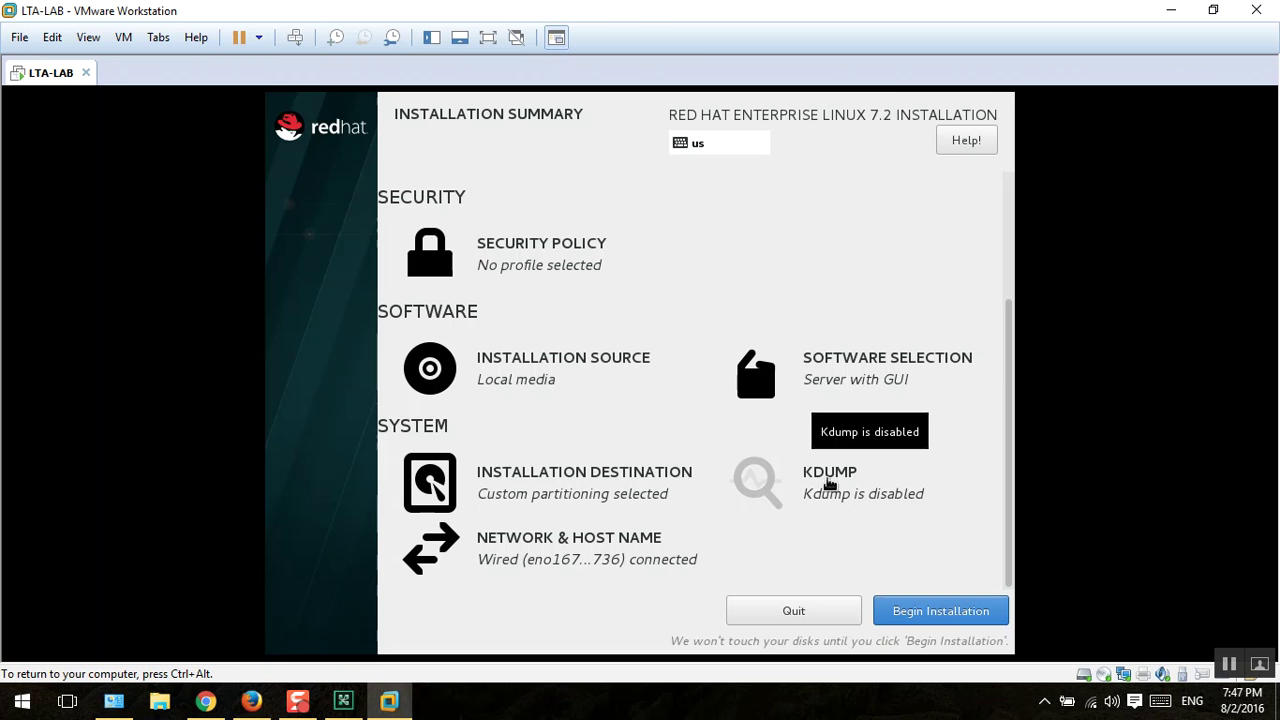
pyautogui.scroll(3, 610, 306)
pyautogui.scroll(-3, 620, 303)
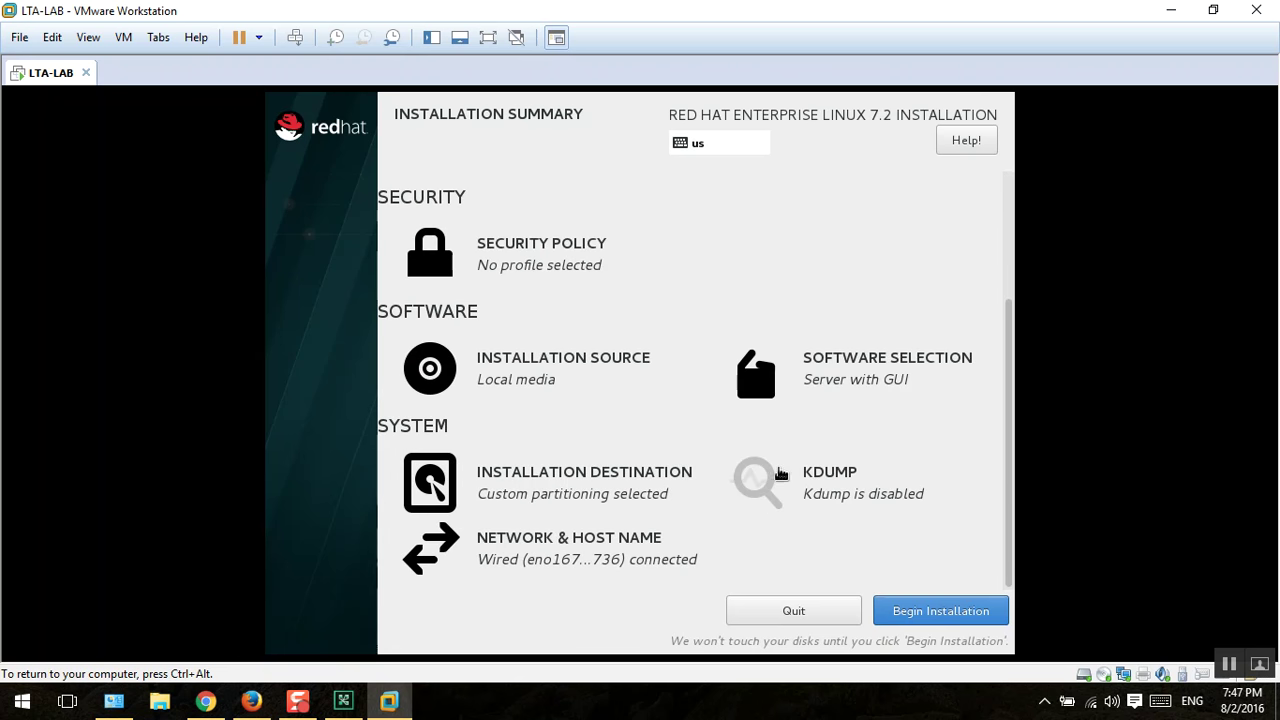
pyautogui.click(932, 612)
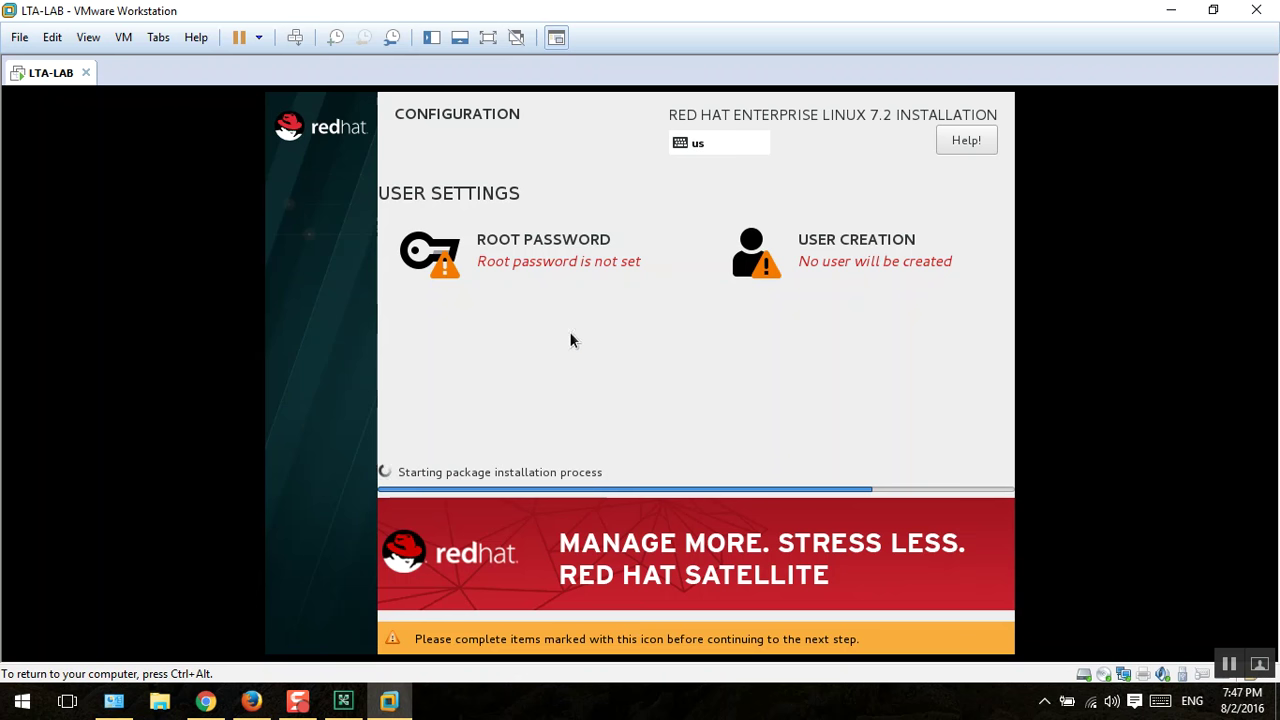
# Step: Enter the new user's full name and user name, and make the user an administrator
pyautogui.click(818, 257)
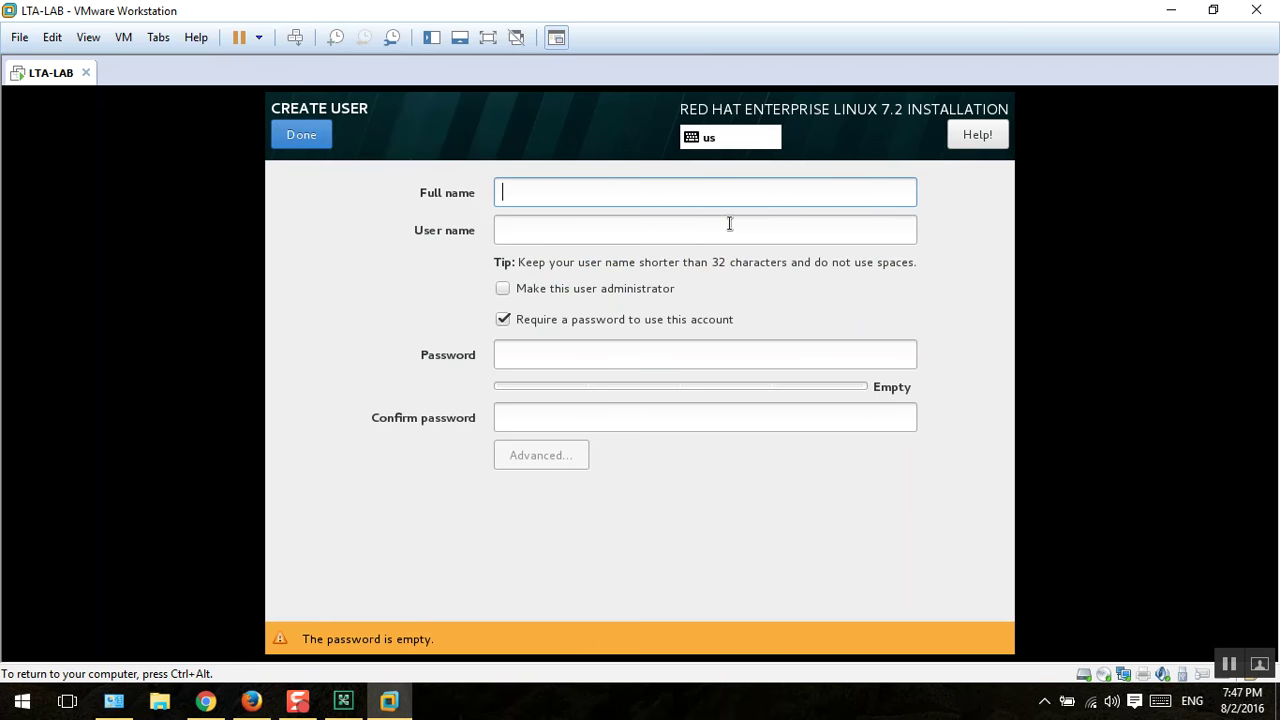
pyautogui.write('Mousta')
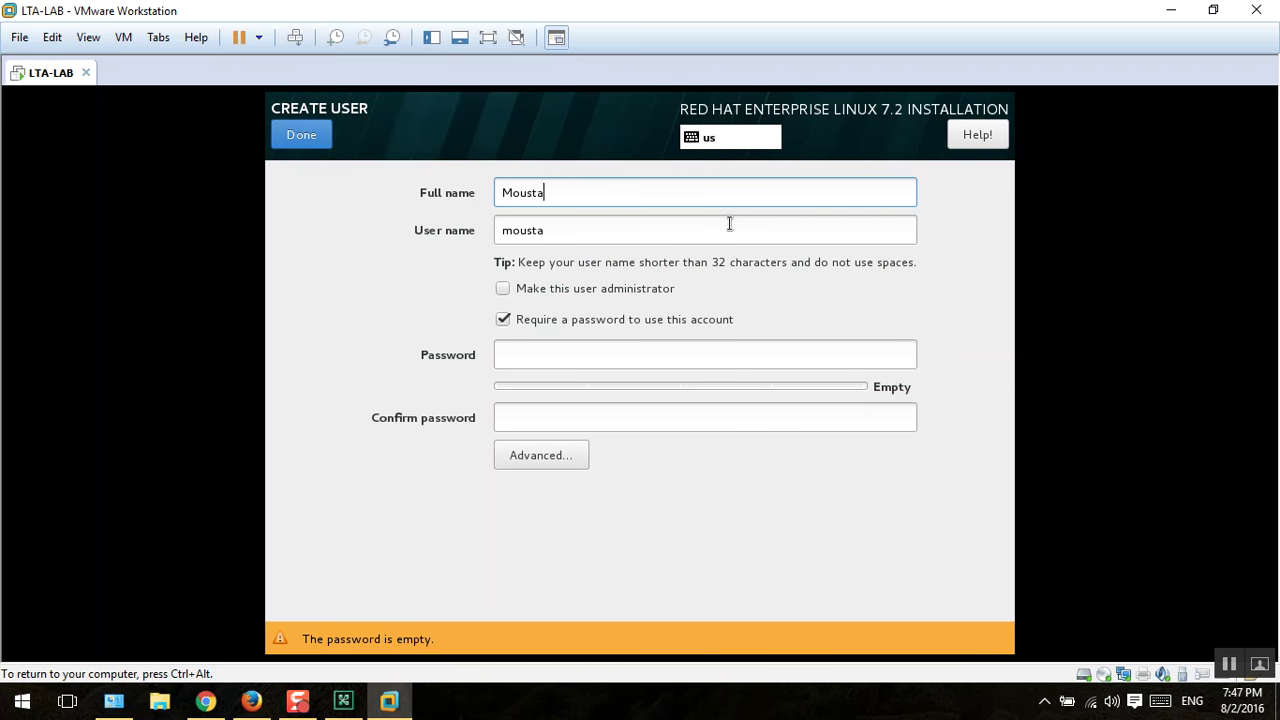
pyautogui.write('fa Hammoud')
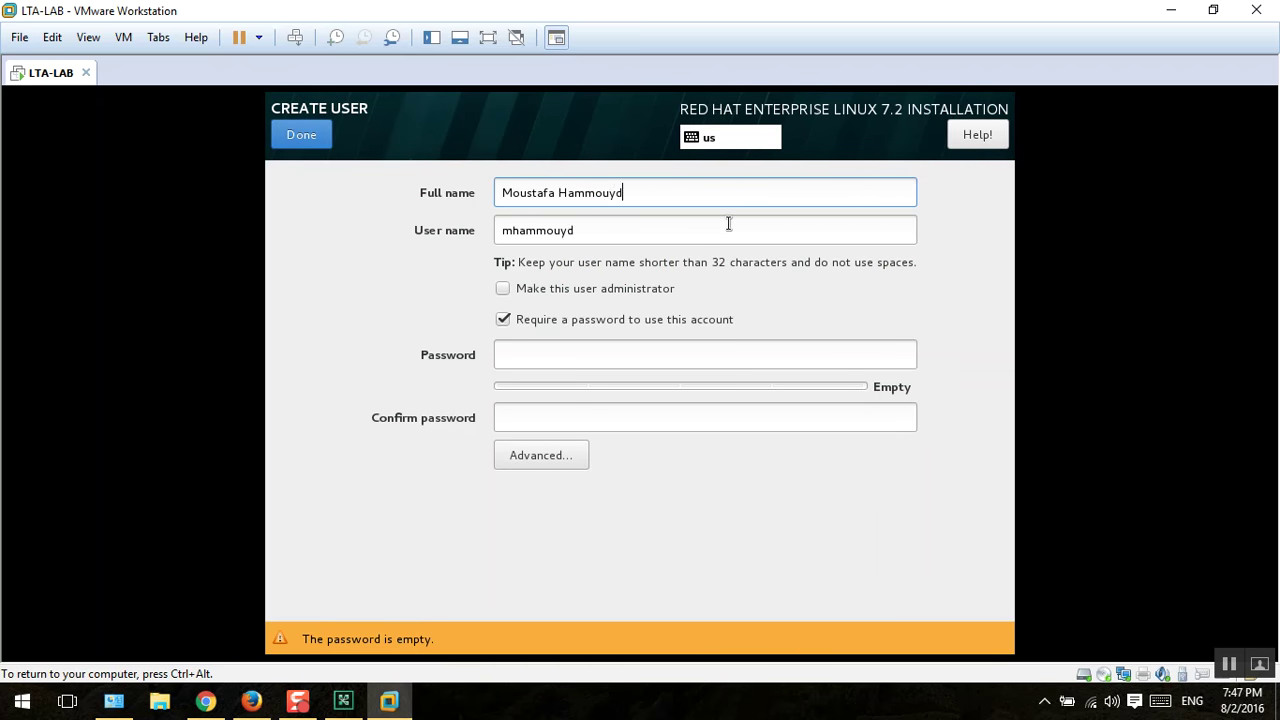
pyautogui.write('a')
pyautogui.press('Tab')
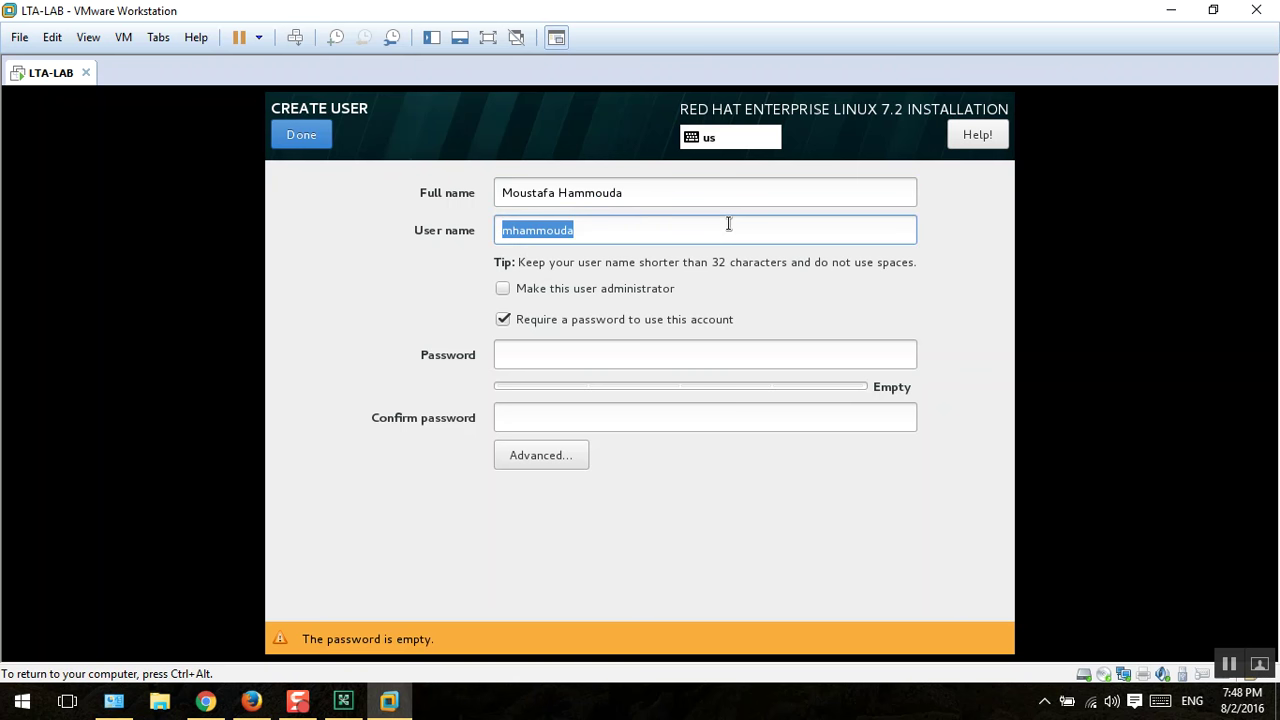
pyautogui.write('mostafa')
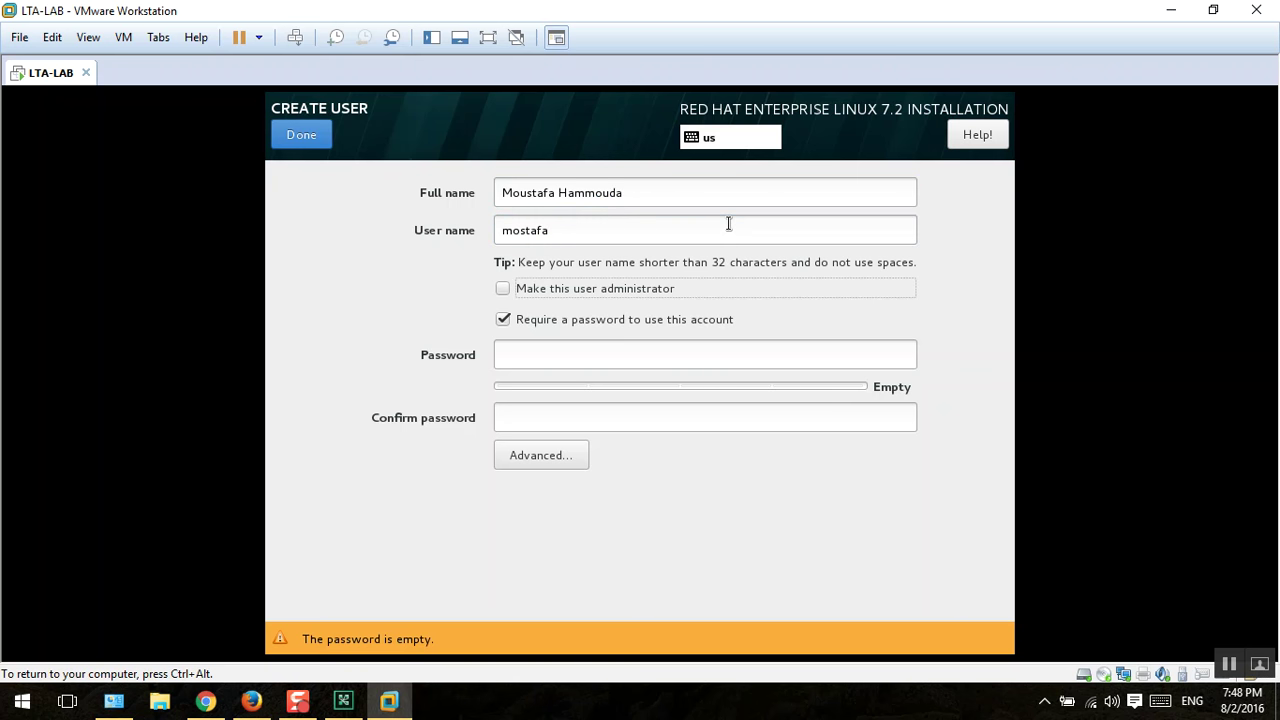
pyautogui.click(647, 289)
# Step: Type the user's password and the same password in the confirmation field
pyautogui.click(579, 361)
pyautogui.write('redhat')
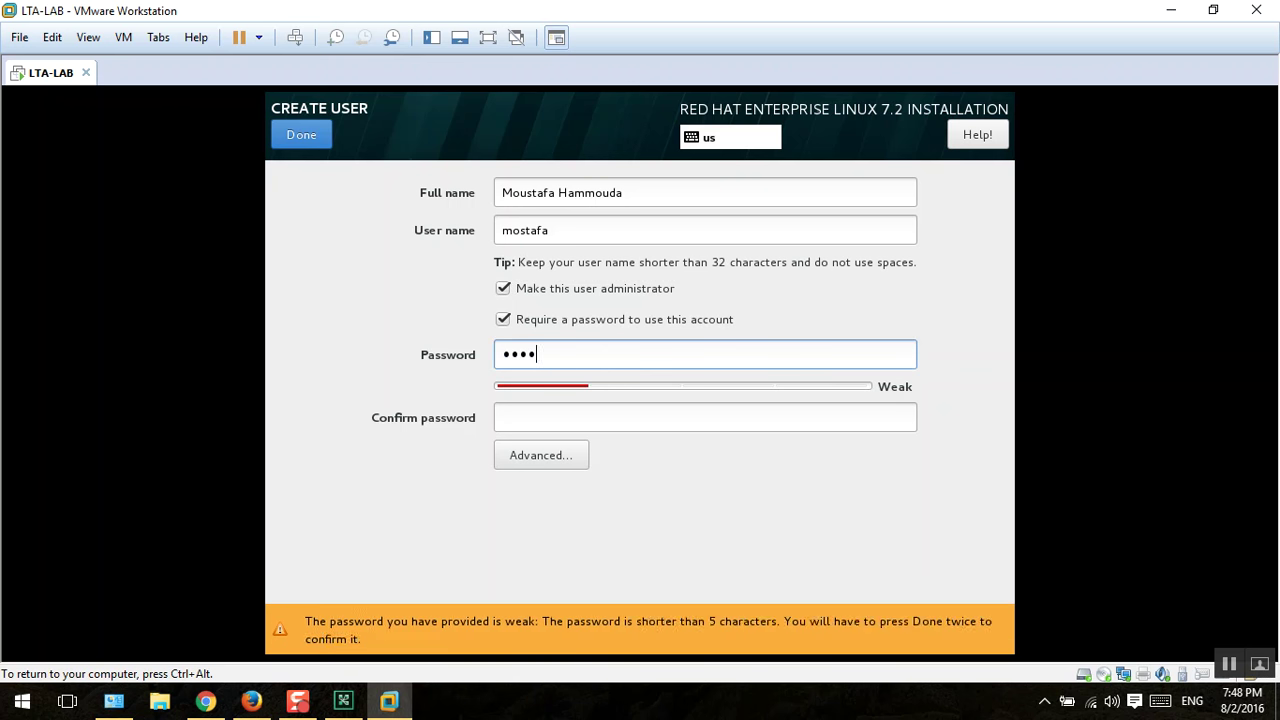
pyautogui.press('Tab')
pyautogui.write('redhat')
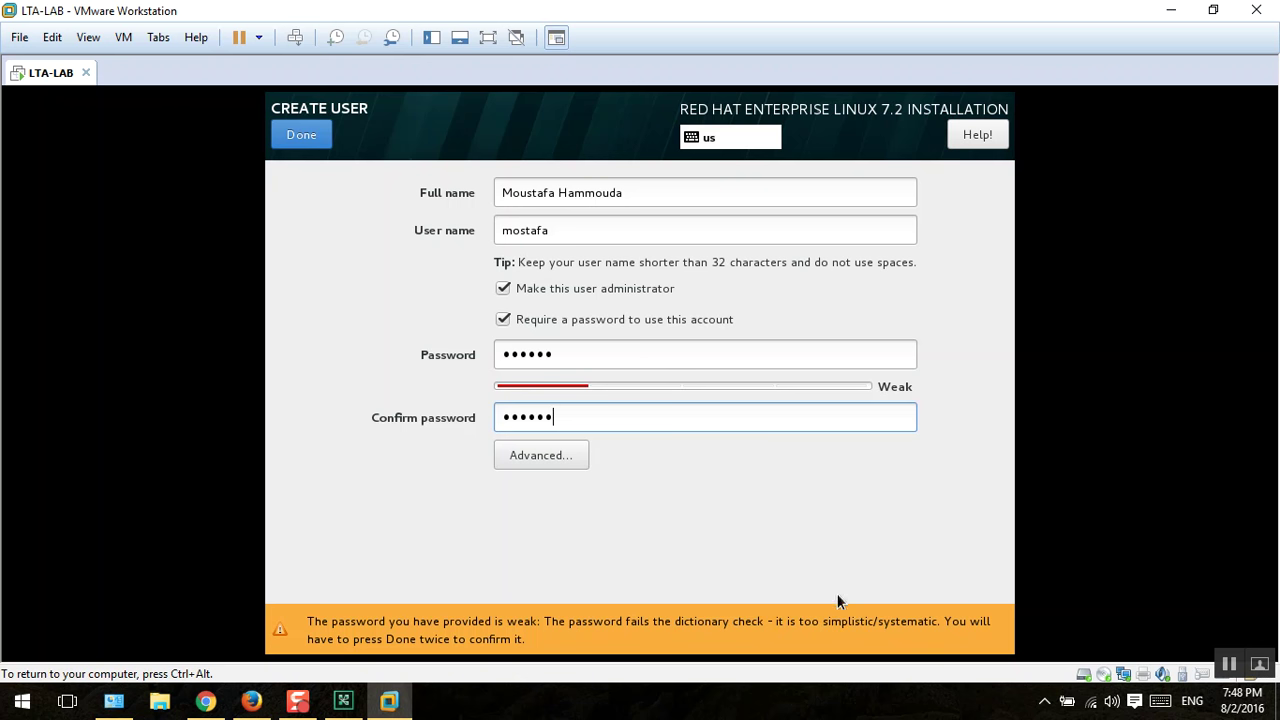
# Step: Replace the user's weak password with a longer, numeric one
pyautogui.click(641, 353)
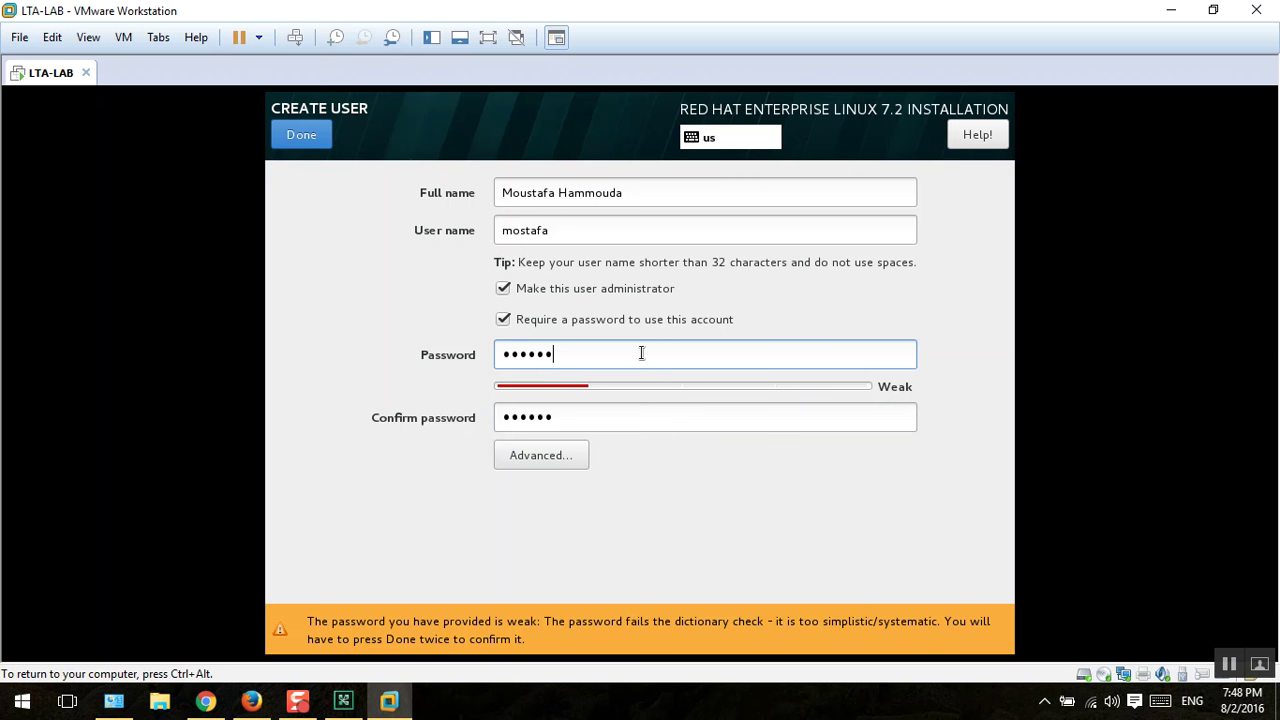
pyautogui.doubleClick(641, 353)
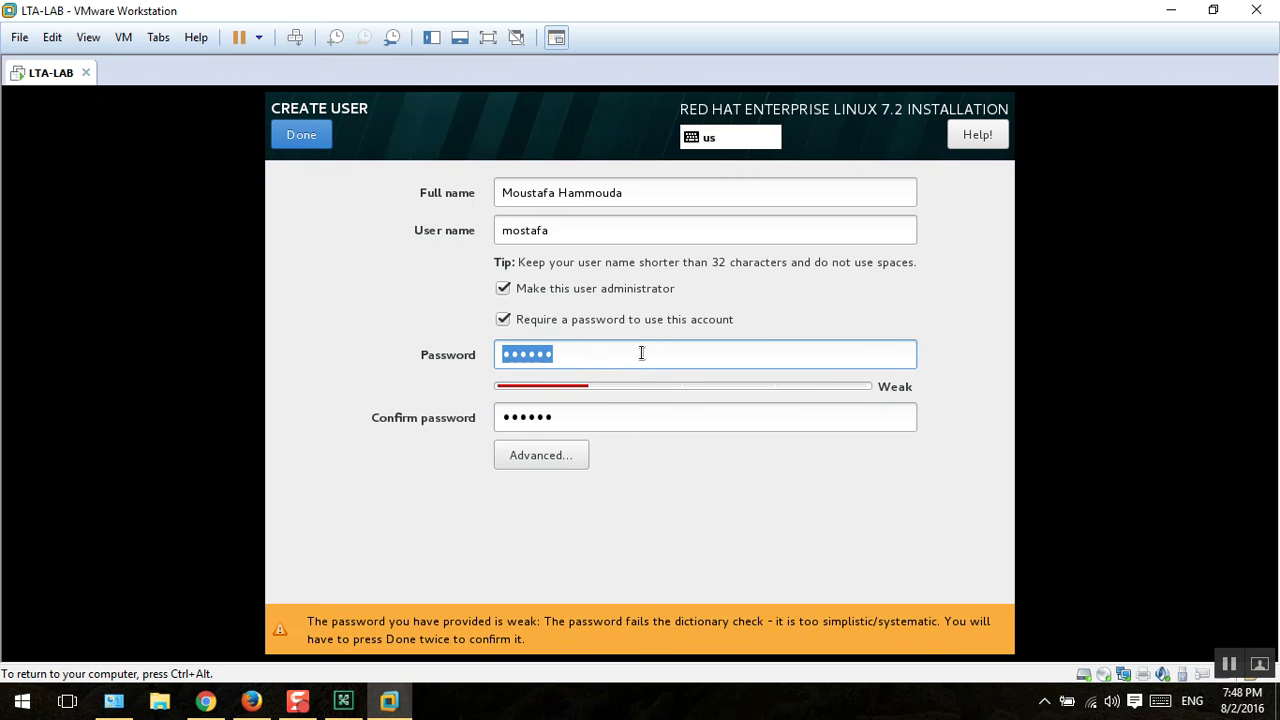
pyautogui.write('123456')
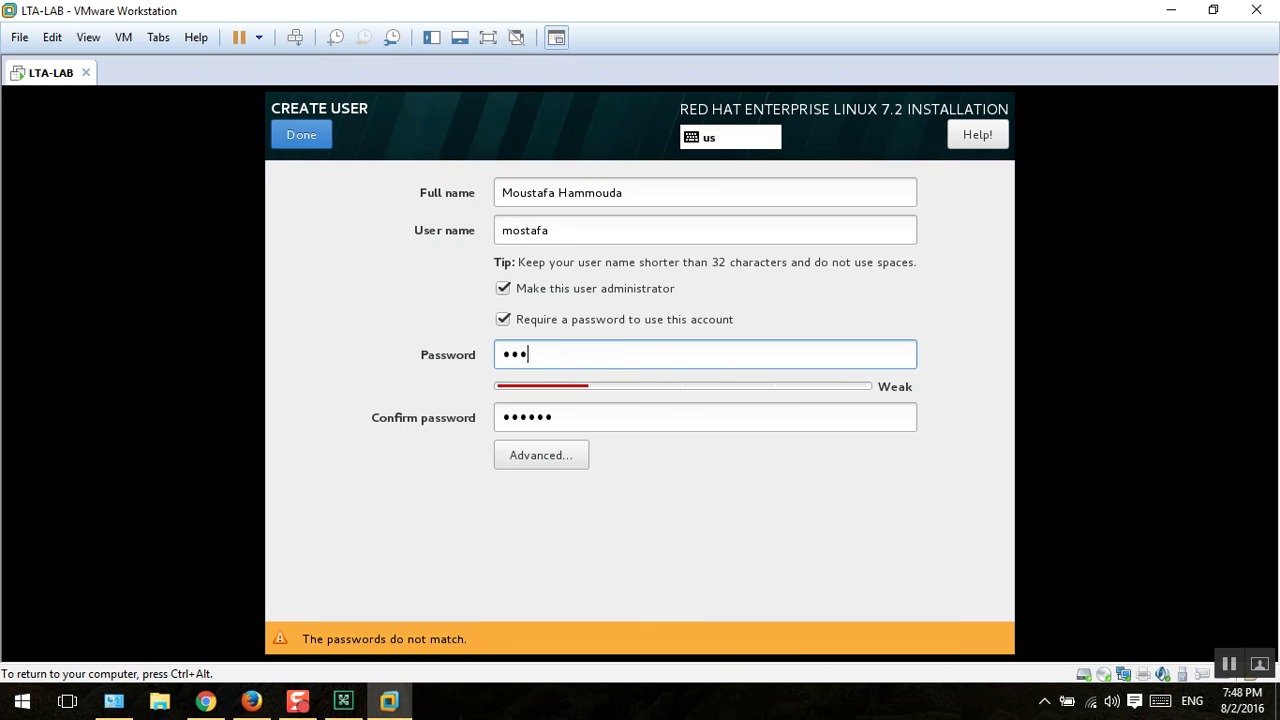
pyautogui.write('789012')
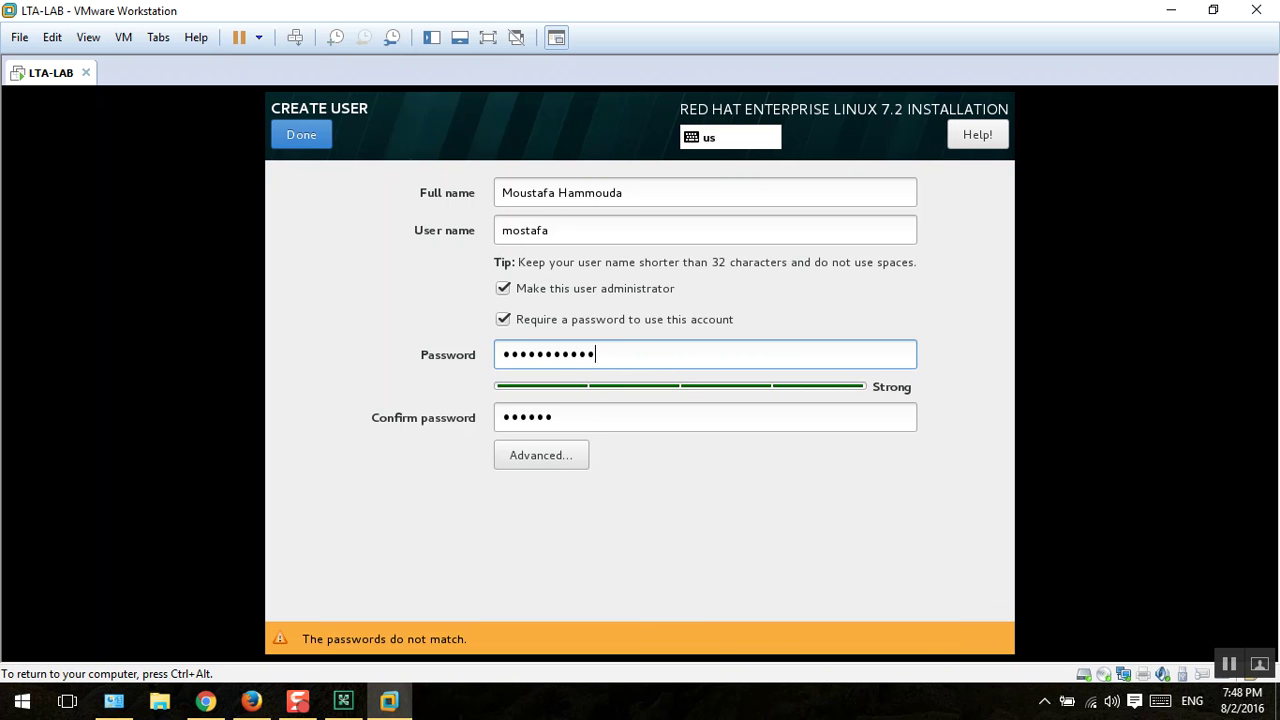
pyautogui.press('Tab')
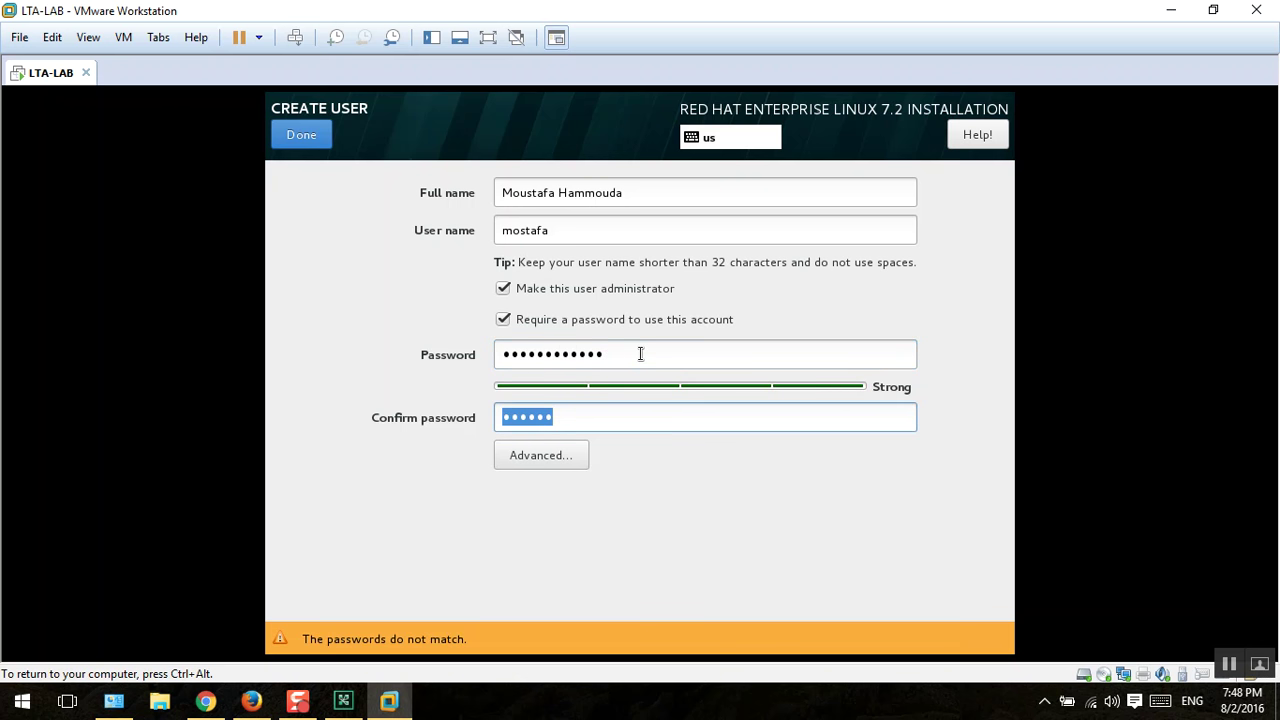
pyautogui.write('123')
pyautogui.hotkey('shift', 'Tab')
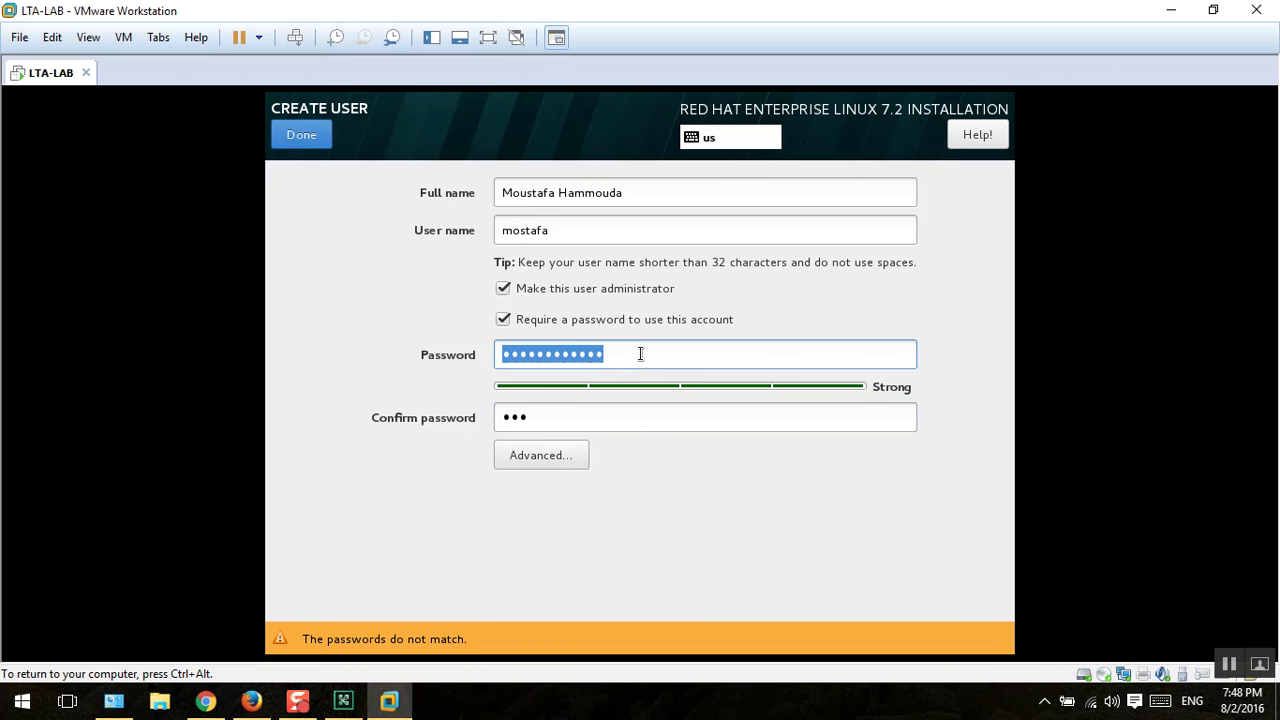
pyautogui.write('1')
pyautogui.press('BackSpace')
pyautogui.write('123456789')
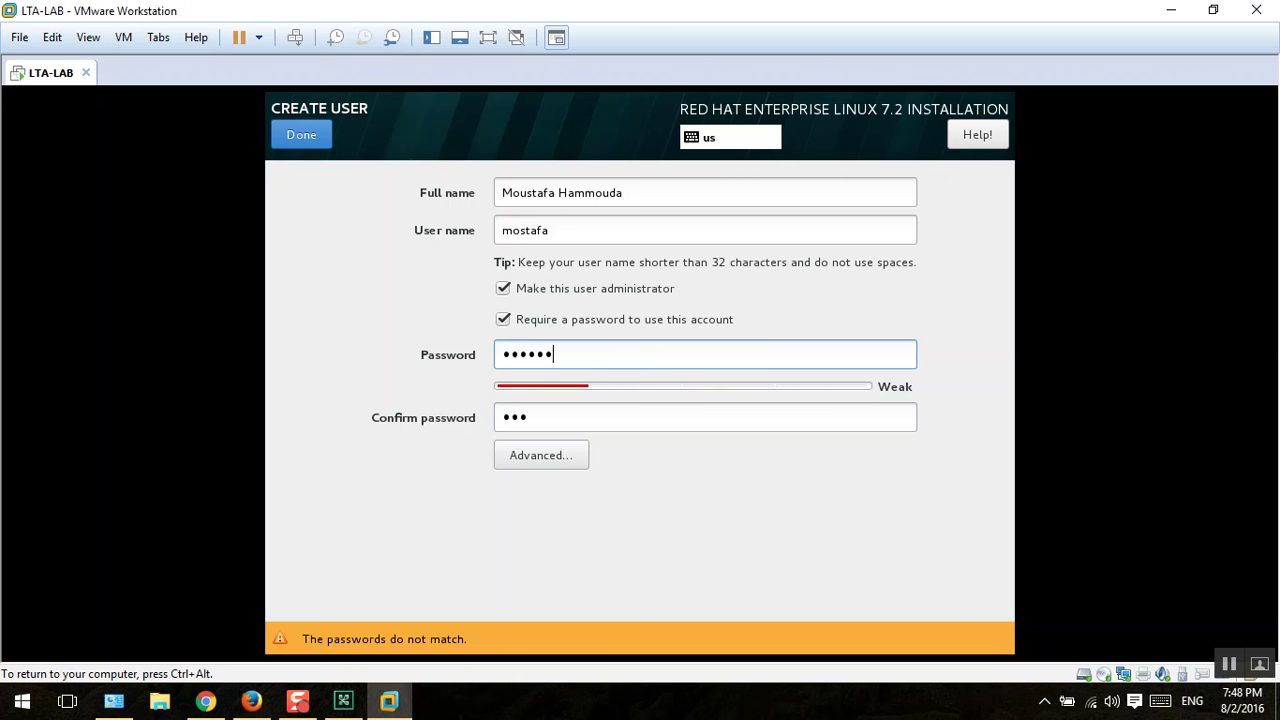
pyautogui.press('BackSpace')
pyautogui.press('BackSpace')
pyautogui.press('BackSpace')
pyautogui.press('BackSpace')
pyautogui.press('BackSpace')
pyautogui.press('BackSpace')
pyautogui.press('BackSpace')
pyautogui.press('BackSpace')
pyautogui.press('BackSpace')
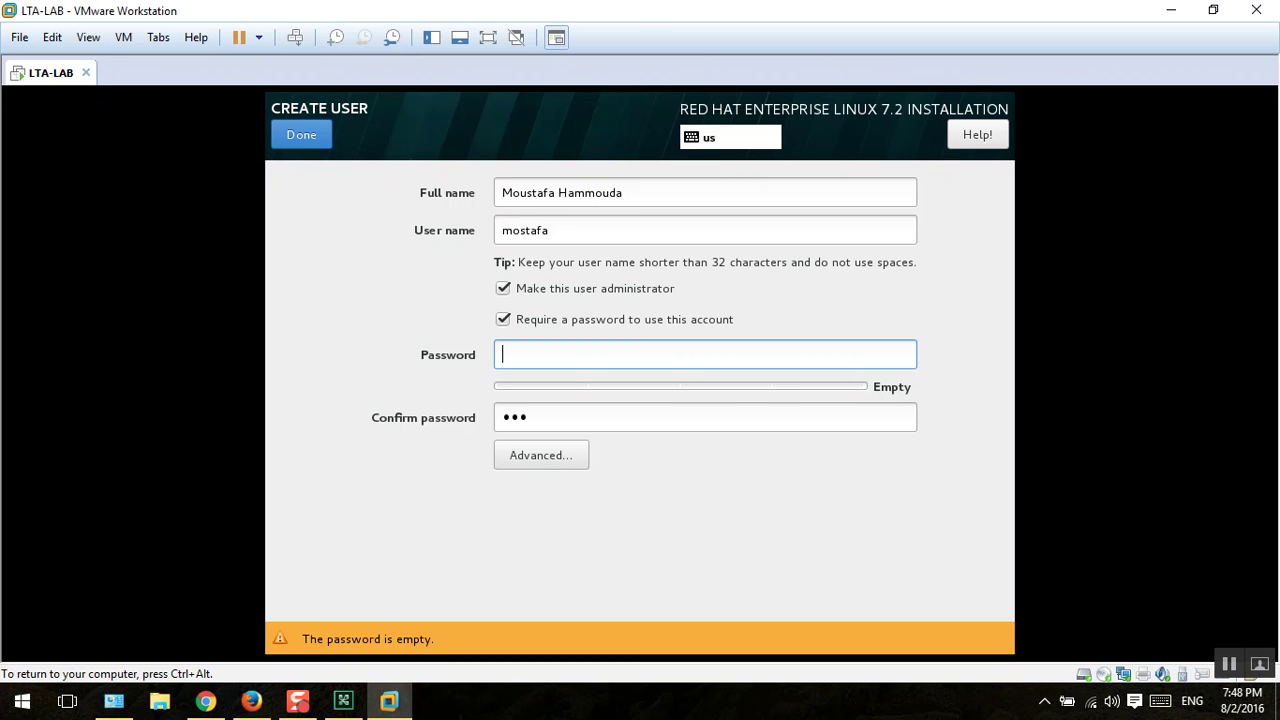
pyautogui.write('1234567')
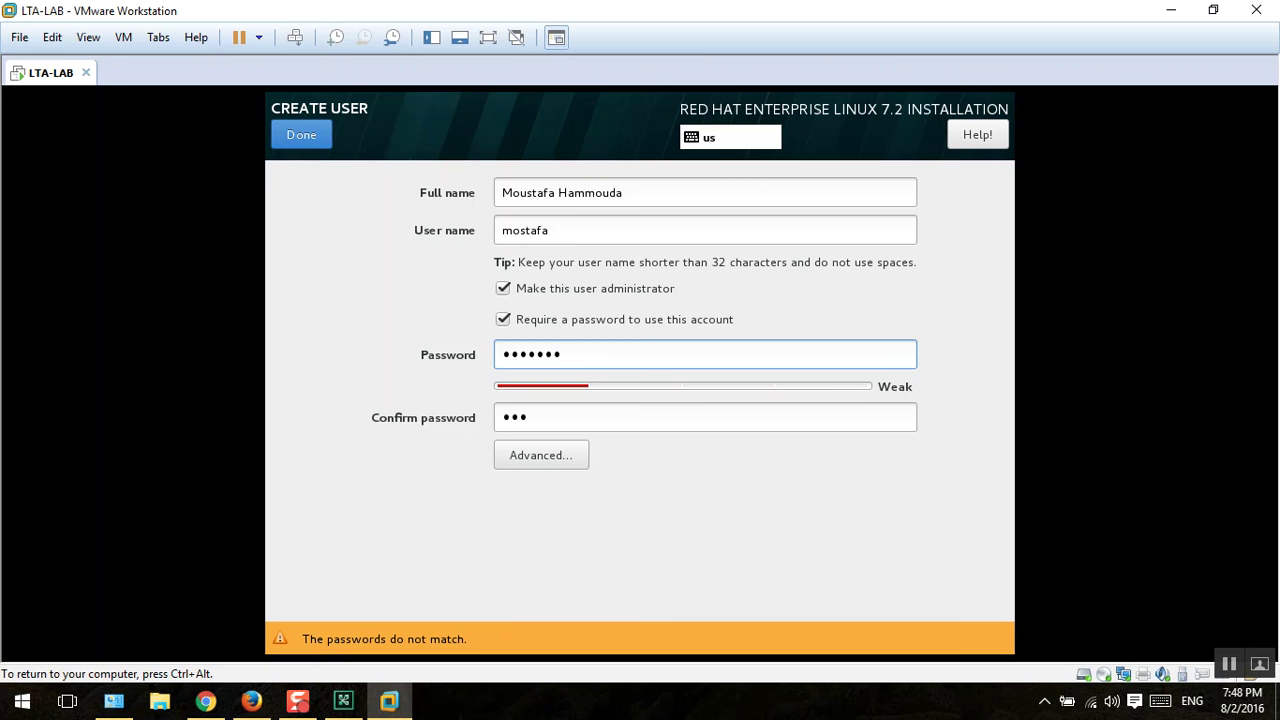
pyautogui.write('1234567')
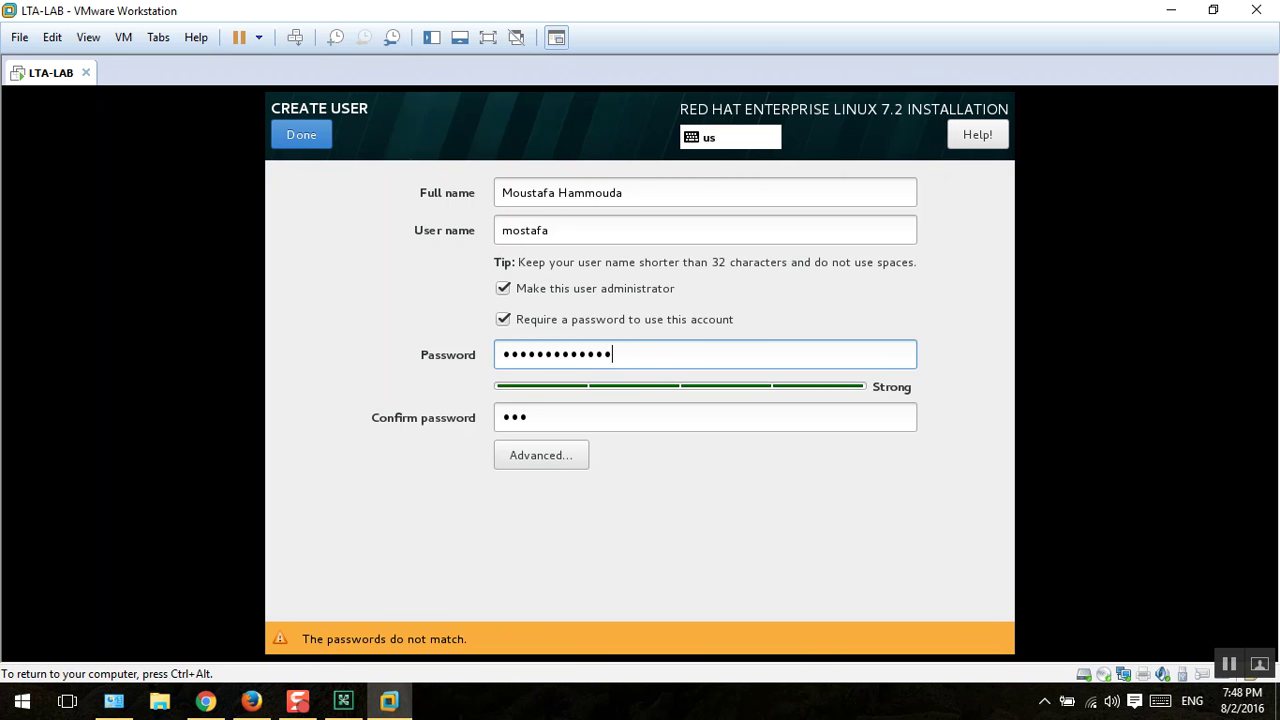
# Step: Confirm the new password so both fields match, then save the user
pyautogui.press('Tab')
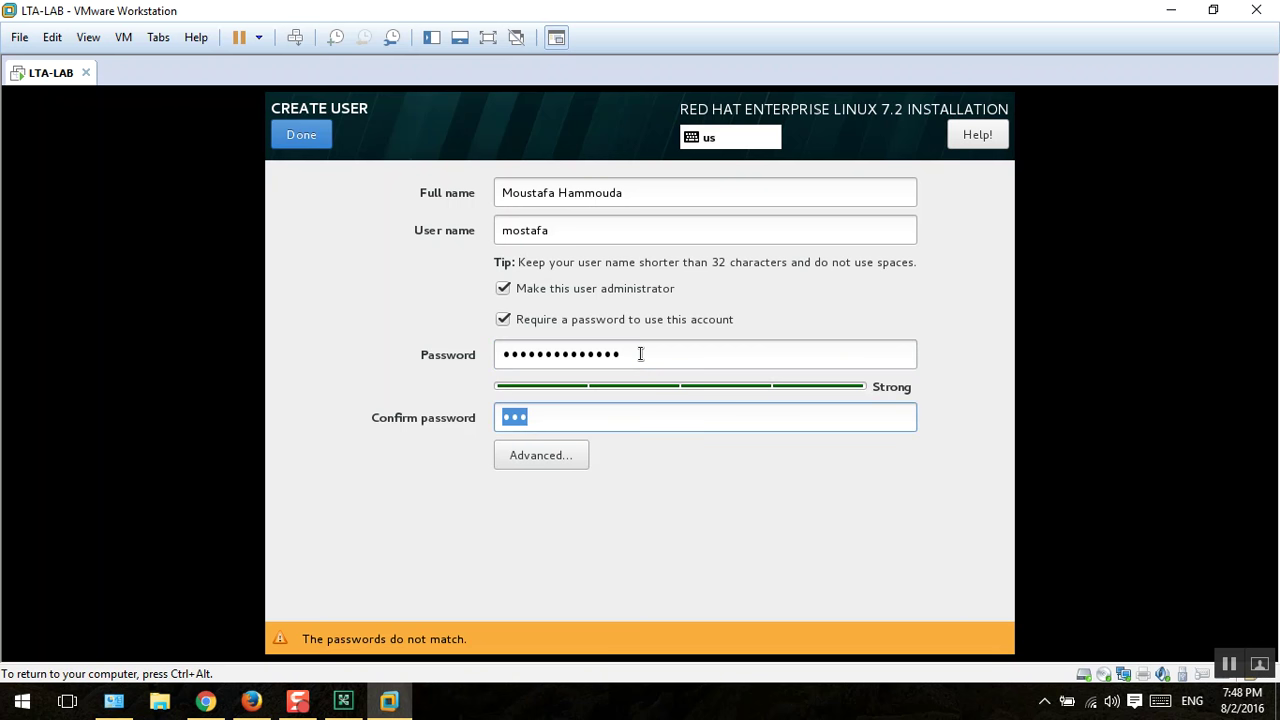
pyautogui.write('12345671234567')
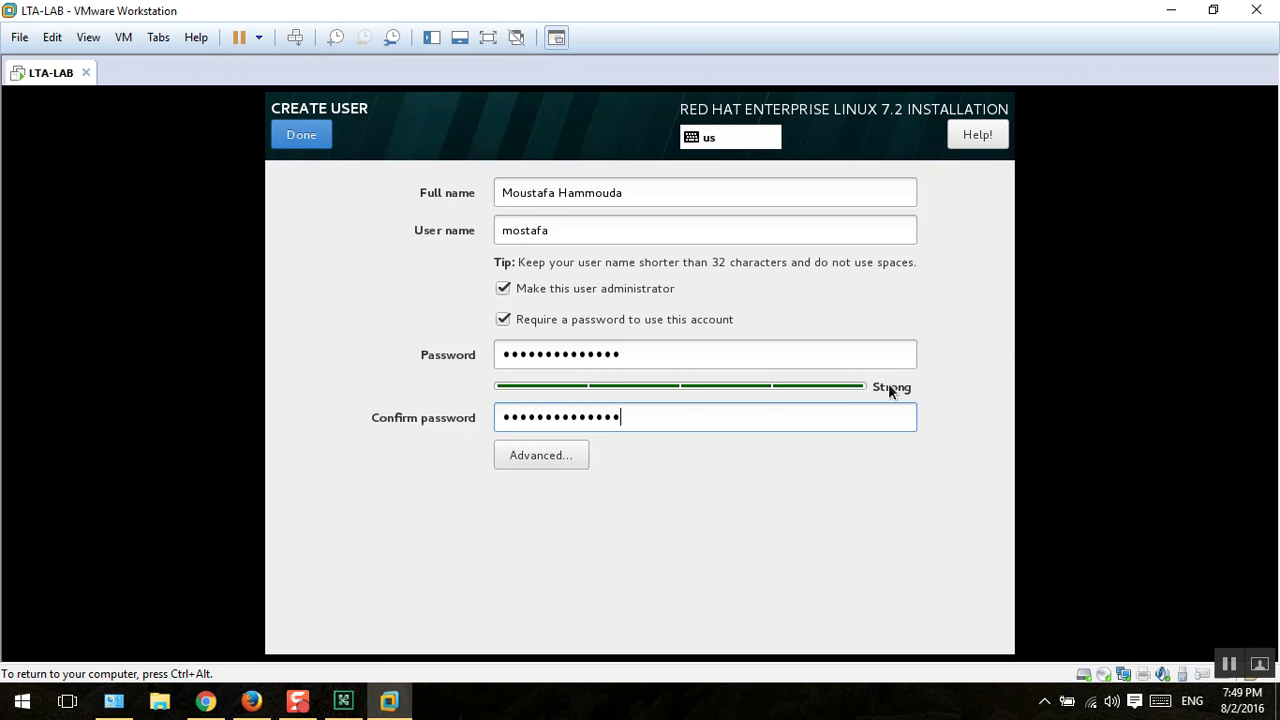
pyautogui.click(312, 139)
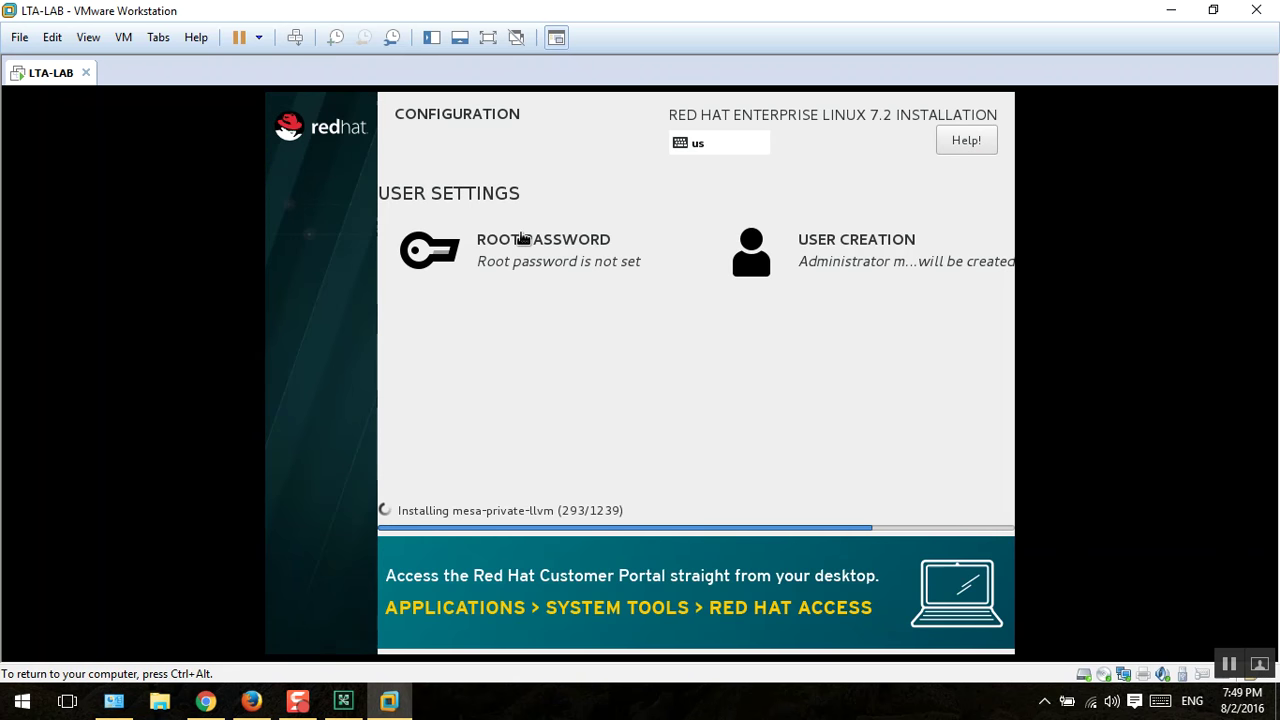
# Step: Enter the root password in both root password fields, then switch to Adobe Connect
pyautogui.click(520, 240)
pyautogui.write('redhat')
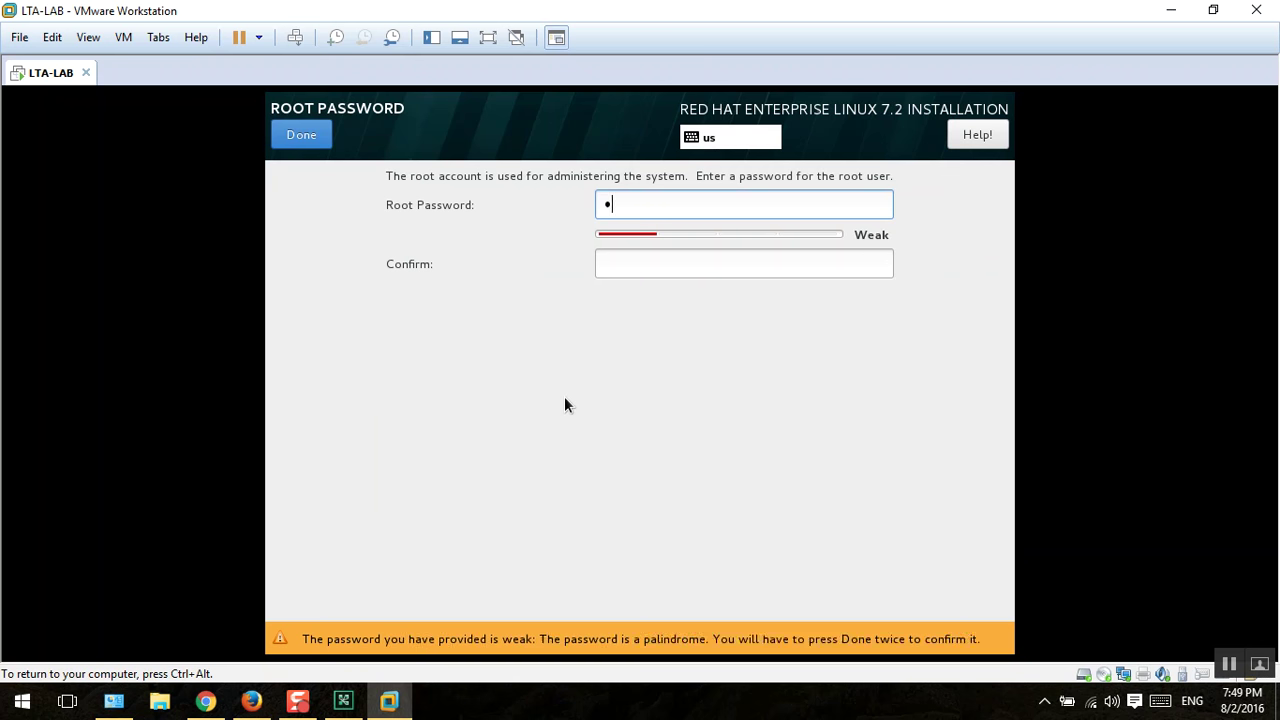
pyautogui.press('Tab')
pyautogui.write('redhat')
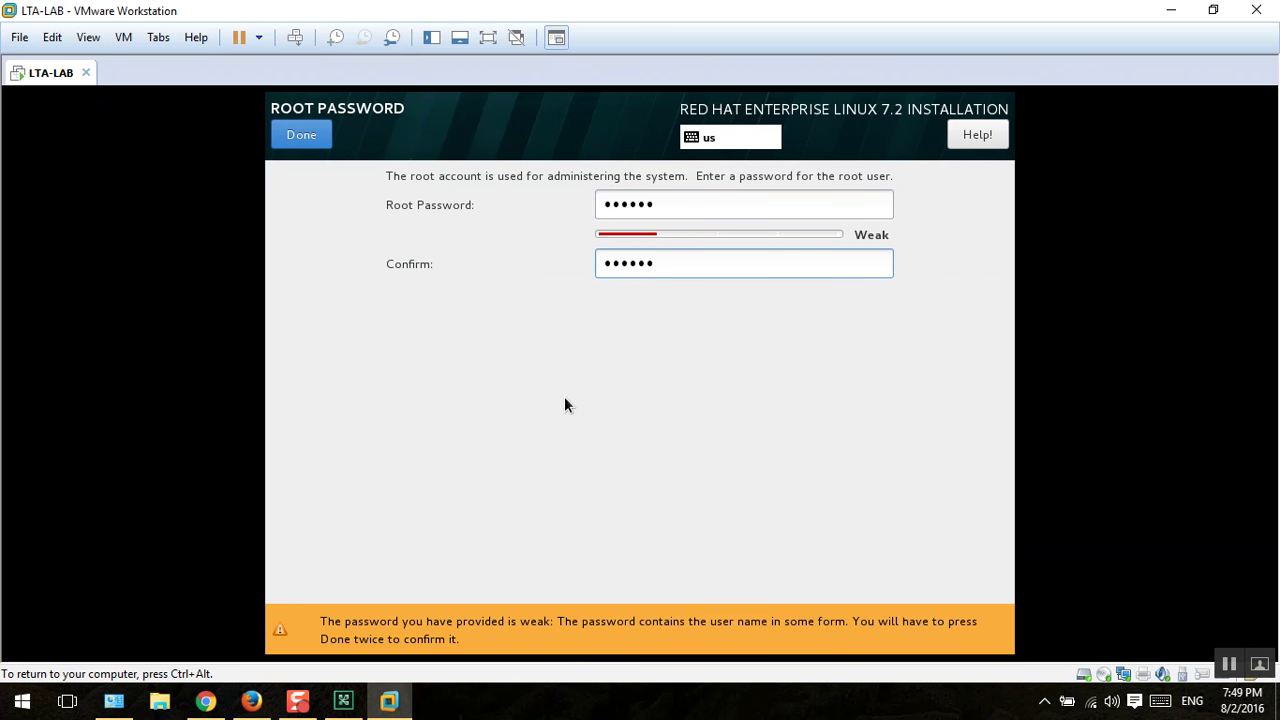
pyautogui.click(346, 704)
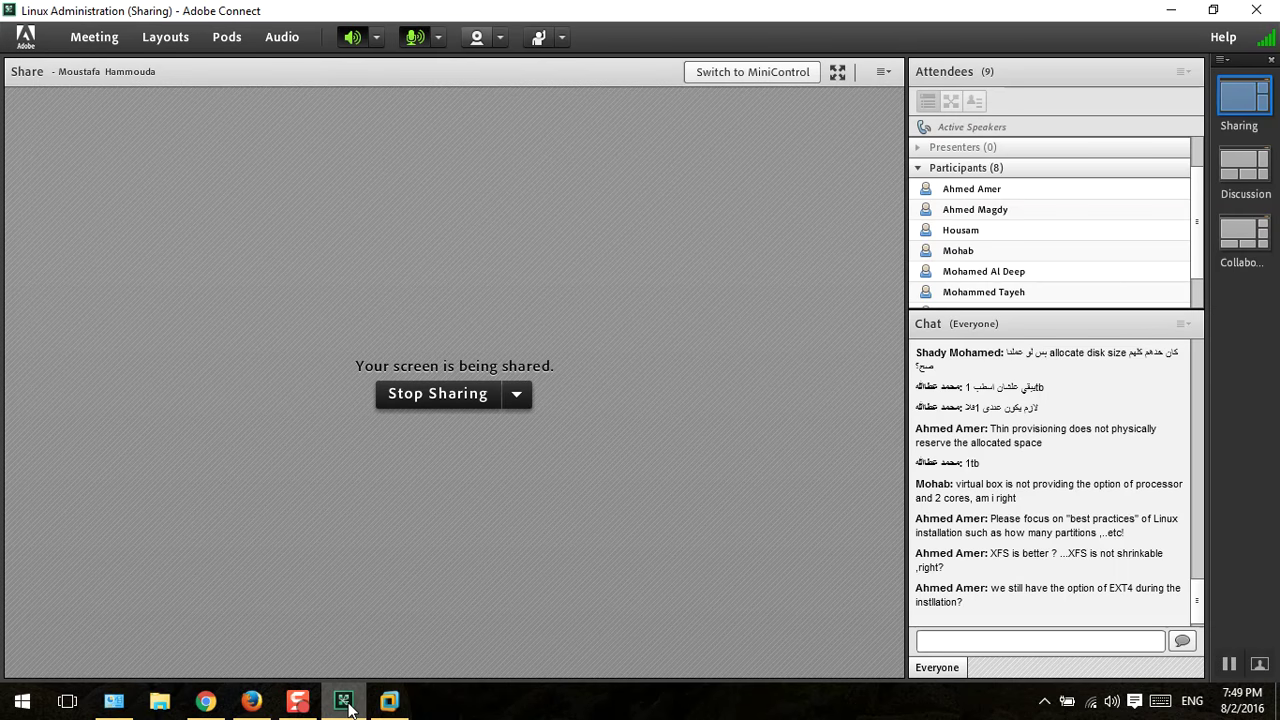
# Step: Toggle Adobe Connect from the taskbar until the installer's Root Password page shows
pyautogui.click(346, 704)
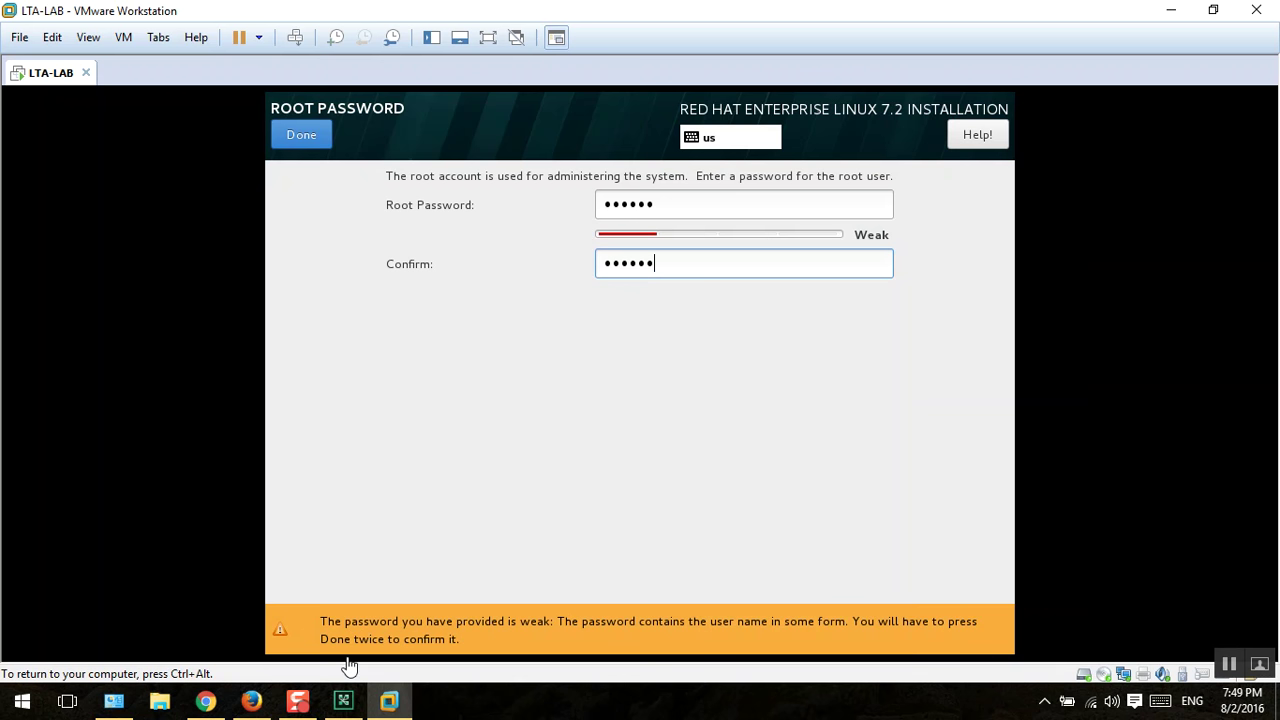
pyautogui.click(342, 703)
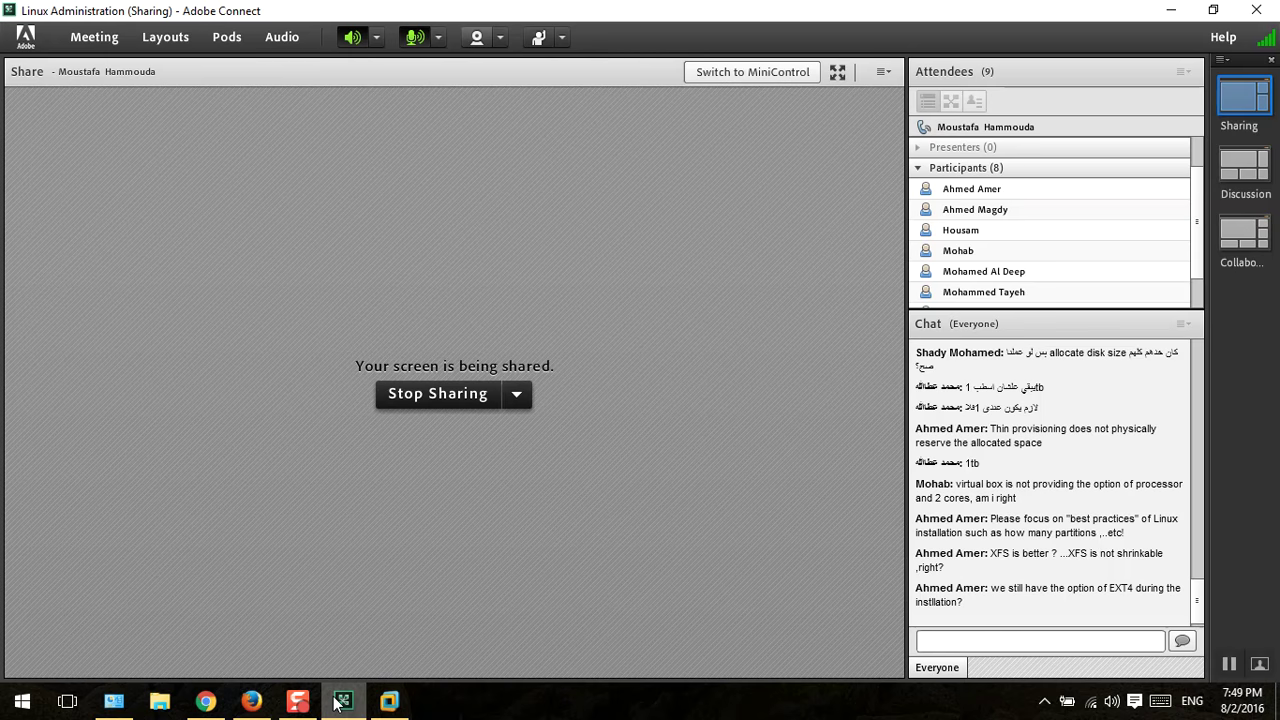
pyautogui.click(340, 703)
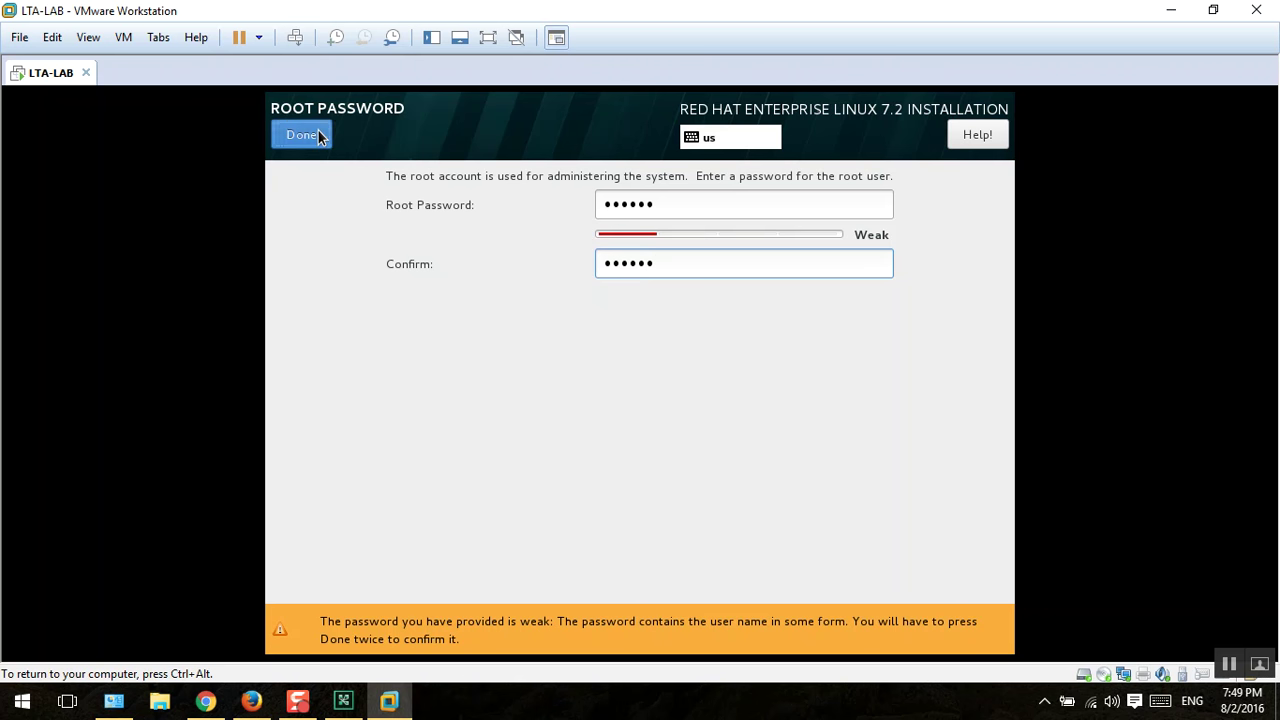
# Step: Accept the weak root password, then reopen the Create User form
pyautogui.click(318, 132)
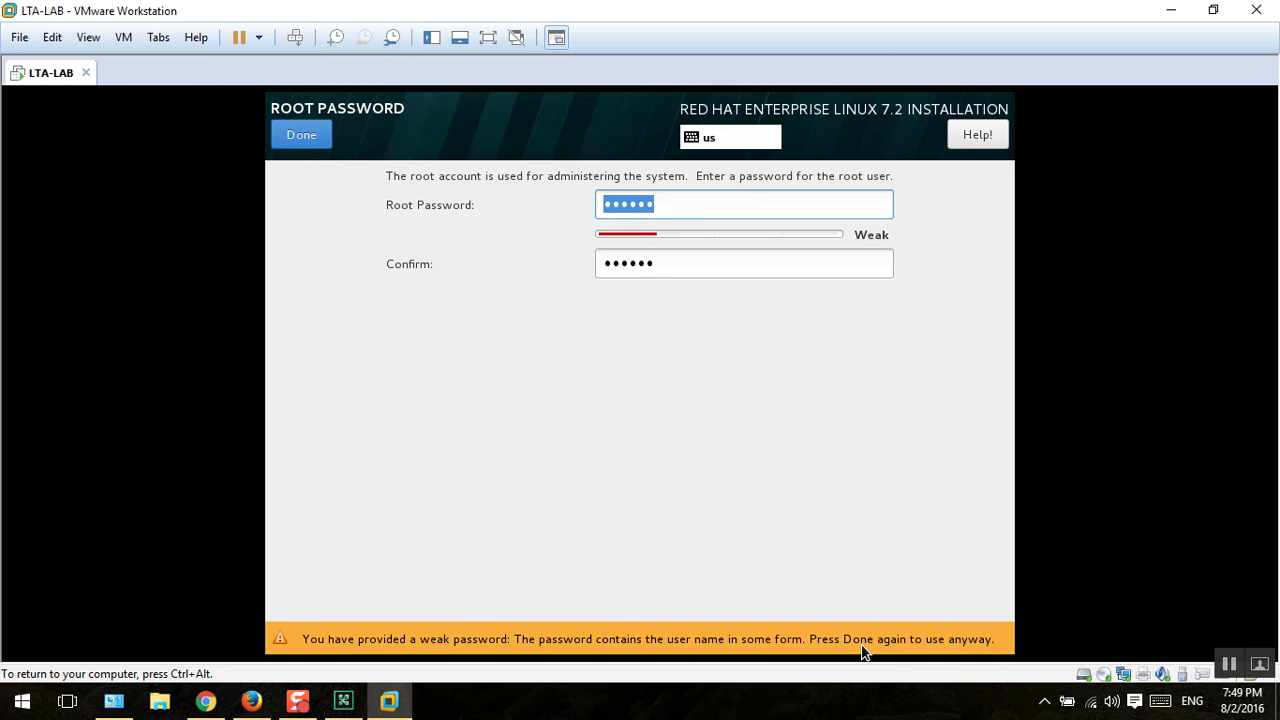
pyautogui.click(301, 134)
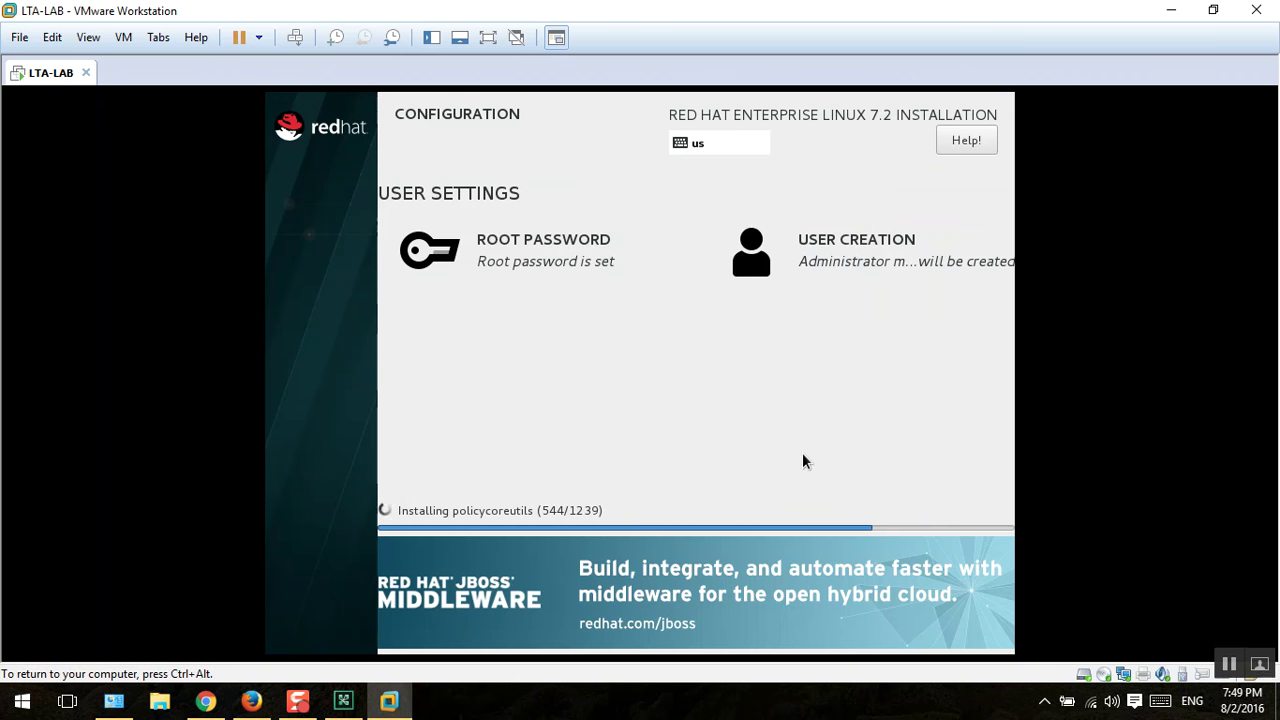
pyautogui.click(357, 703)
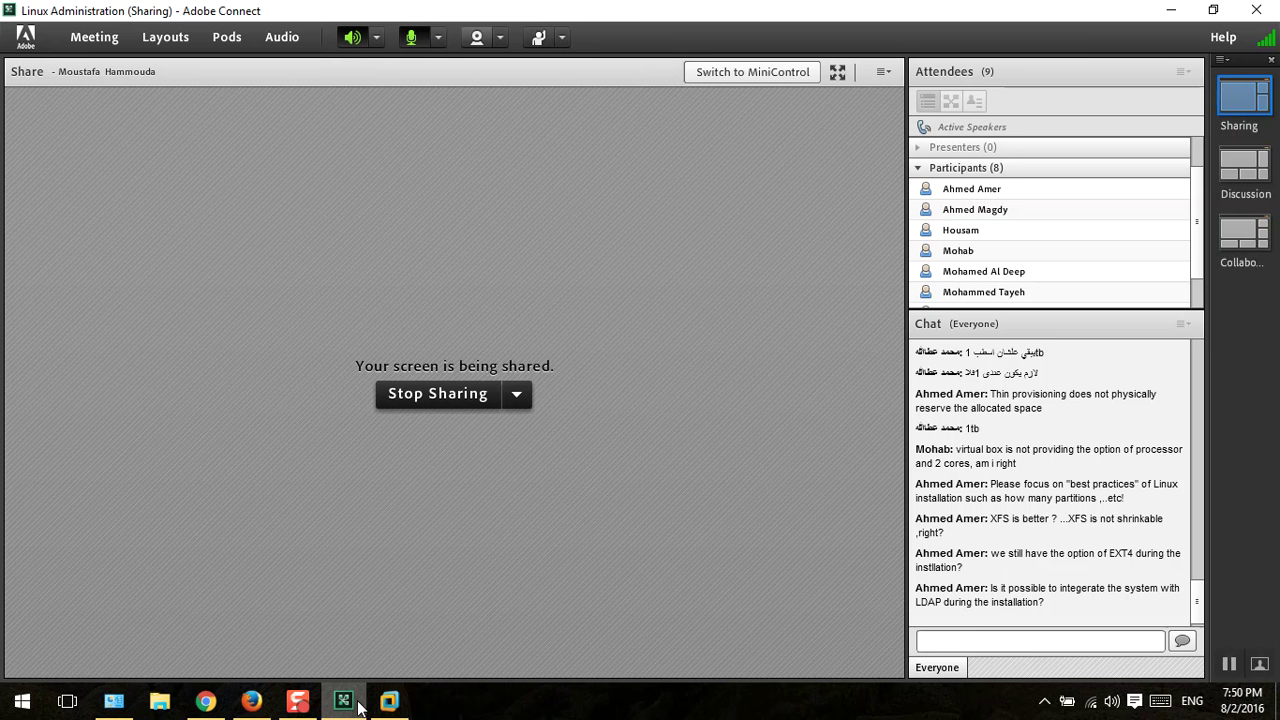
pyautogui.click(358, 704)
pyautogui.click(863, 241)
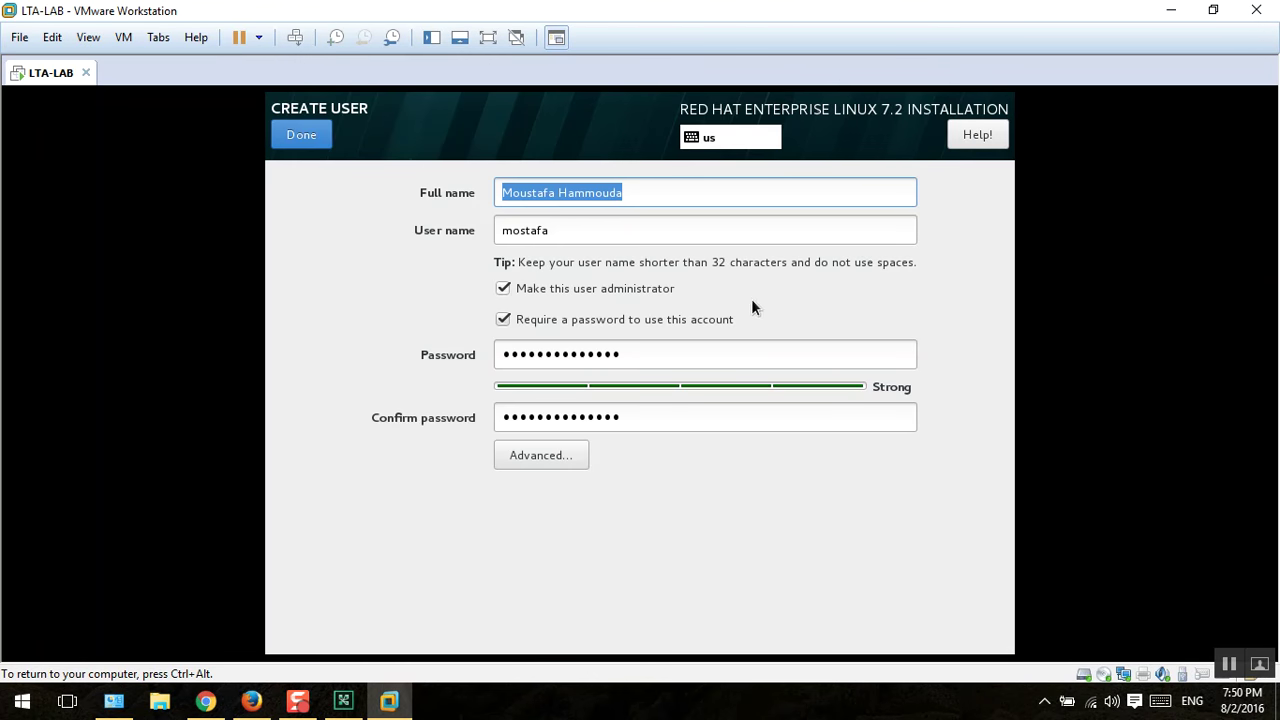
# Step: Check the user's advanced settings without changes, then re-accept the weak root password
pyautogui.click(539, 455)
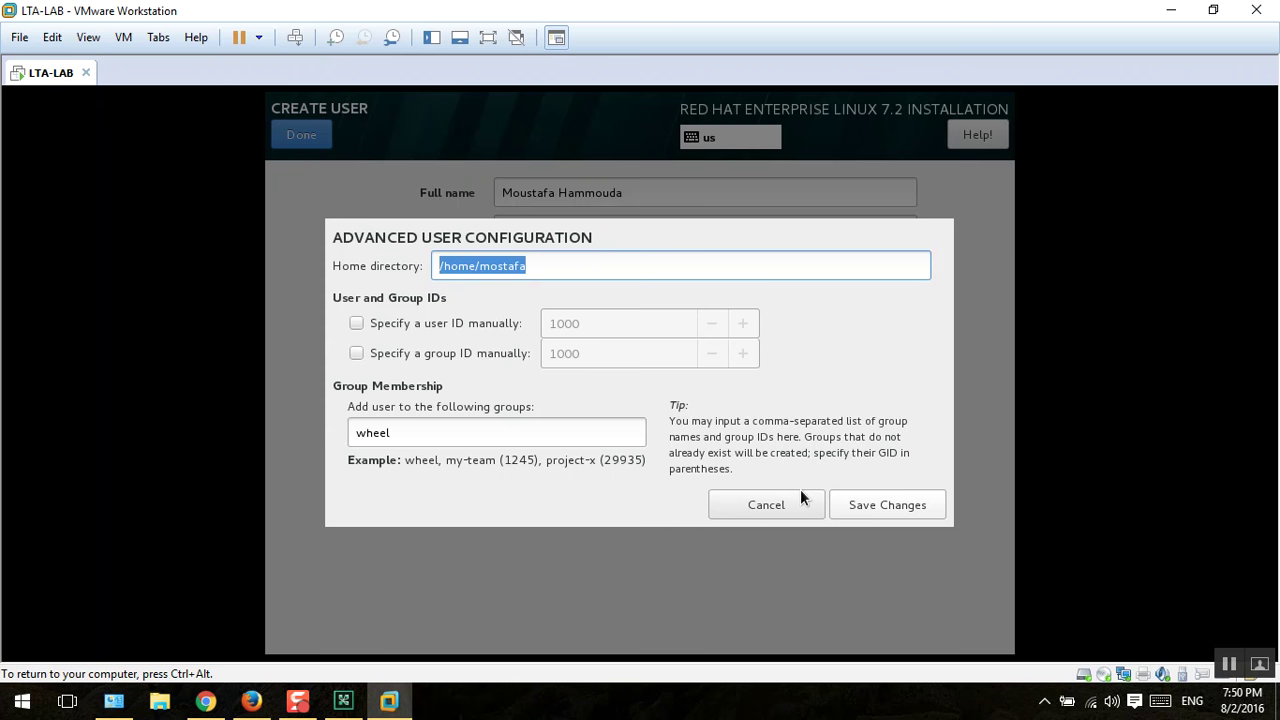
pyautogui.click(751, 506)
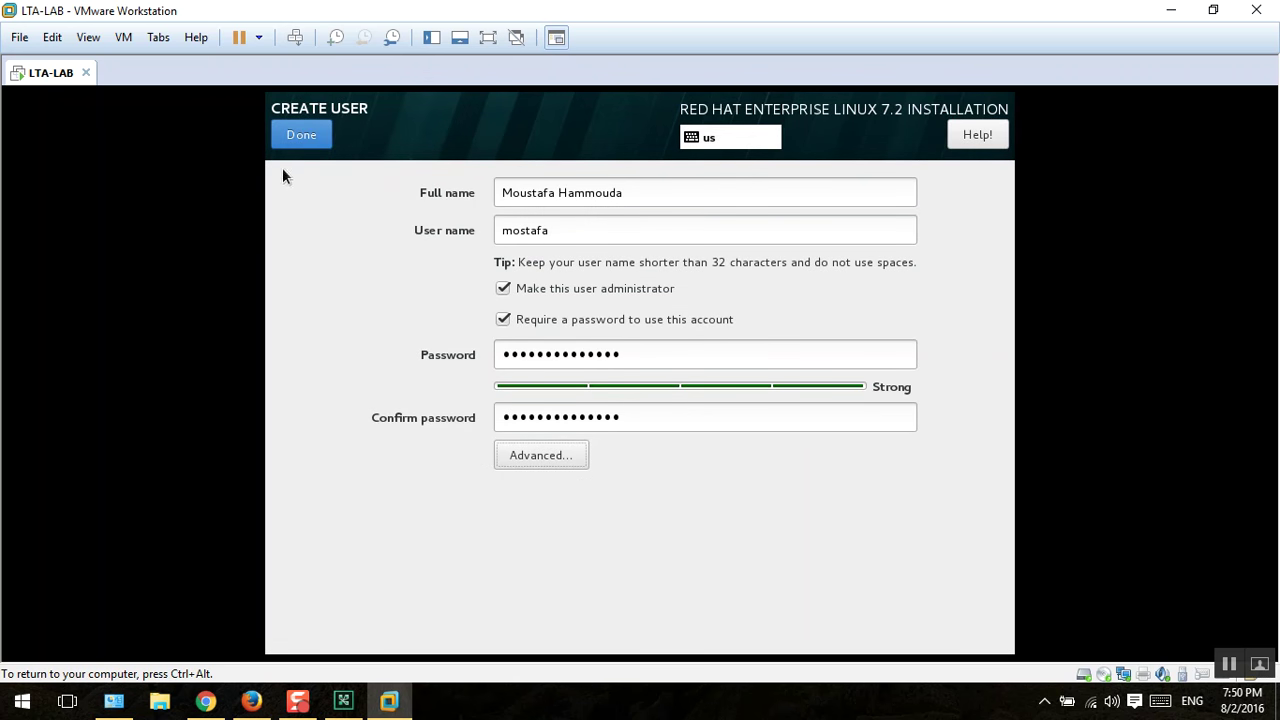
pyautogui.click(303, 138)
pyautogui.click(438, 247)
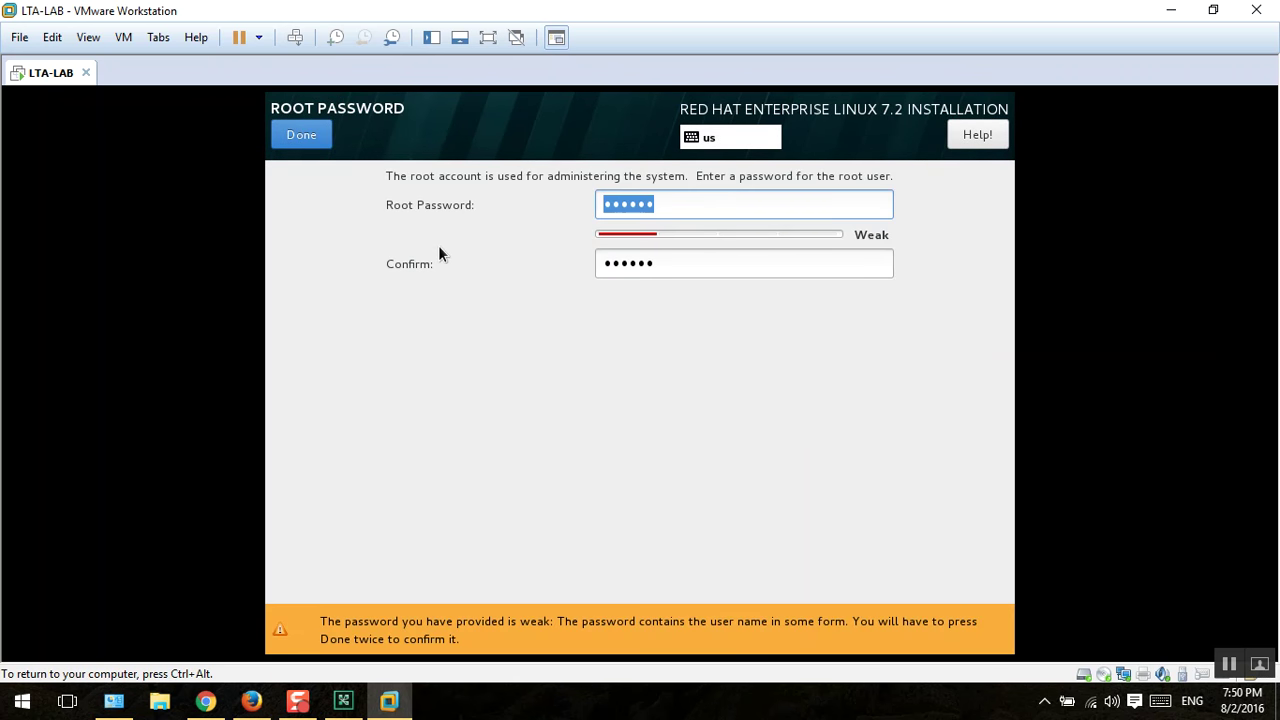
pyautogui.click(277, 138)
pyautogui.click(277, 138)
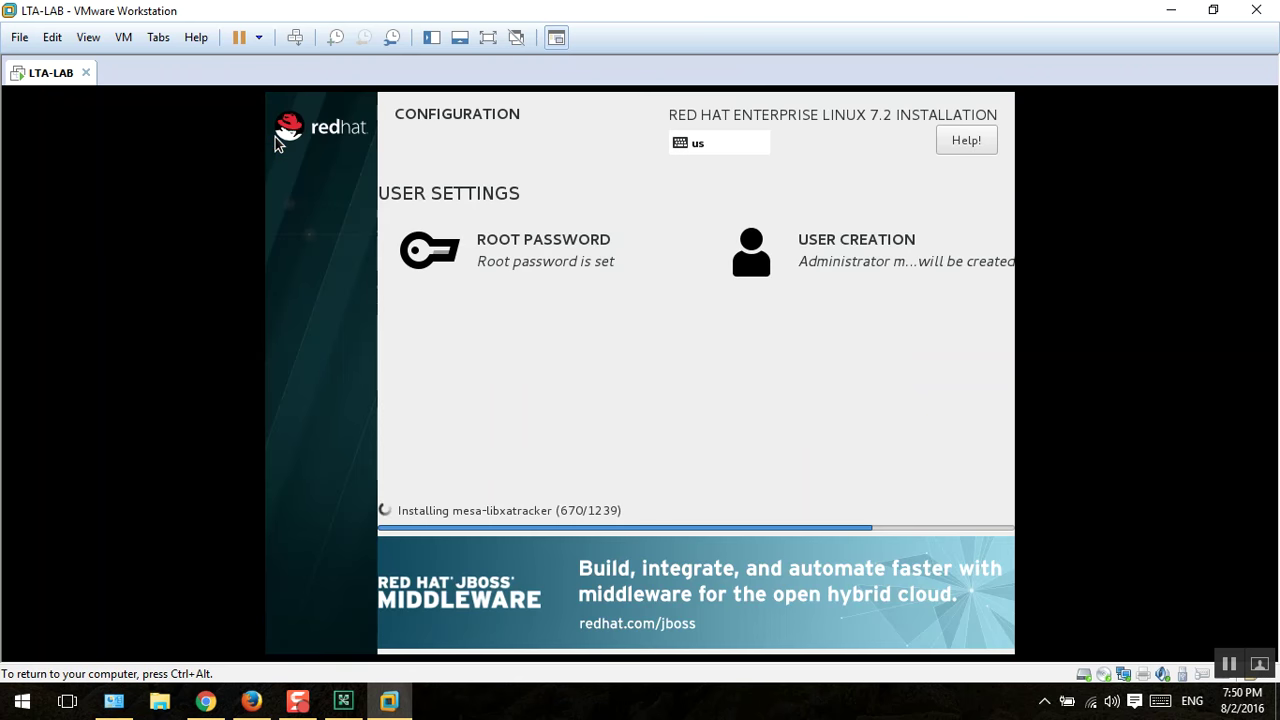
# Step: Recheck the user's advanced settings unchanged, leave the user form, and switch to Adobe Connect
pyautogui.click(898, 255)
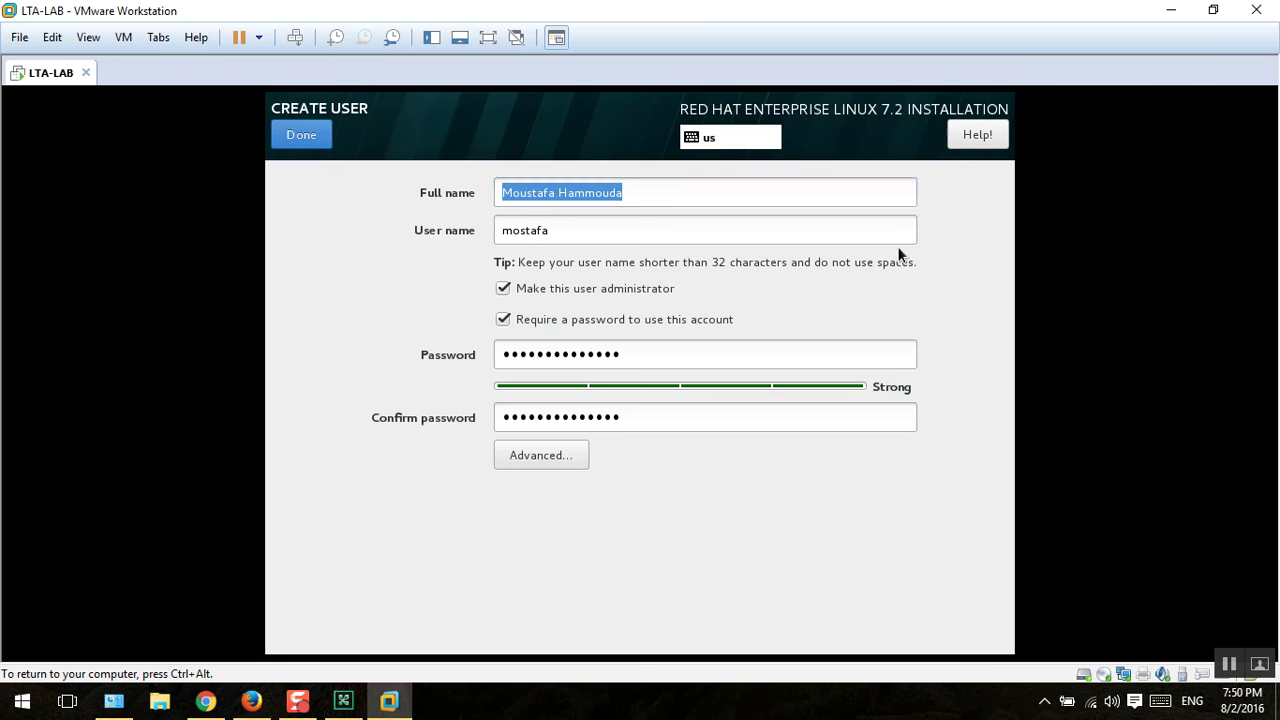
pyautogui.click(548, 455)
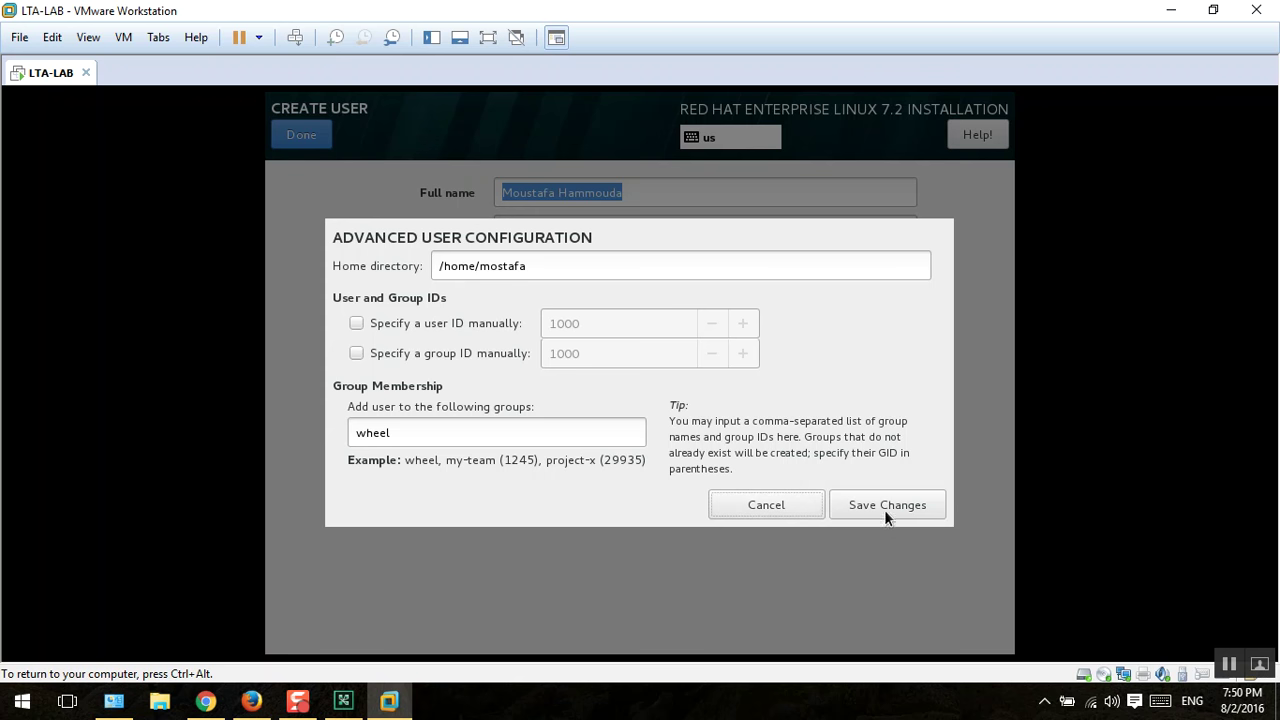
pyautogui.click(735, 508)
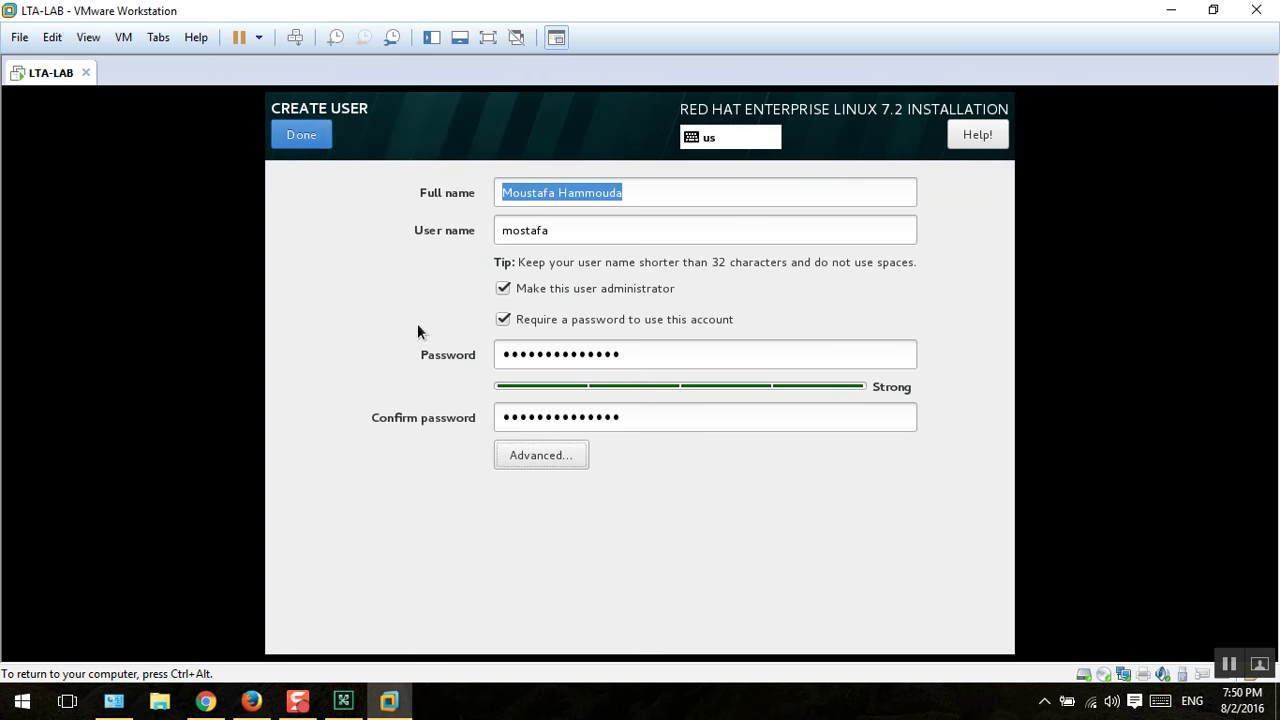
pyautogui.click(309, 144)
pyautogui.hotkey('ctrl', 'alt')
pyautogui.click(343, 701)
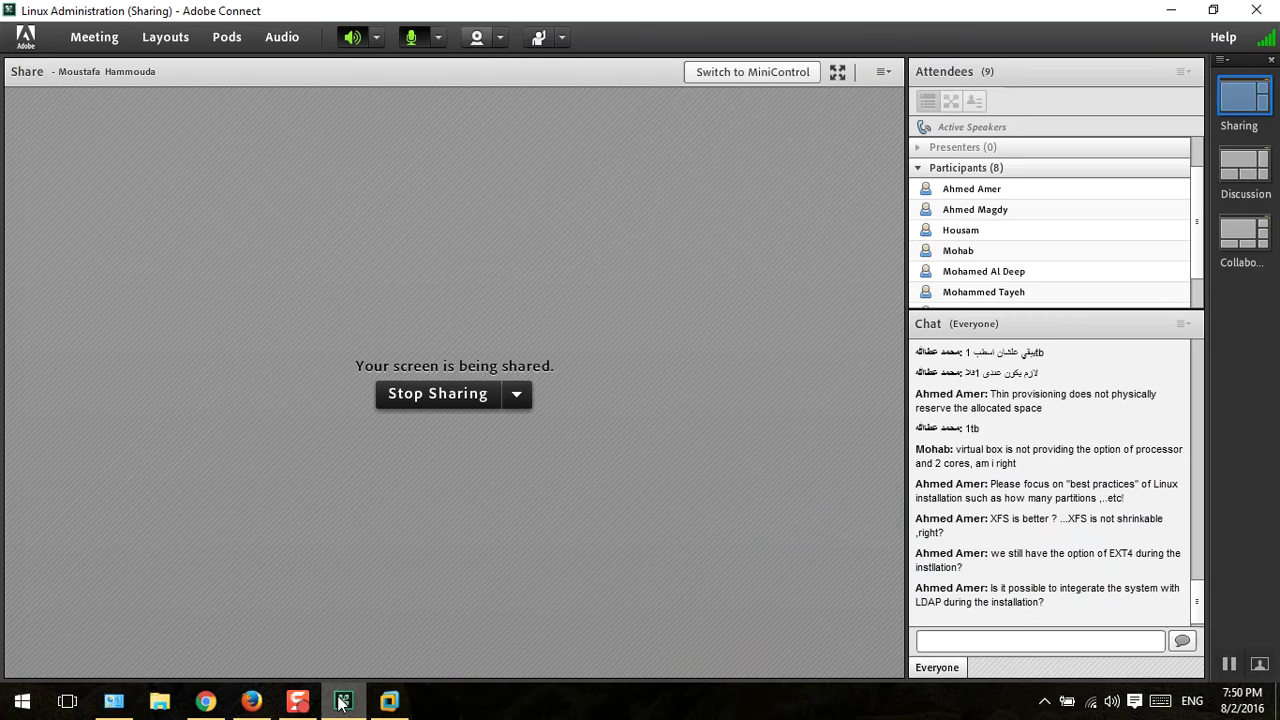
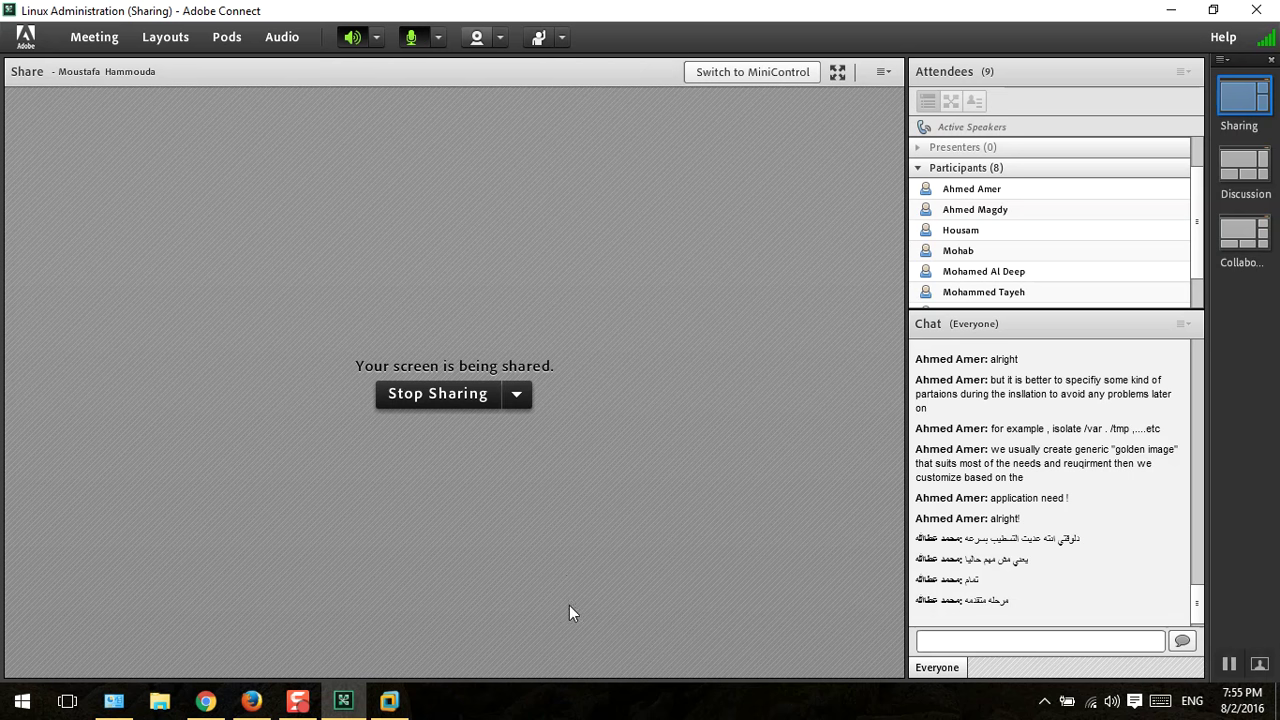
# Step: Alternate between the meeting and the LTA-LAB VM window, giving the VM input focus
pyautogui.click(389, 701)
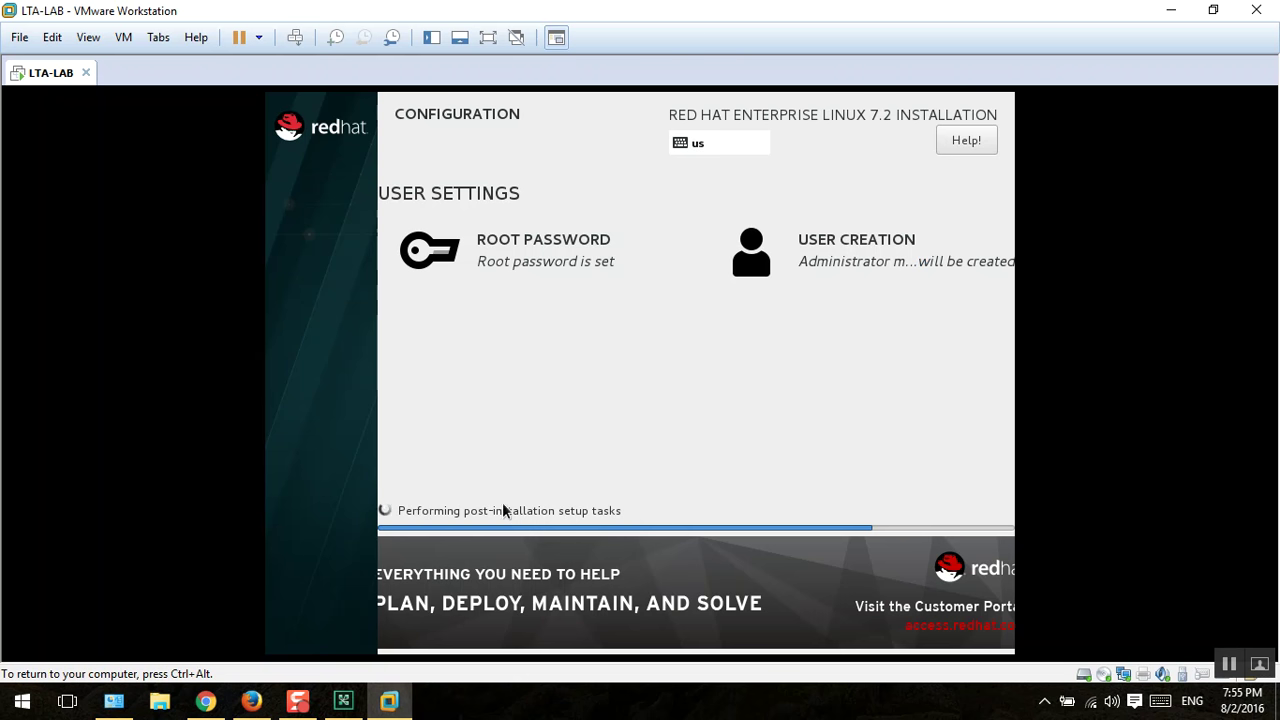
pyautogui.click(390, 701)
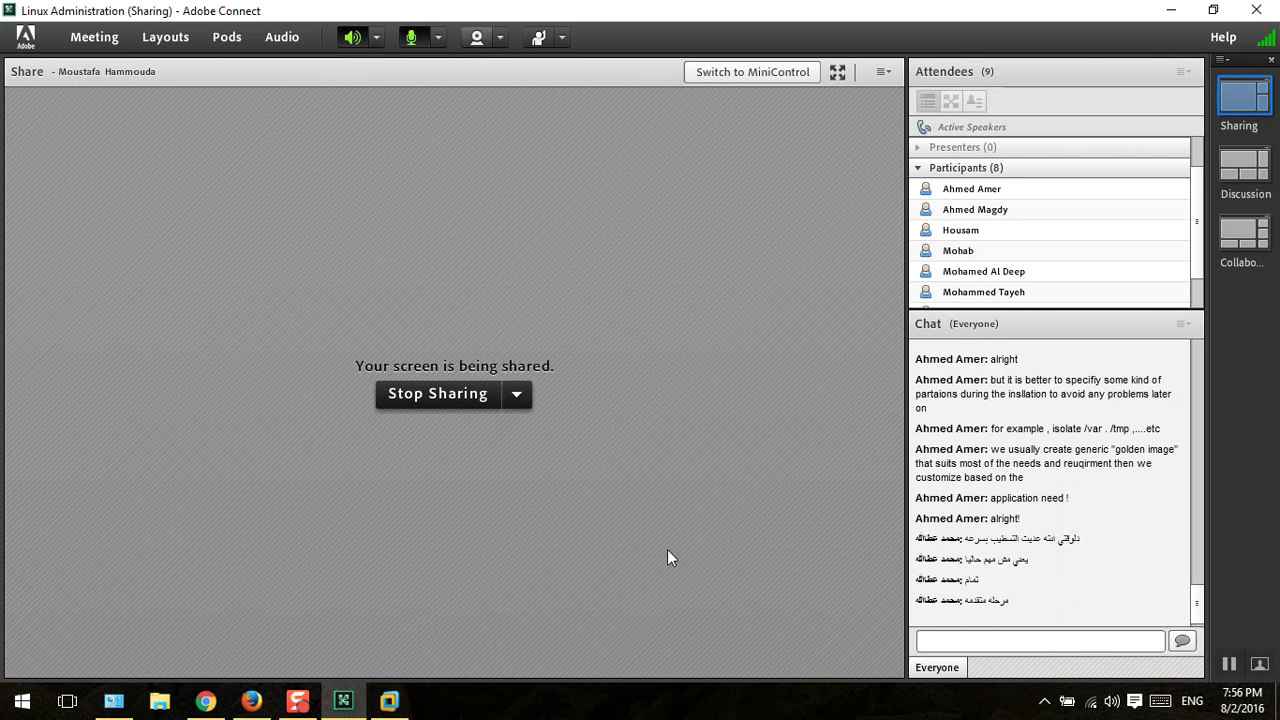
pyautogui.click(400, 700)
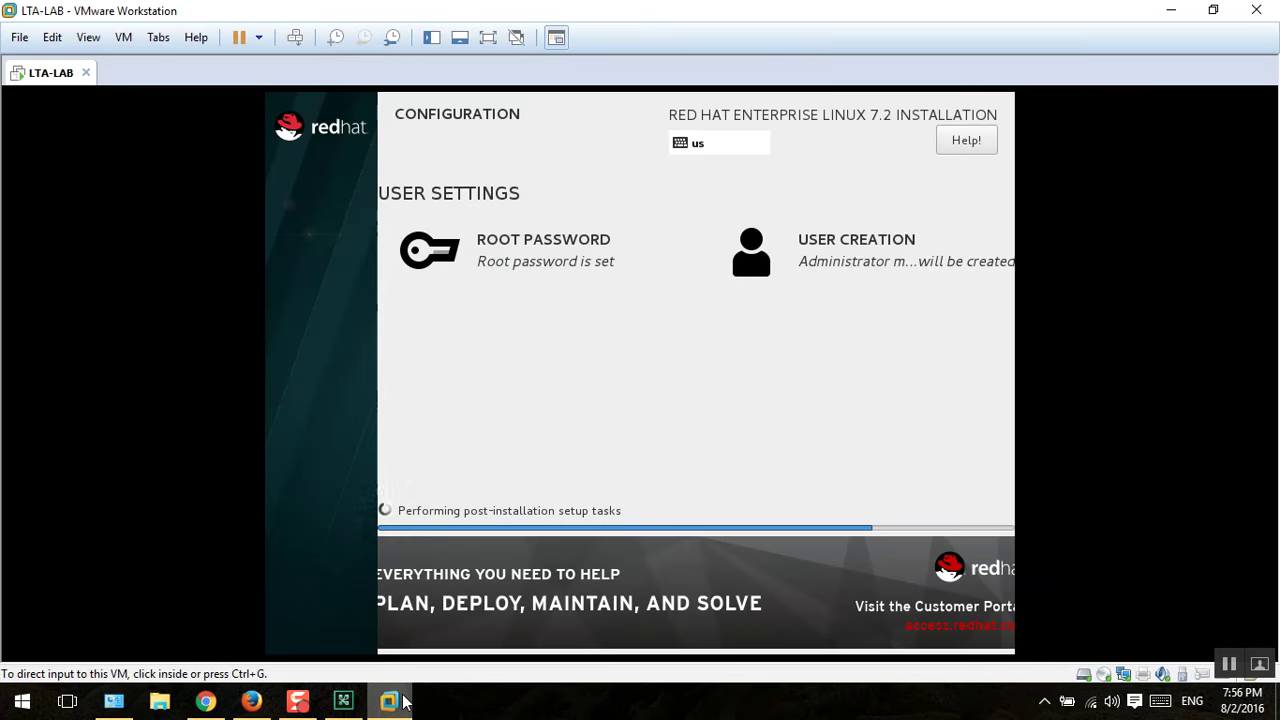
pyautogui.click(517, 512)
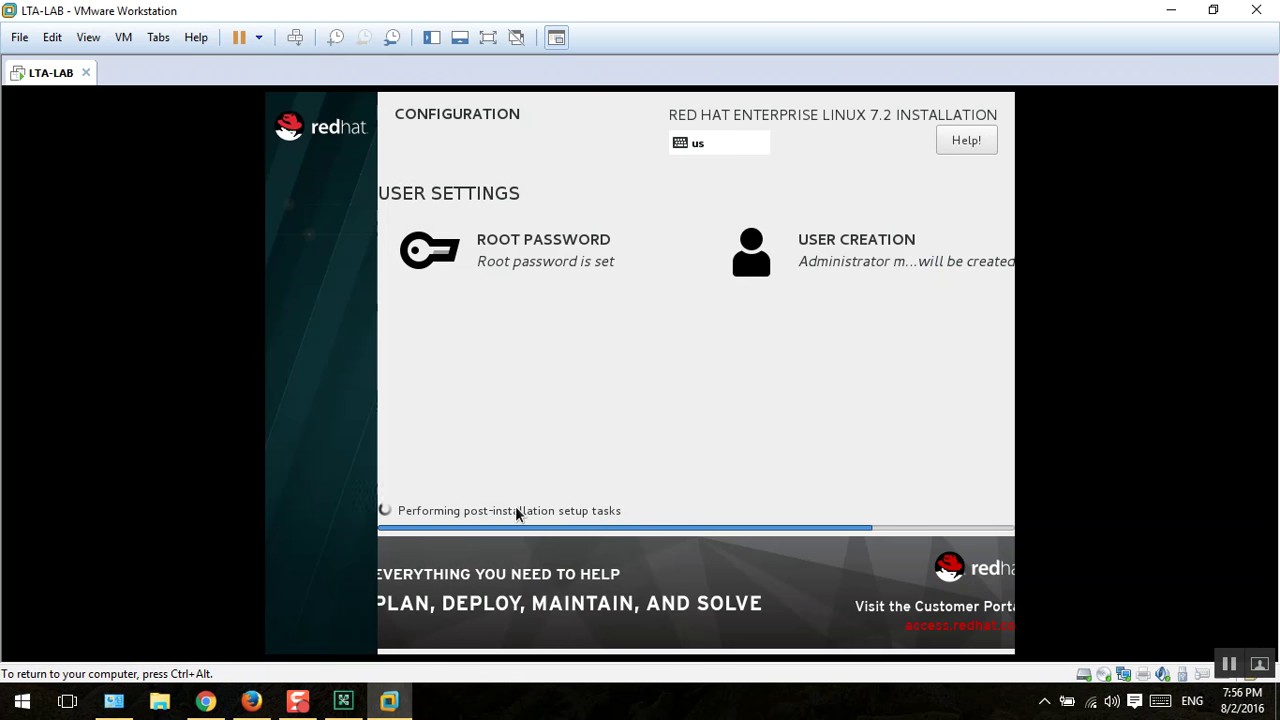
pyautogui.click(389, 700)
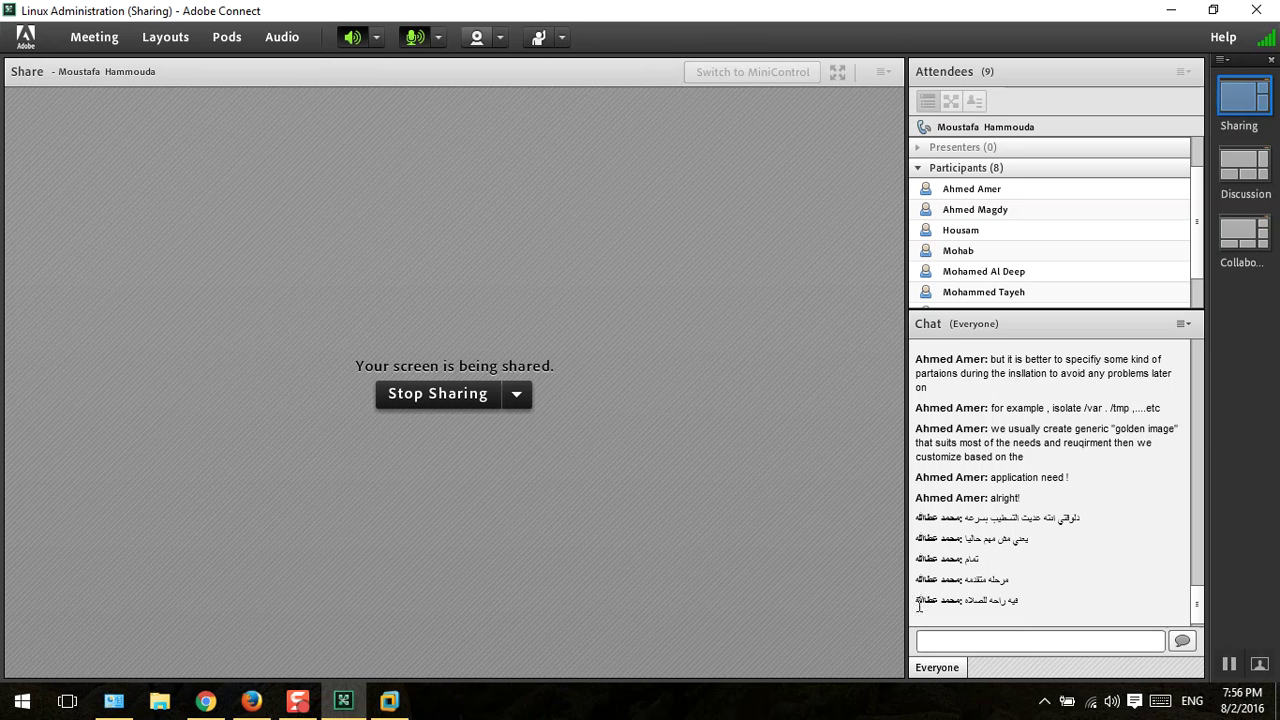
pyautogui.click(390, 700)
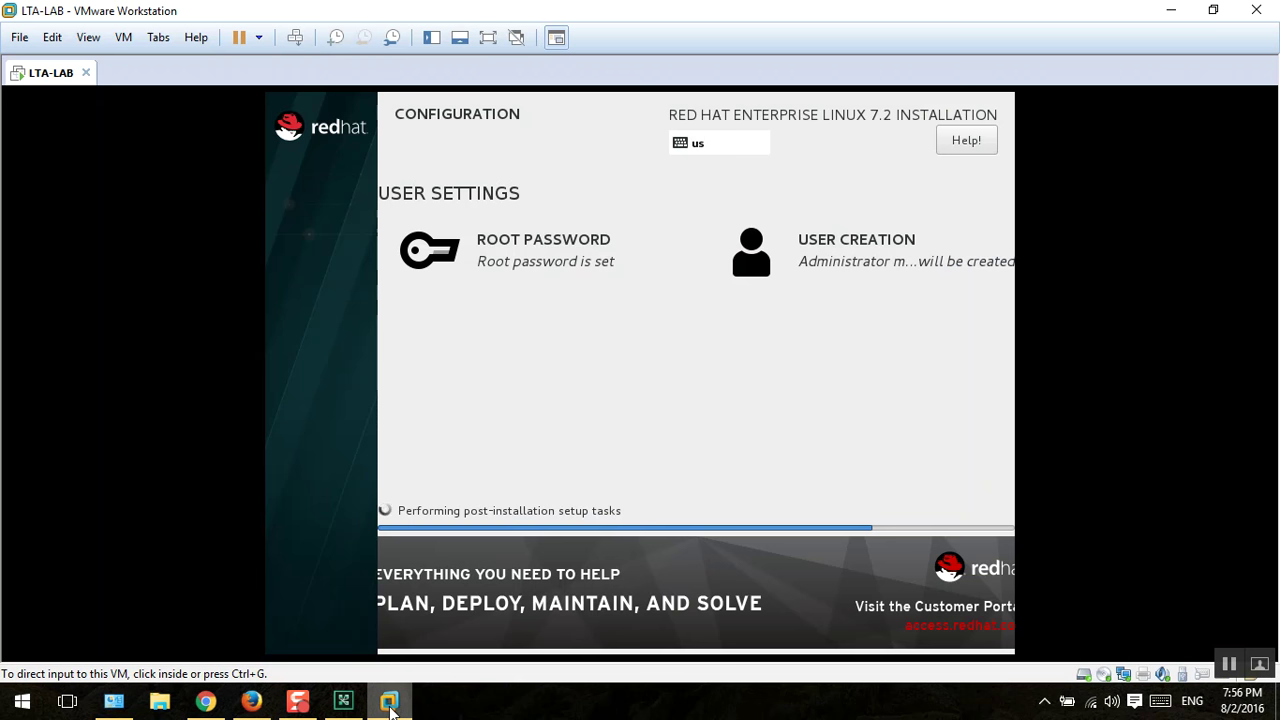
pyautogui.click(551, 449)
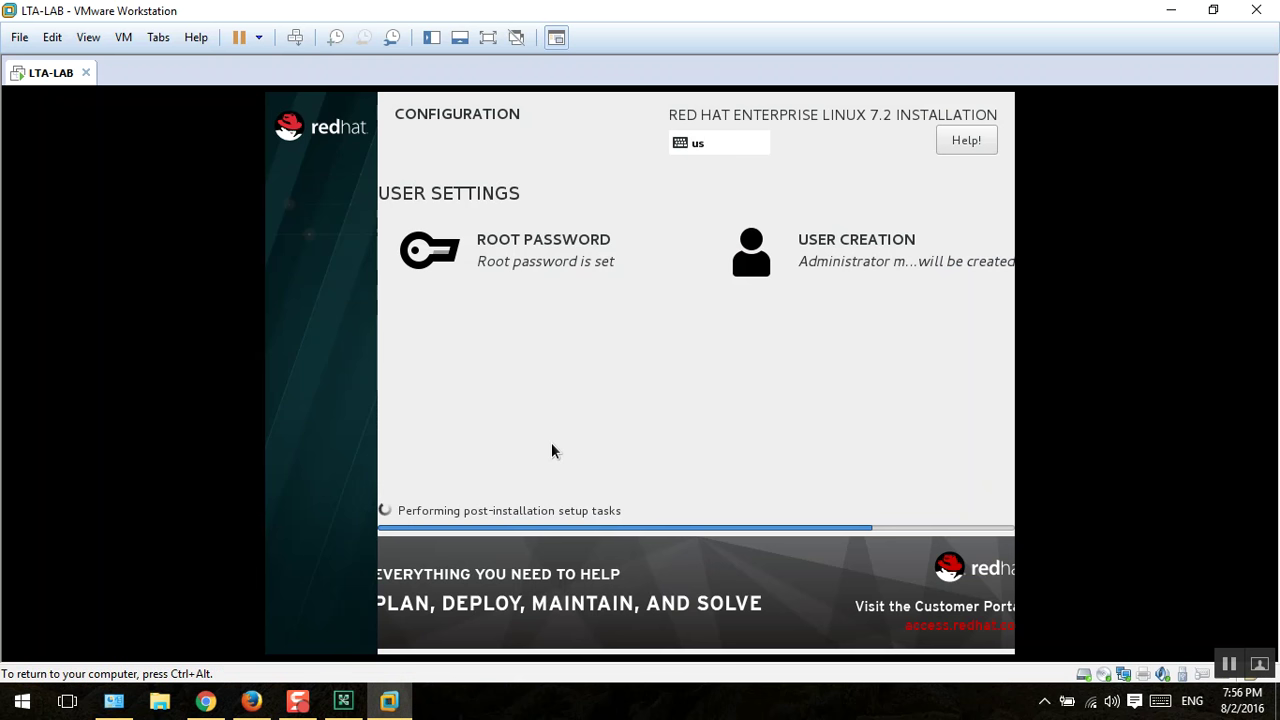
# Step: Release input to the host and keep checking the installer until it reaches initramfs generation
pyautogui.hotkey('ctrl', 'alt')
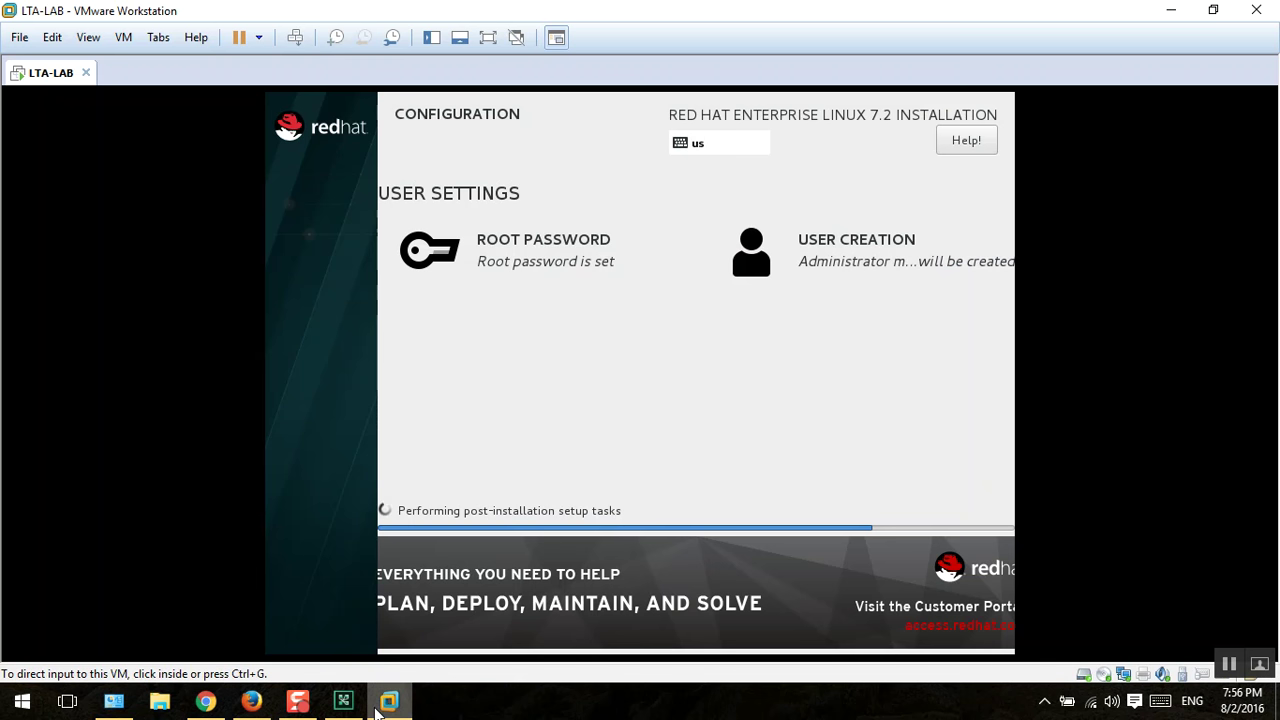
pyautogui.click(380, 704)
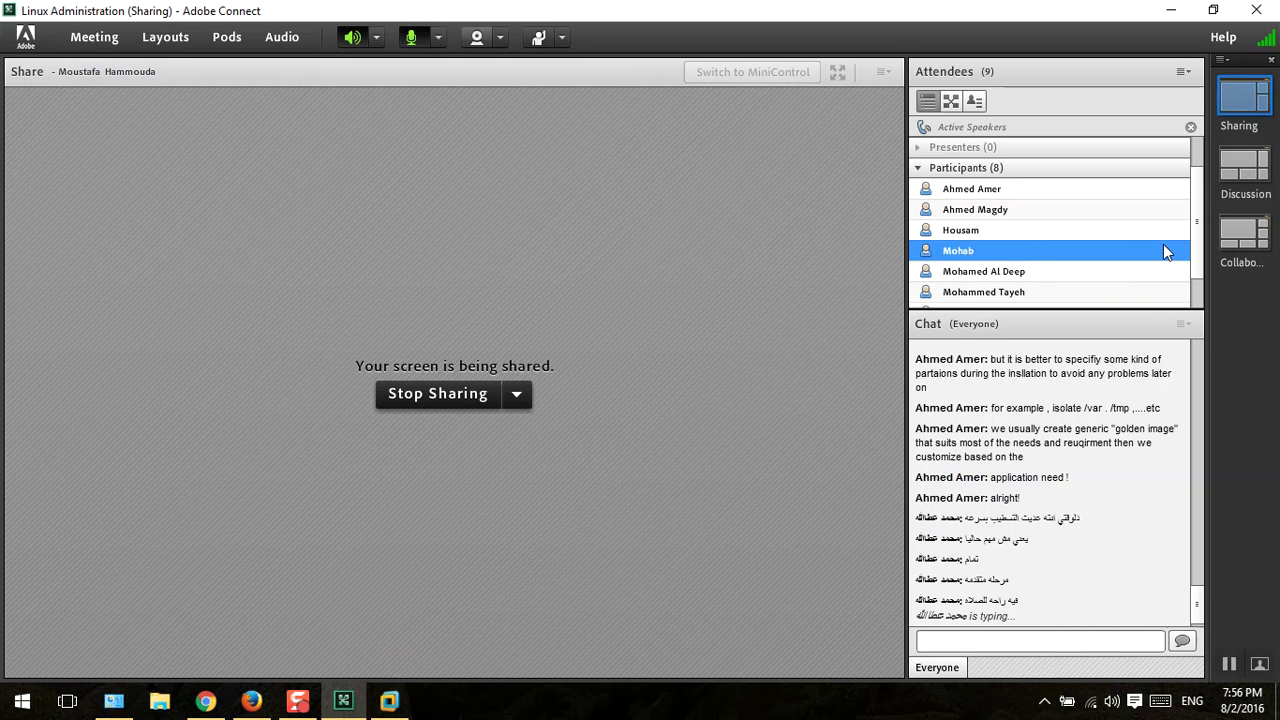
pyautogui.moveTo(1163, 246)
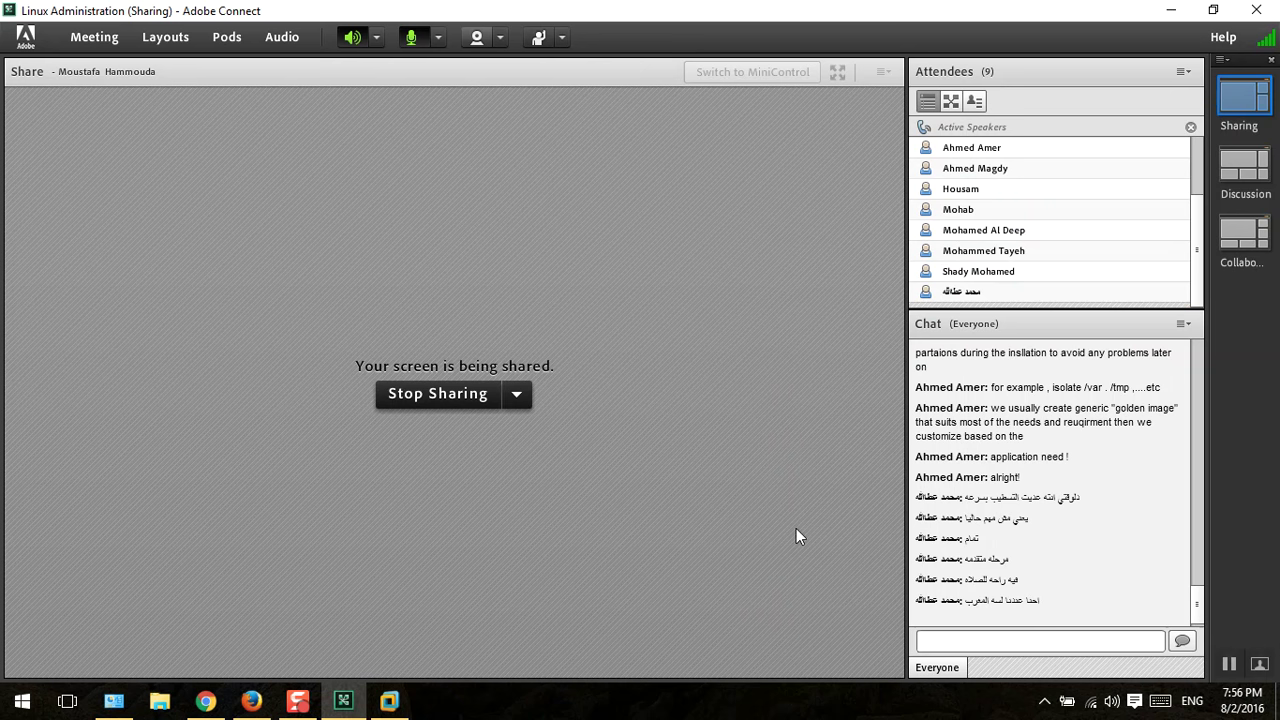
pyautogui.click(392, 702)
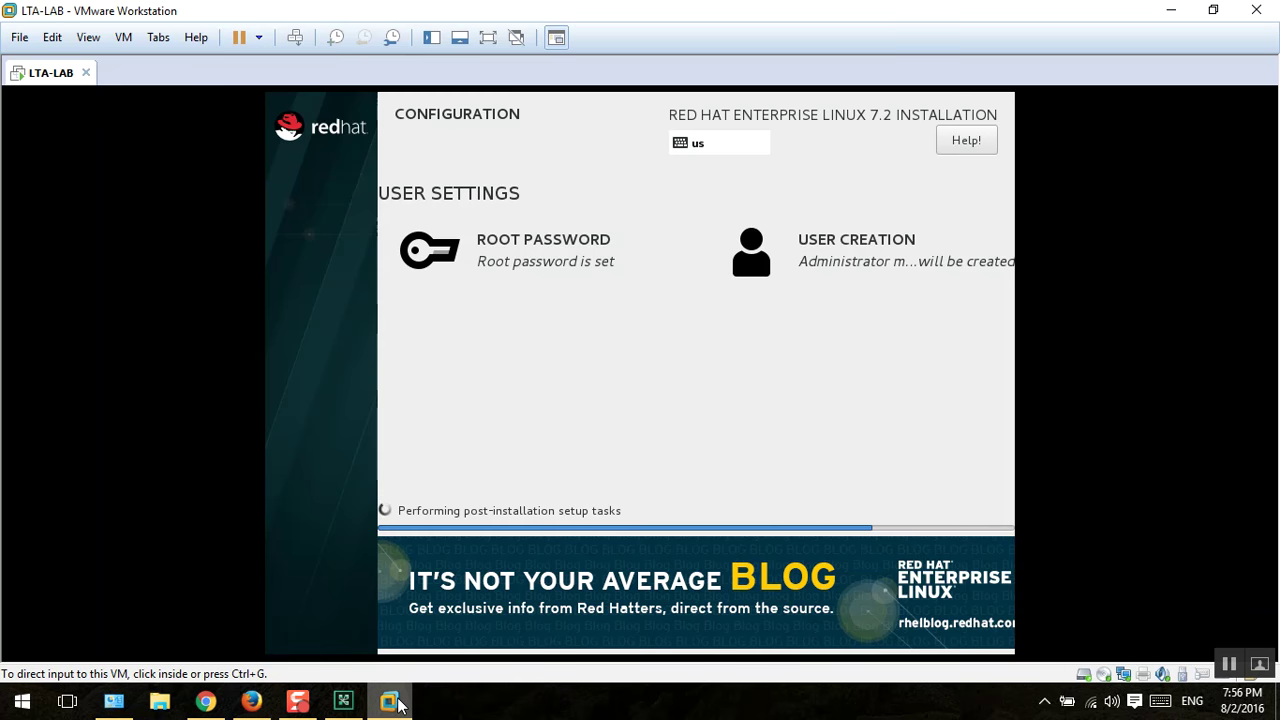
pyautogui.click(392, 702)
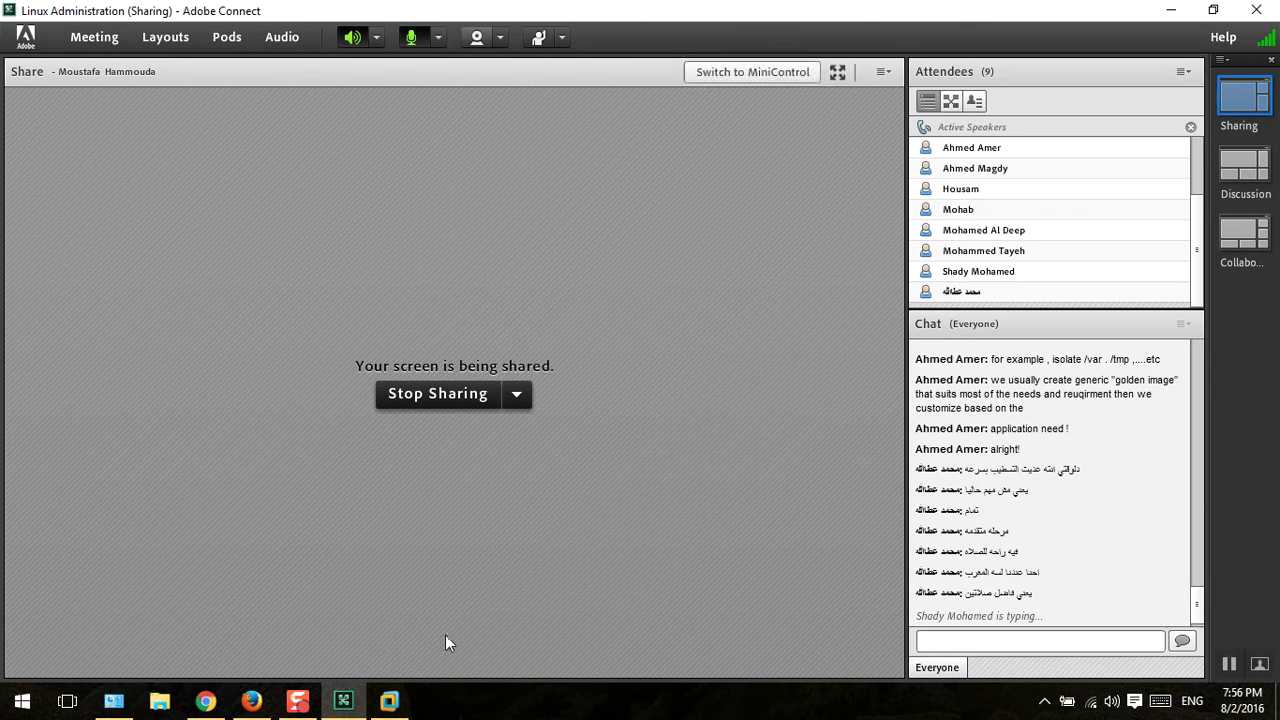
pyautogui.click(389, 702)
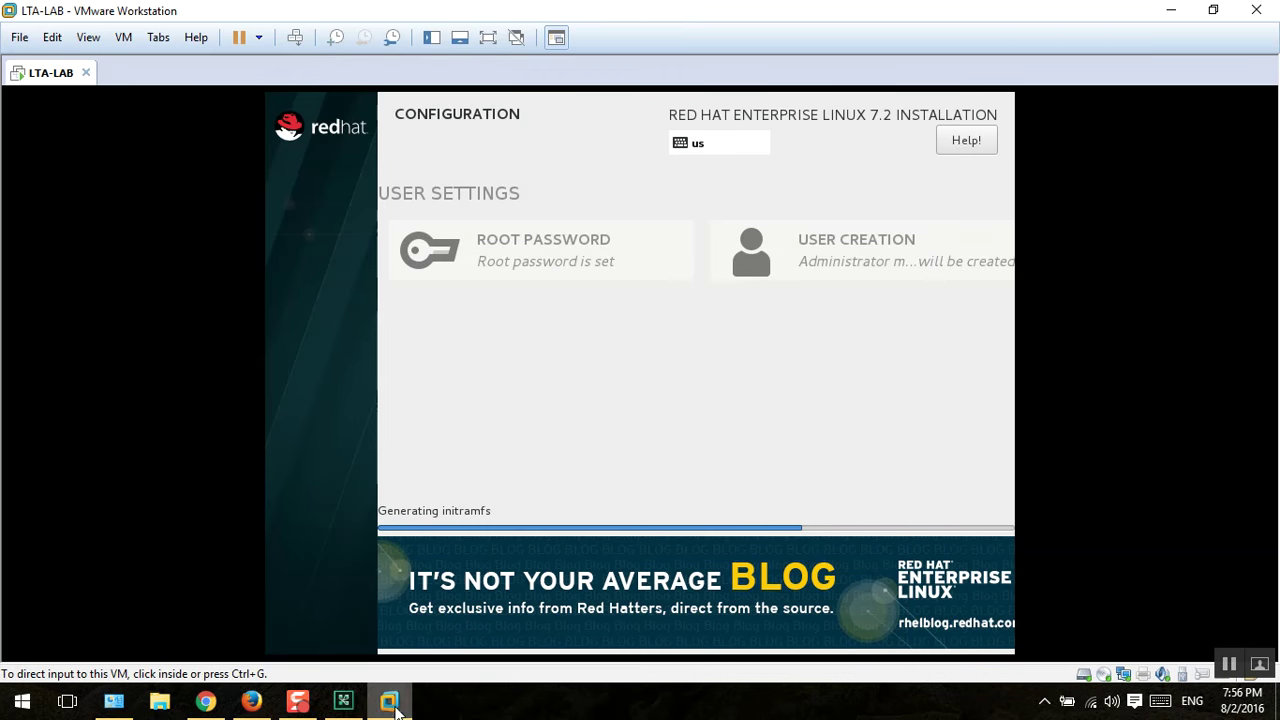
# Step: Switch between the Adobe Connect meeting and the installer until it shows Complete! with a Reboot button
pyautogui.click(528, 484)
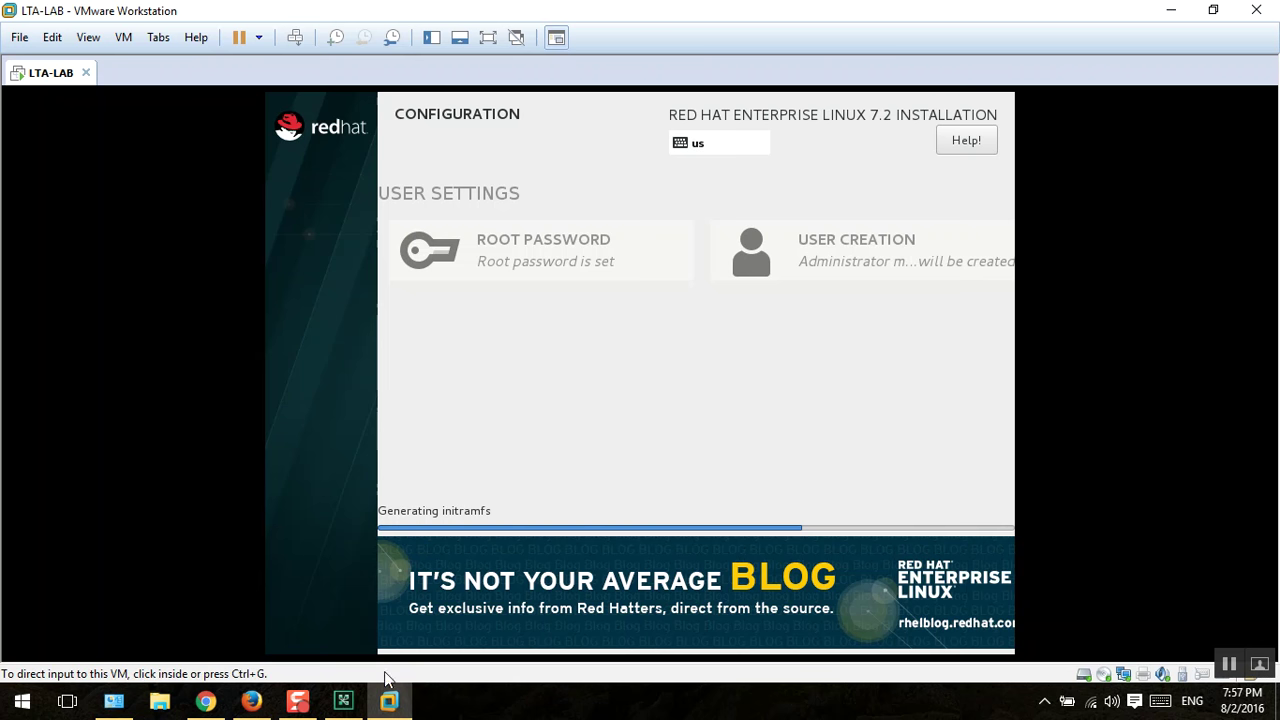
pyautogui.click(344, 702)
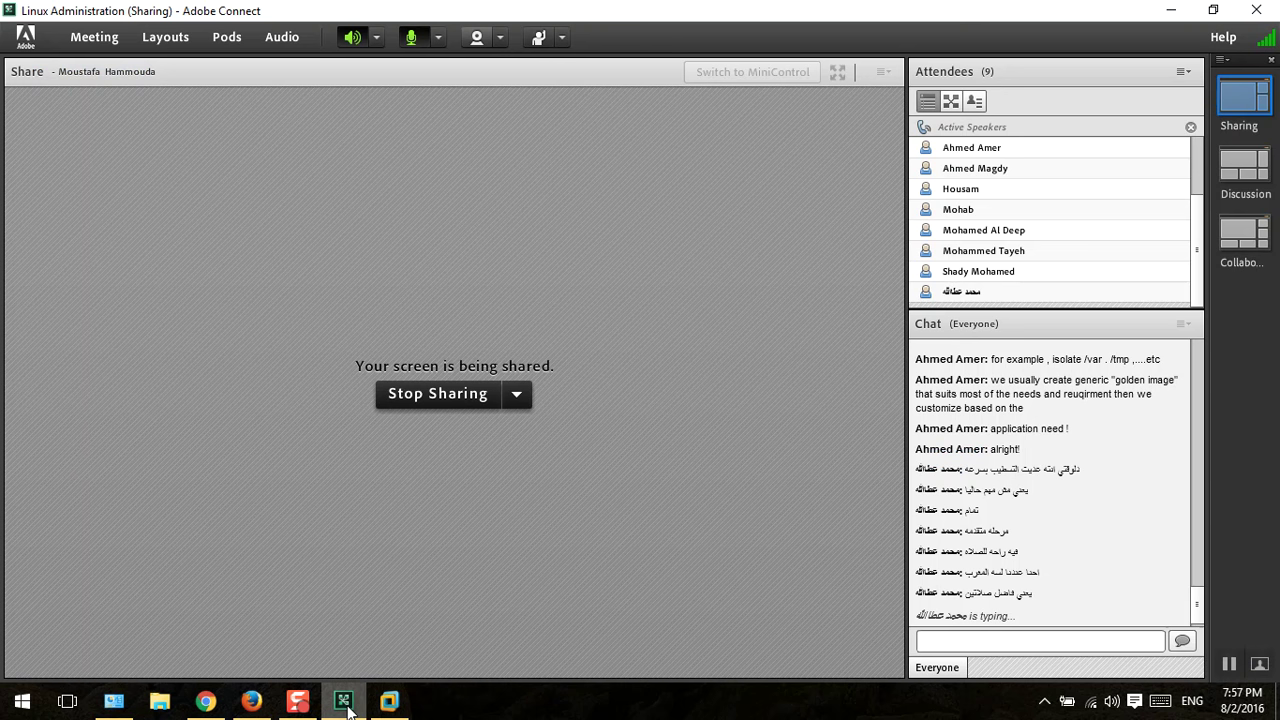
pyautogui.click(344, 702)
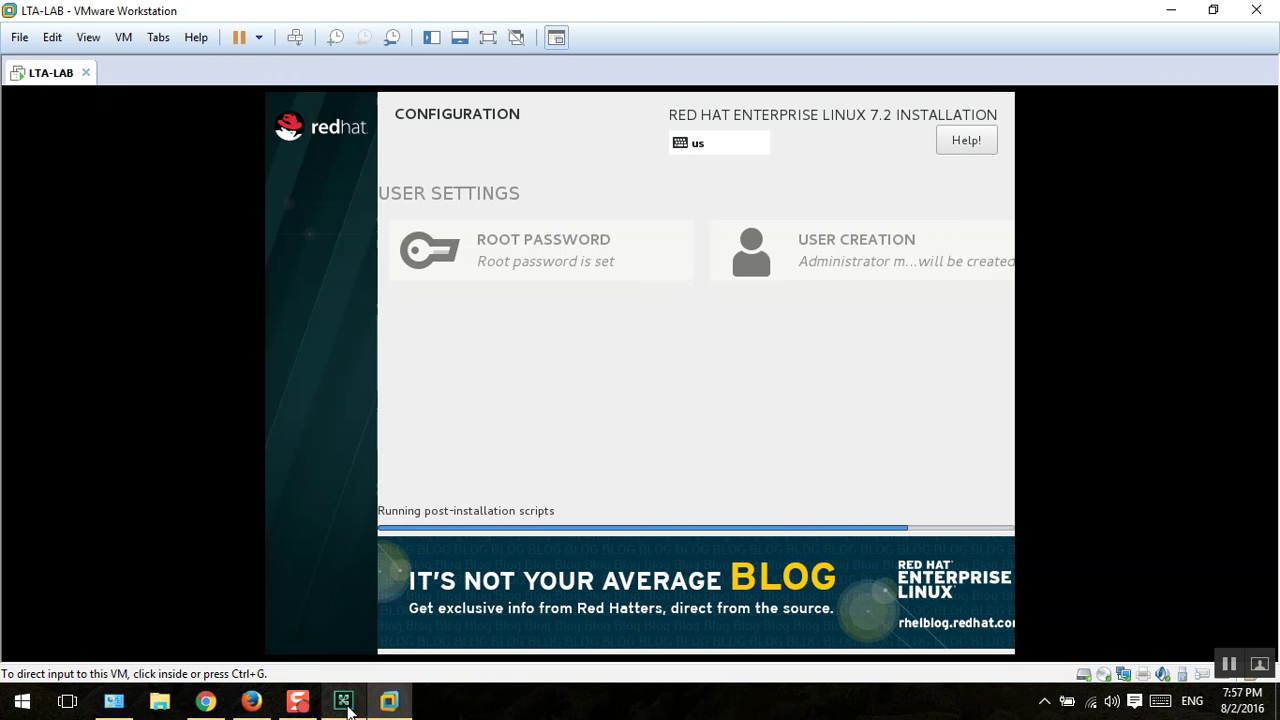
pyautogui.click(344, 702)
pyautogui.click(344, 702)
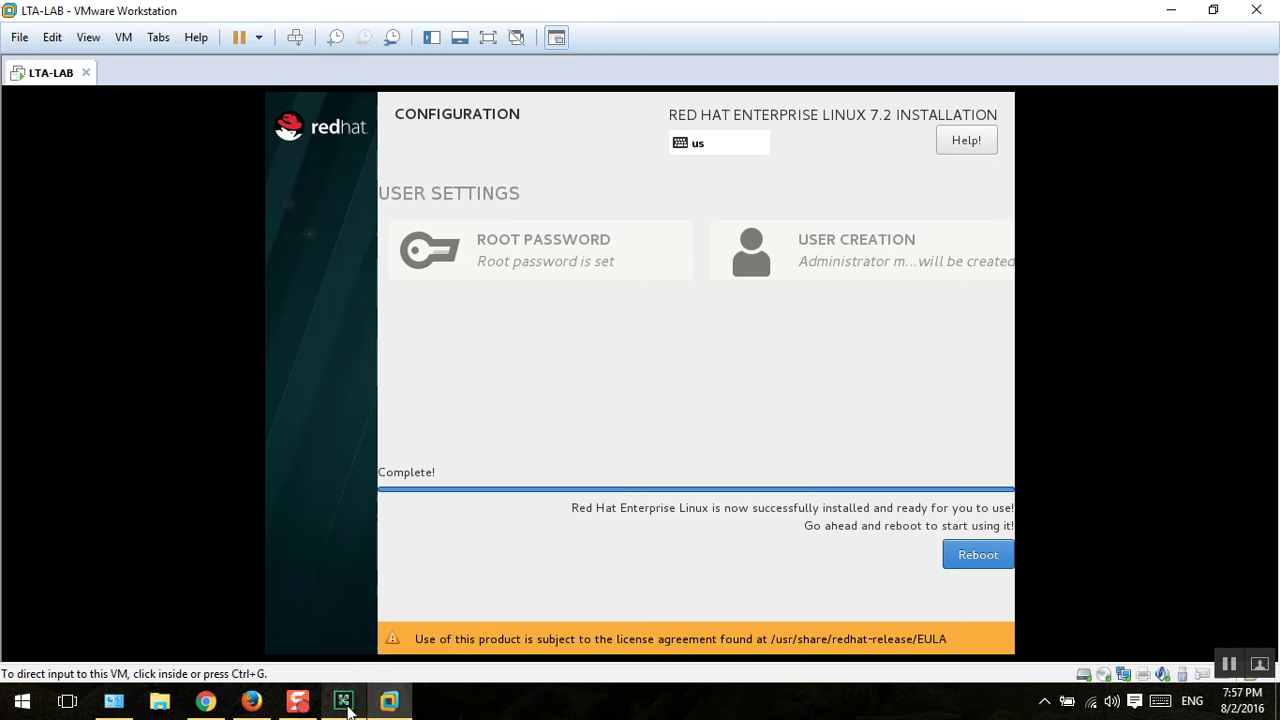
# Step: Reboot the newly installed RHEL 7.2 system and release input back to the host with Ctrl+Alt
pyautogui.click(632, 423)
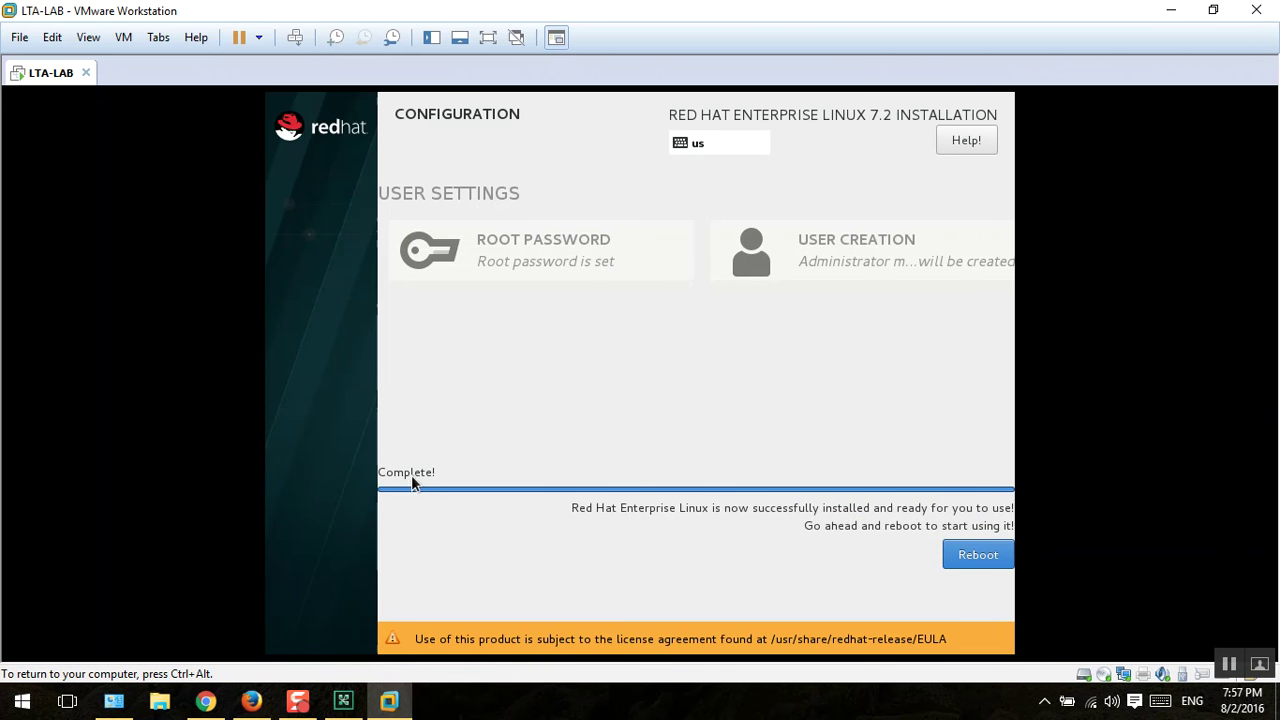
pyautogui.click(966, 558)
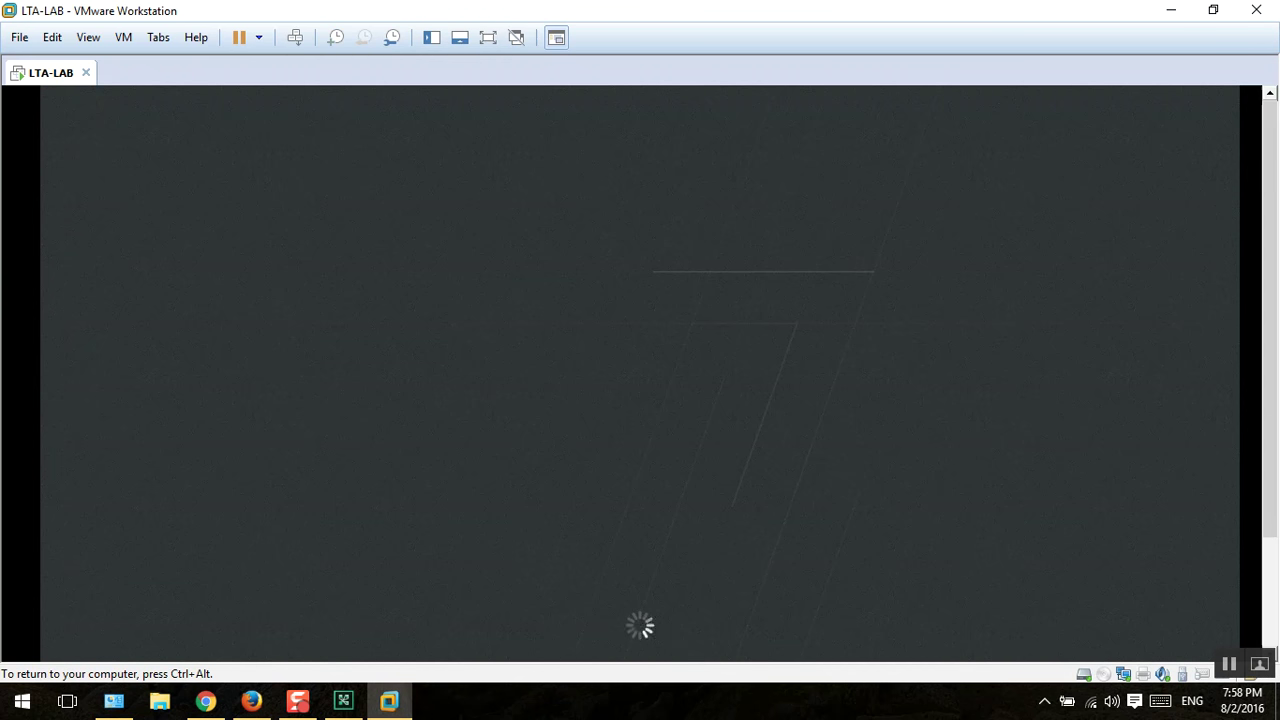
pyautogui.hotkey('ctrl', 'alt')
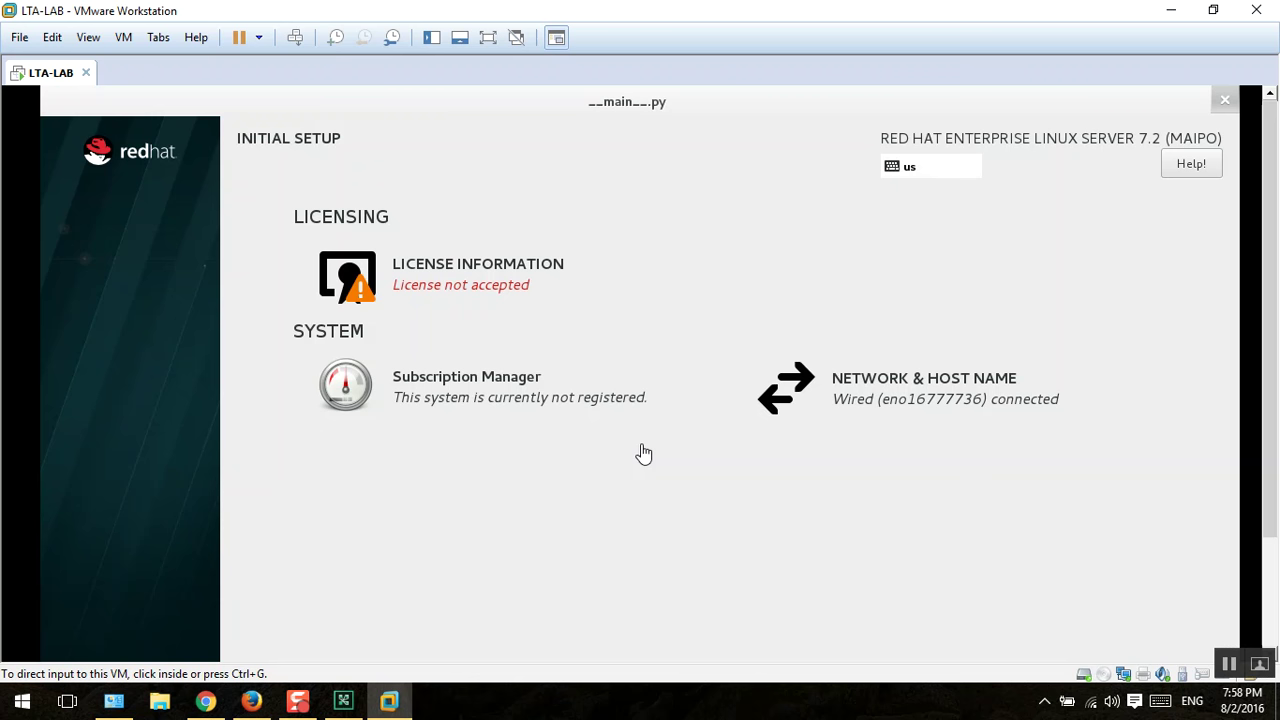
# Step: Go full screen, then tick 'I accept the license agreement' under License Information and confirm with Done
pyautogui.click(642, 447)
pyautogui.click(488, 38)
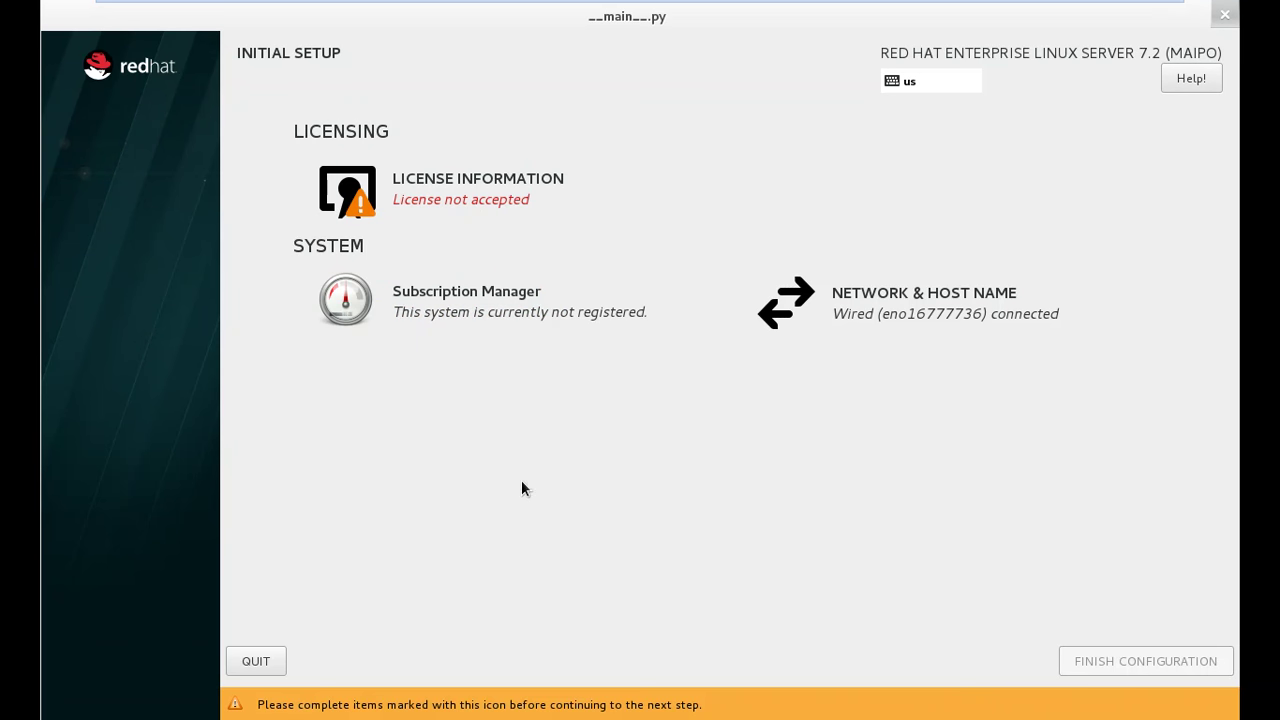
pyautogui.click(483, 203)
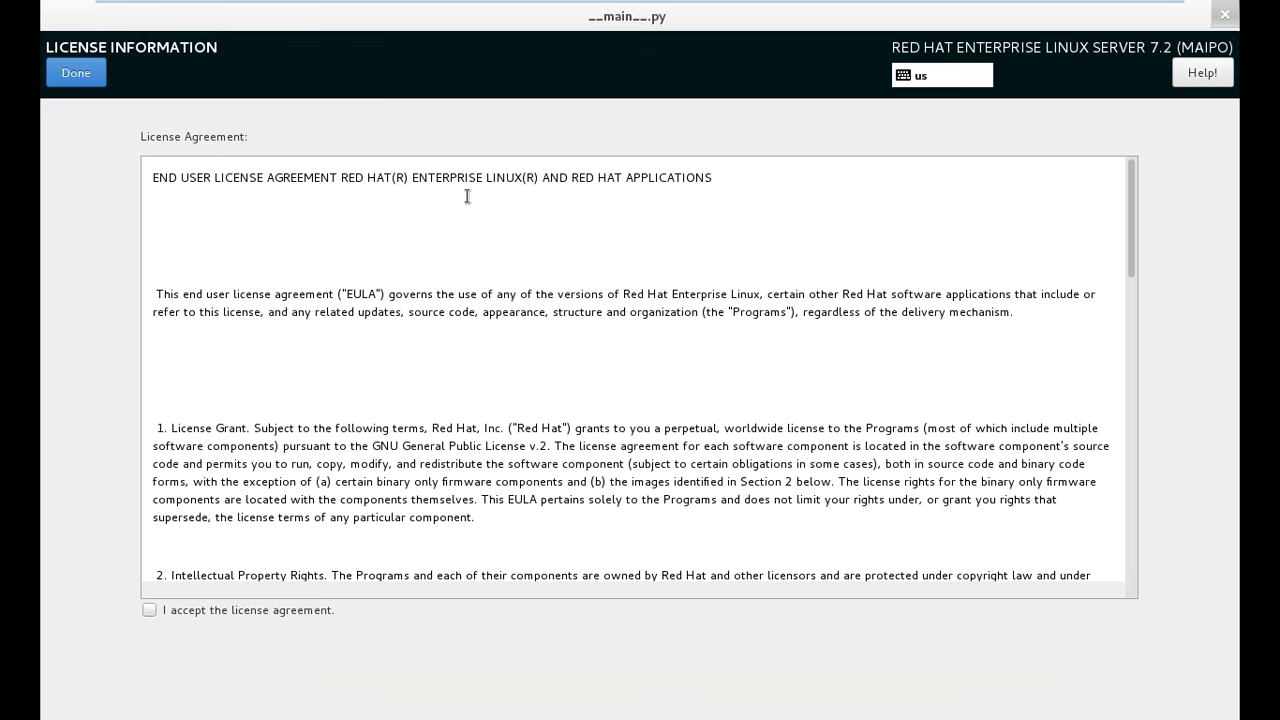
pyautogui.click(143, 613)
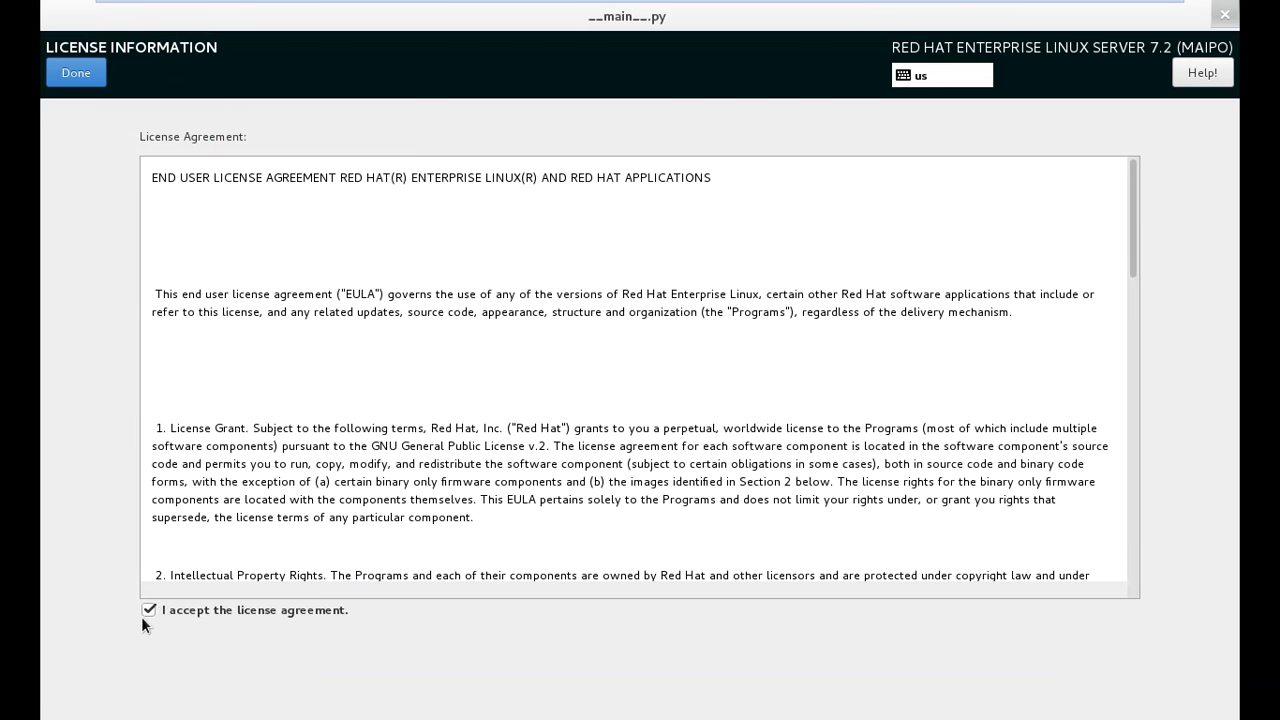
pyautogui.scroll(-10, 474, 369)
pyautogui.scroll(-8, 530, 461)
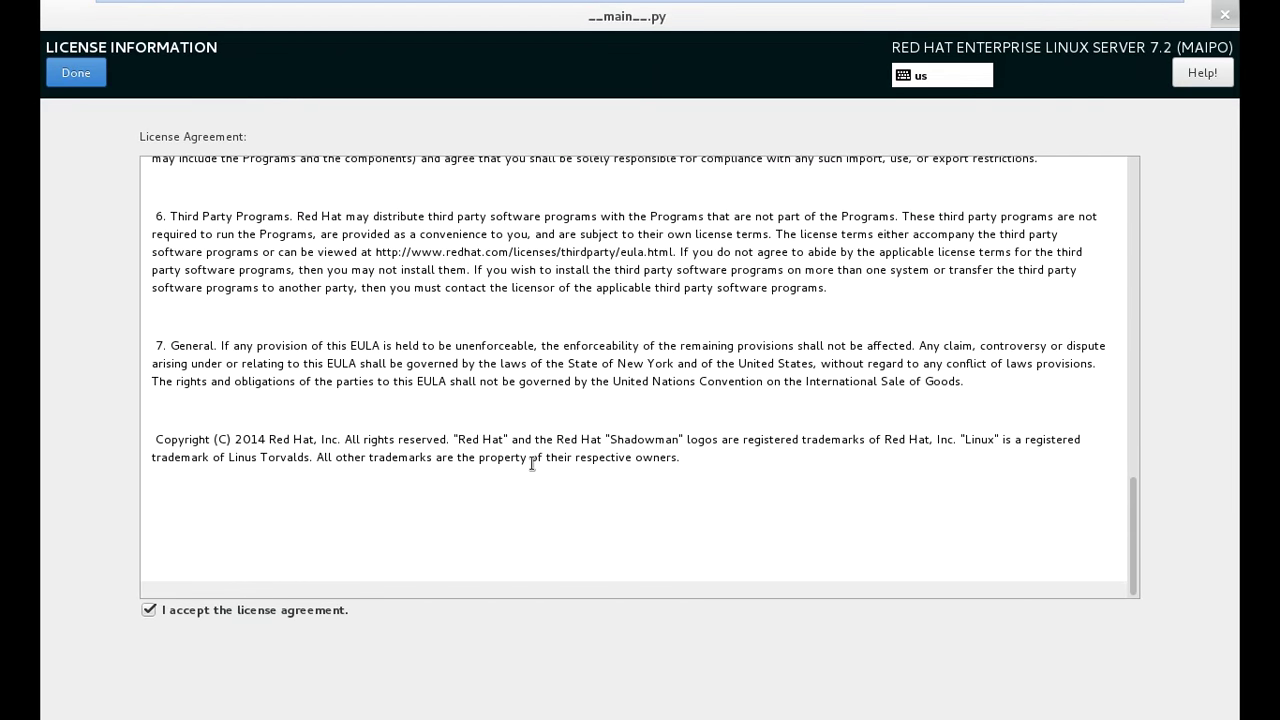
pyautogui.click(77, 74)
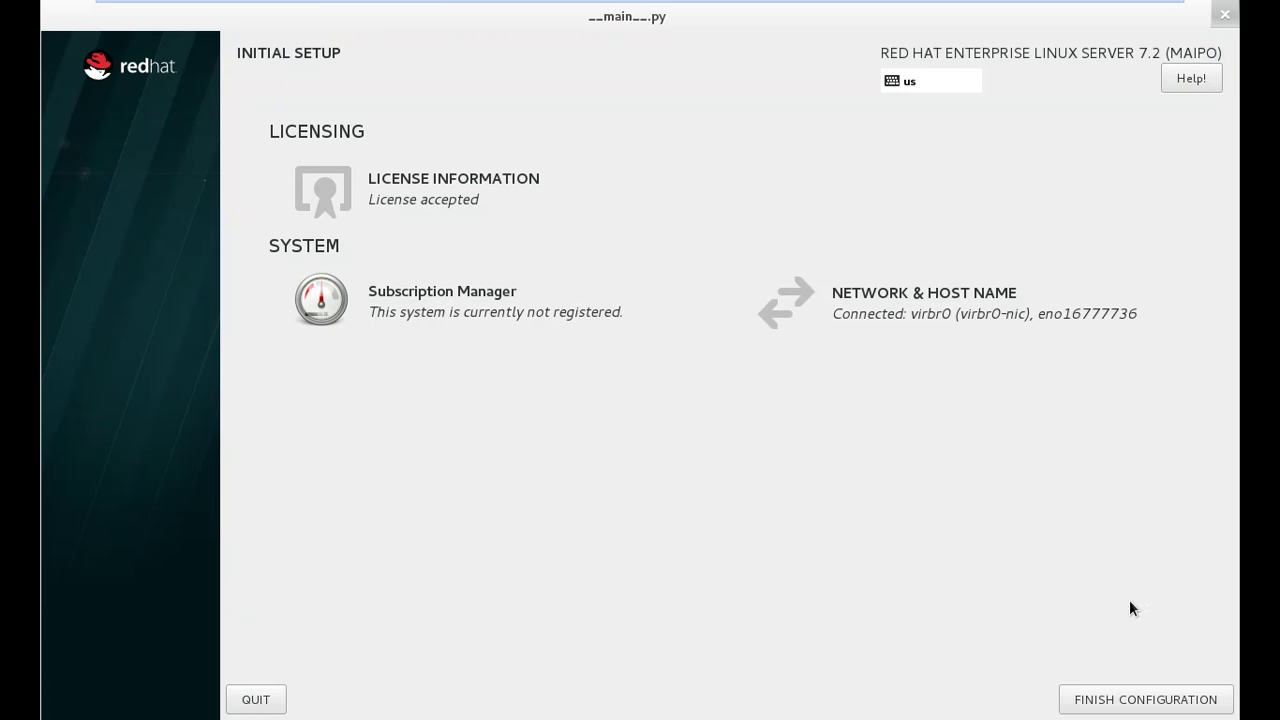
# Step: Finish the initial setup configuration, then select the user at the GNOME login and enter the account password
pyautogui.click(1123, 706)
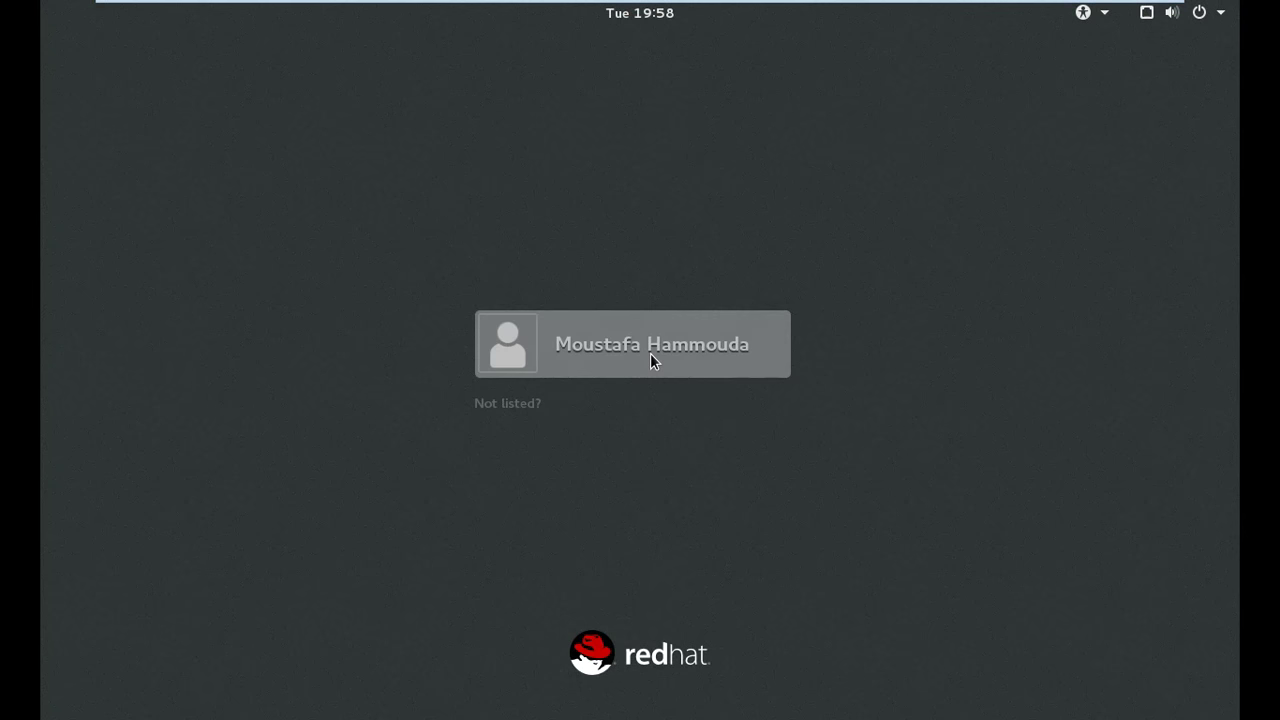
pyautogui.click(650, 355)
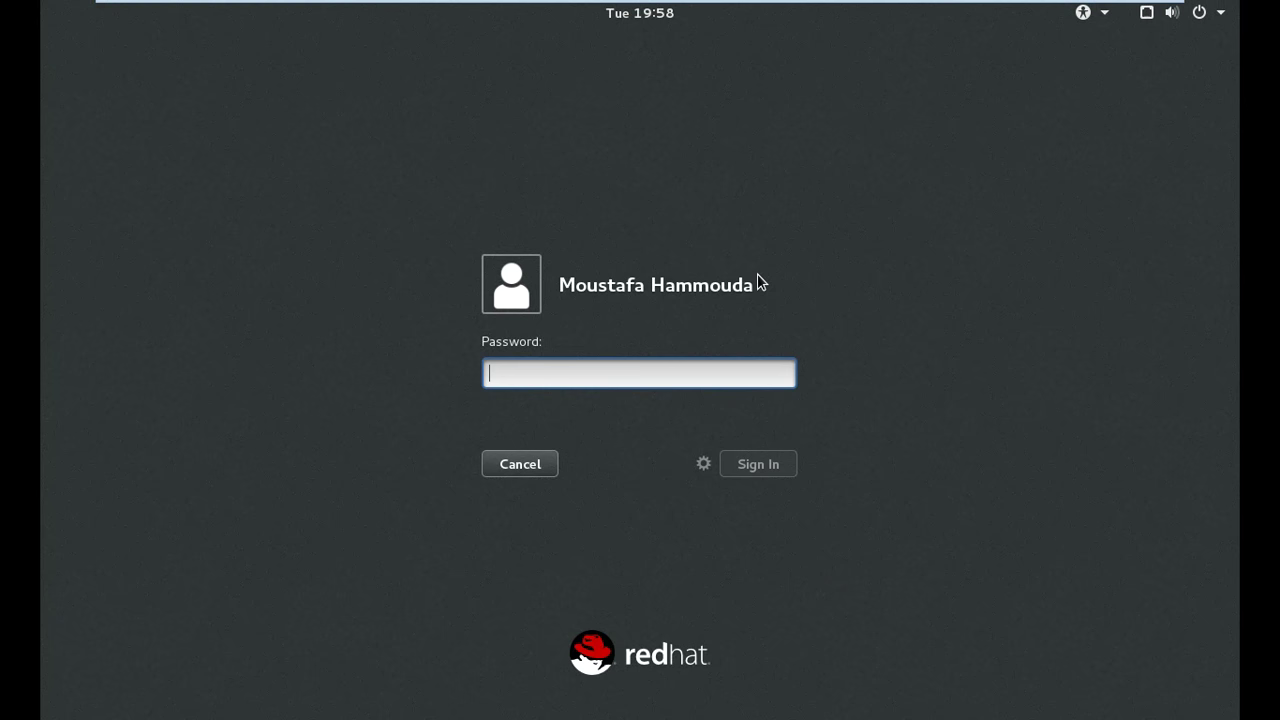
pyautogui.write('*******')
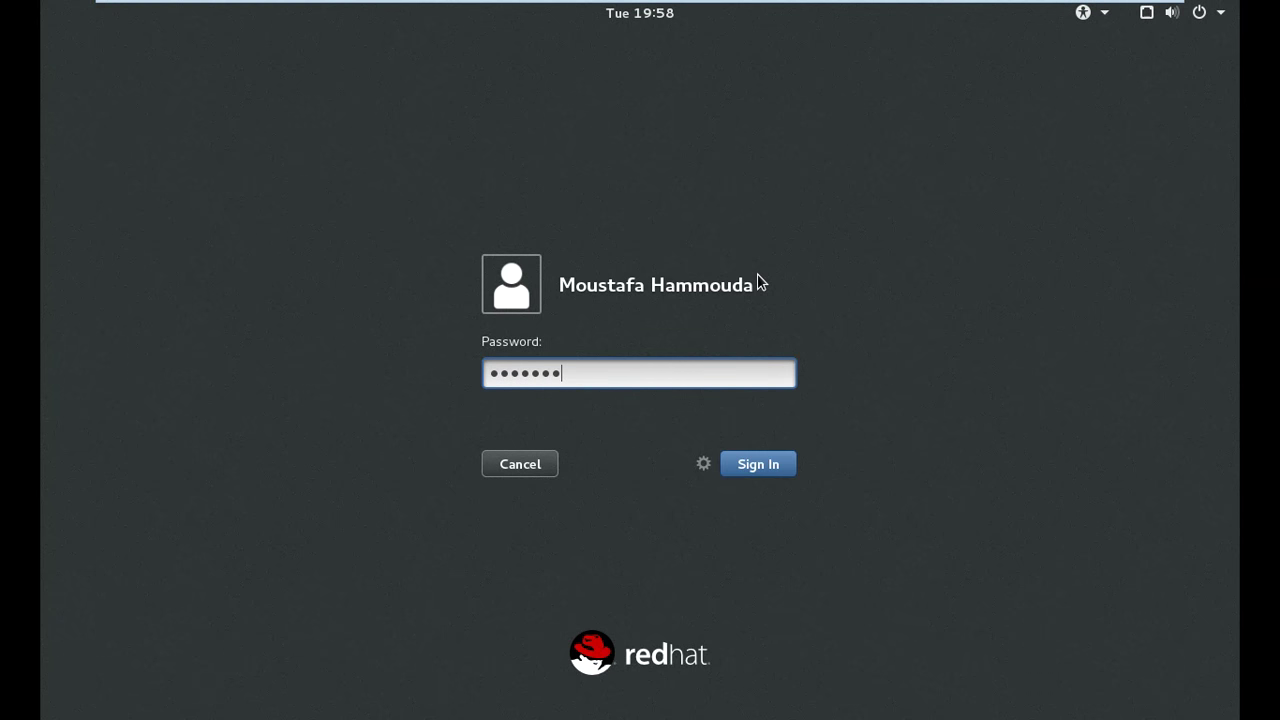